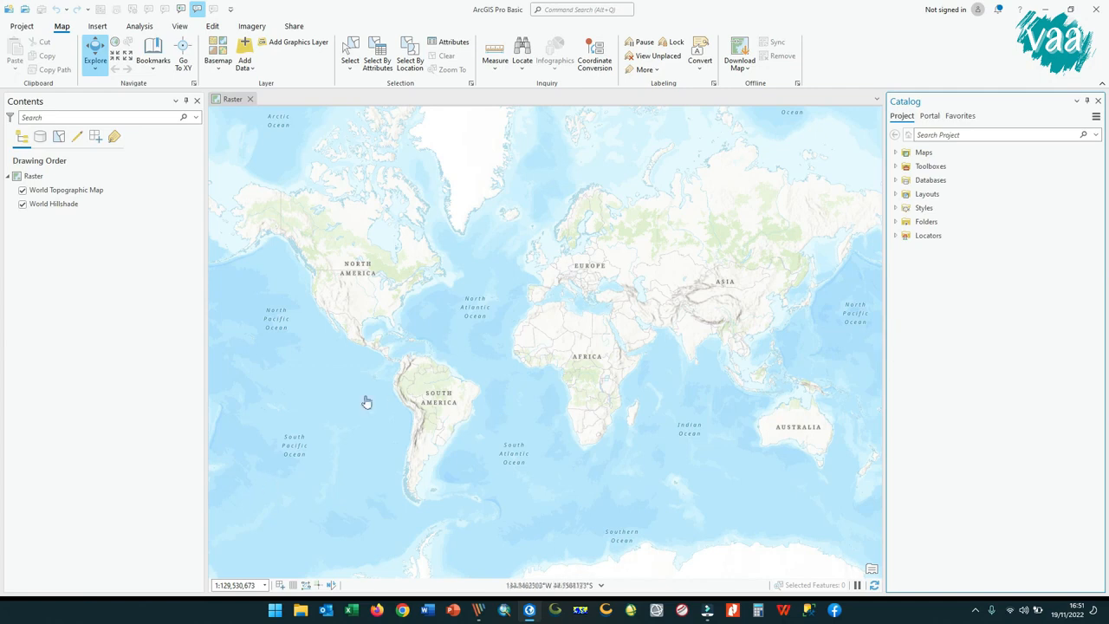
left_click(488, 305)
left_click_drag(579, 279, 462, 324)
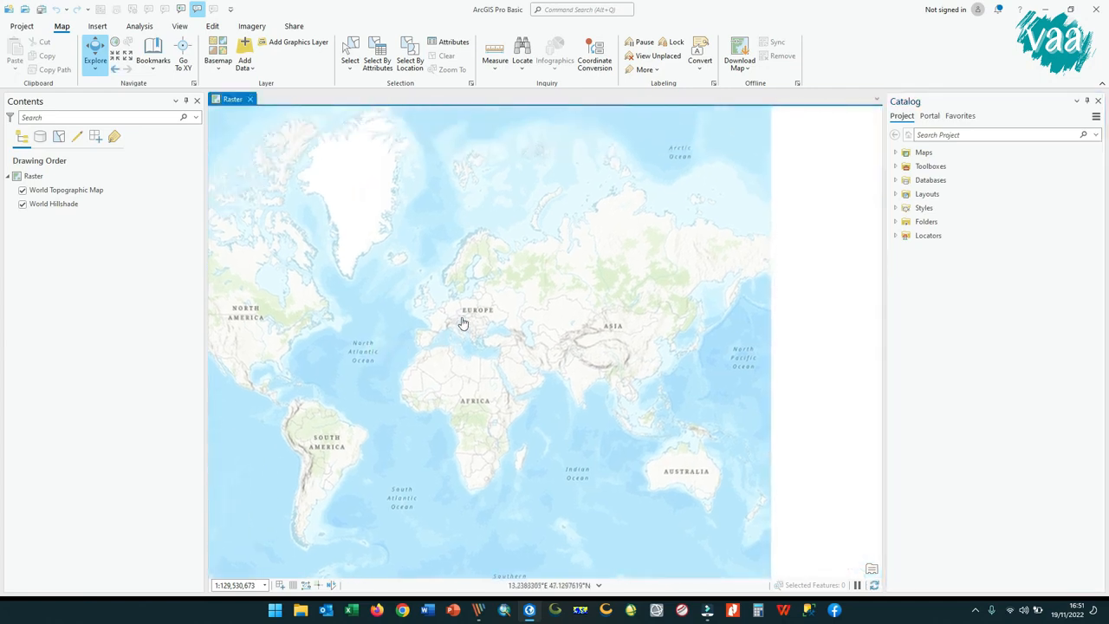
left_click_drag(347, 364, 464, 297)
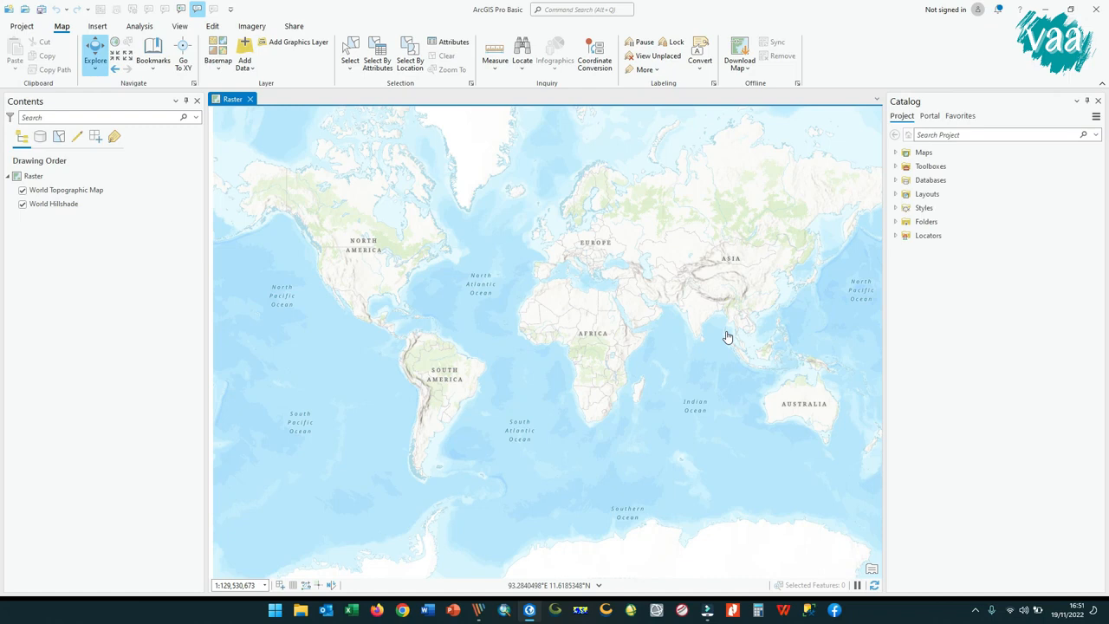
Step: Browse the project folders to Bahan Materi, Citra, and expand the Sentinel 2B folder
left_click(927, 376)
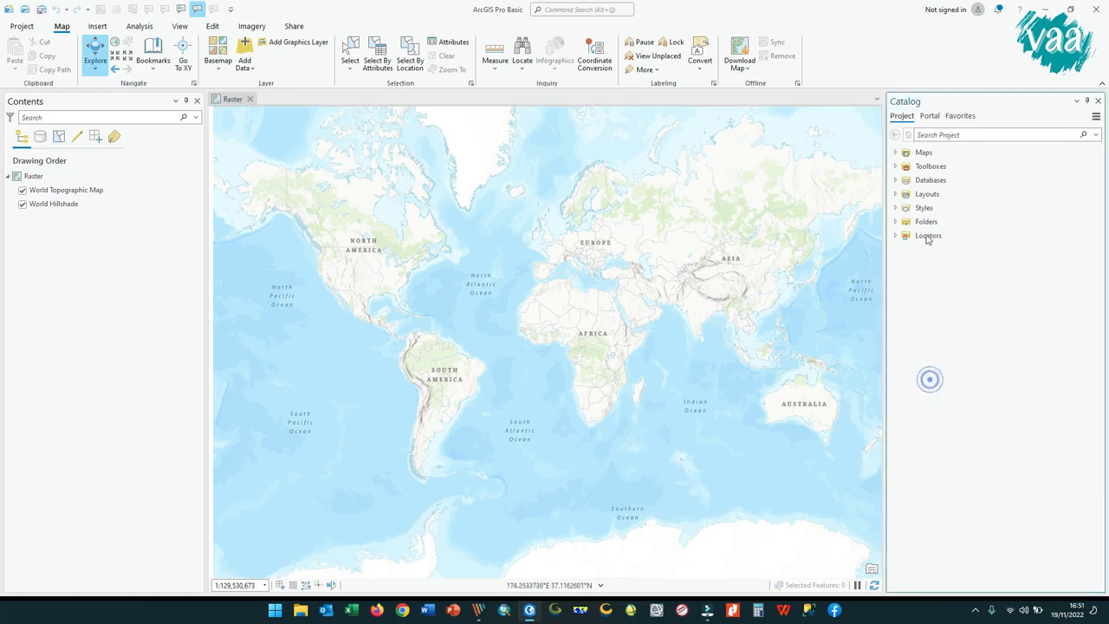
left_click(927, 222)
double_click(926, 223)
double_click(943, 251)
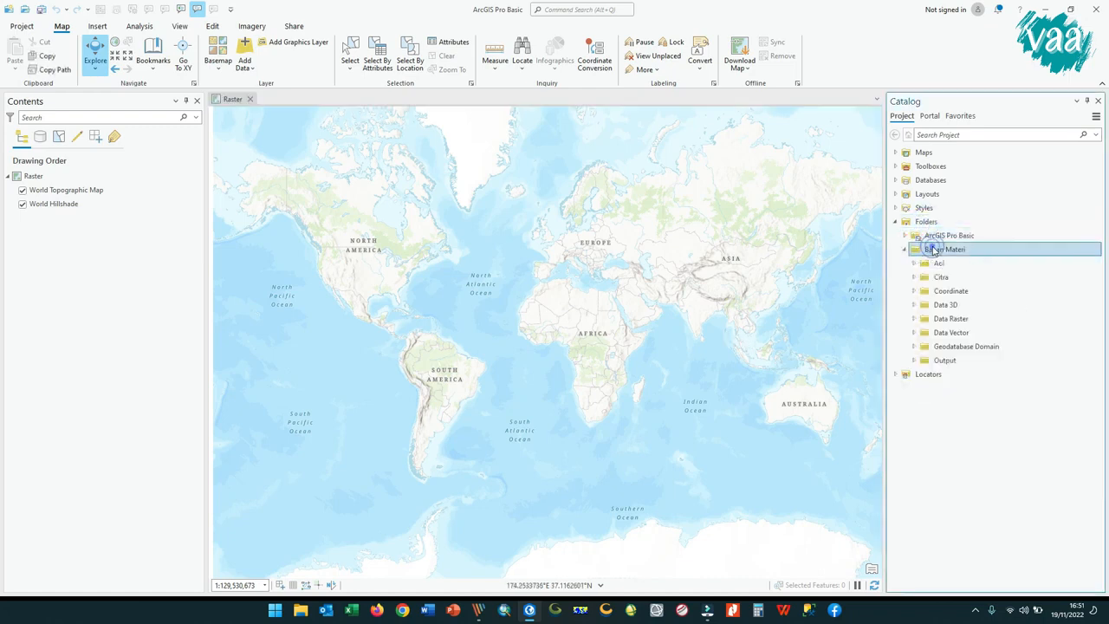
double_click(941, 277)
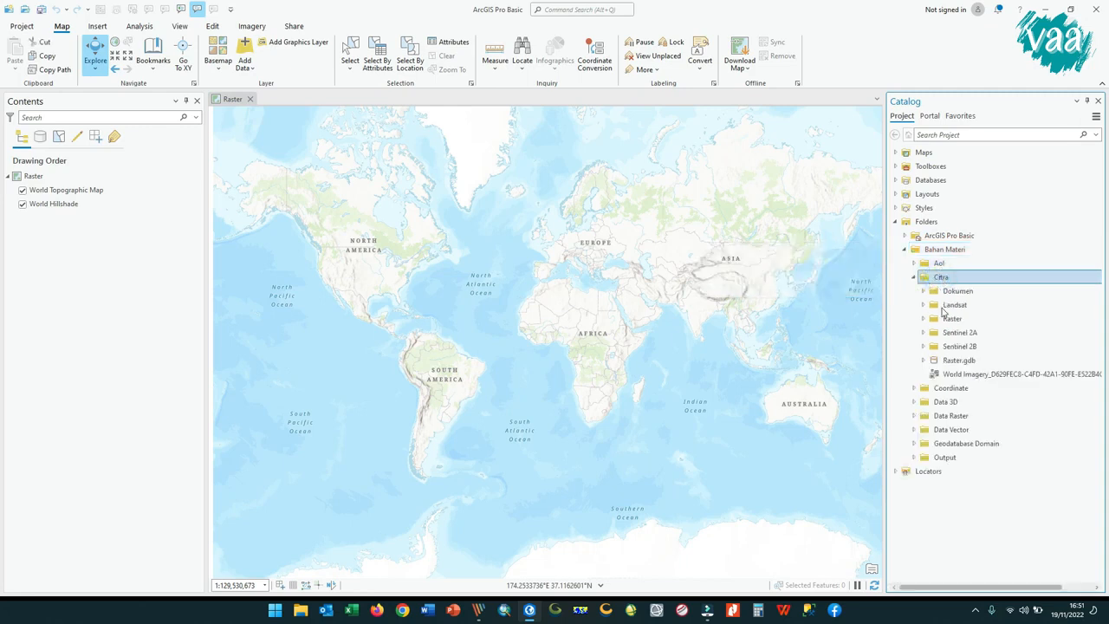
double_click(959, 347)
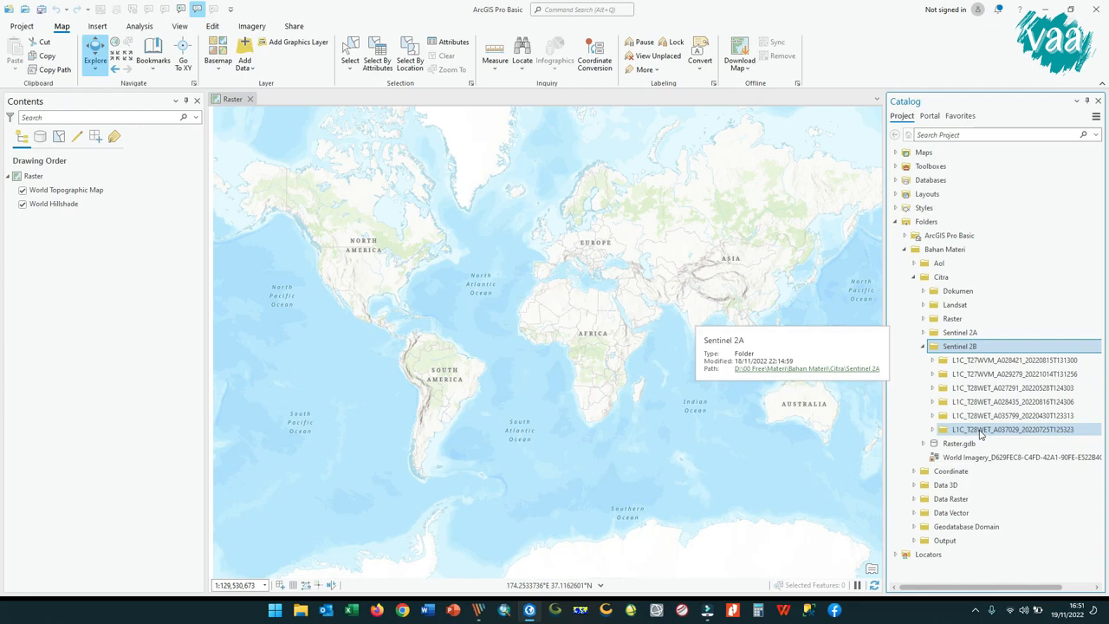
Step: Add MTD_MSIL1C.xml from the L1C_T28WET_A035799_20220430T123313 folder to the map without calculating statistics
mouse_move(982, 436)
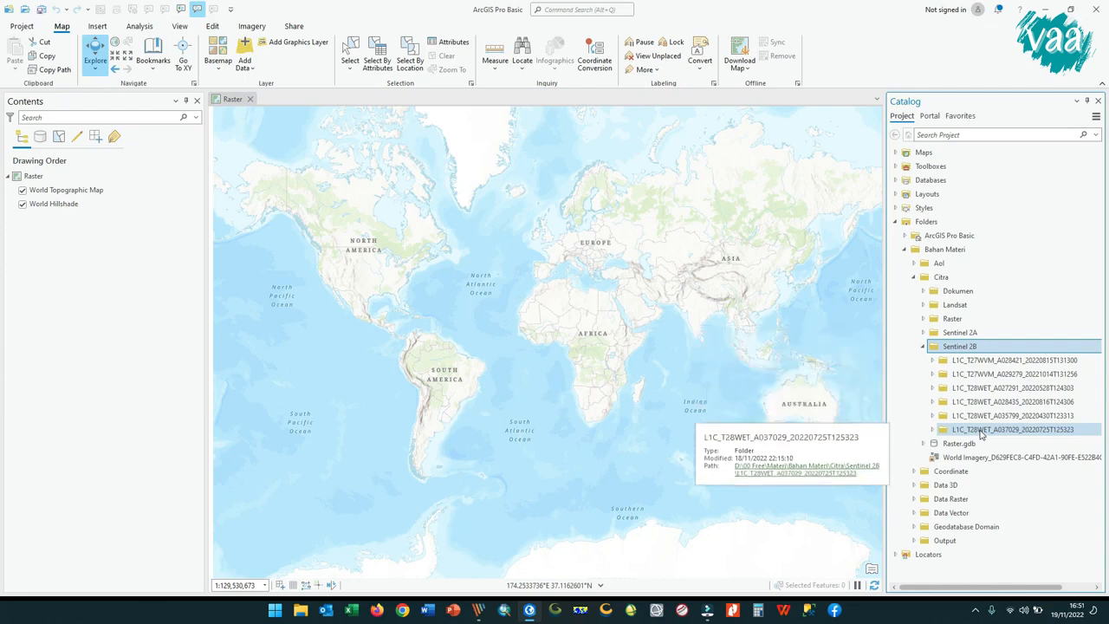
double_click(996, 416)
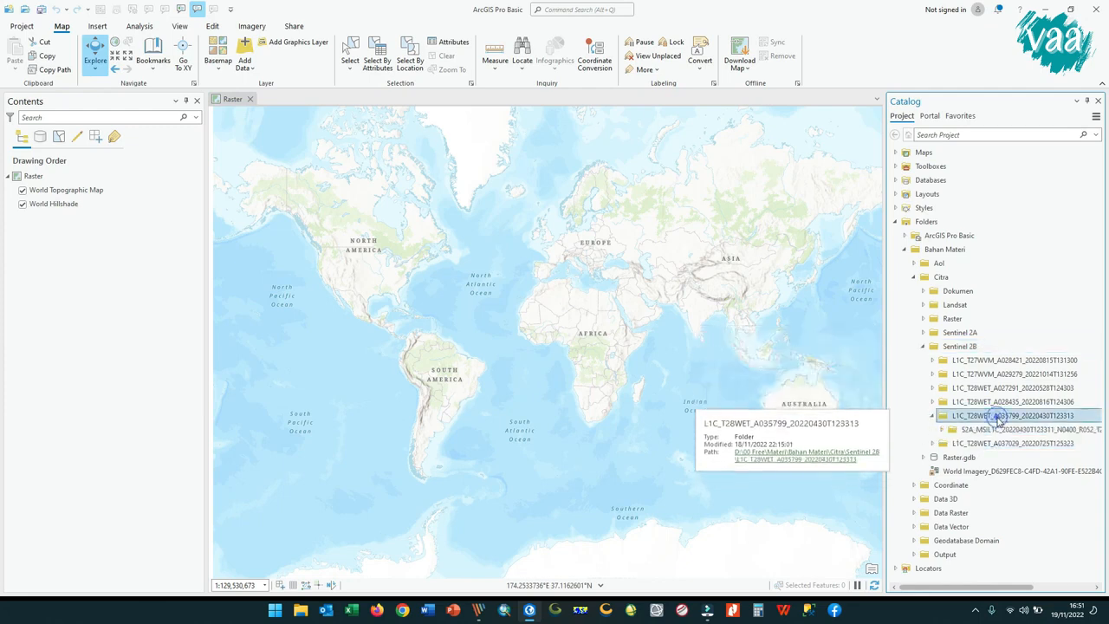
double_click(994, 430)
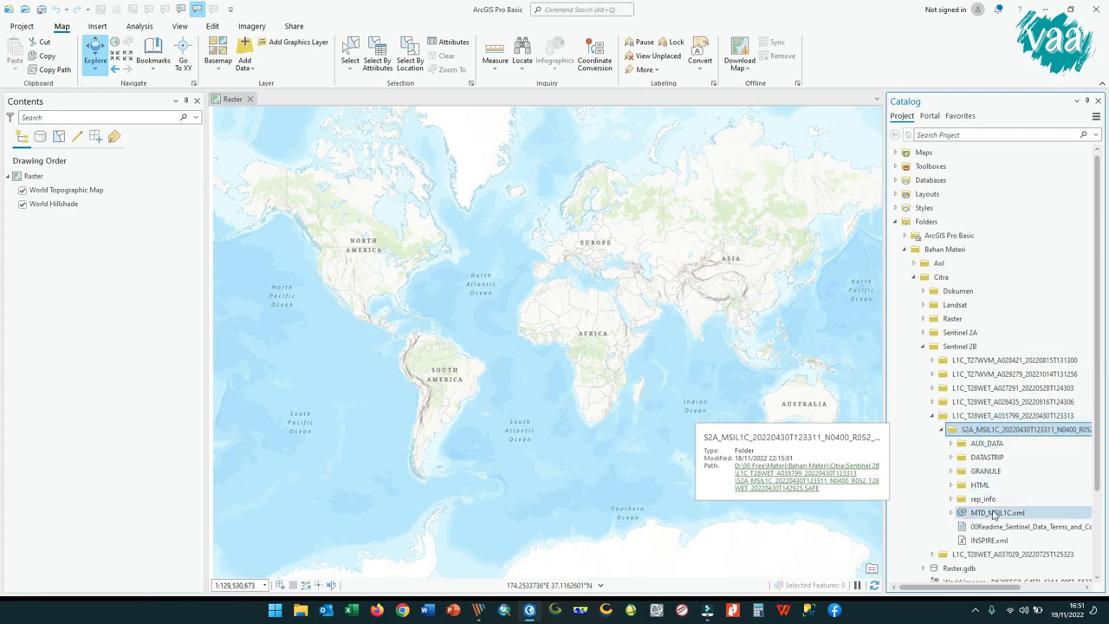
left_click(994, 514)
left_click(673, 362)
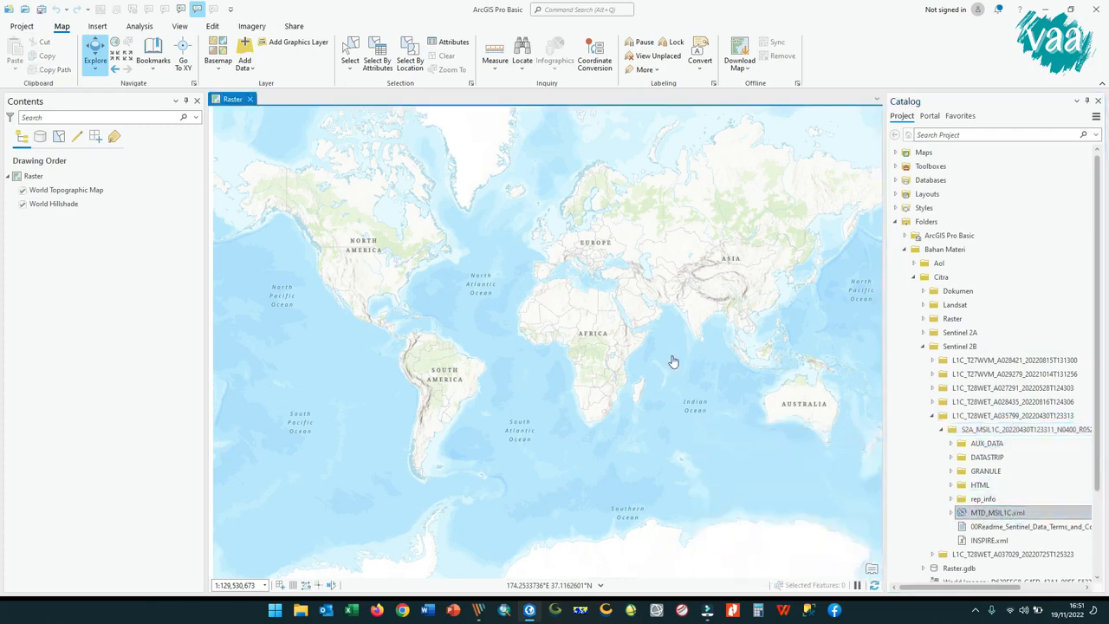
left_click_drag(1021, 513, 782, 455)
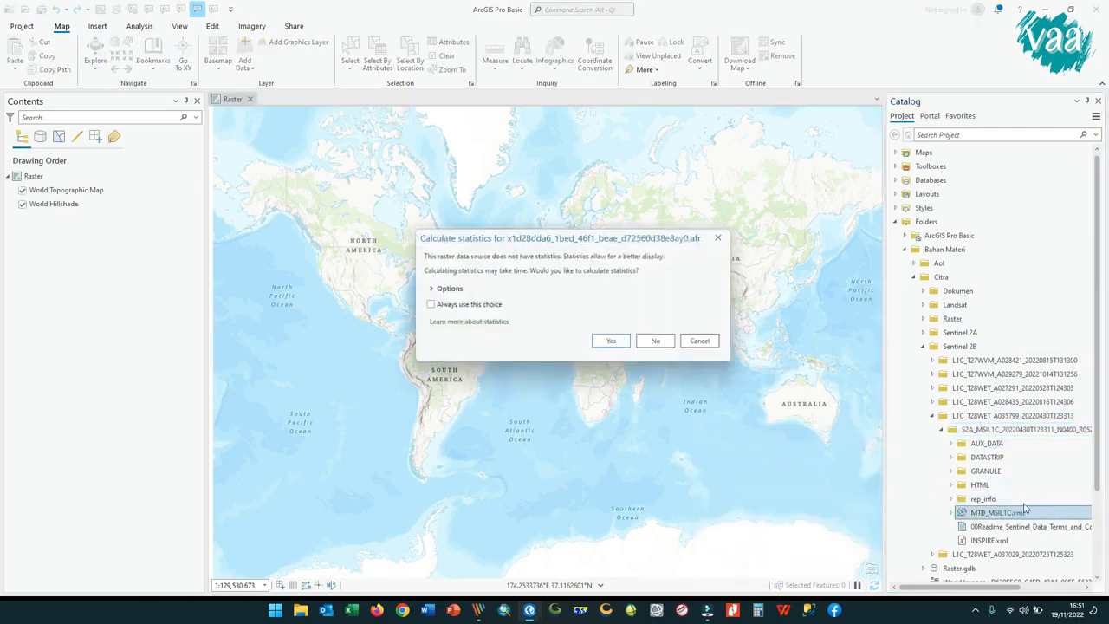
left_click(669, 346)
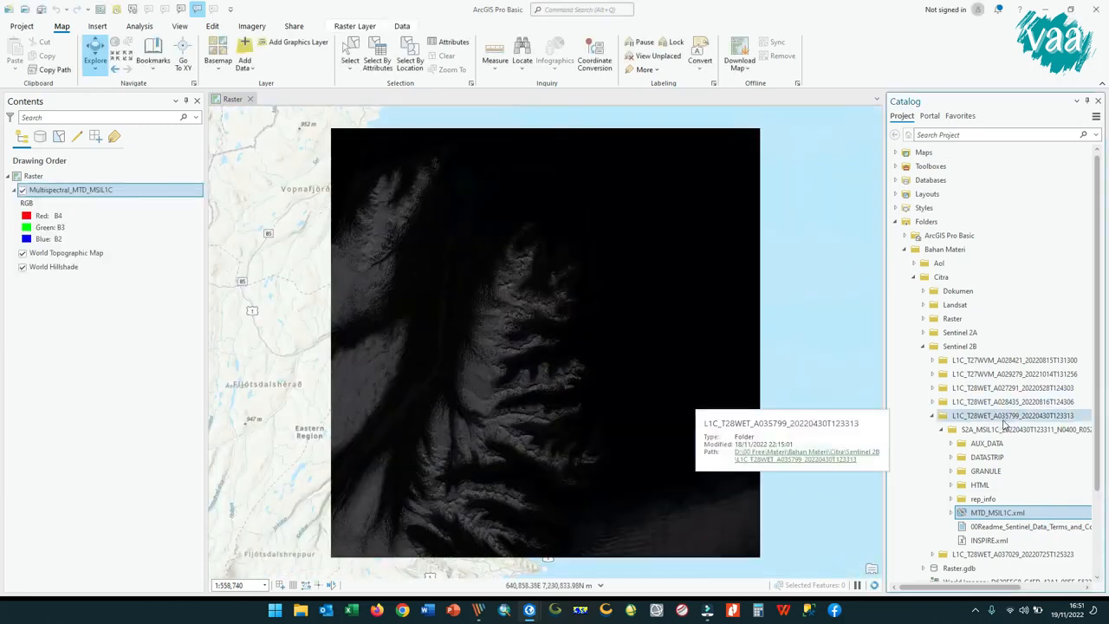
Step: Rename the added multispectral layer with the acquisition date from its folder name, 20220430
left_click(1010, 422)
left_click(1022, 417)
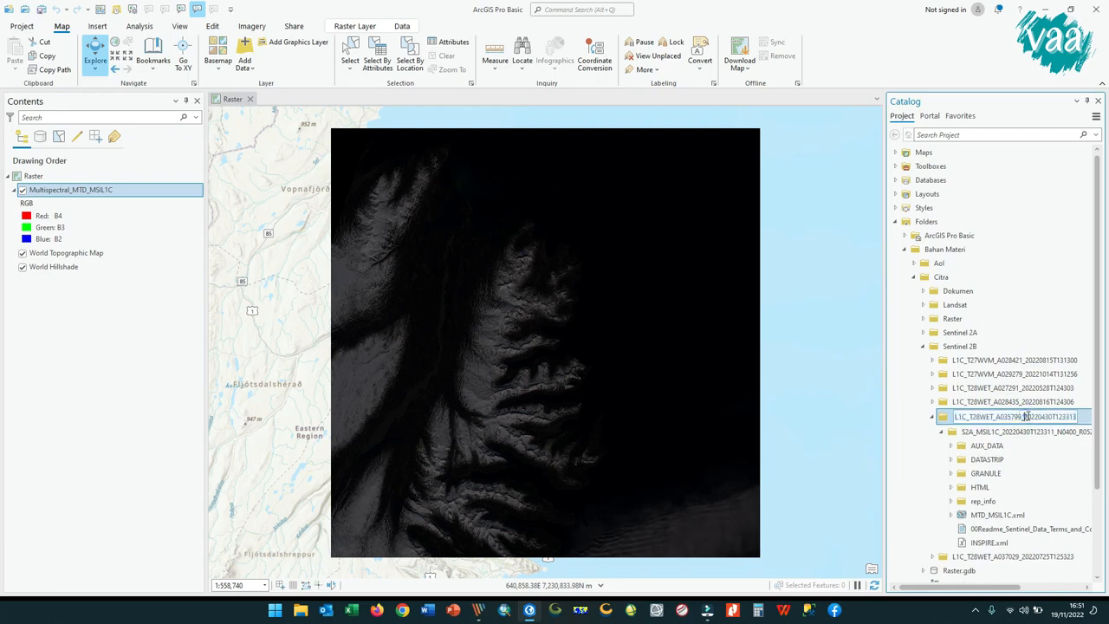
left_click(108, 190)
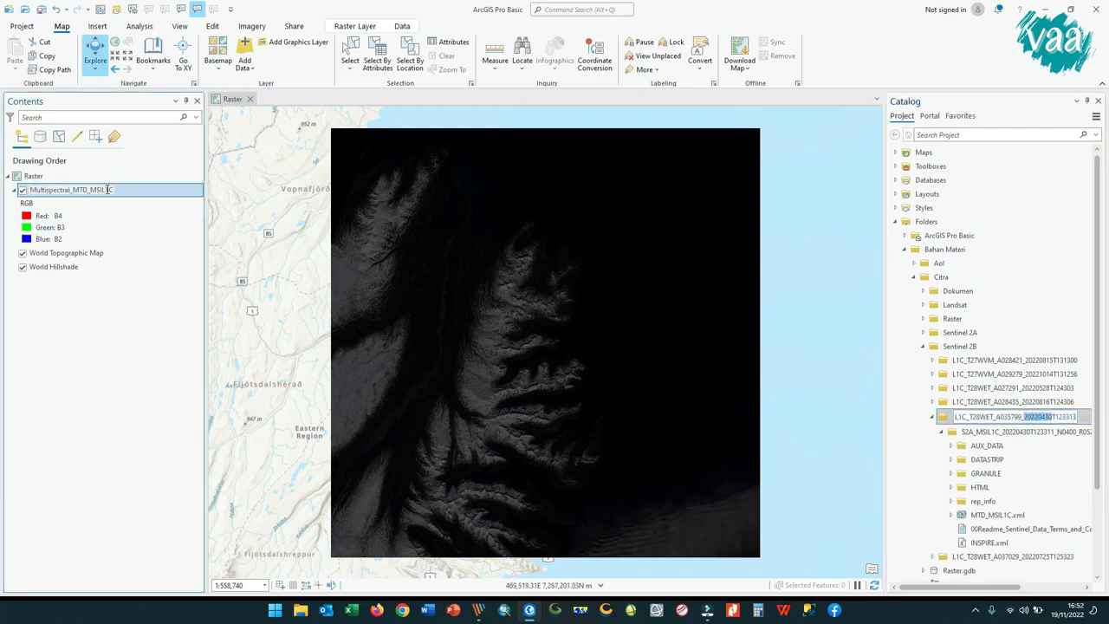
type("20220430")
key("Return")
Step: Add MTD_MSIL1C.xml from the L1C_T28WET_A037029_20220725T125323 folder to the map without calculating statistics
scroll(966, 537, "down", 1)
left_click(966, 530)
double_click(966, 530)
double_click(1022, 512)
left_click(1042, 540)
left_click_drag(1043, 546, 795, 443)
left_click(644, 344)
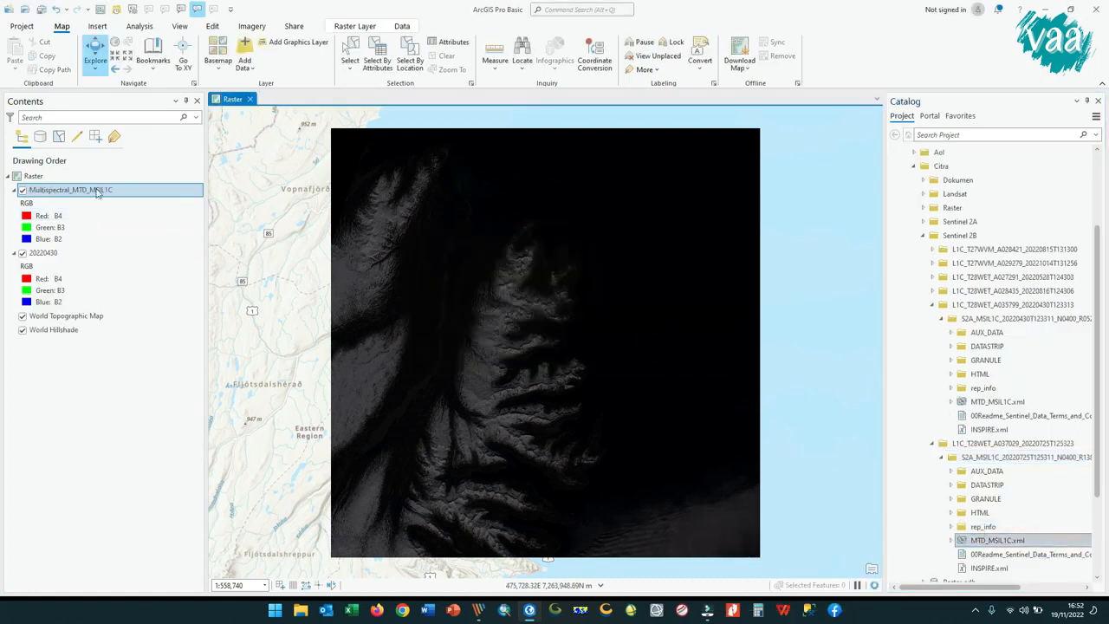
Step: Copy the date from the second image's folder name and rename its multispectral layer as 20220725
left_click(1033, 445)
left_click(1038, 443)
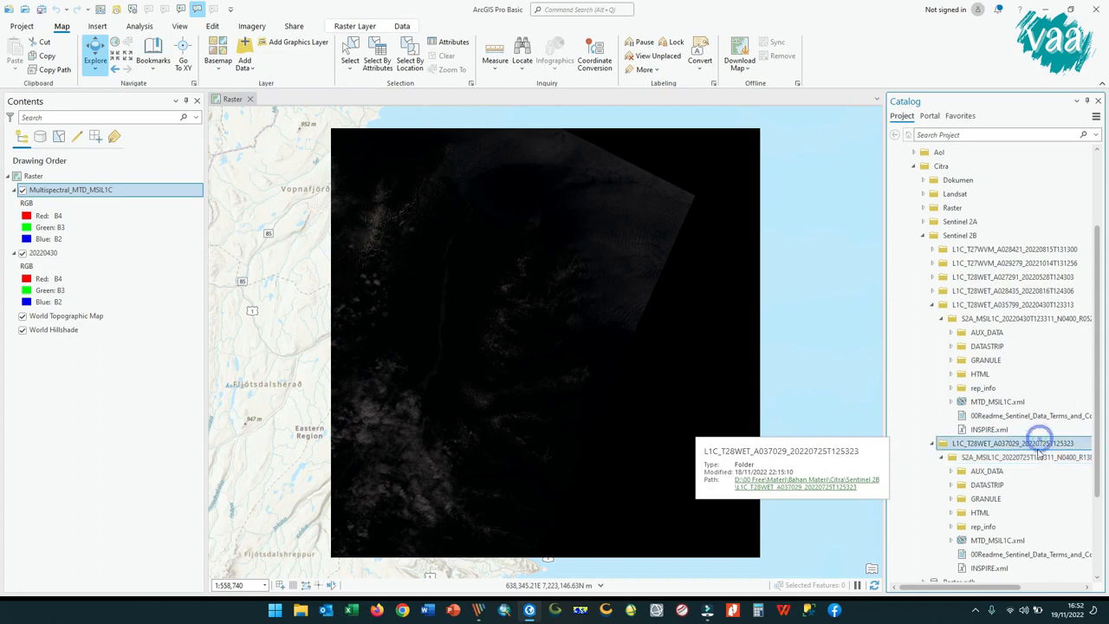
left_click_drag(1052, 444, 1026, 445)
key("ctrl+c")
left_click(104, 190)
key("ctrl+v")
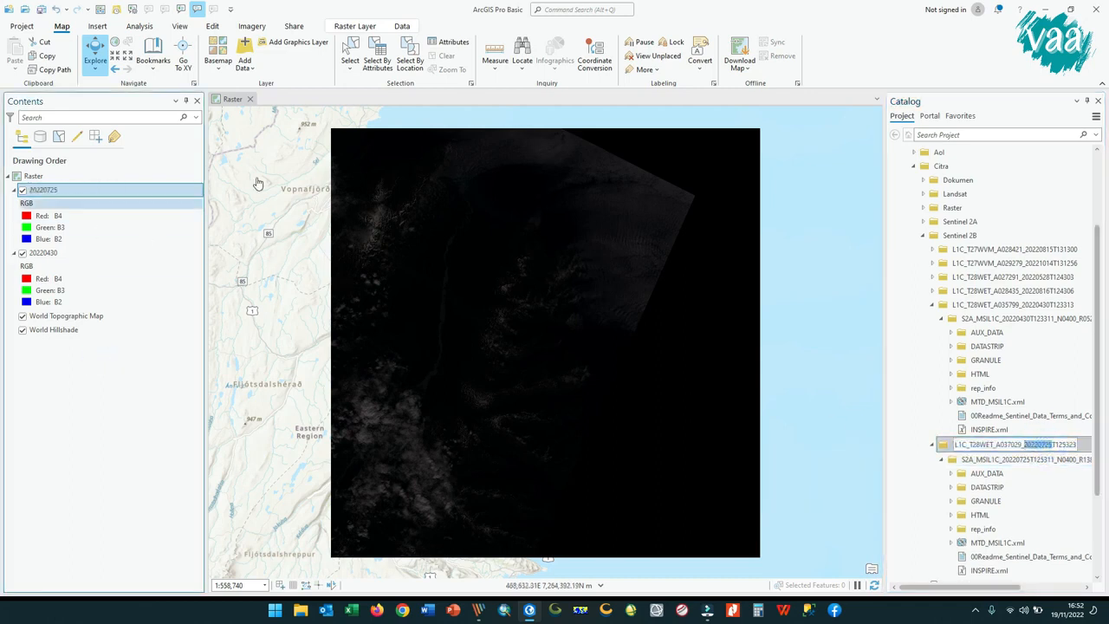
Step: Hide and show the 20220725 layer to compare it with the 20220430 image beneath
left_click(102, 254)
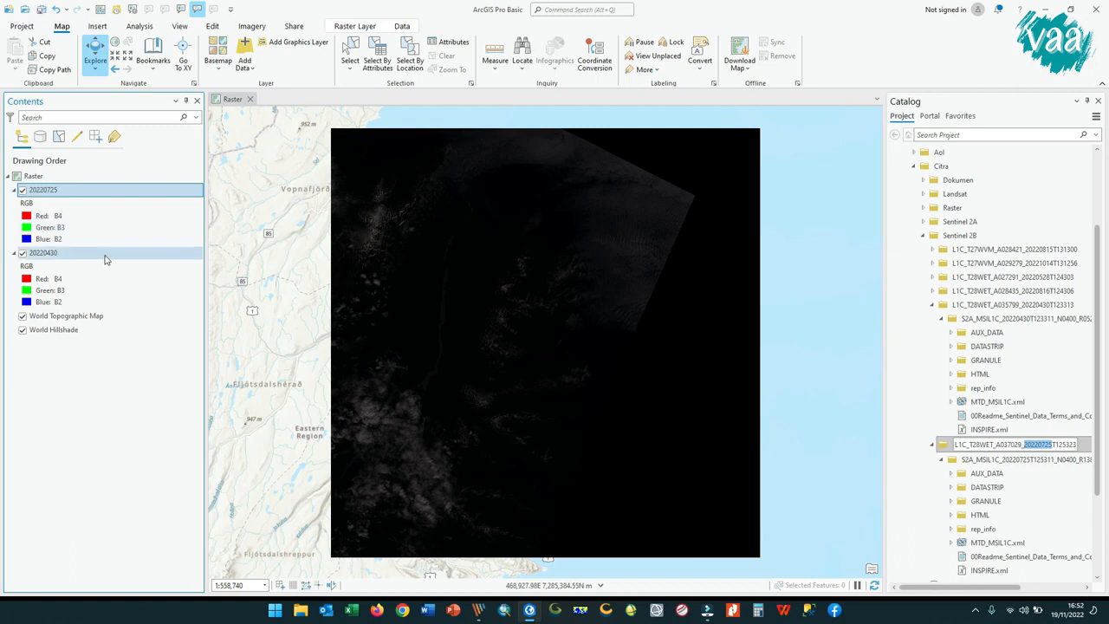
left_click(22, 191)
left_click(23, 191)
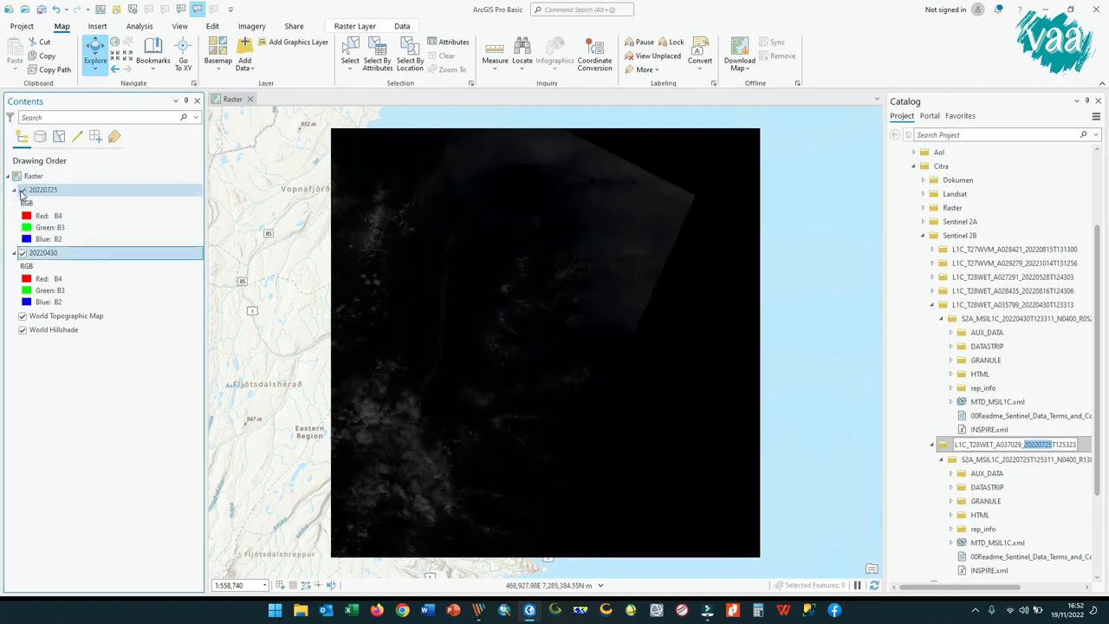
Step: Set the 20220725 layer's brightness to 40 and contrast to 88
left_click(355, 26)
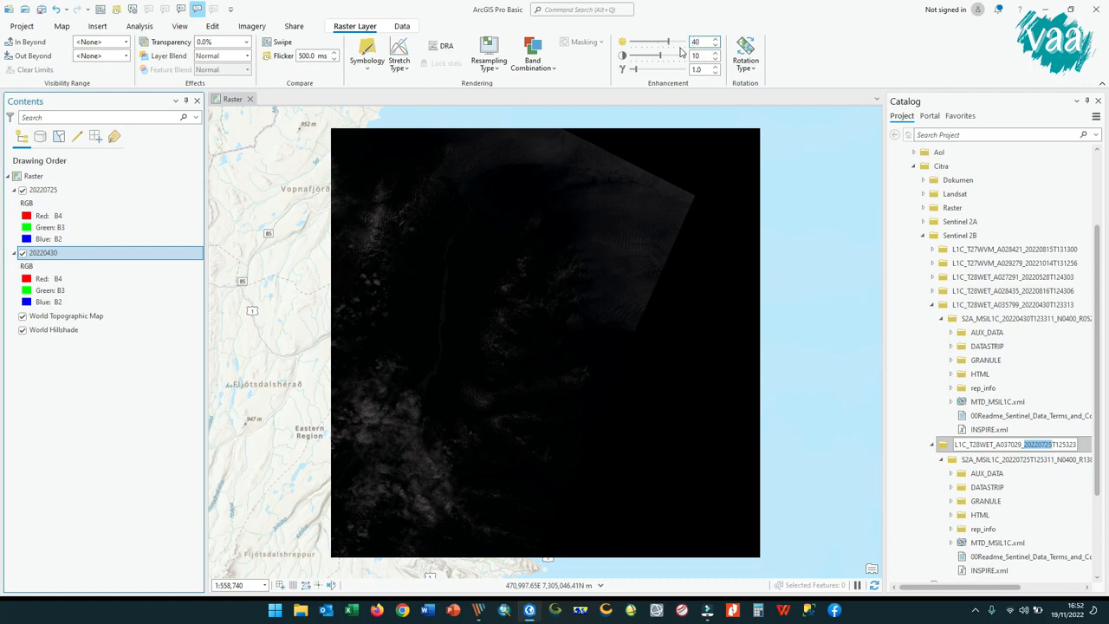
left_click(87, 188)
left_click(694, 42)
type("40")
key("Return")
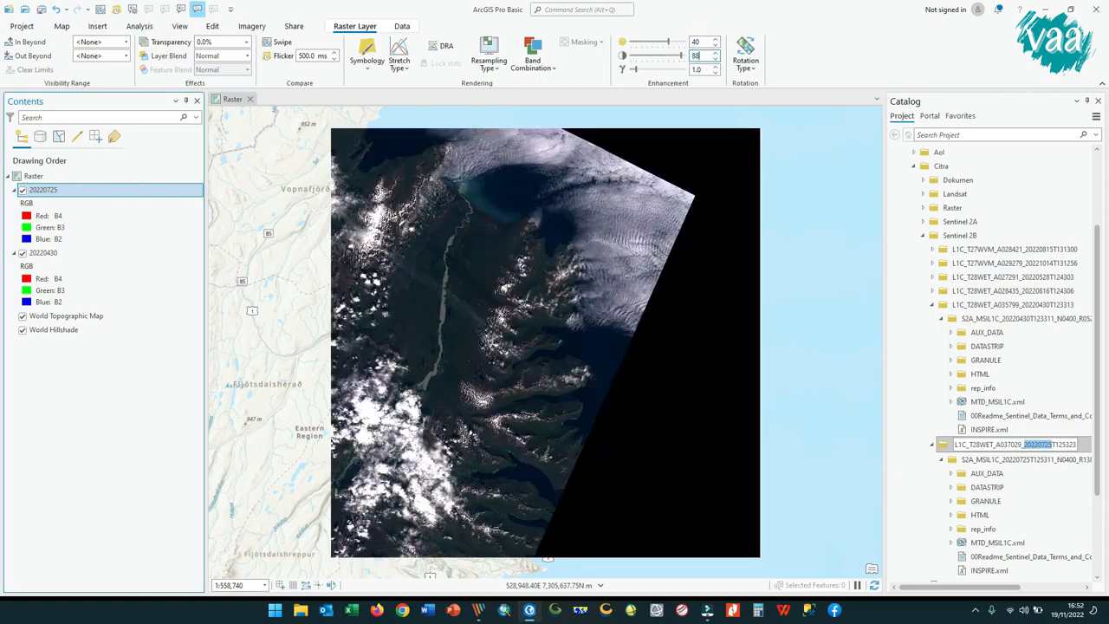
Step: Move the 20220430 layer above the 20220725 layer in the drawing order
left_click(119, 252)
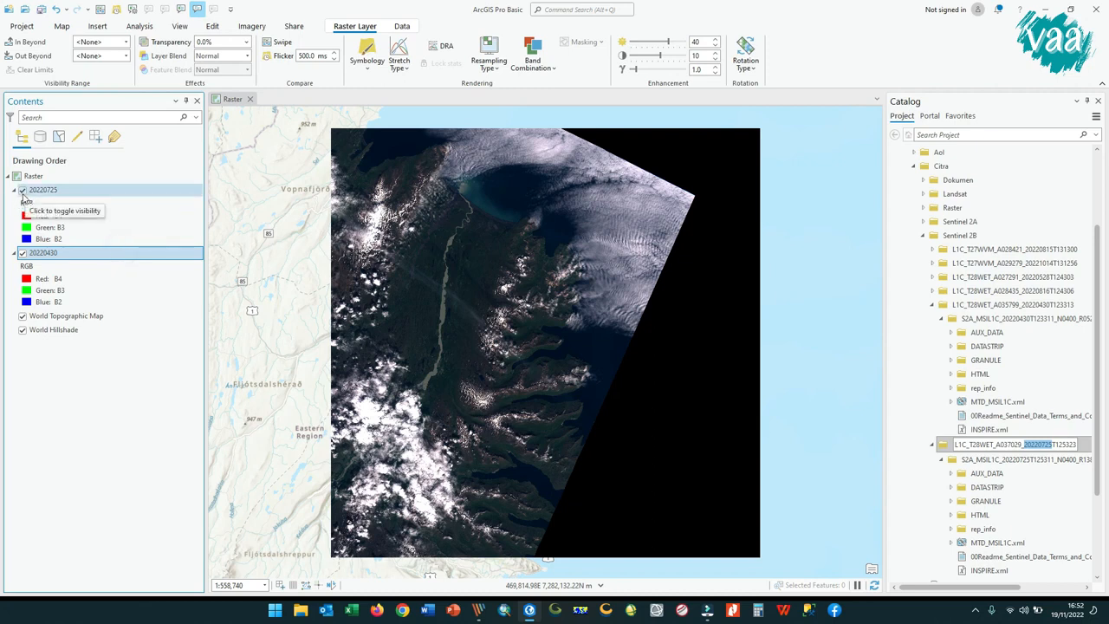
left_click(53, 193)
left_click(50, 254)
left_click_drag(59, 256, 48, 194)
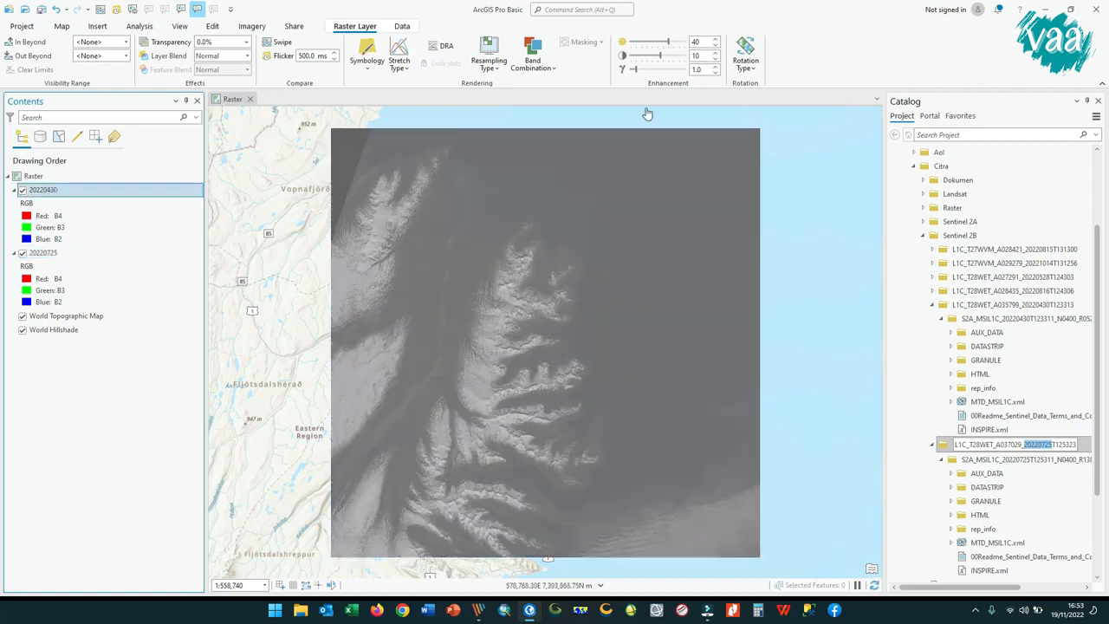
Step: Set the 20220430 layer's brightness to 40 and contrast to 88
double_click(697, 41)
double_click(696, 56)
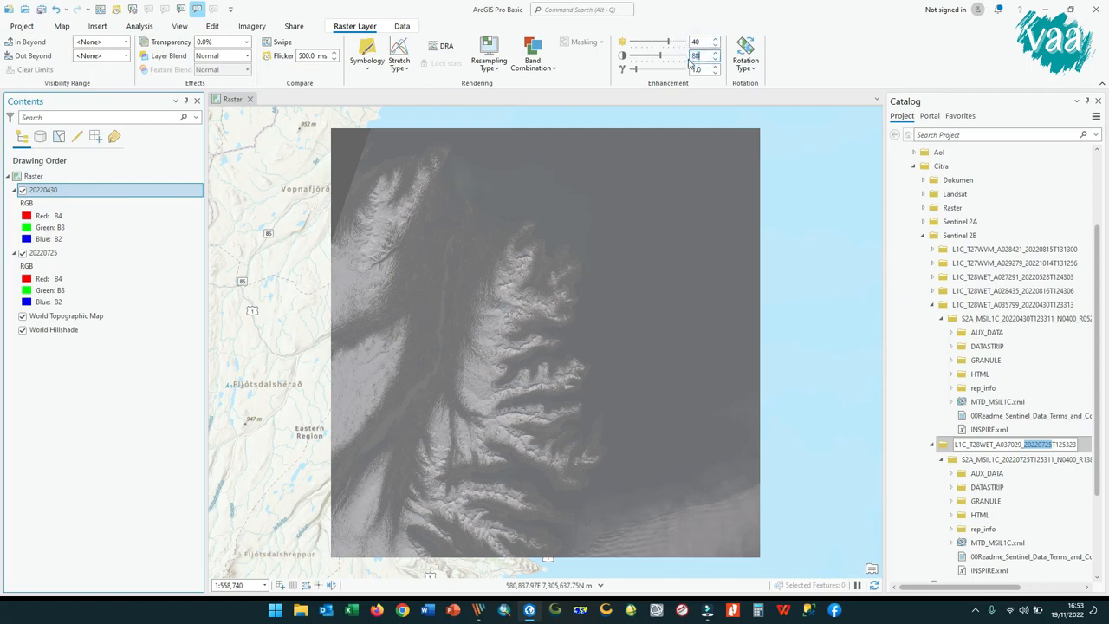
key("Return")
Step: Hide the 20220430 layer to inspect the 20220725 image, and show it again
left_click(23, 189)
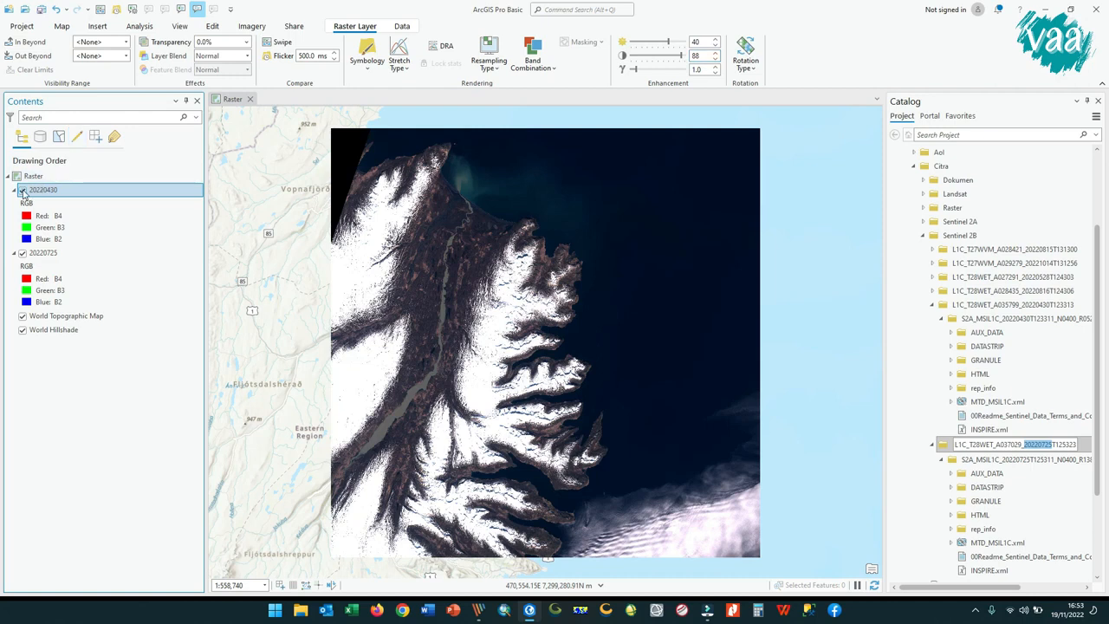
left_click(45, 252)
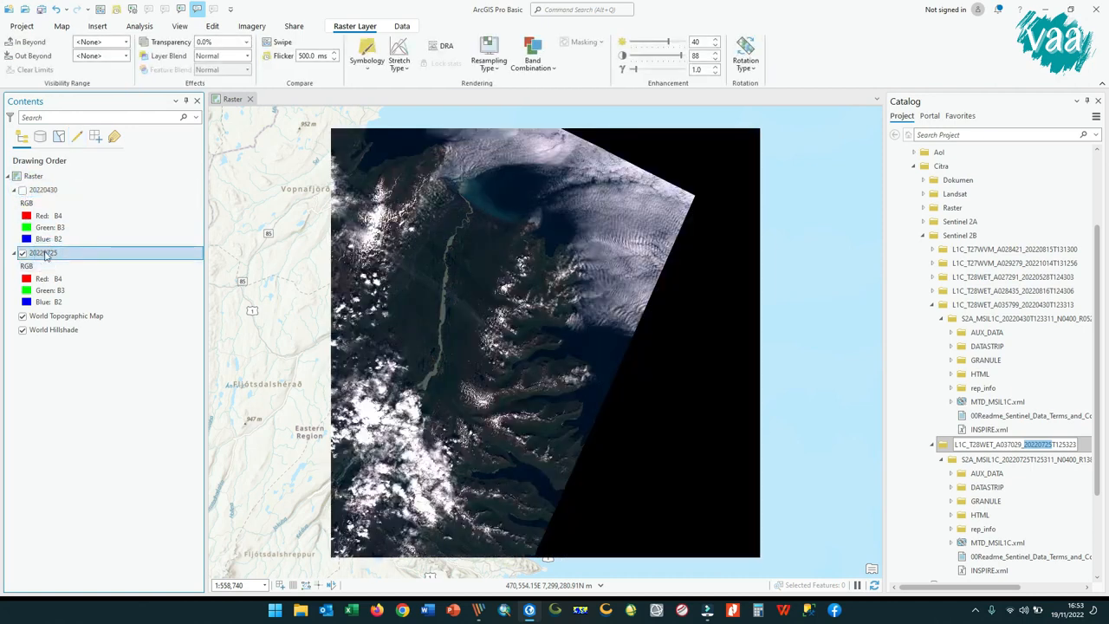
left_click(23, 189)
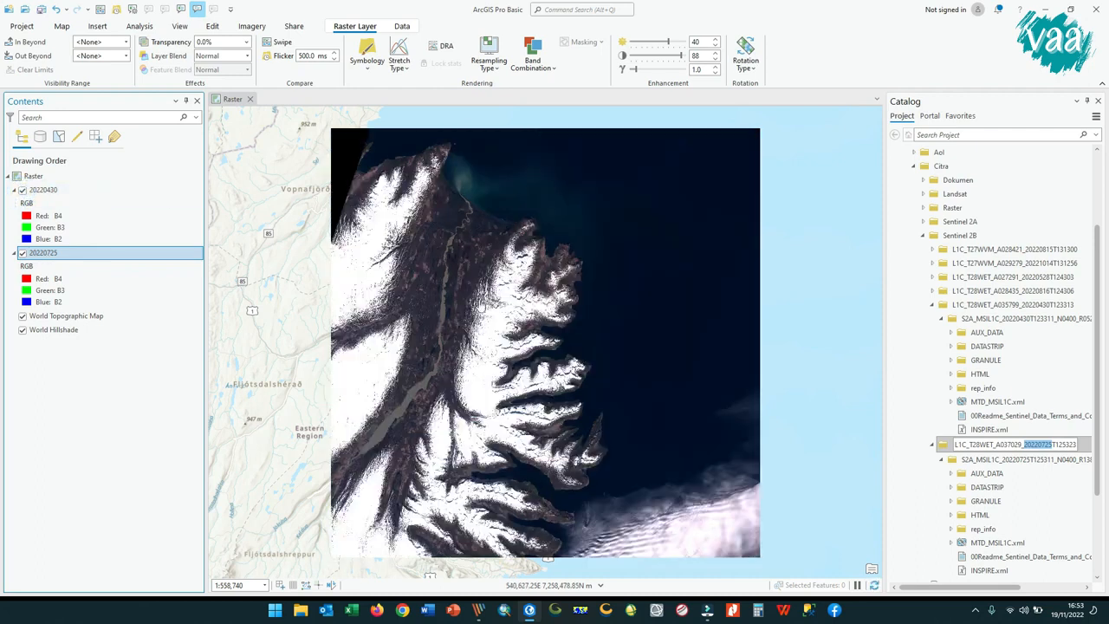
Step: Activate the Swipe tool and try swiping the 20220725 layer over the river valley
scroll(473, 178, "up", 4)
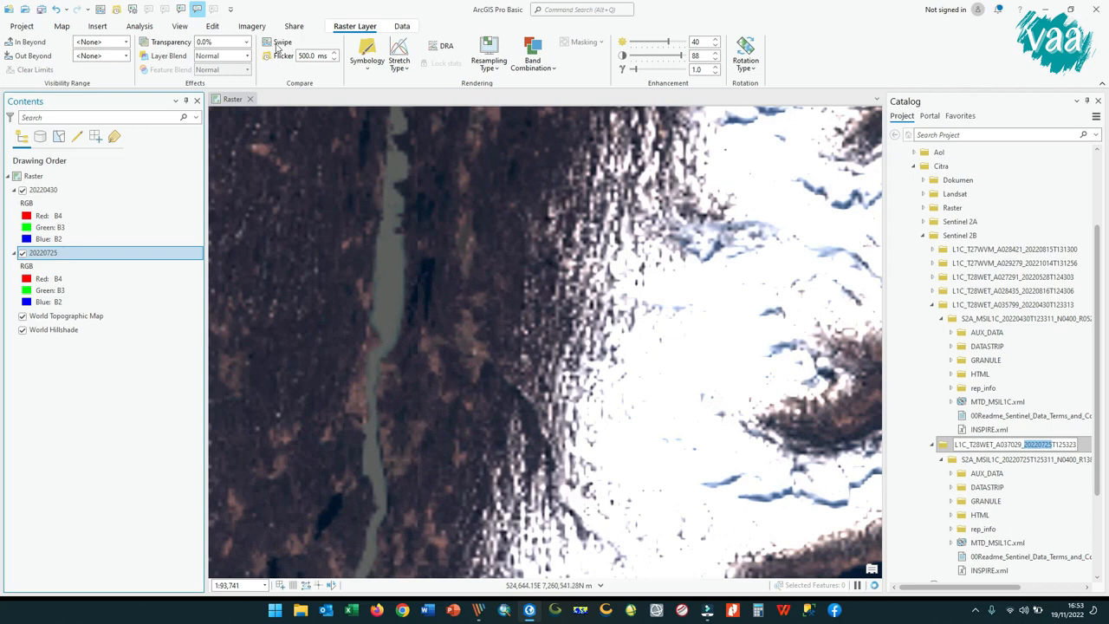
left_click(279, 43)
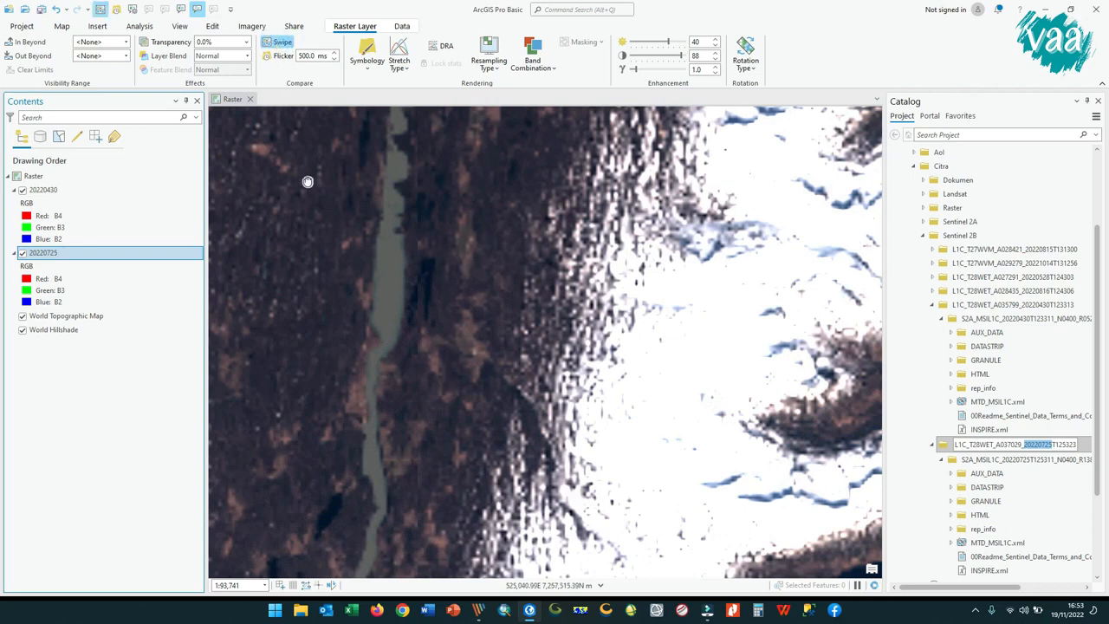
left_click_drag(308, 182, 454, 284)
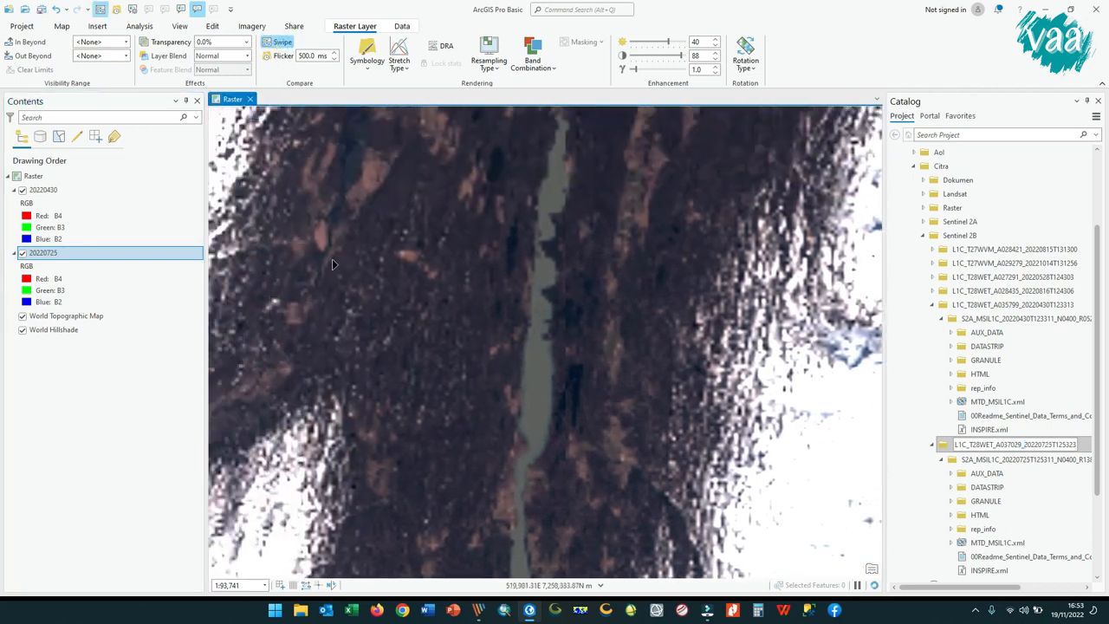
scroll(429, 320, "down", 1)
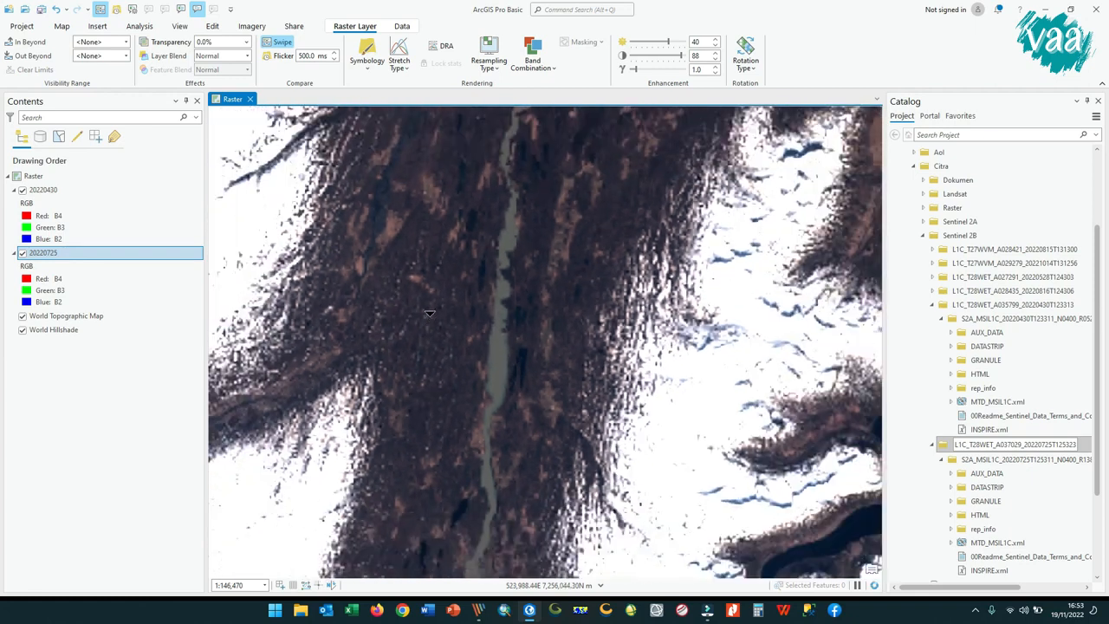
left_click_drag(259, 311, 365, 332)
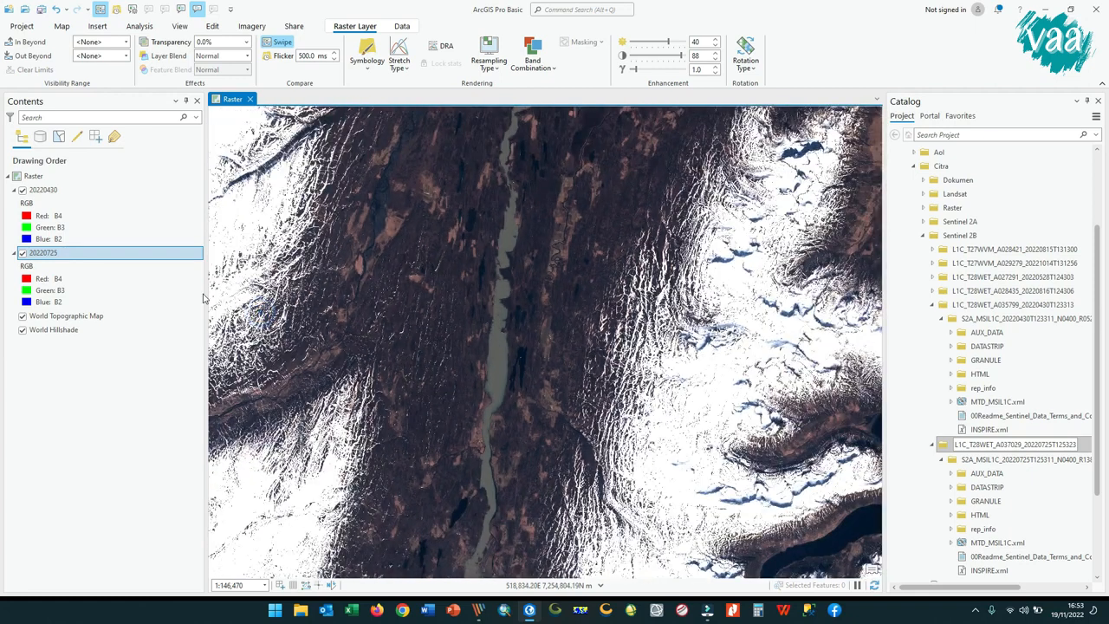
Step: Swipe the 20220430 layer horizontally and vertically to compare it with what lies beneath
left_click(43, 190)
left_click_drag(216, 346, 673, 347)
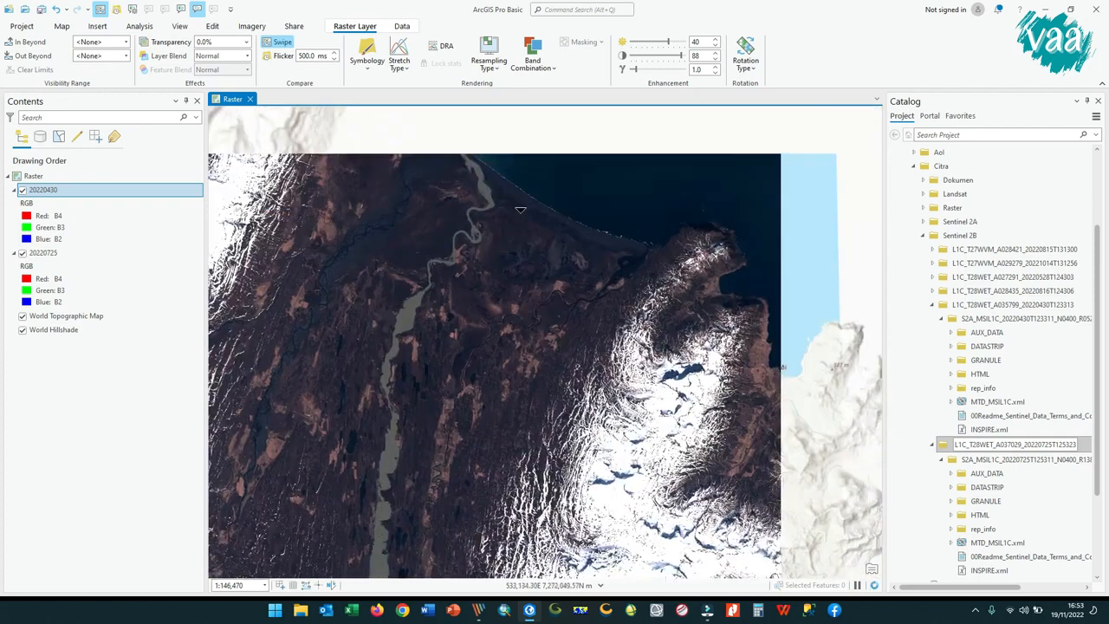
mouse_move(544, 173)
left_mouse_down()
mouse_move(555, 236)
mouse_move(508, 450)
mouse_move(511, 487)
mouse_move(532, 186)
left_mouse_up()
left_click_drag(517, 387, 673, 172)
left_click_drag(641, 412, 613, 420)
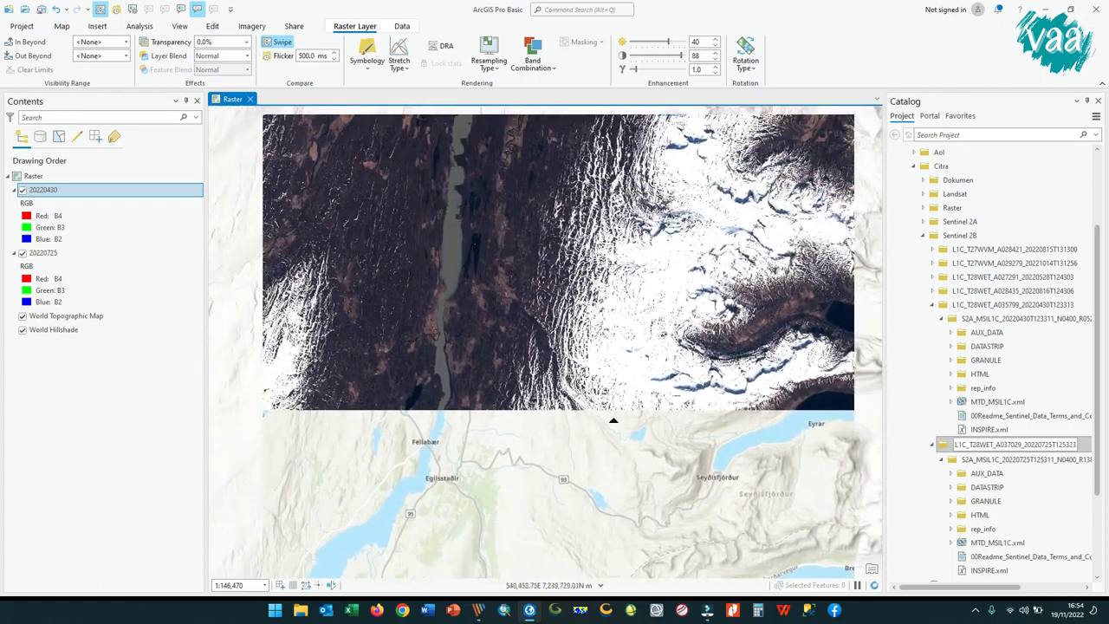
Step: Open the symbology of the 20220430 layer, zoom to its extent, and check the background mask settings of both image layers
right_click(93, 192)
right_click(92, 191)
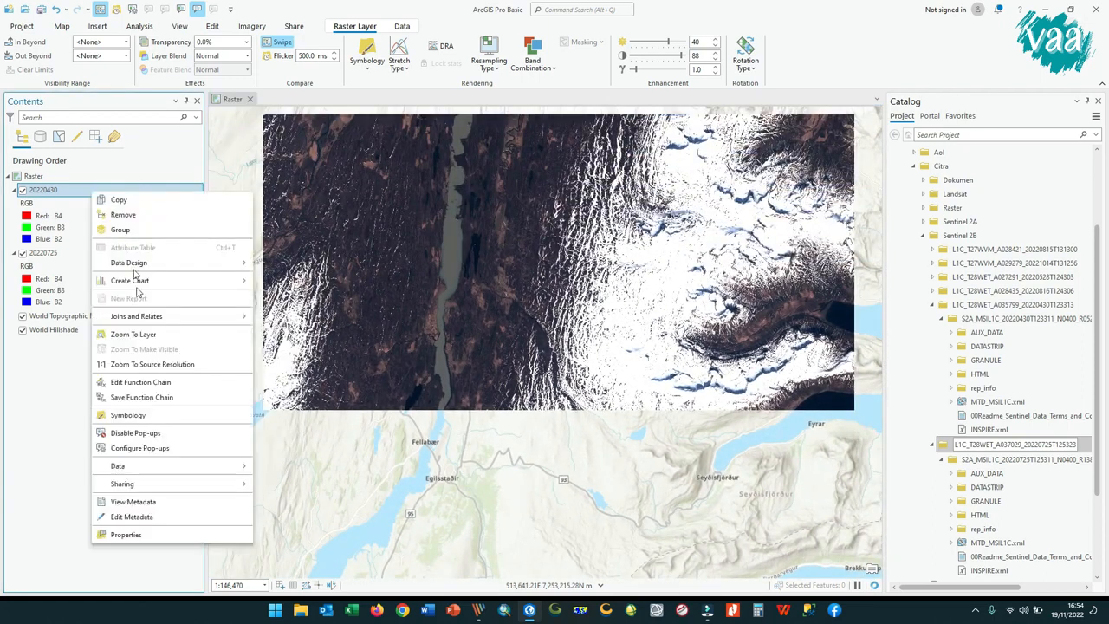
left_click(147, 414)
right_click(124, 195)
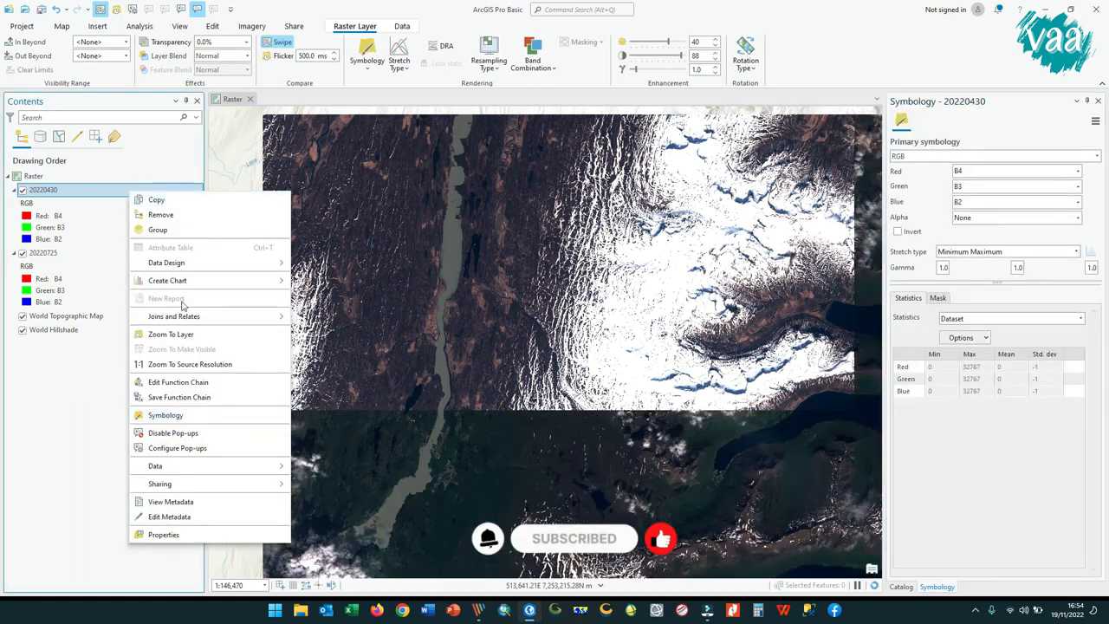
left_click(174, 329)
left_click(938, 299)
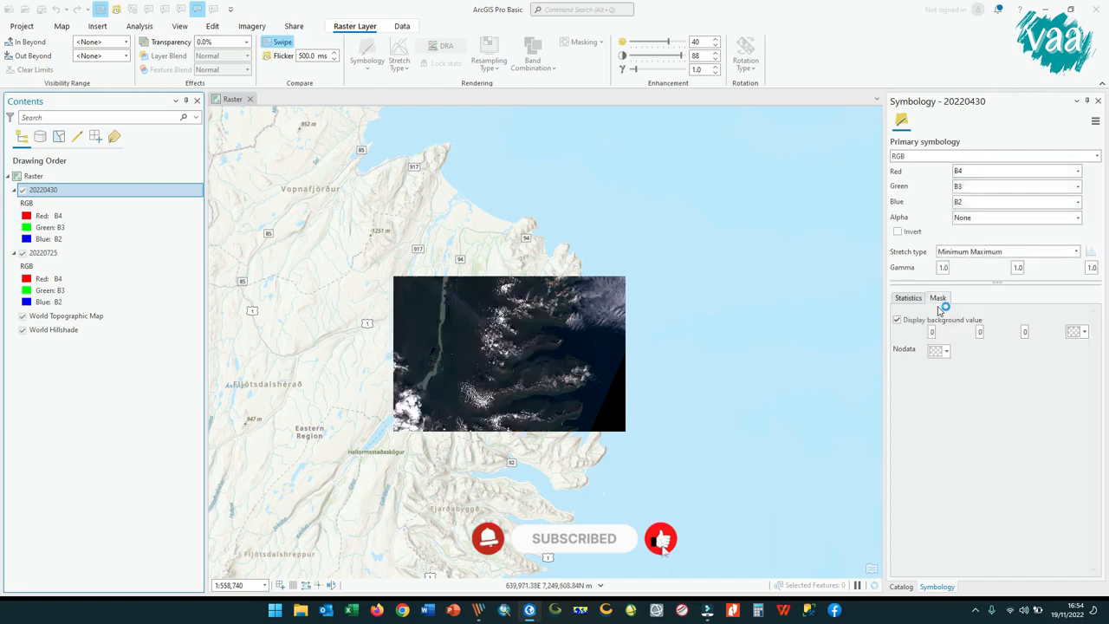
left_click(156, 253)
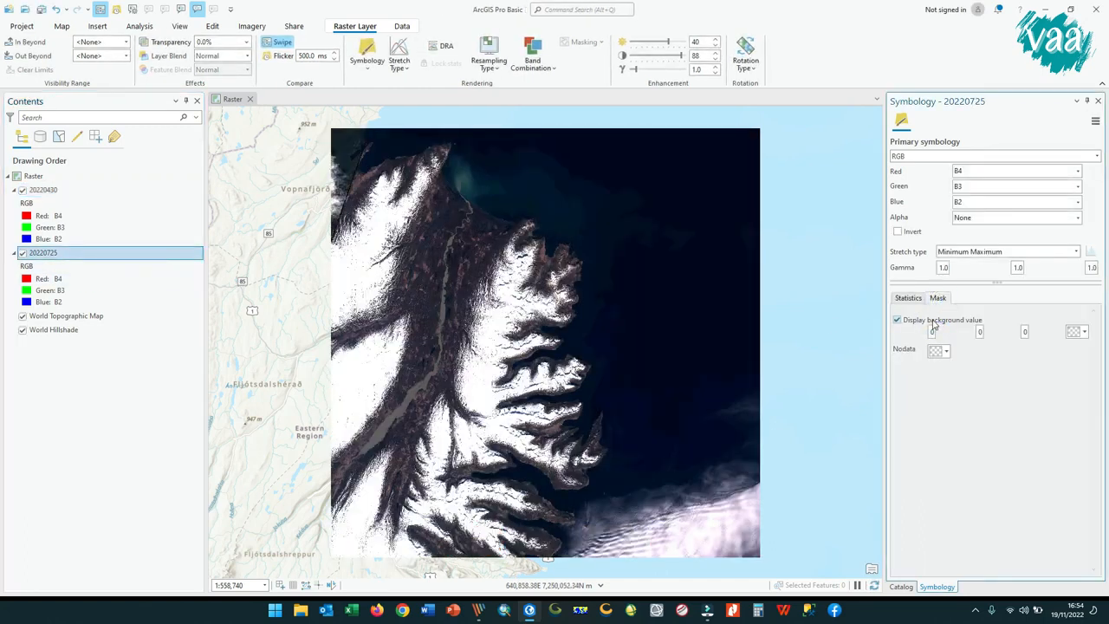
left_click(111, 190)
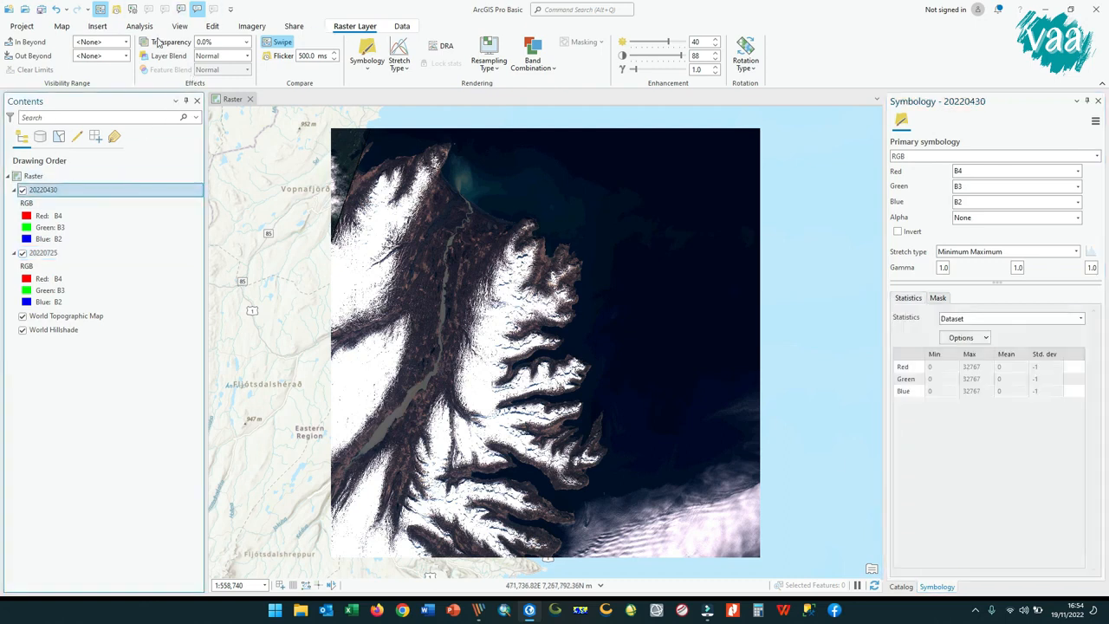
Step: Search the geoprocessing tools for "raster calcu" and try to open Raster Calculator
left_click(140, 26)
left_click(135, 56)
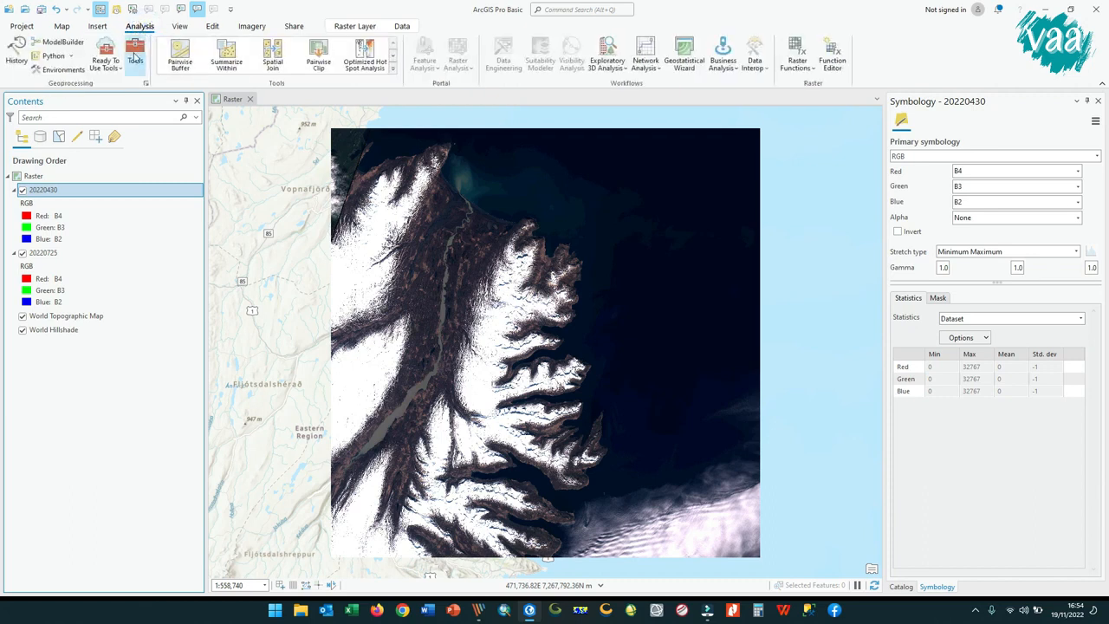
left_click(917, 119)
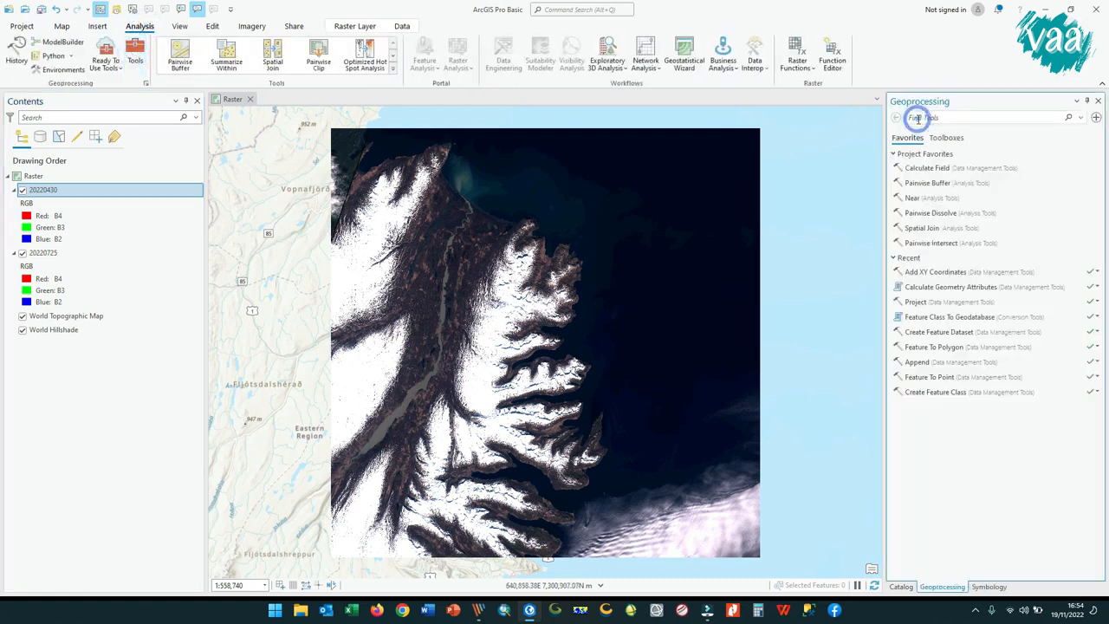
type("raster dalcu")
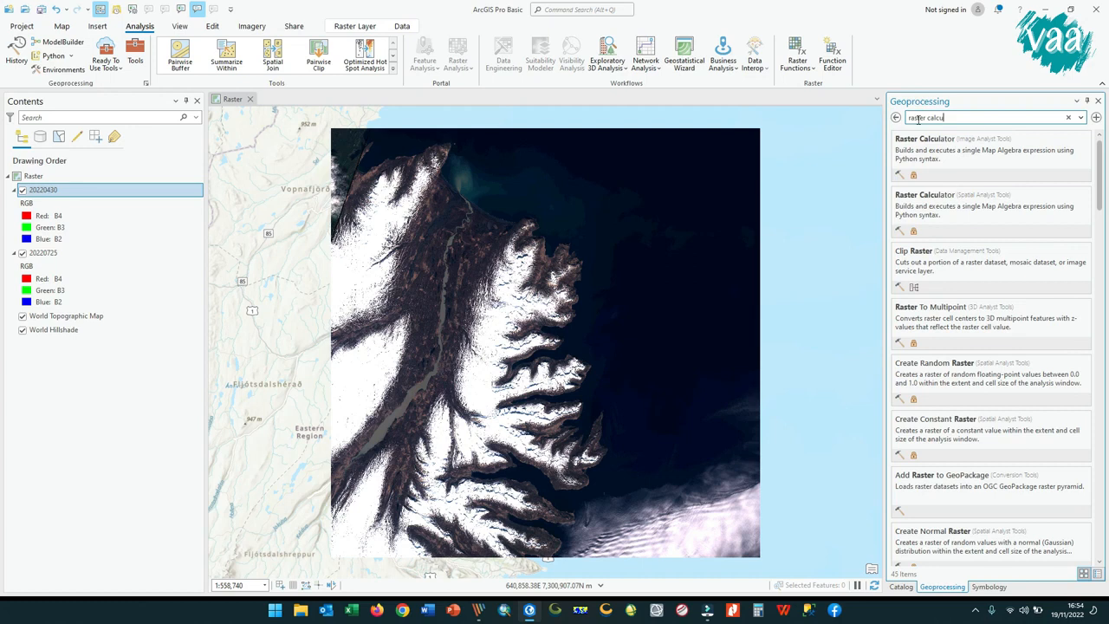
left_click(978, 165)
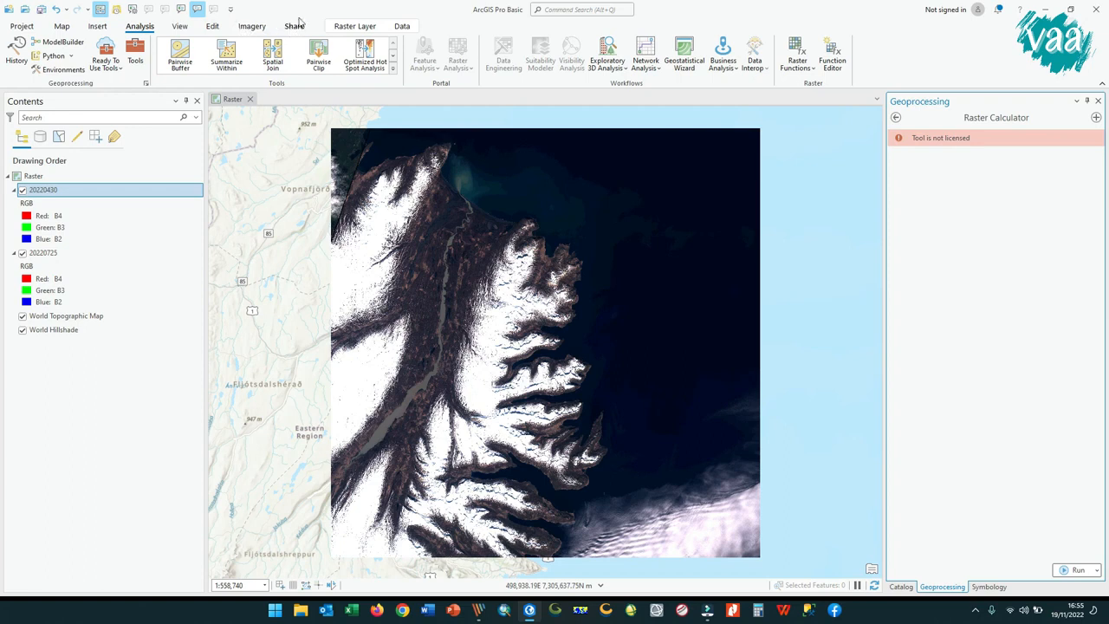
left_click(258, 28)
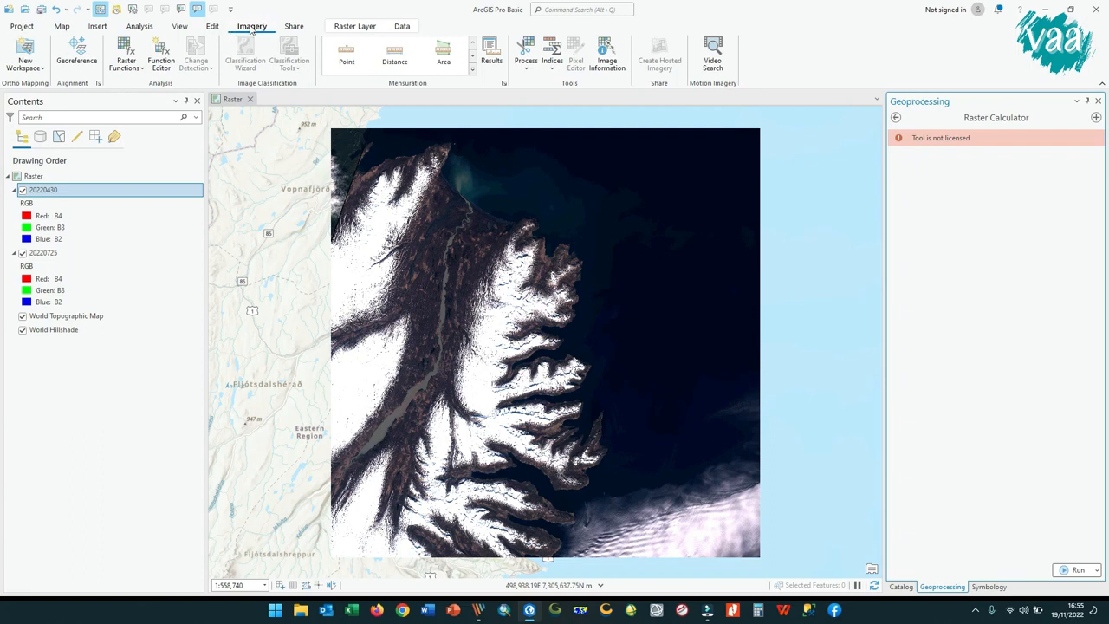
left_click(551, 64)
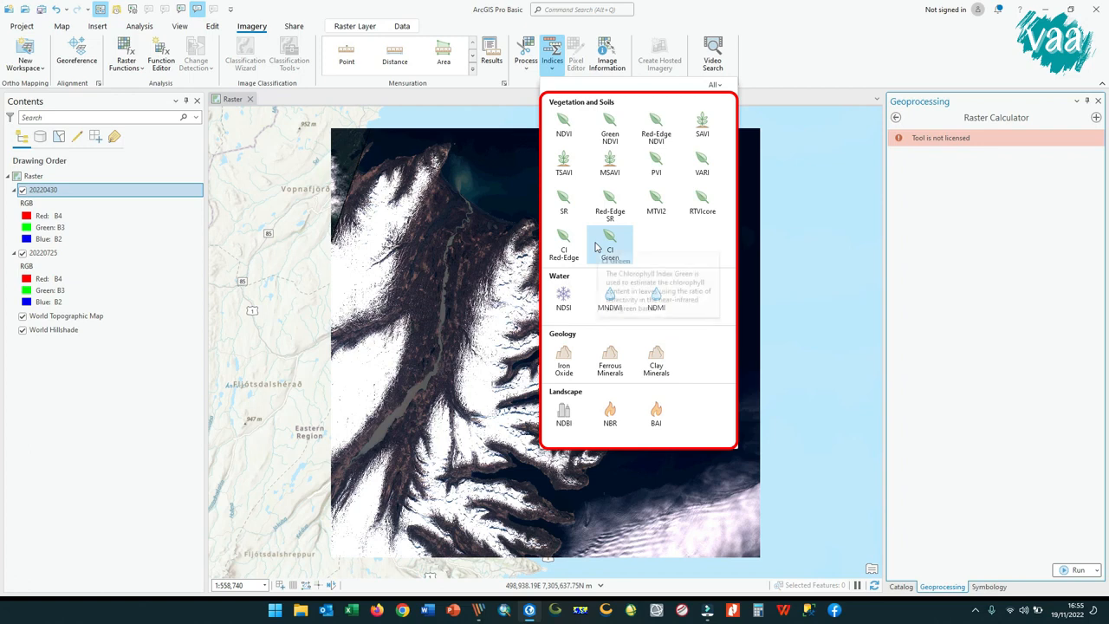
left_click(561, 124)
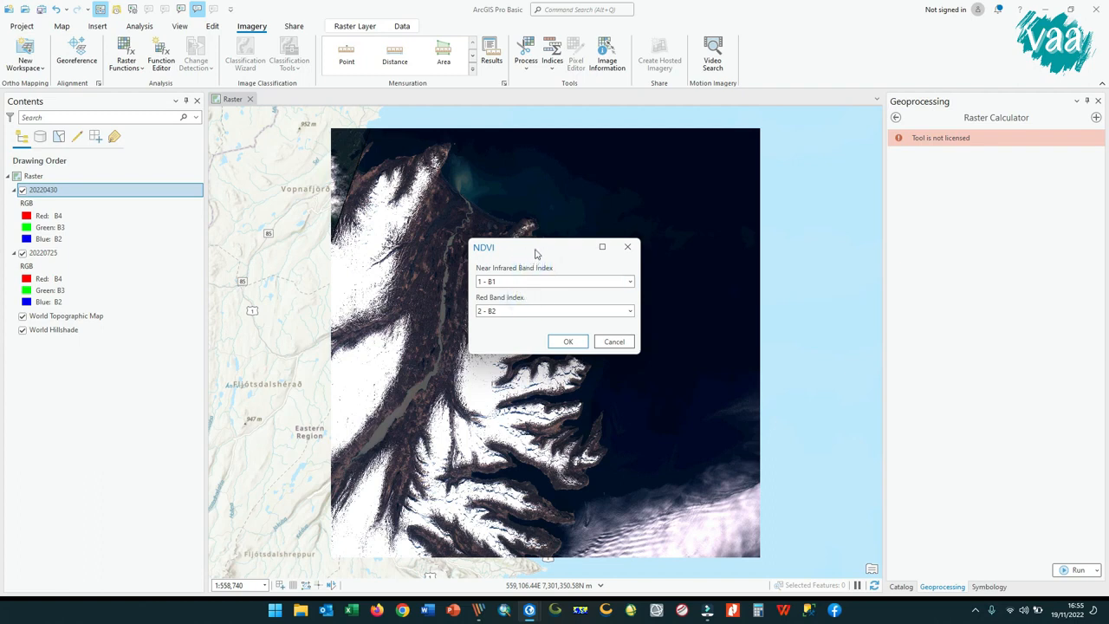
left_click_drag(536, 252, 589, 188)
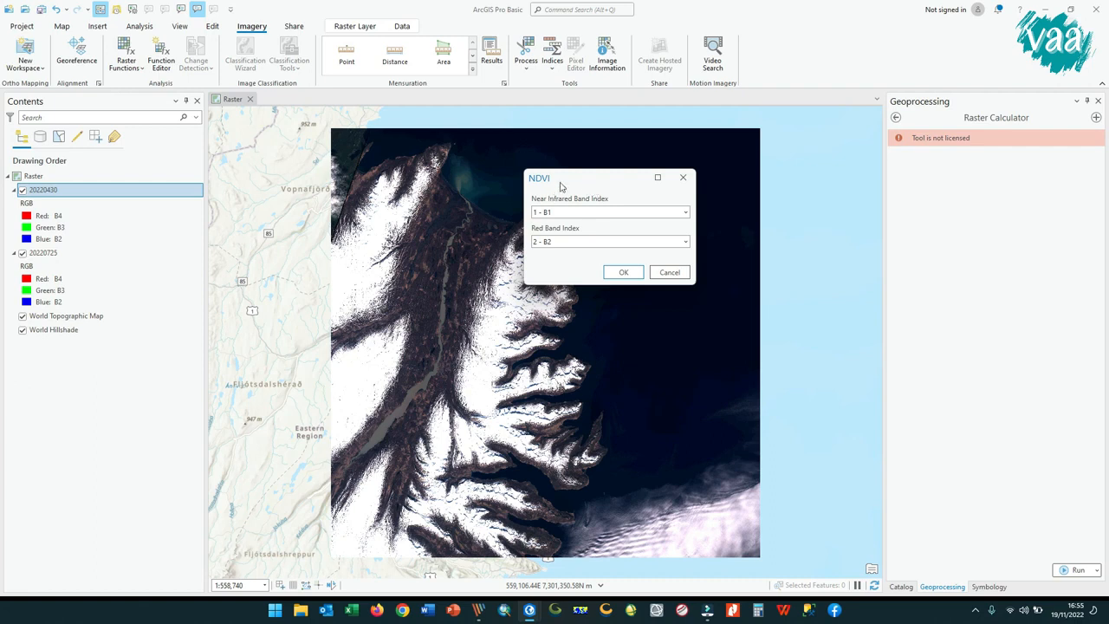
left_click(683, 177)
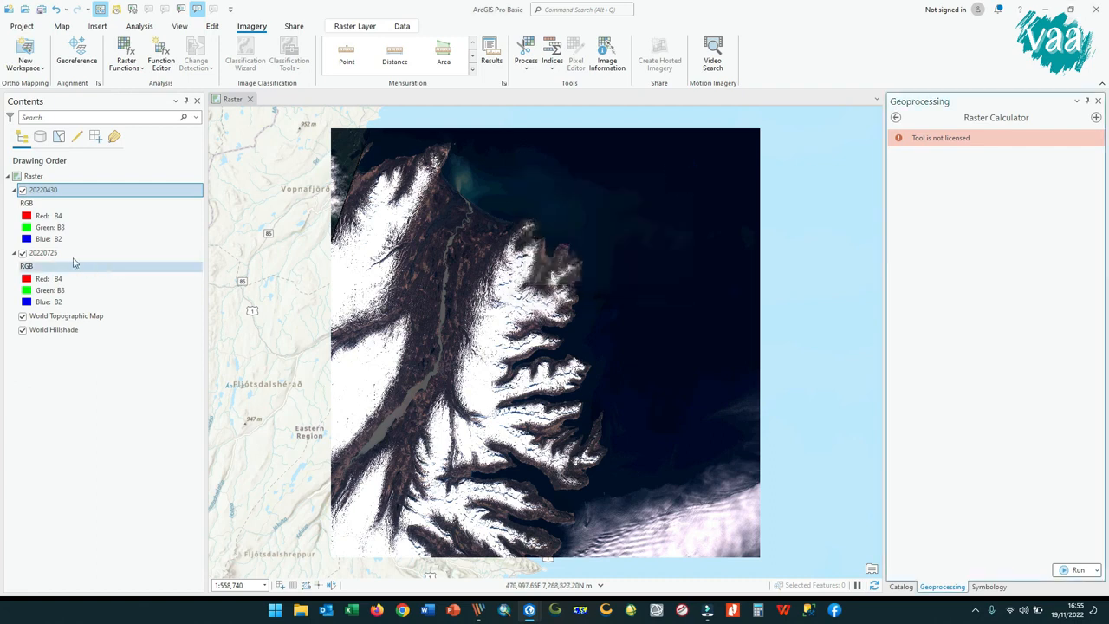
Step: Calculate NDVI for the 20220430 layer with 8 - B8 as the near infrared band and 4 - B4 as the red band
left_click(72, 252)
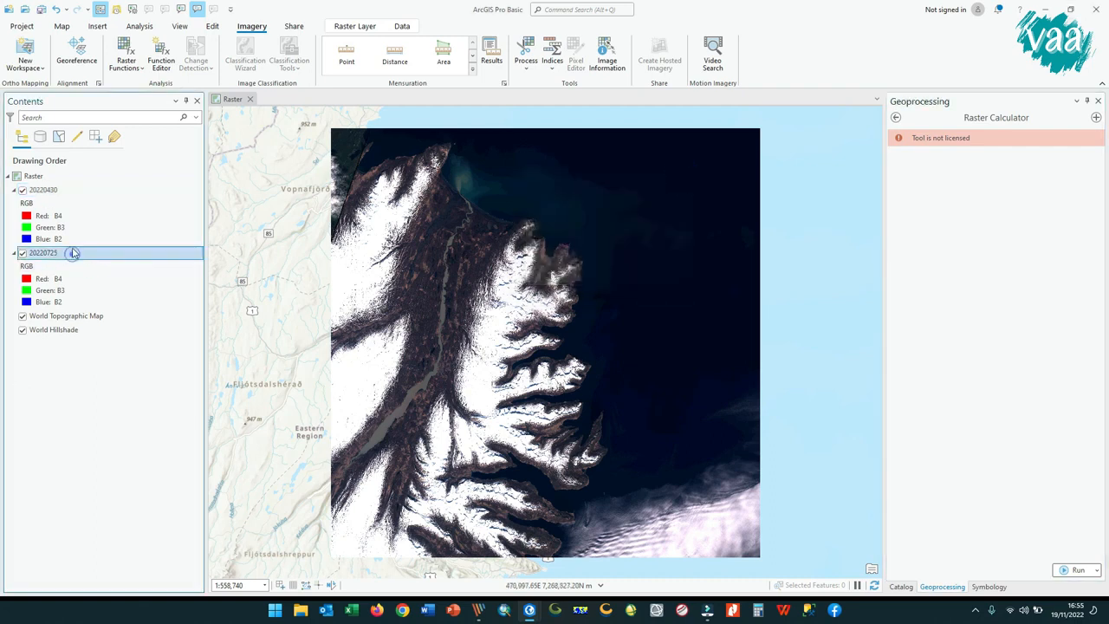
left_click(75, 190)
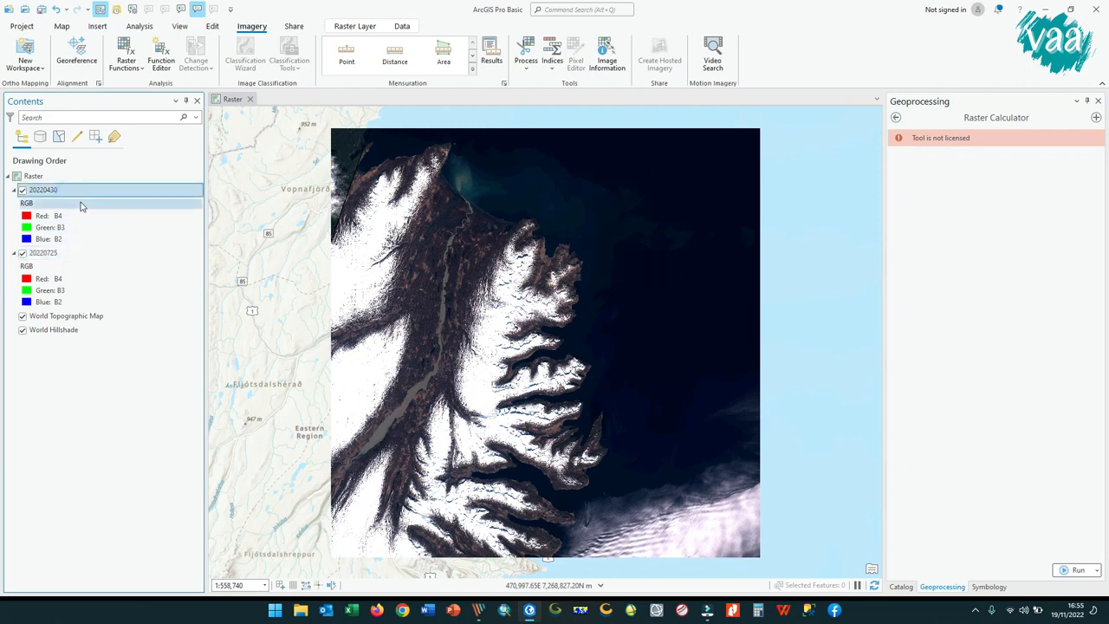
left_click(552, 59)
left_click(561, 126)
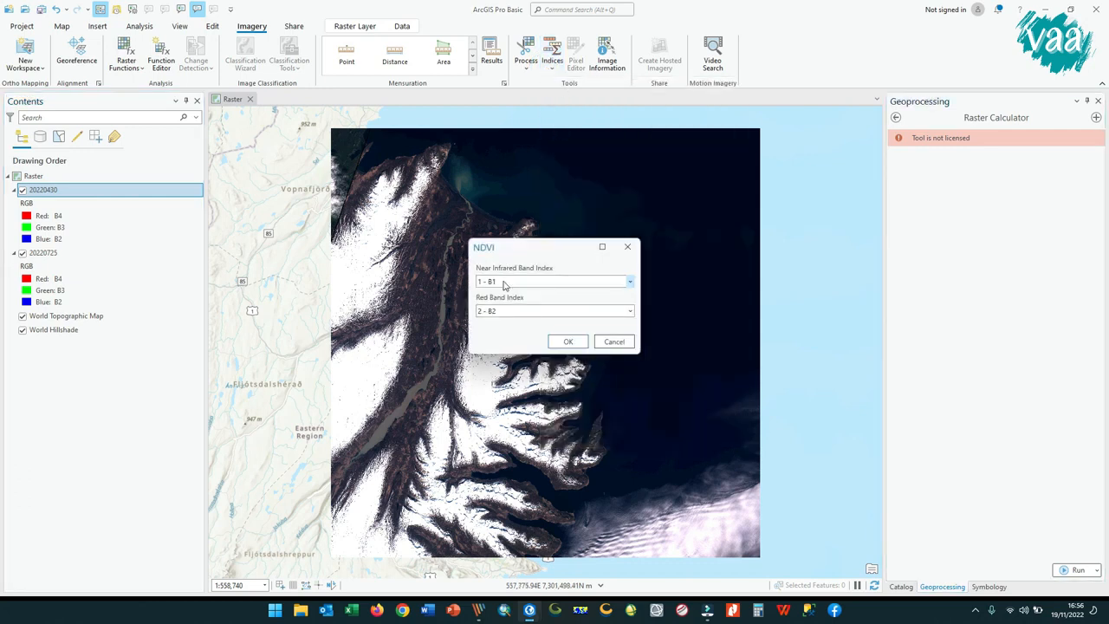
left_click(545, 284)
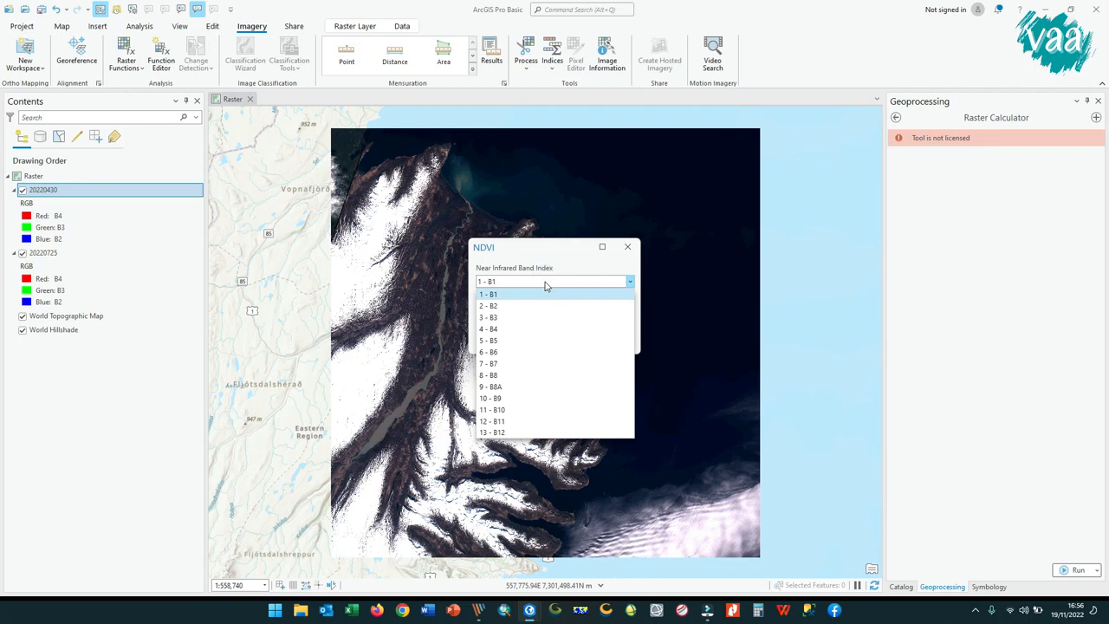
left_click(486, 274)
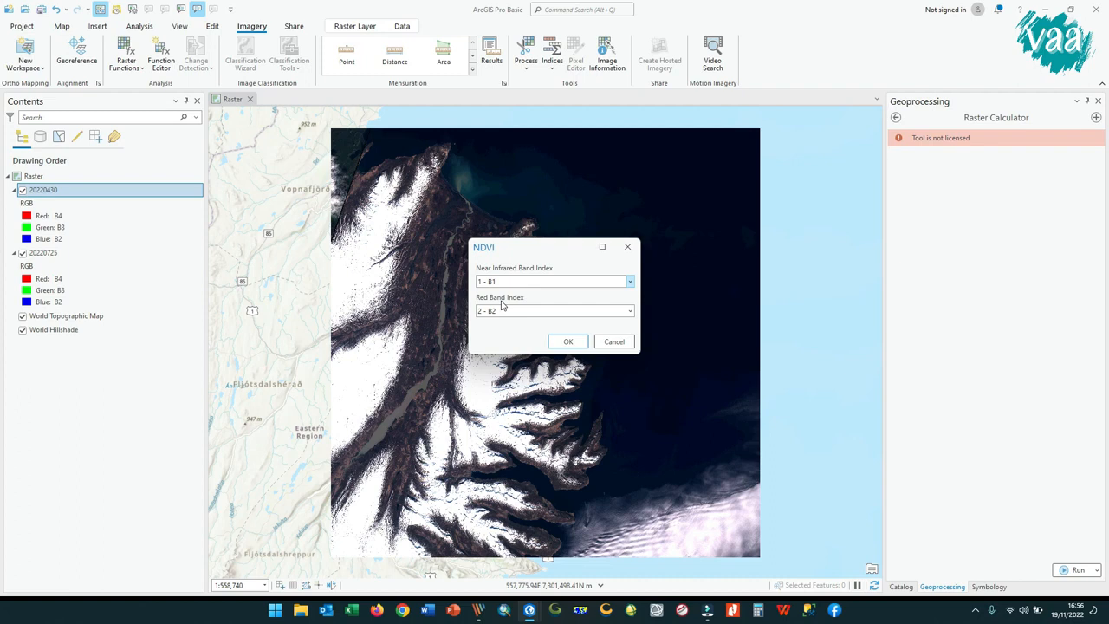
left_click(512, 281)
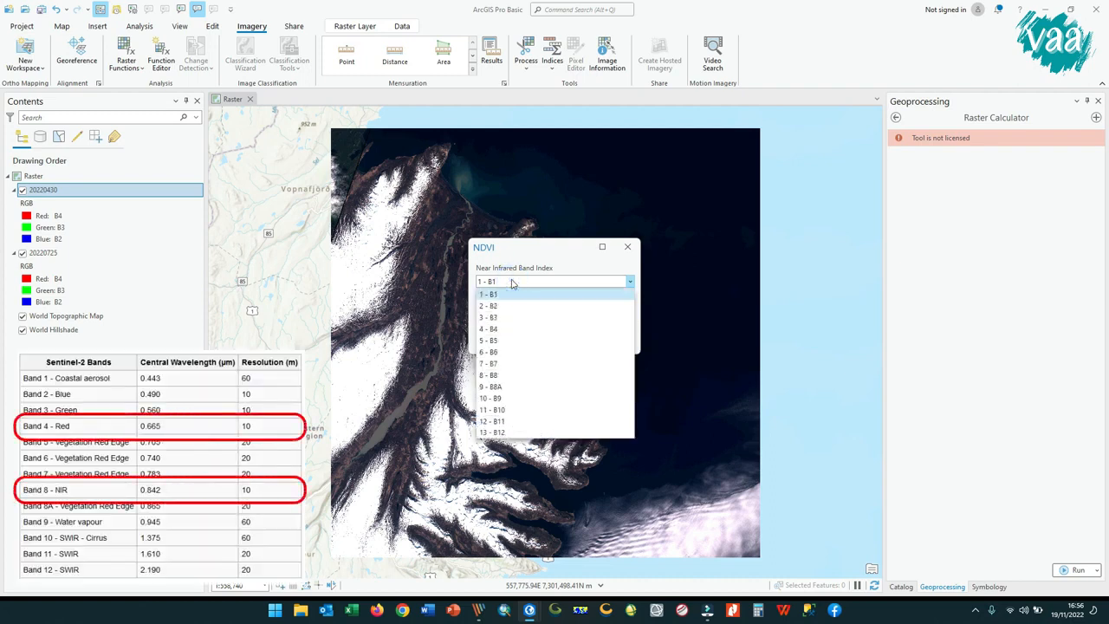
left_click(489, 375)
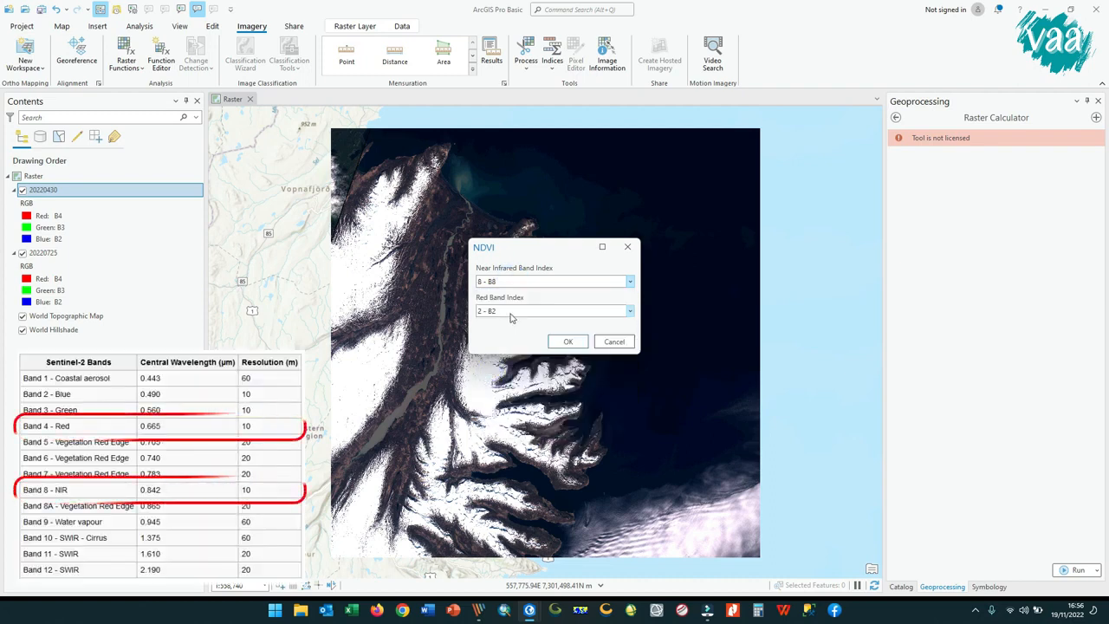
left_click(511, 311)
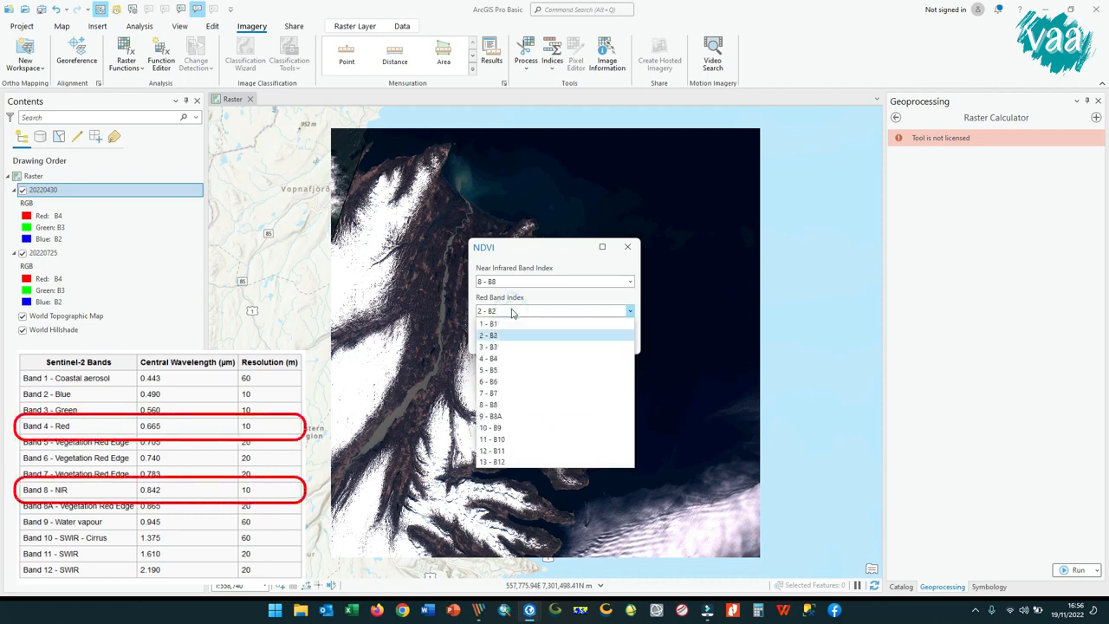
left_click(503, 357)
left_click(568, 342)
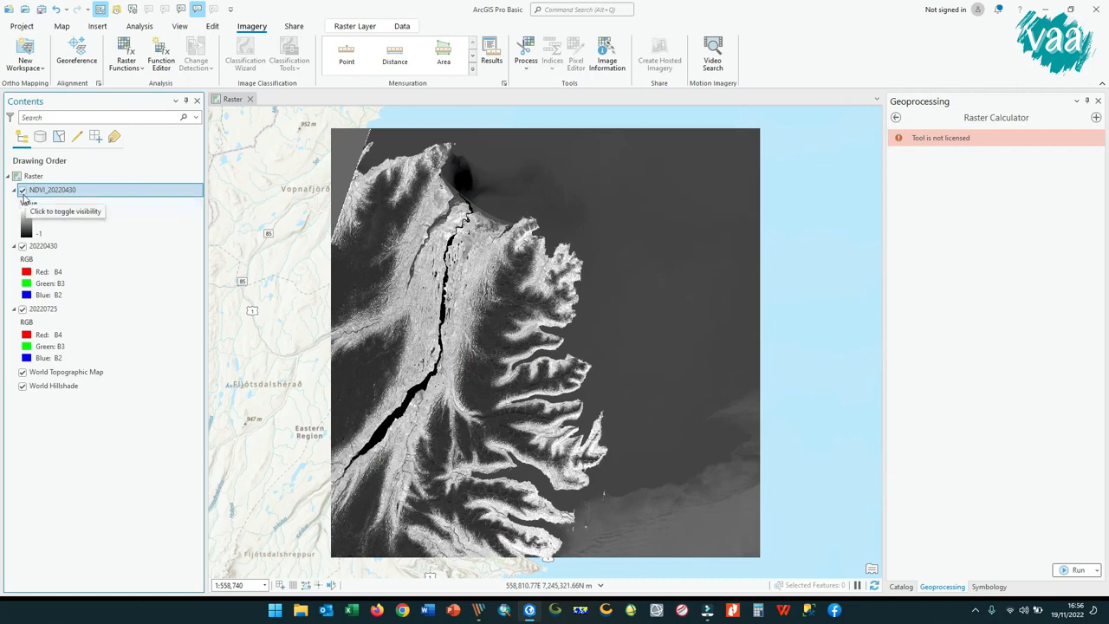
Step: Hide the NDVI_20220430 layer and calculate NDVI for the 20220725 layer with near infrared band 8 - B8 and red band 4 - B4
left_click(23, 191)
left_click(37, 309)
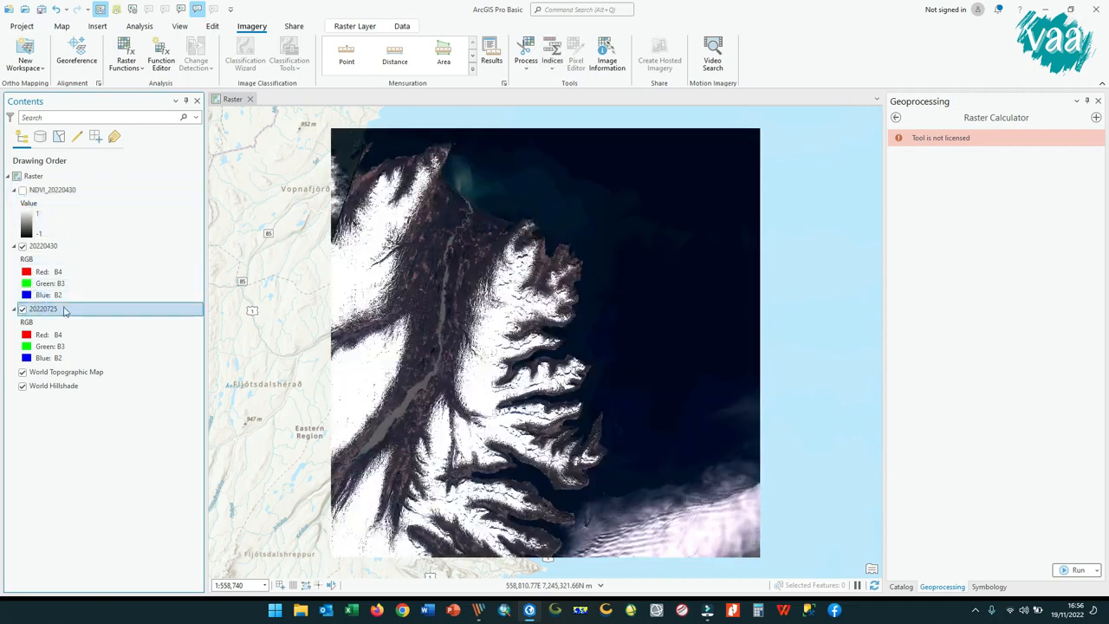
left_click(551, 54)
left_click(560, 123)
left_click(544, 282)
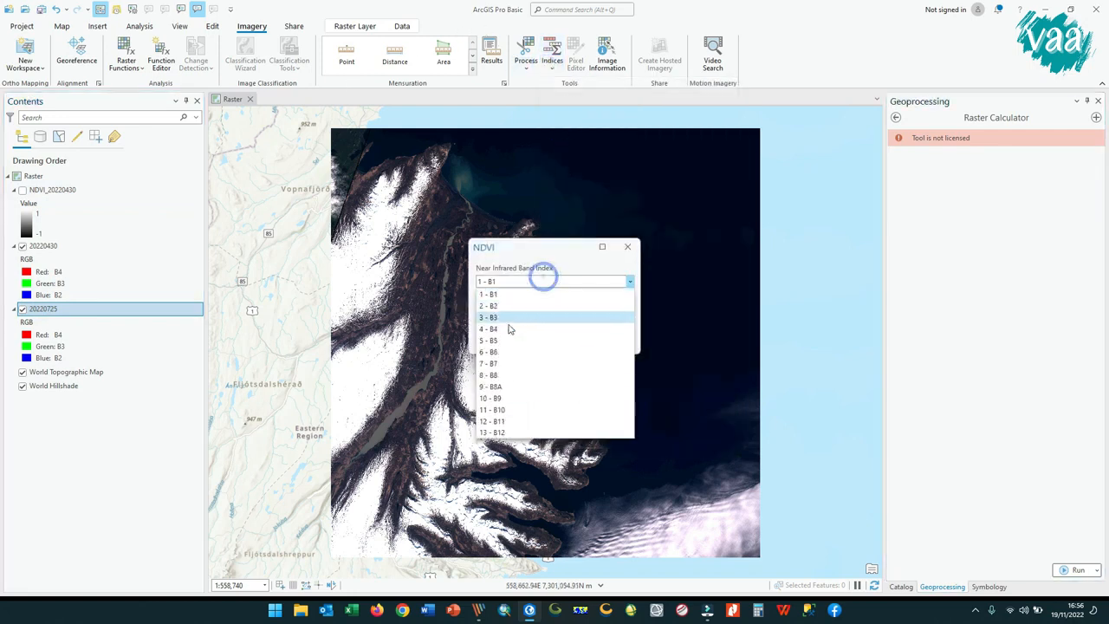
left_click(500, 370)
left_click(522, 310)
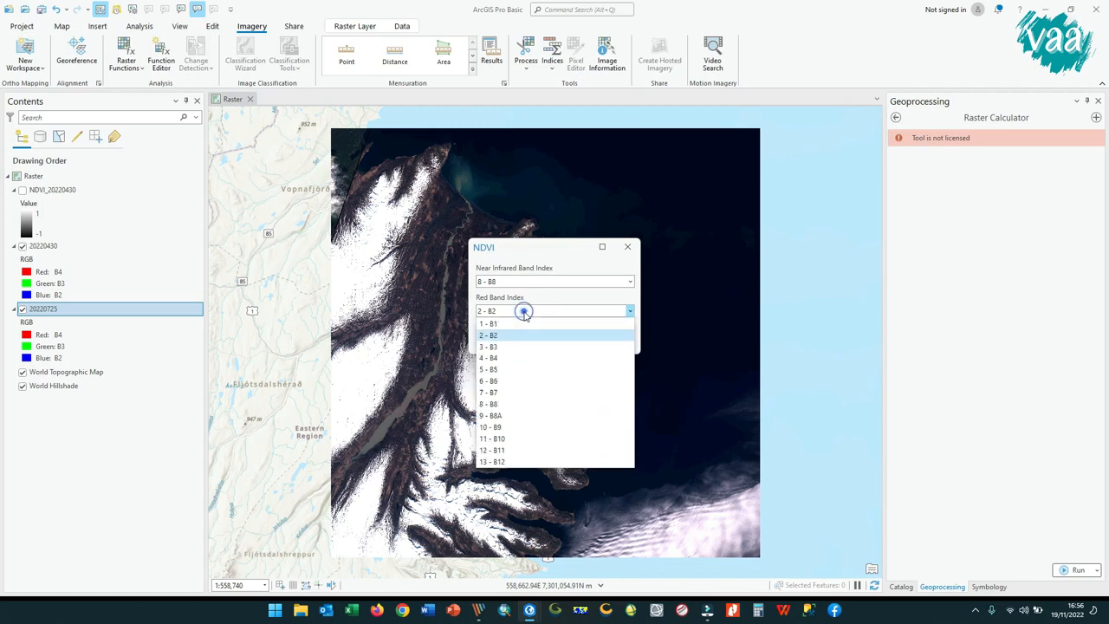
left_click(505, 356)
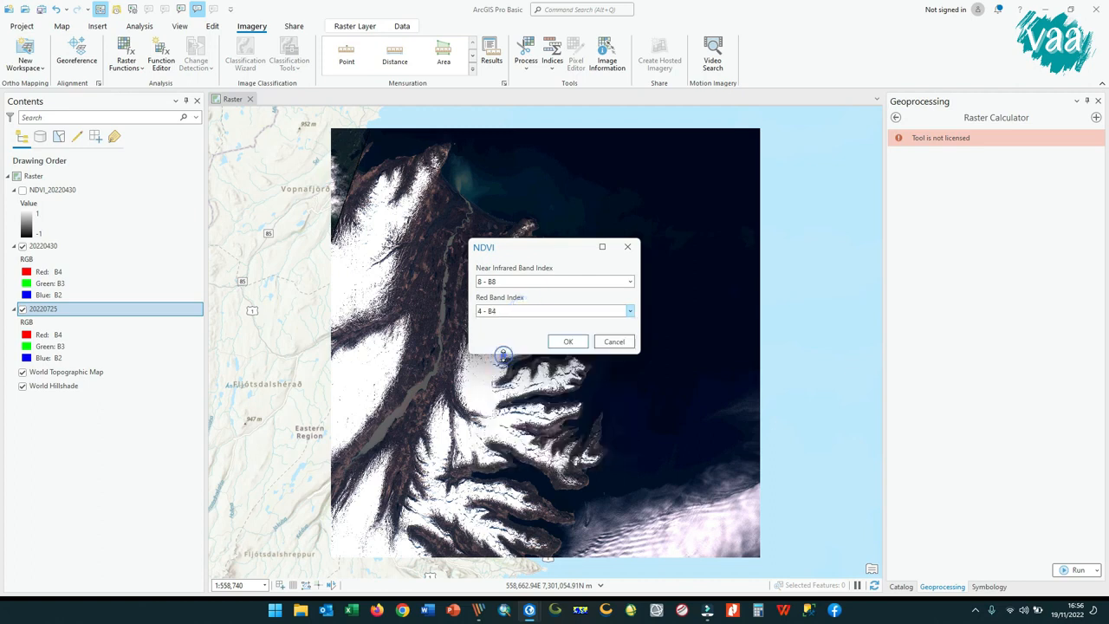
left_click(560, 342)
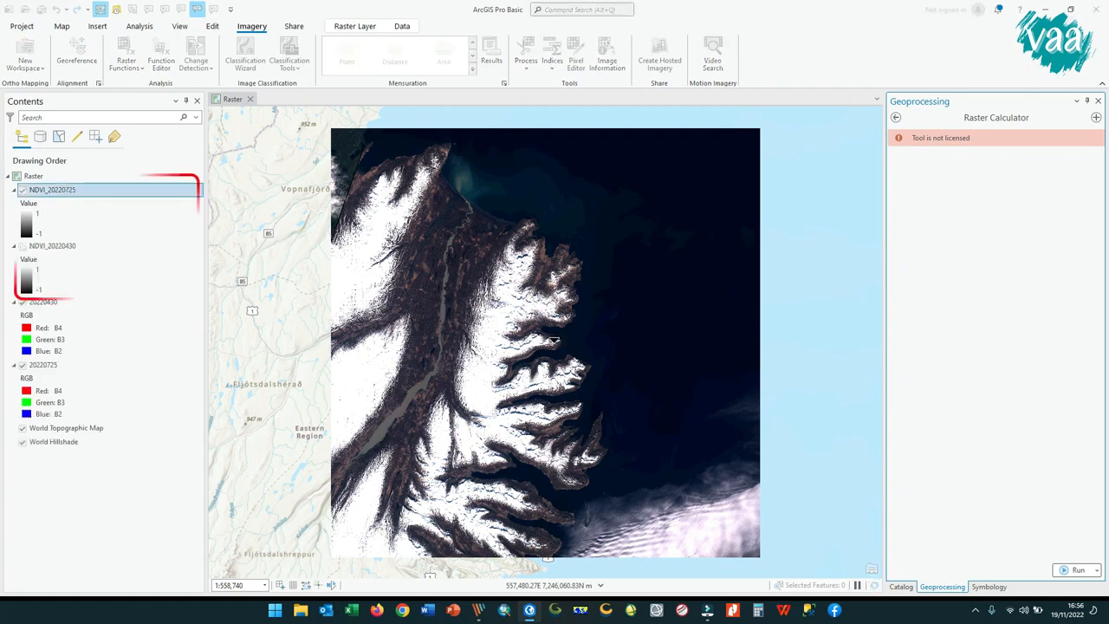
Step: Hide the NDVI_20220725 layer on the map
left_click(61, 246)
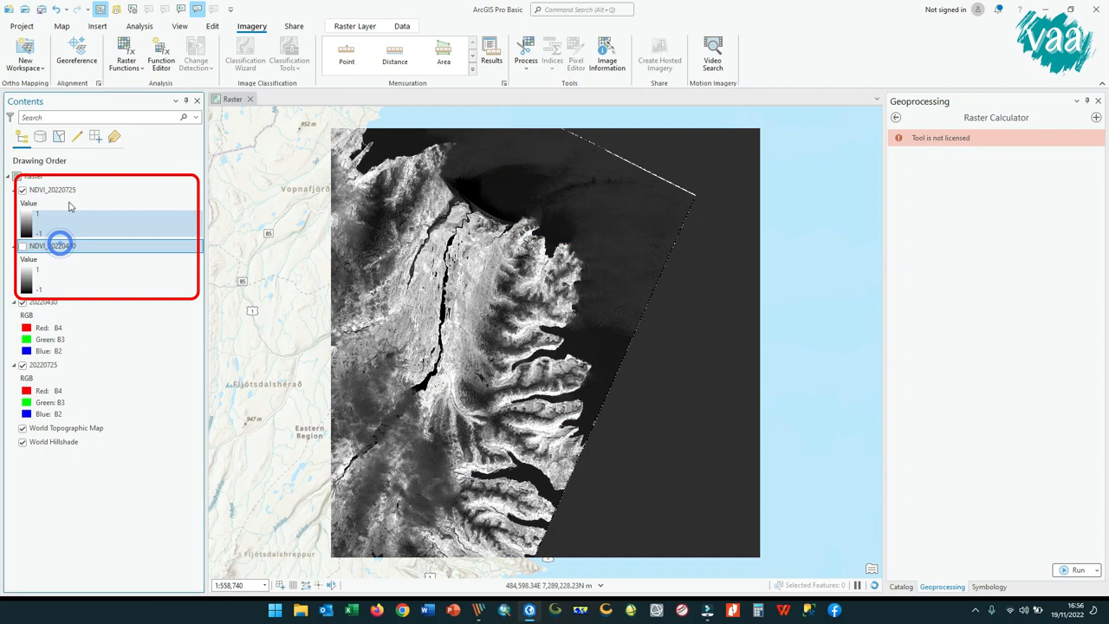
left_click(72, 190)
left_click(61, 244)
left_click(72, 190)
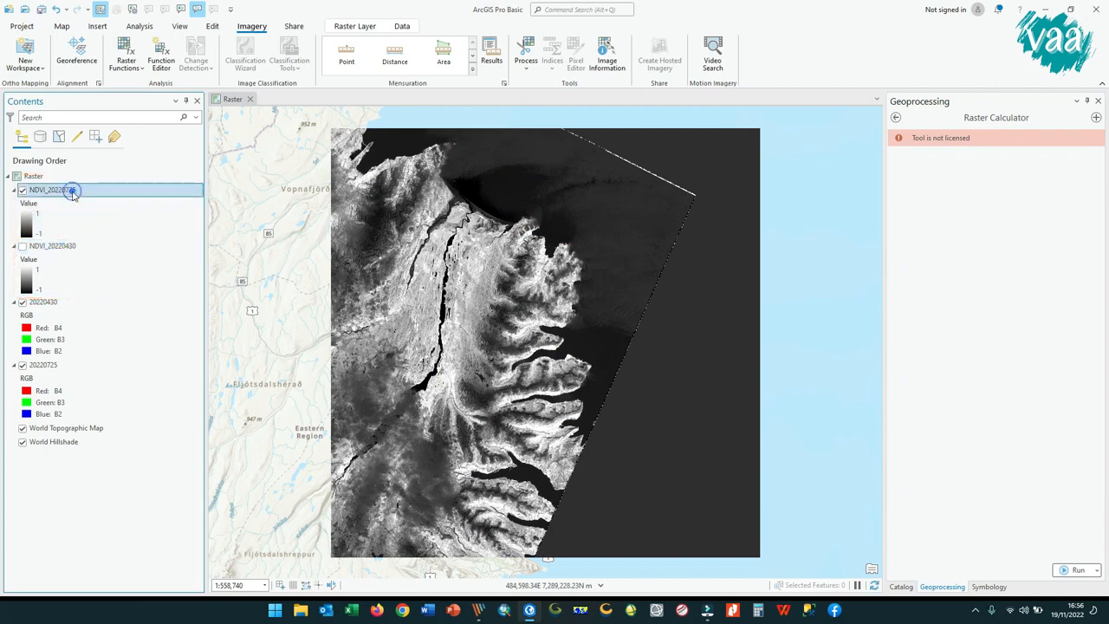
left_click(23, 190)
left_click(68, 247)
left_click(47, 188)
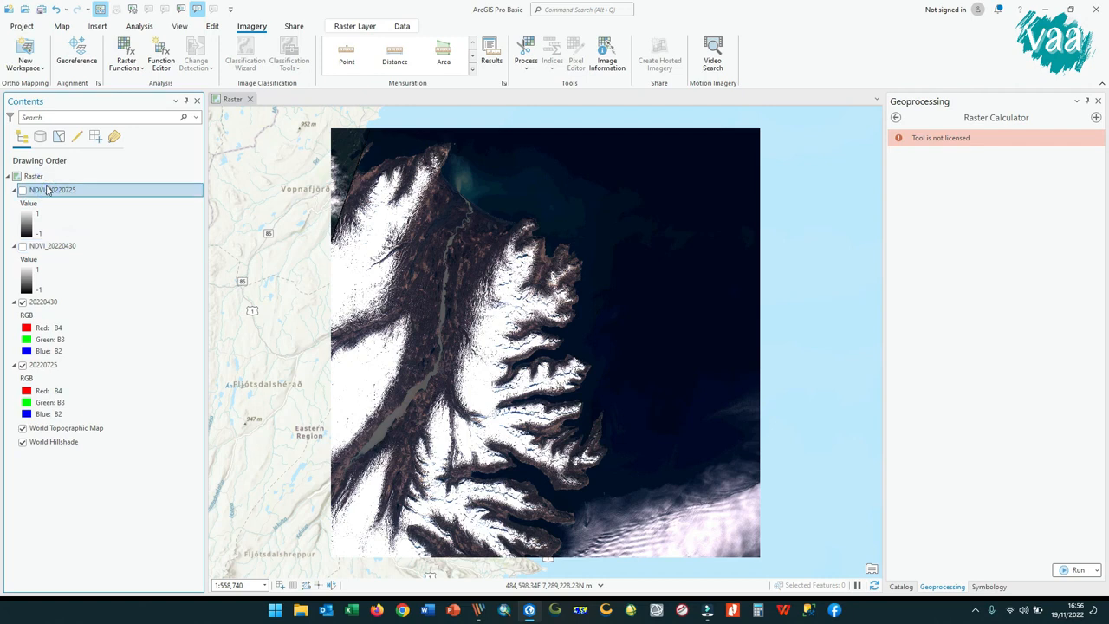
left_click(54, 246)
left_click(54, 190)
left_click(54, 247)
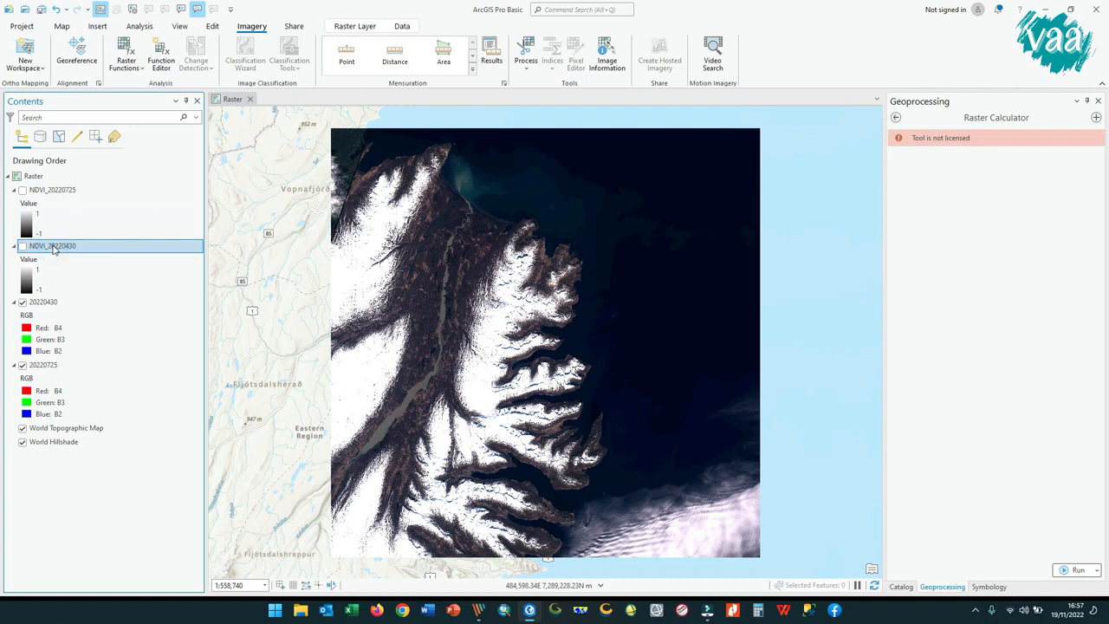
left_click(65, 190)
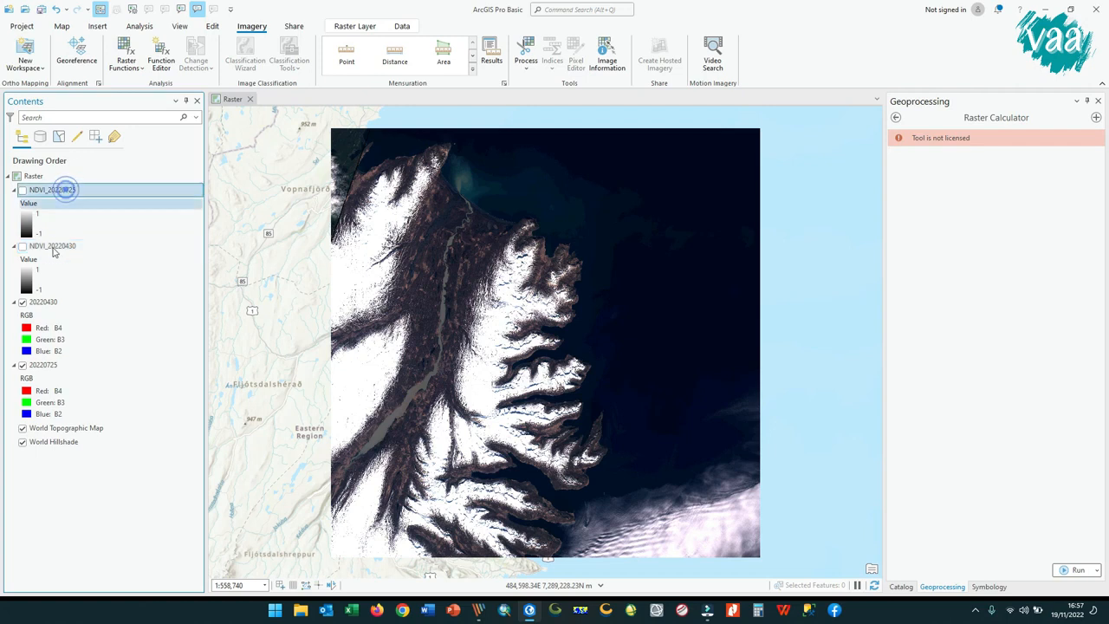
Step: Export the NDVI_20220430 layer in TIFF format as NDVI_20220430.tif to the ArcGIS Pro Basic output folder
left_click(54, 248)
right_click(54, 252)
mouse_move(165, 513)
left_click(241, 515)
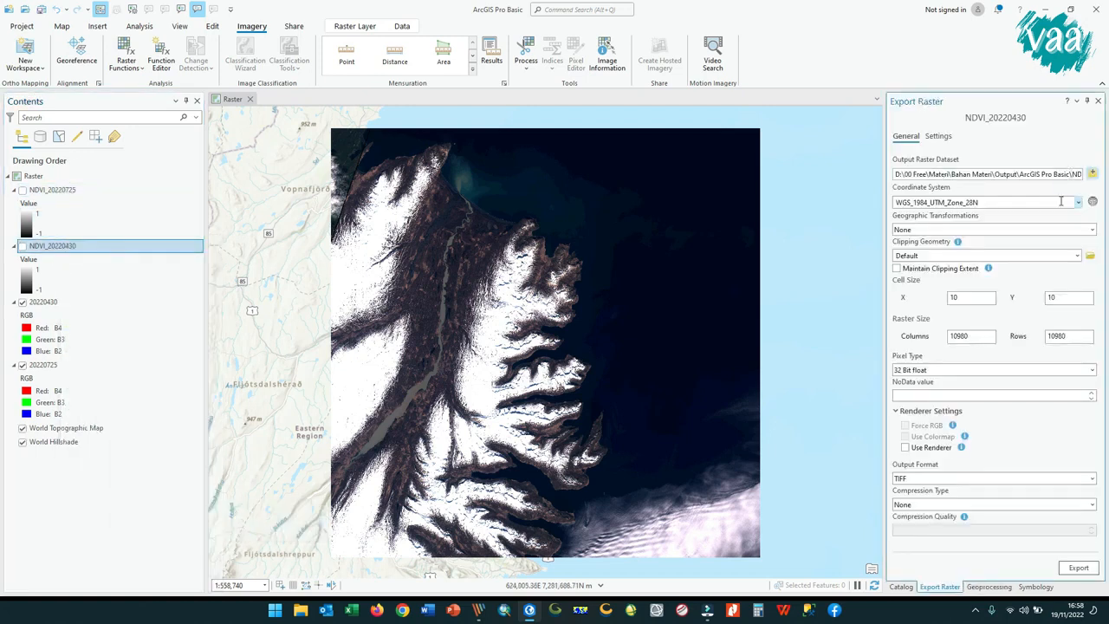
left_click(965, 478)
left_click(970, 467)
left_click(1079, 567)
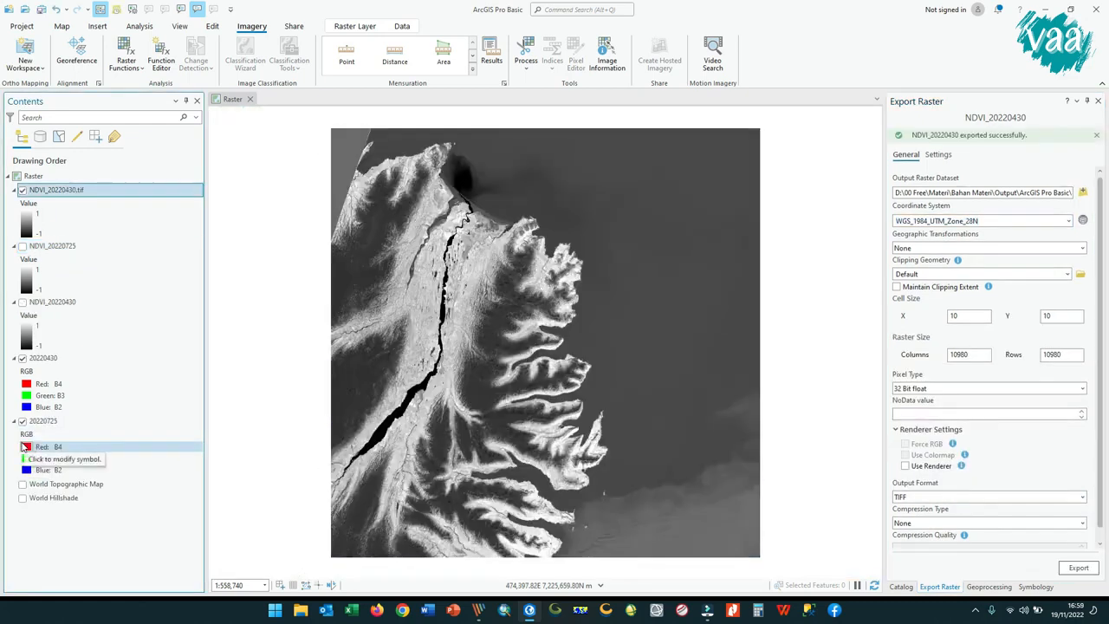
Step: Export the NDVI_20220725 layer as the TIFF raster NDVI_20220725.tif and toggle its visibility to compare it with NDVI_20220430.tif
right_click(79, 245)
left_click(206, 509)
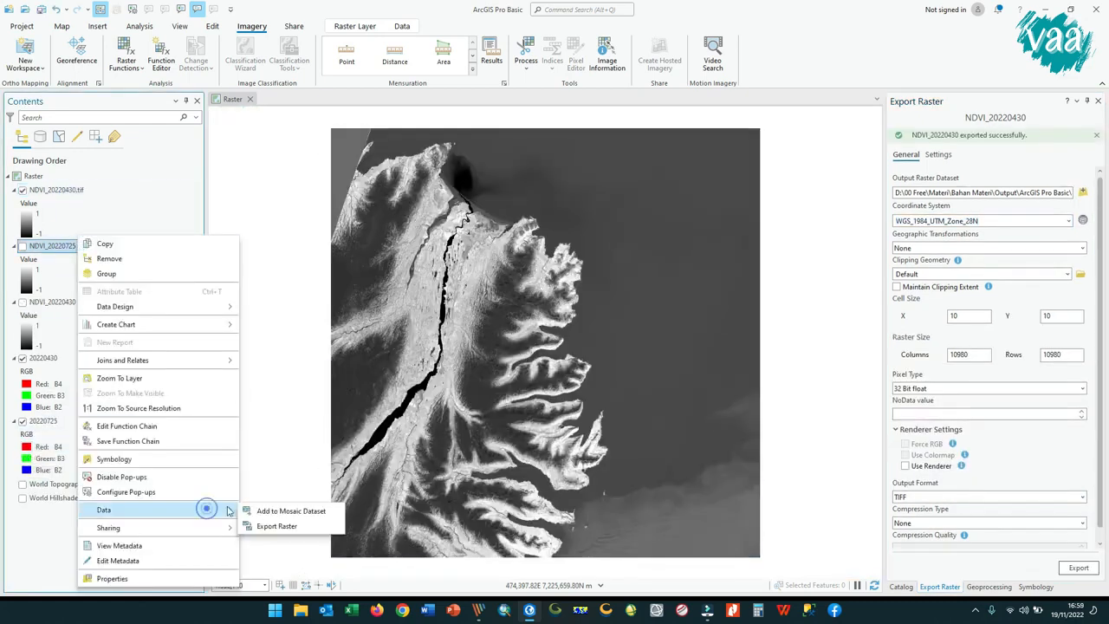
left_click(277, 526)
left_click(1078, 568)
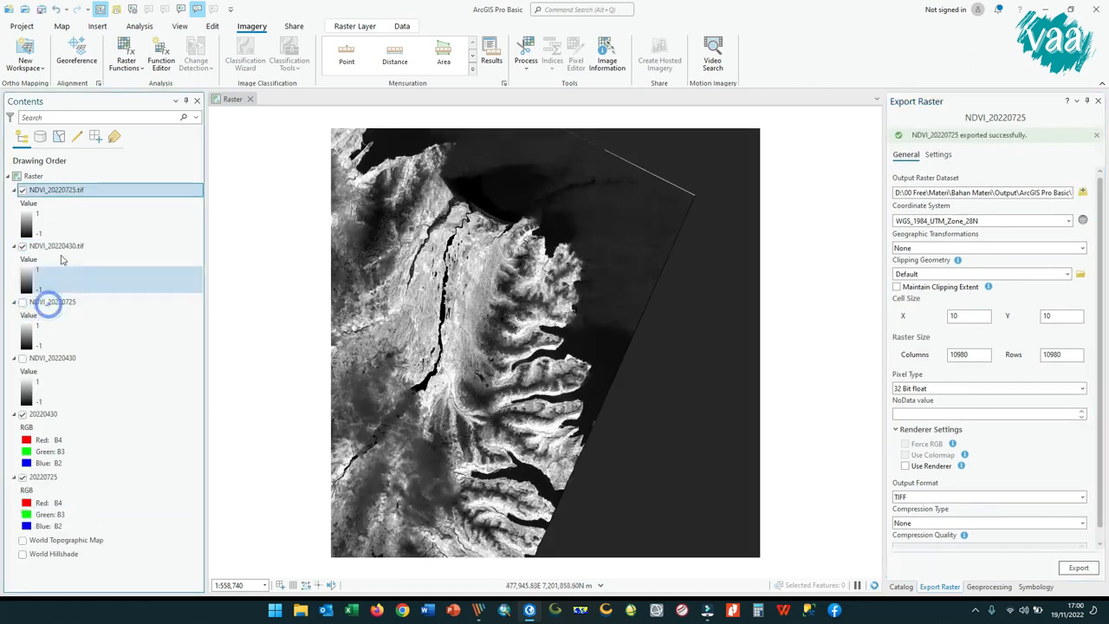
left_click(22, 191)
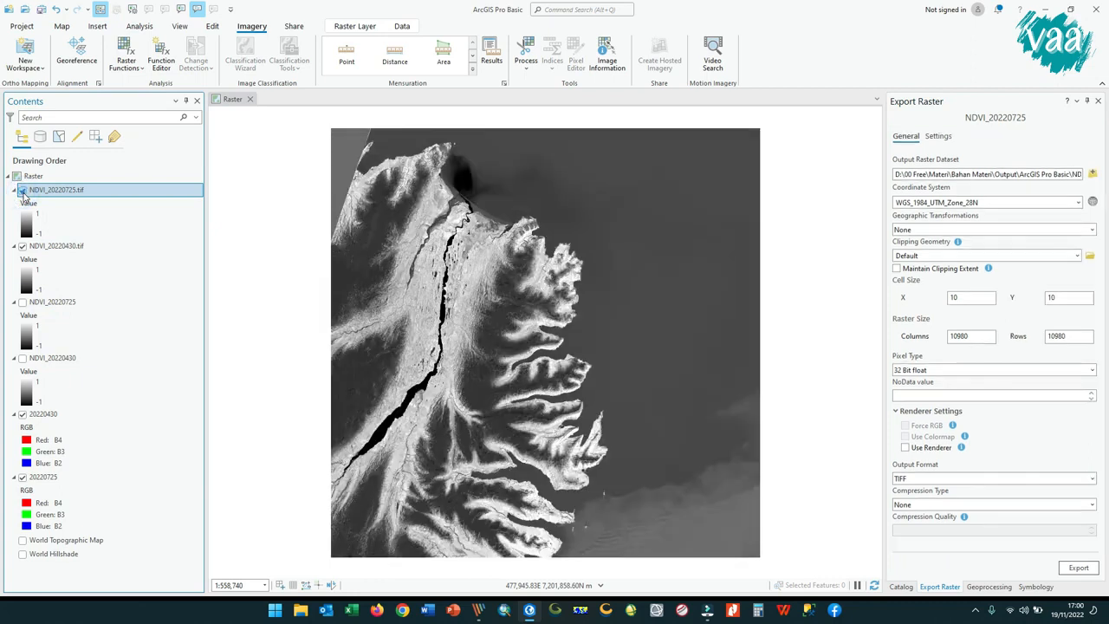
left_click(22, 191)
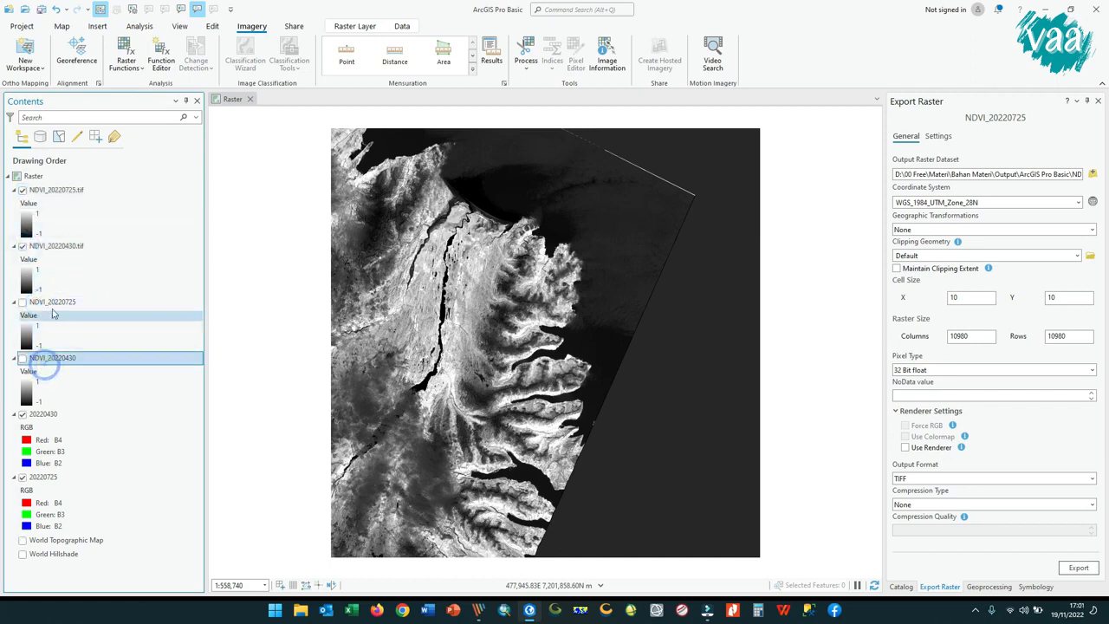
Step: Remove the unexported NDVI_20220725 and NDVI_20220430 layers from the map, keeping the exported .tif layers
left_click(49, 302)
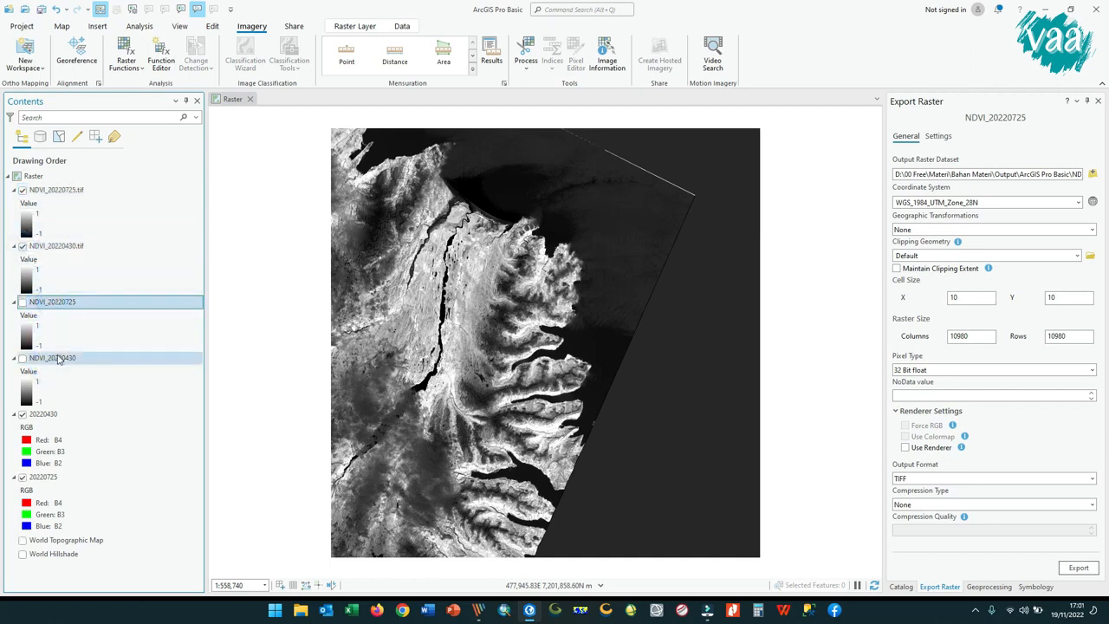
left_click(58, 361, "ctrl")
right_click(58, 360)
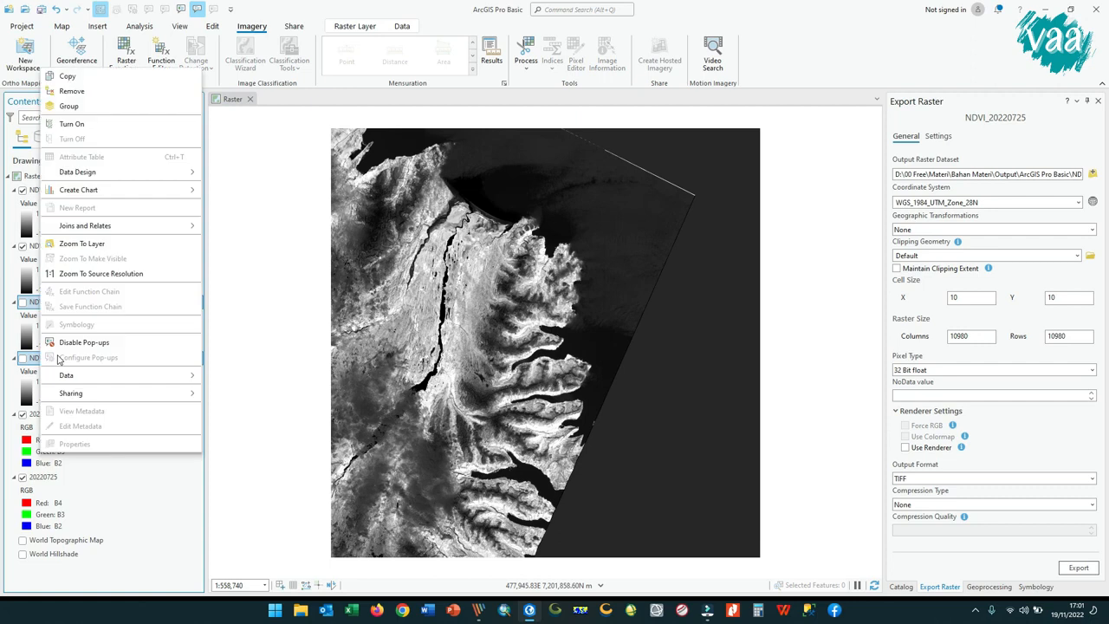
left_click(76, 91)
Step: Symbolize NDVI_20220725.tif with the Classify method using 4 classes
left_click(65, 190)
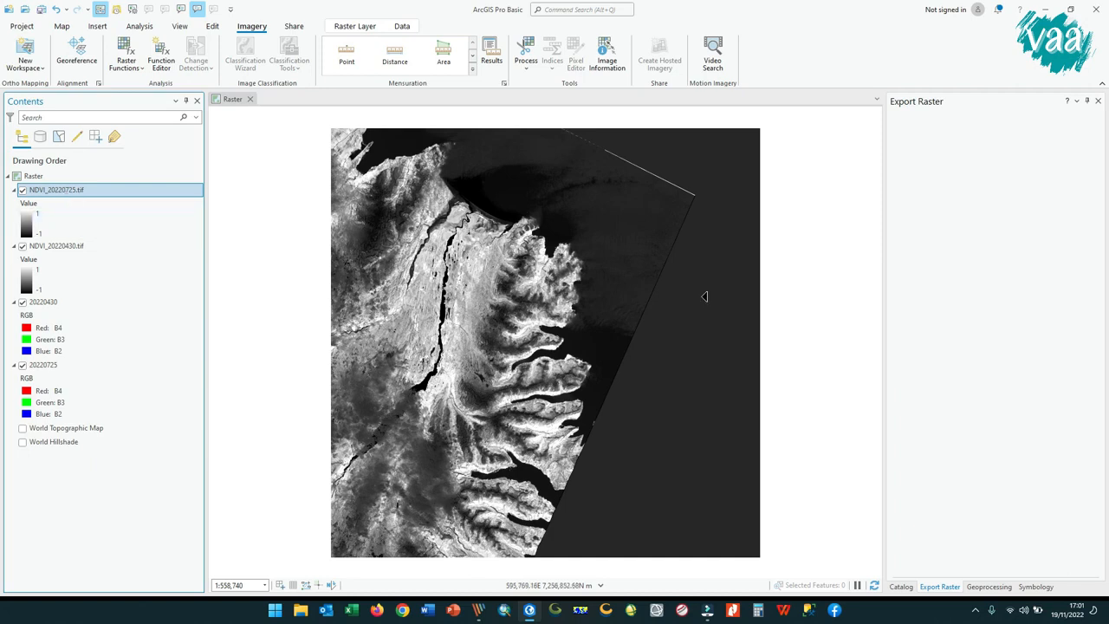
right_click(90, 190)
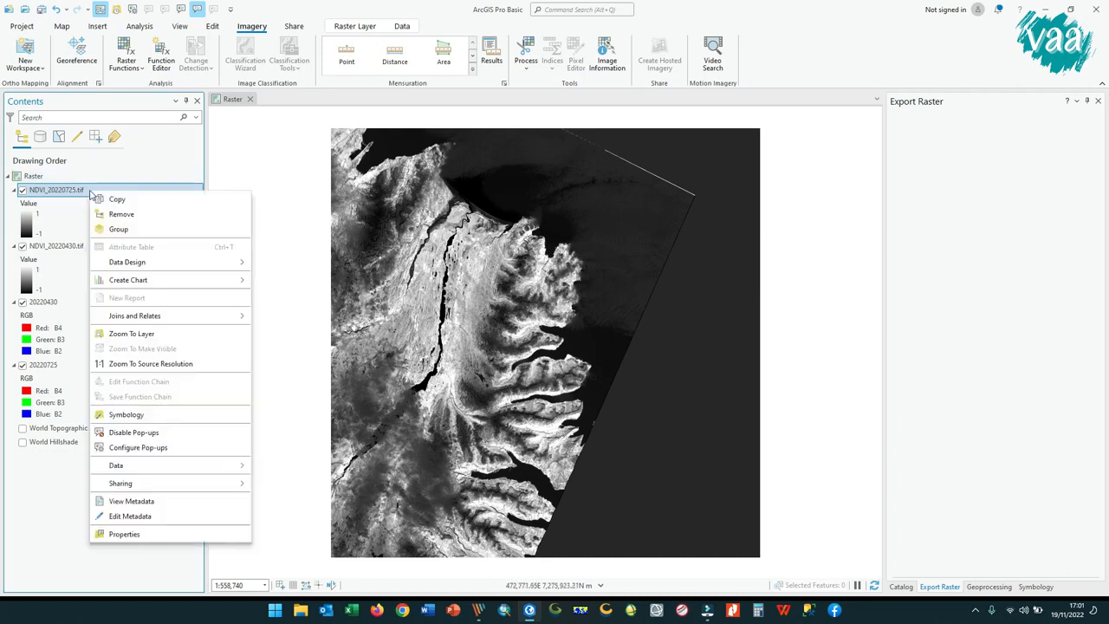
left_click(125, 415)
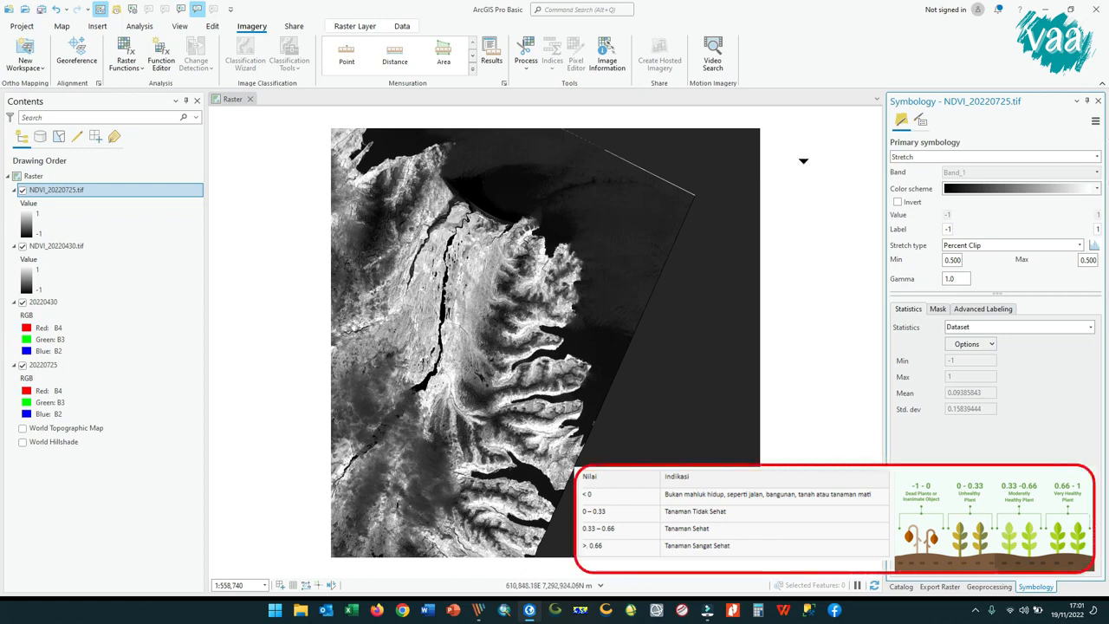
left_click(912, 157)
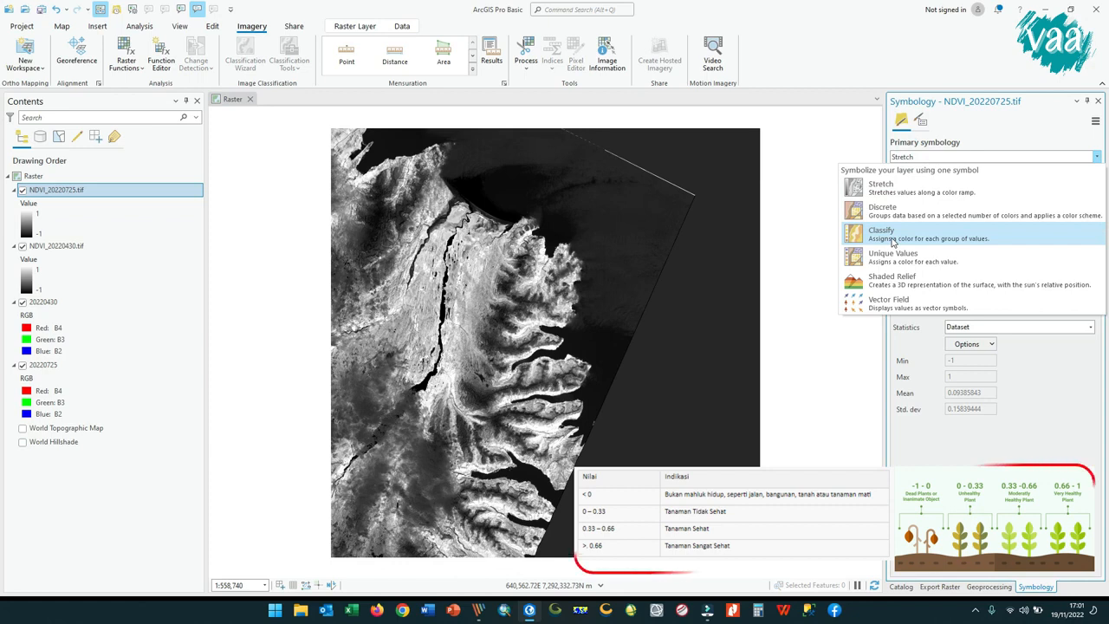
left_click(893, 236)
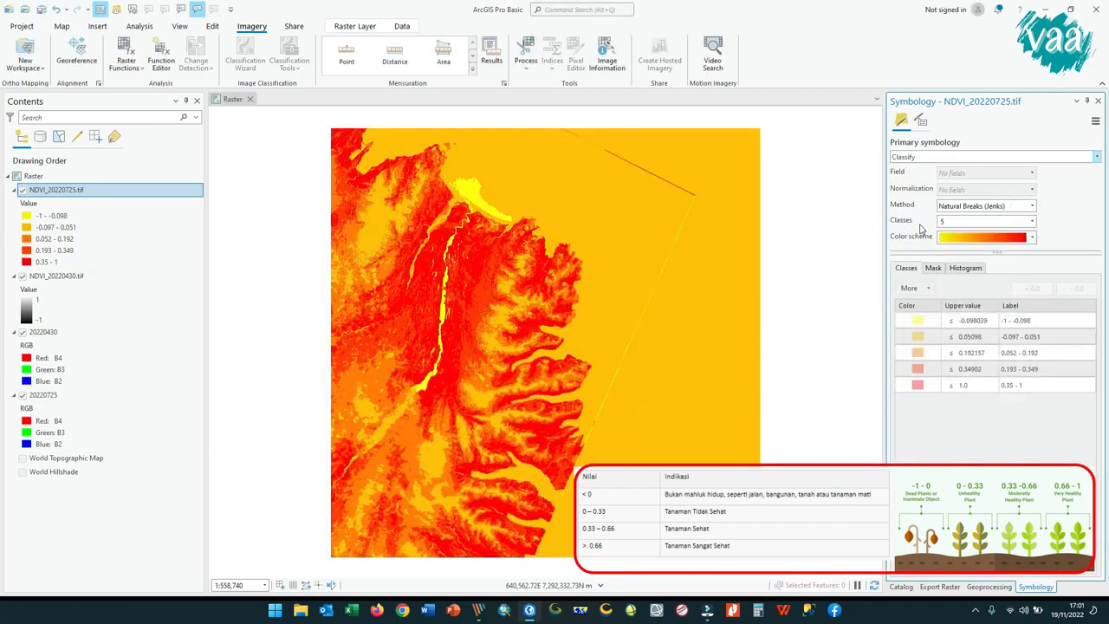
left_click(1032, 221)
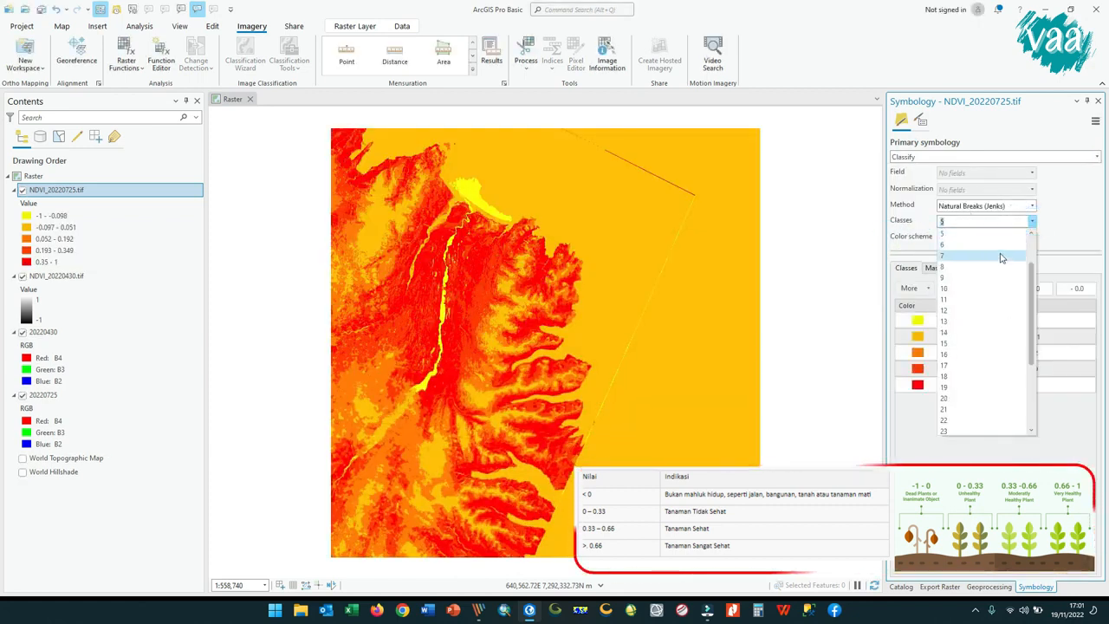
left_click(988, 256)
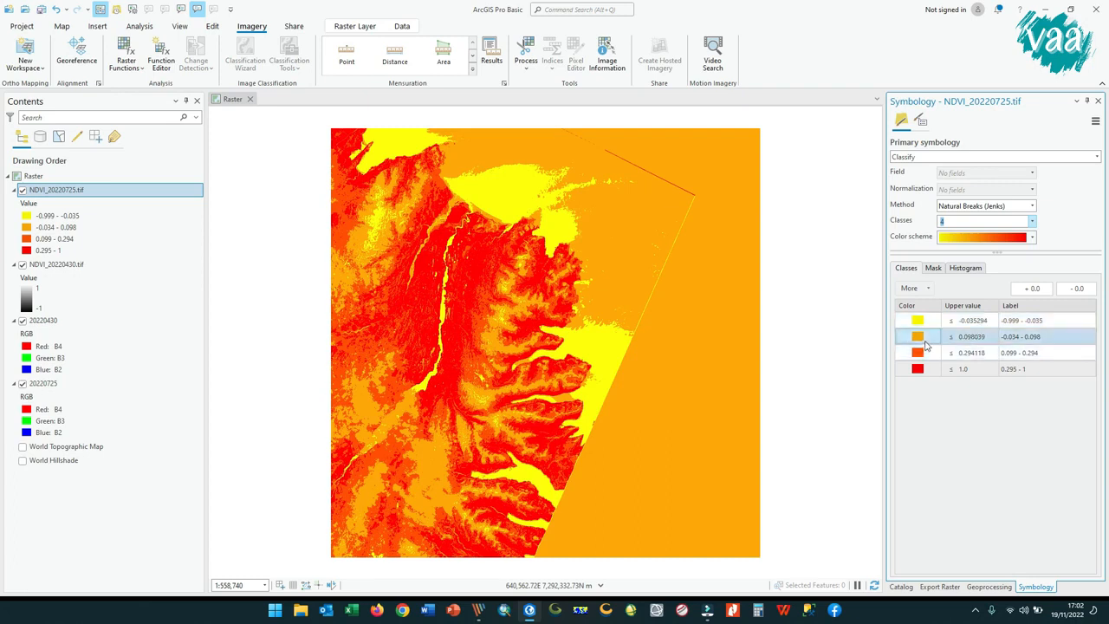
Step: Set the upper values of the first three NDVI_20220725.tif classes to 0, 0.33 and 0.66
double_click(965, 322)
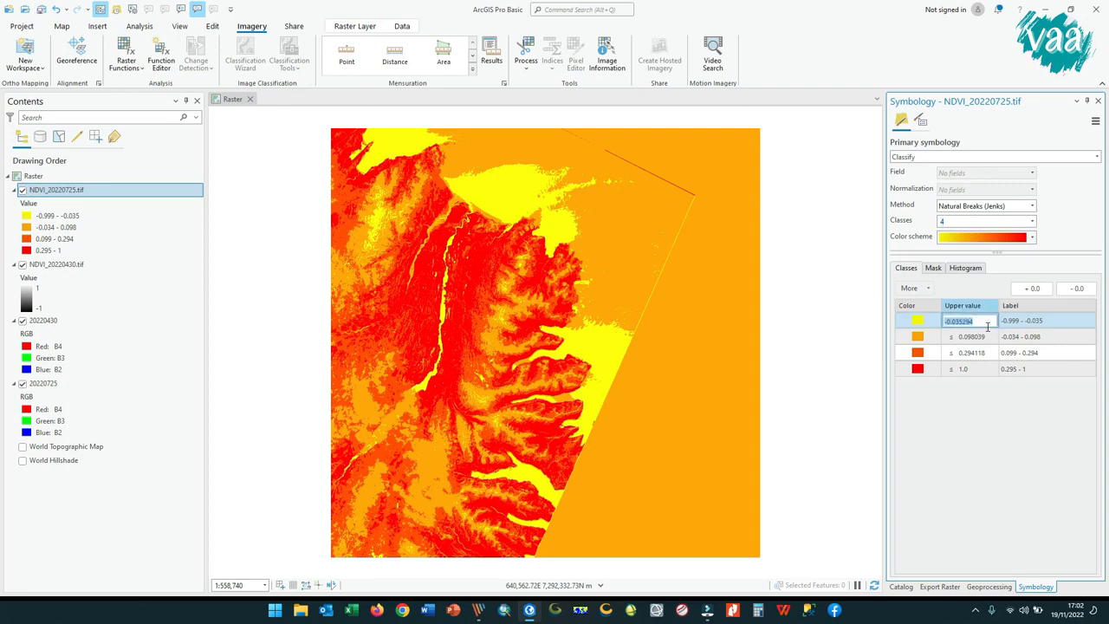
type("0")
key("Return")
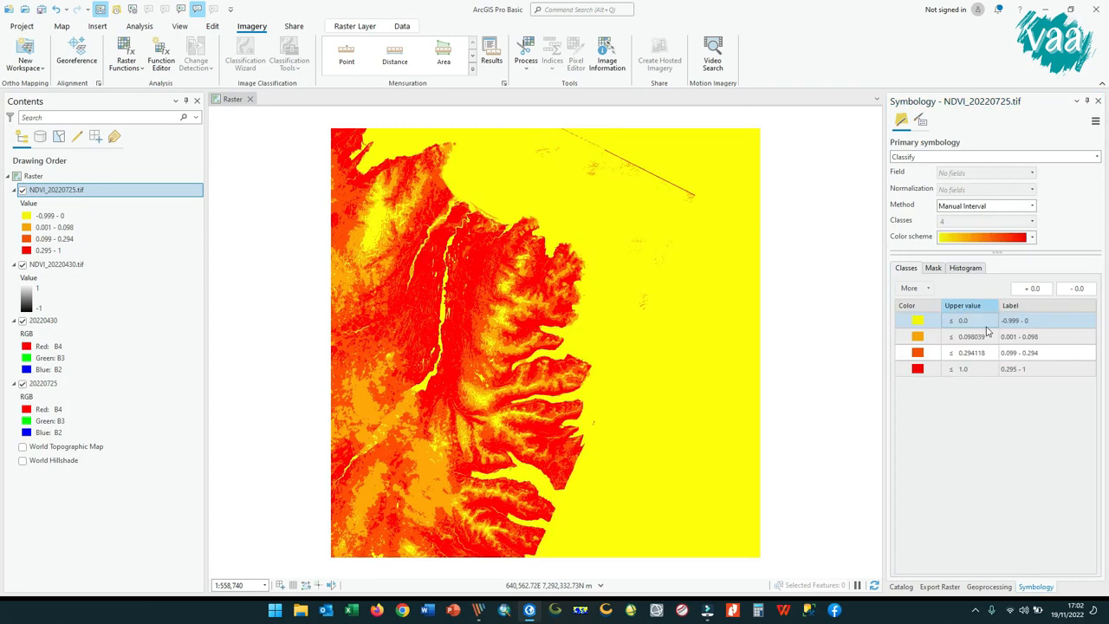
left_click(986, 337)
left_click(986, 337)
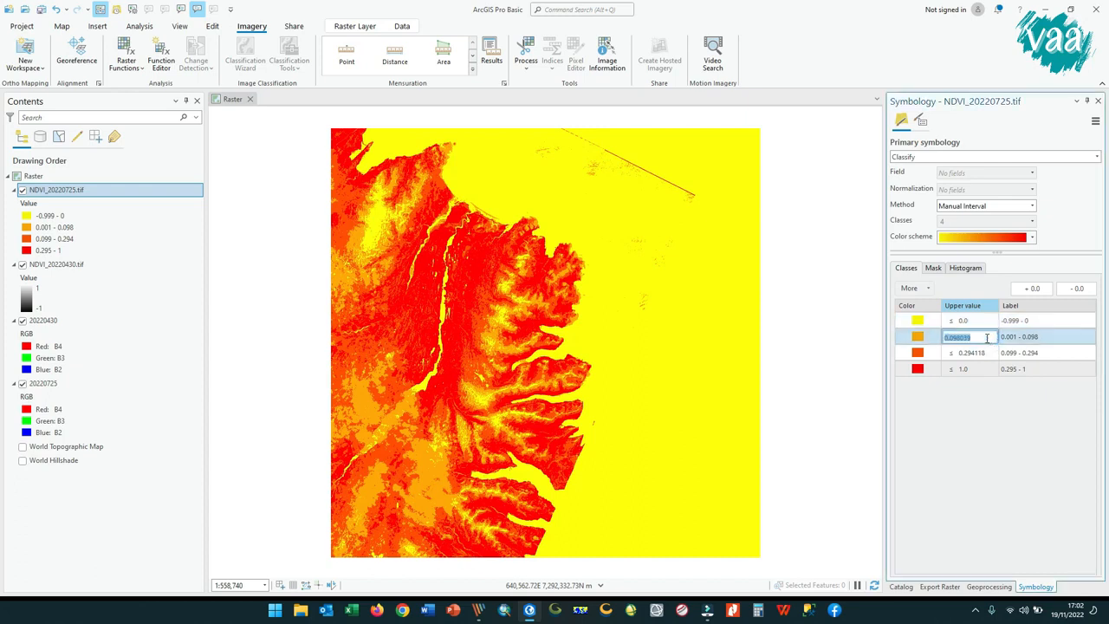
type("0.33")
key("Return")
double_click(988, 337)
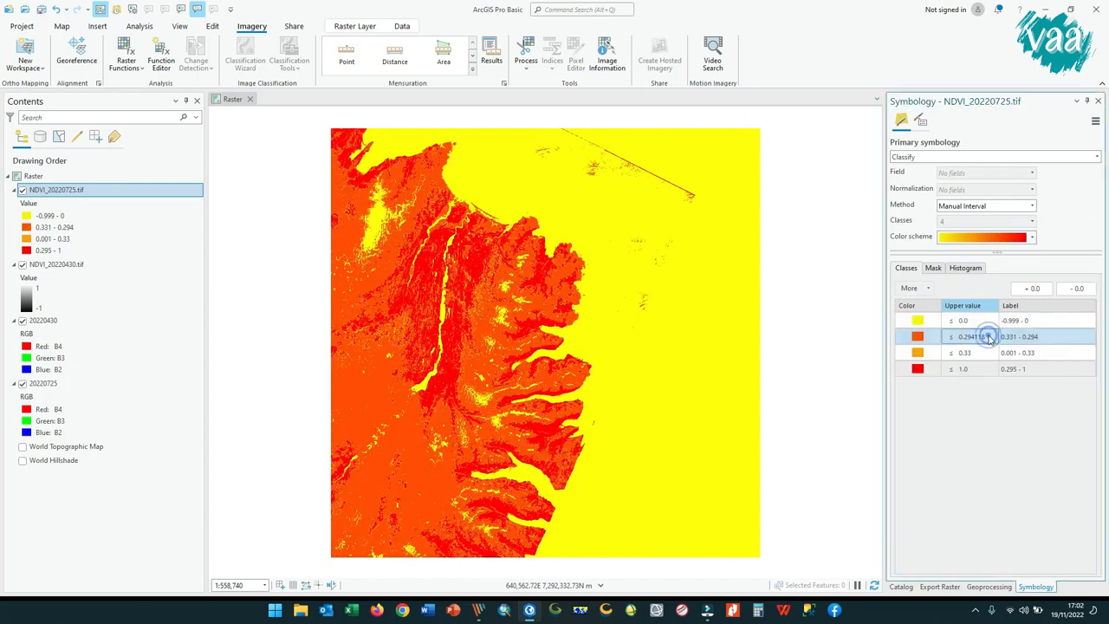
type("0.66")
key("Return")
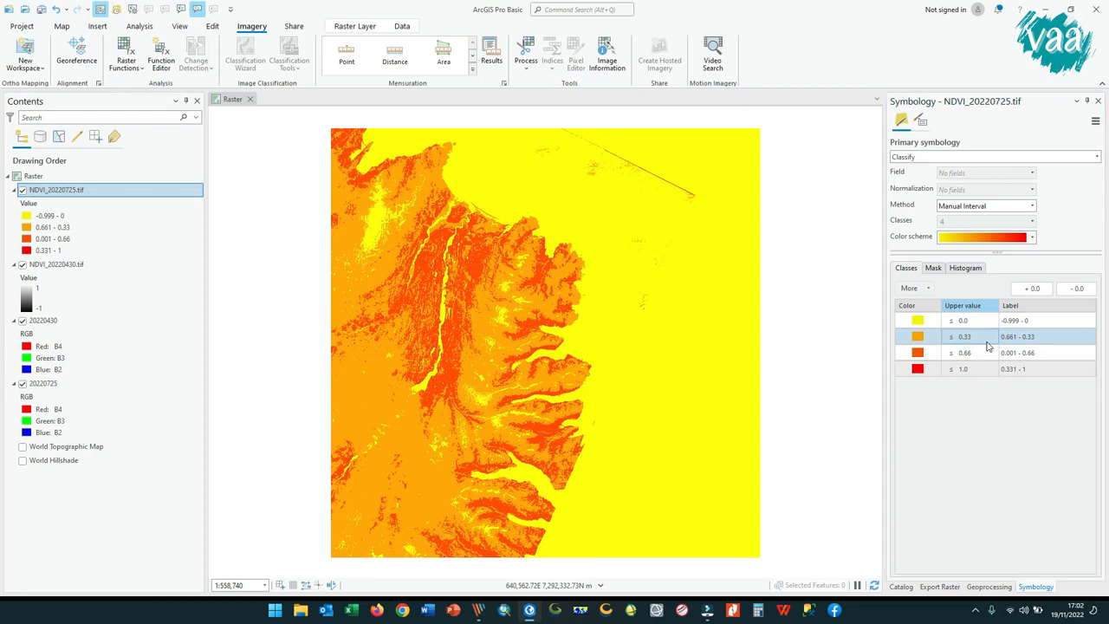
left_click(988, 327)
Step: Apply the green-yellow-red color scheme to NDVI_20220725.tif and reverse its color order so the lowest class is red
left_click(1031, 237)
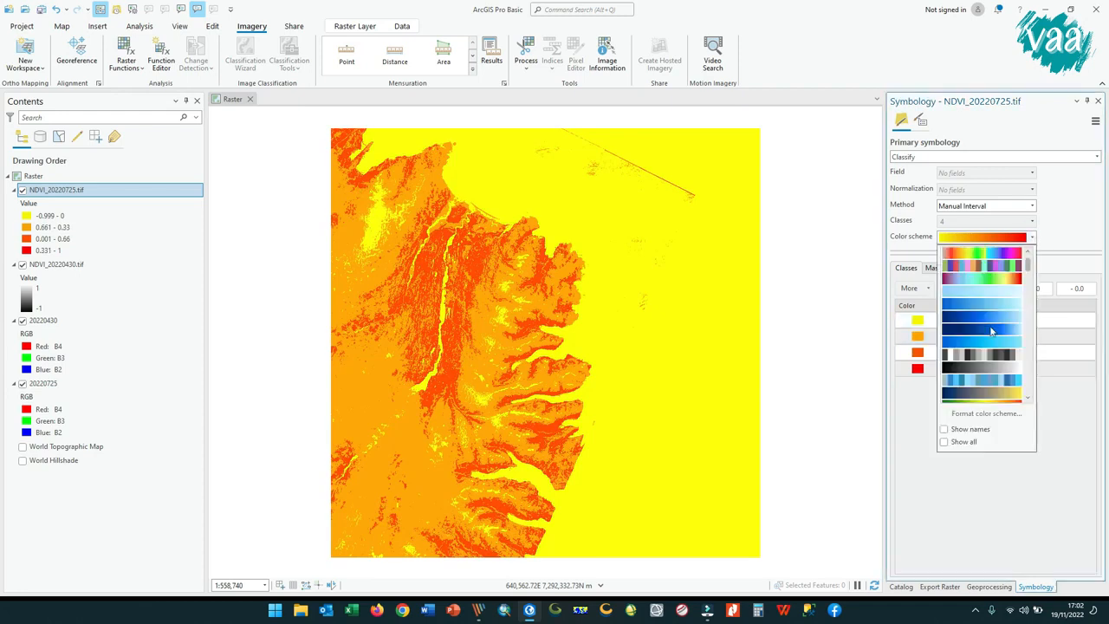
left_click(986, 364)
left_click(925, 307)
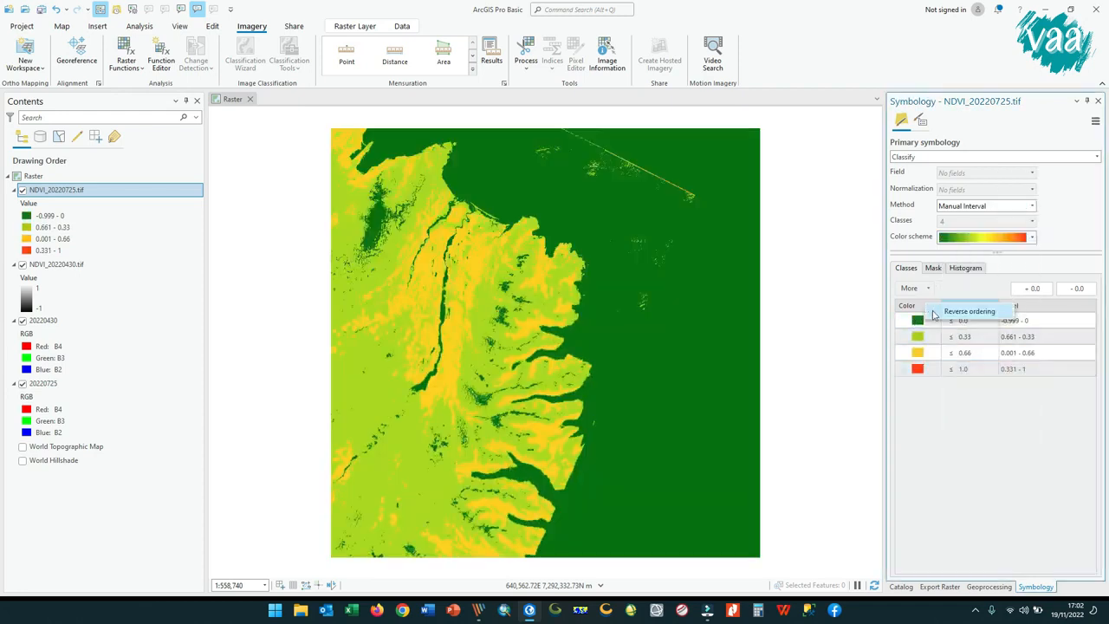
left_click(933, 316)
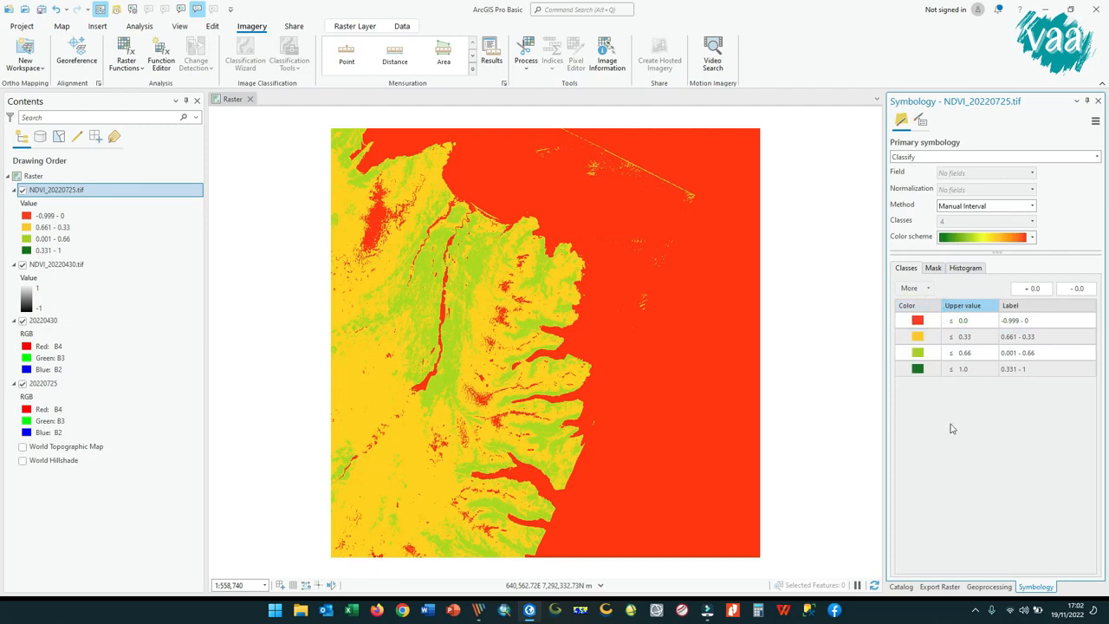
Step: Hide NDVI_20220725.tif and symbolize NDVI_20220430.tif with the Classify method using 4 classes
left_click(23, 190)
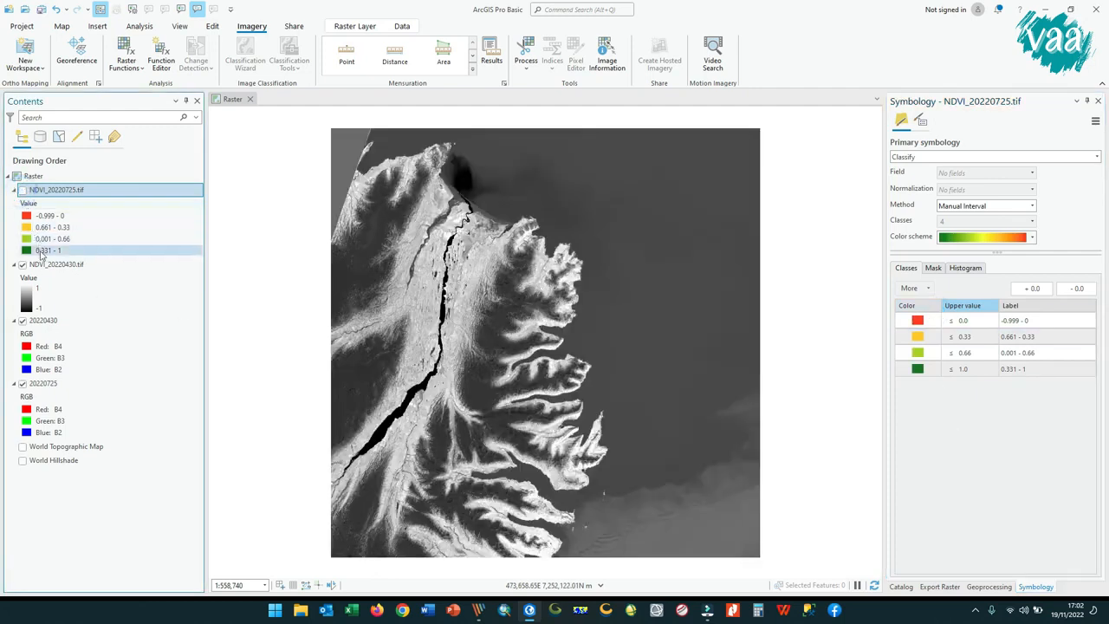
left_click(43, 268)
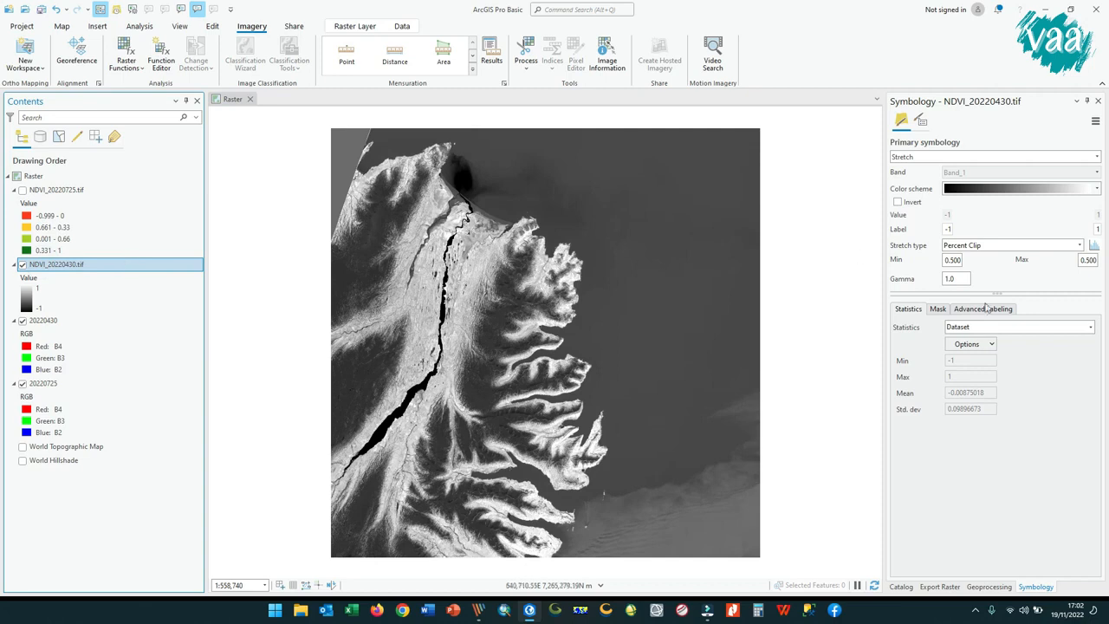
left_click(959, 158)
left_click(965, 209)
left_click(1031, 221)
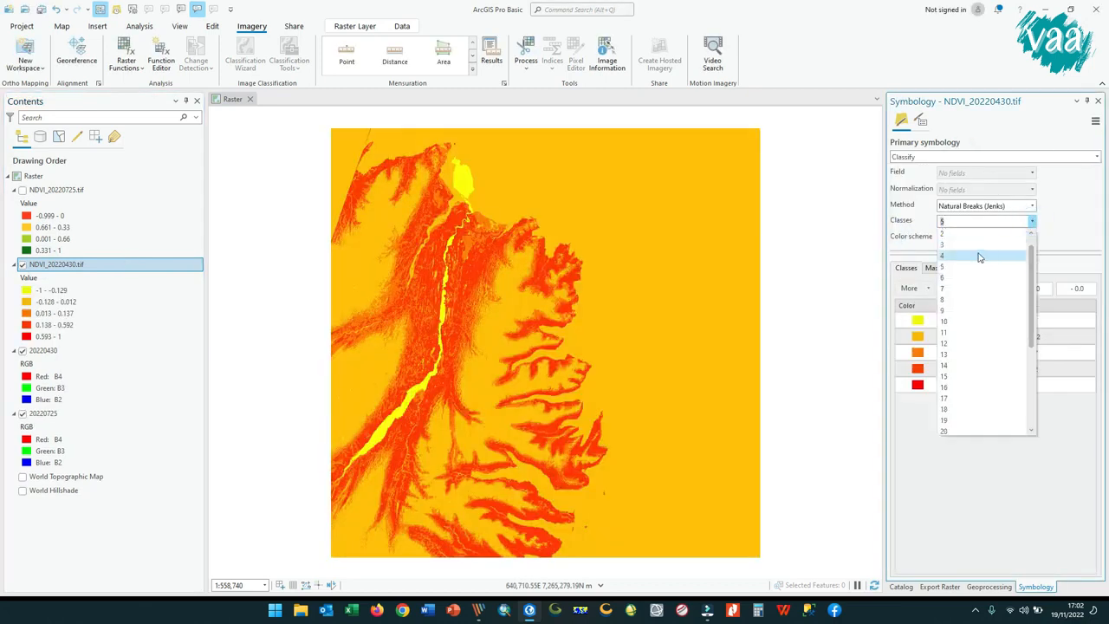
left_click(980, 258)
Step: Set the upper values of the first three NDVI_20220430.tif classes to 0, 0.33 and 0.66
double_click(989, 321)
type("0")
key("Return")
double_click(993, 339)
type("0.33")
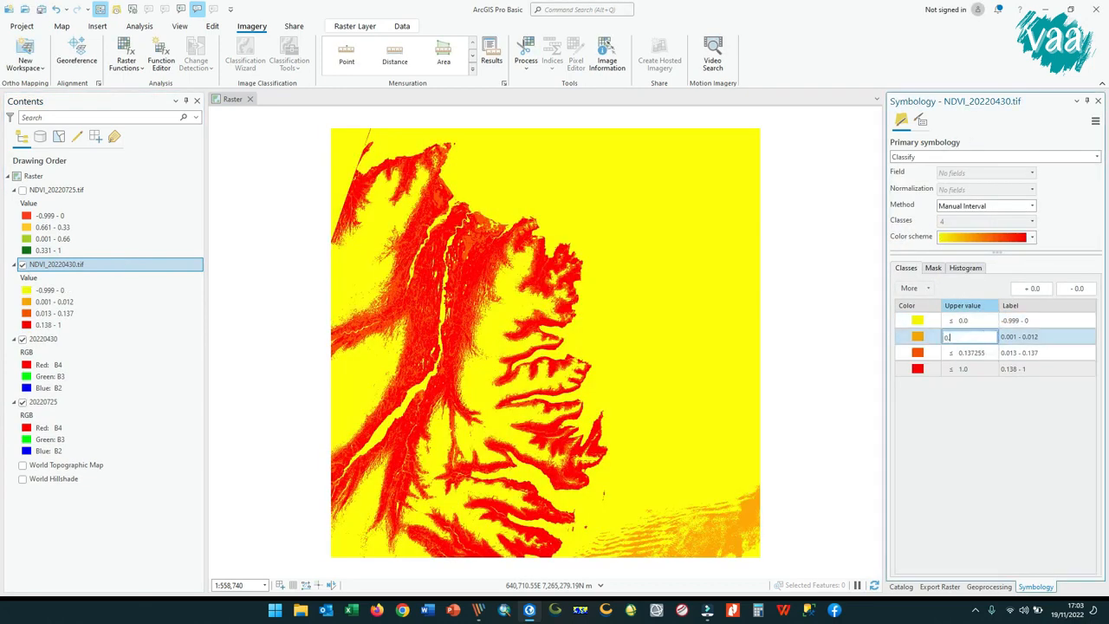
key("Return")
double_click(991, 338)
type("0.66")
key("Return")
Step: Apply the green-yellow-red color scheme to NDVI_20220430.tif and reverse its color order so the lowest class is red
left_click(1033, 237)
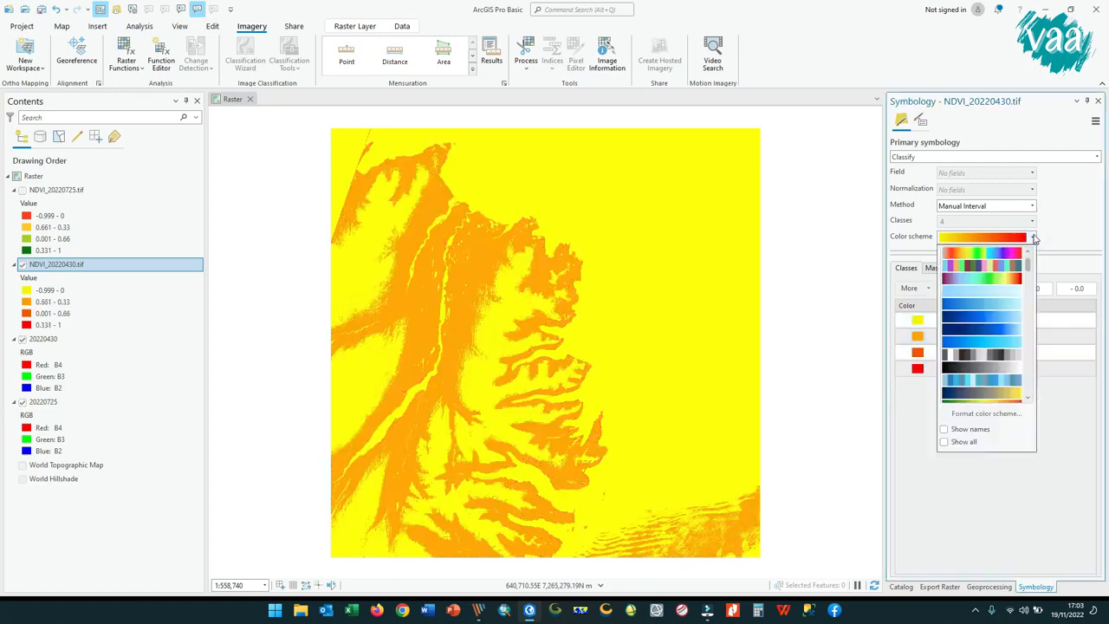
scroll(997, 364, "down", 5)
left_click(997, 366)
right_click(925, 307)
left_click(968, 316)
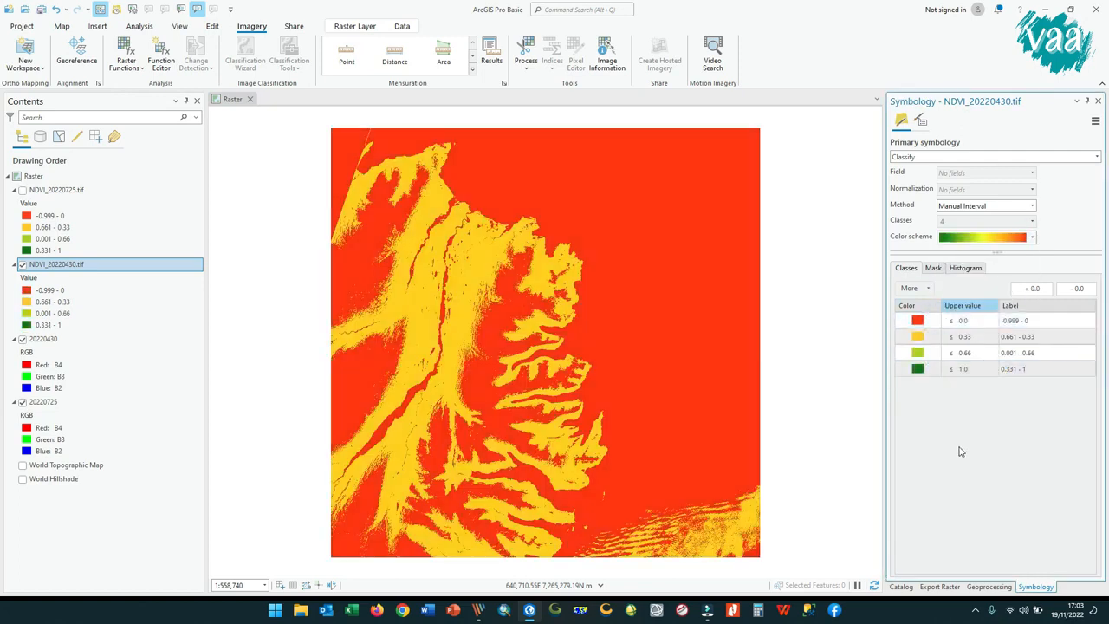
Step: Label the NDVI_20220430.tif classes, from lowest to highest, Non Vegetasi, Tanaman Tidak Sehat, Tanaman Sehat and Tanaman Sangat Sehat
double_click(1018, 319)
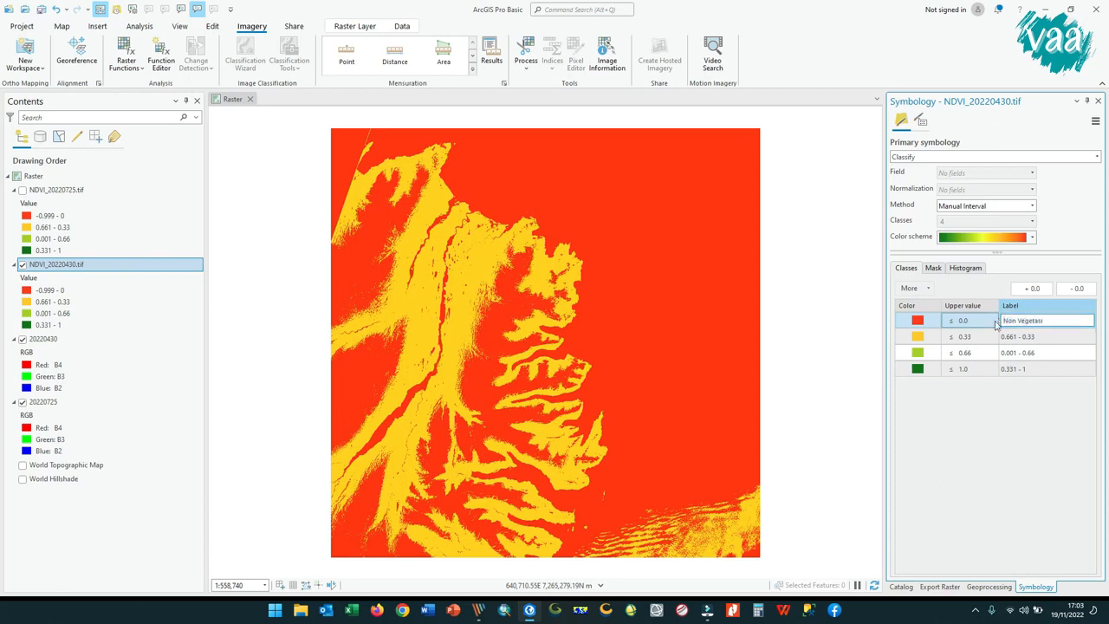
double_click(997, 337)
type("Tanaman Tidak Sehat")
double_click(1002, 353)
type("Ta")
type("T")
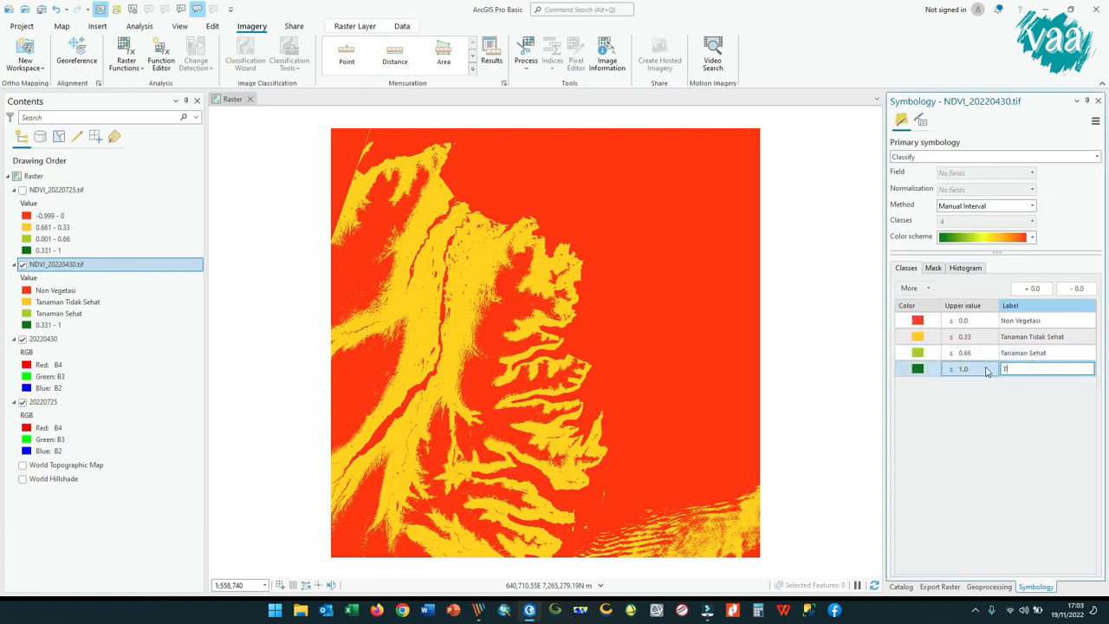
type("anaman Sangat Sehat")
key("Return")
Step: Show NDVI_20220725.tif and label its classes in ascending order Non Vegetasi, Tanaman Tidak Sehat, Tanaman Sehat and Tanaman Sangat Sehat
left_click(23, 190)
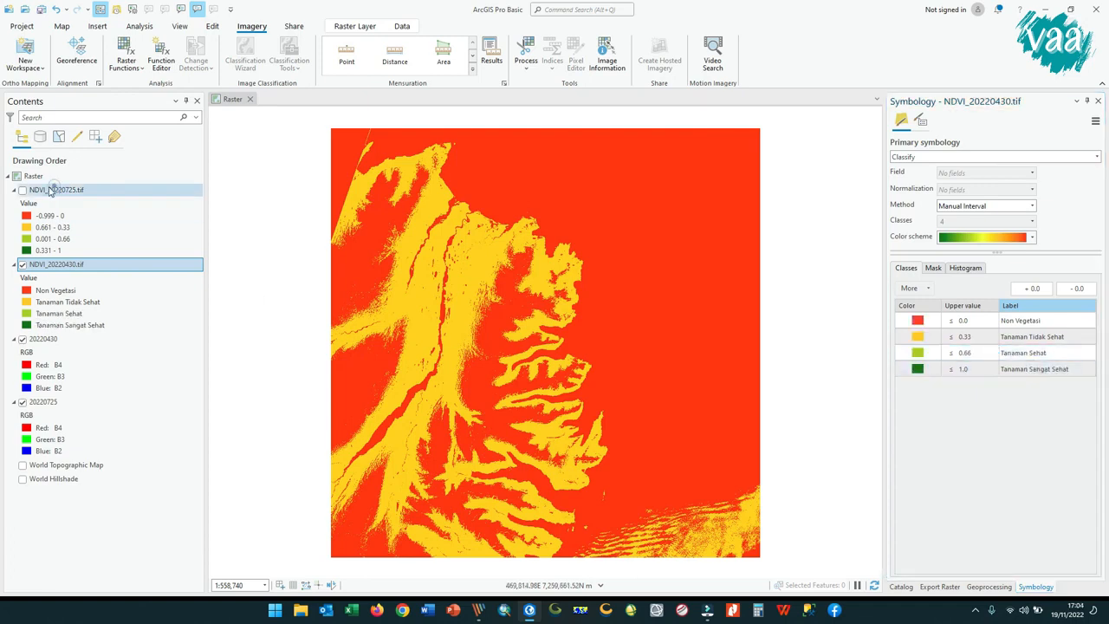
left_click(992, 322)
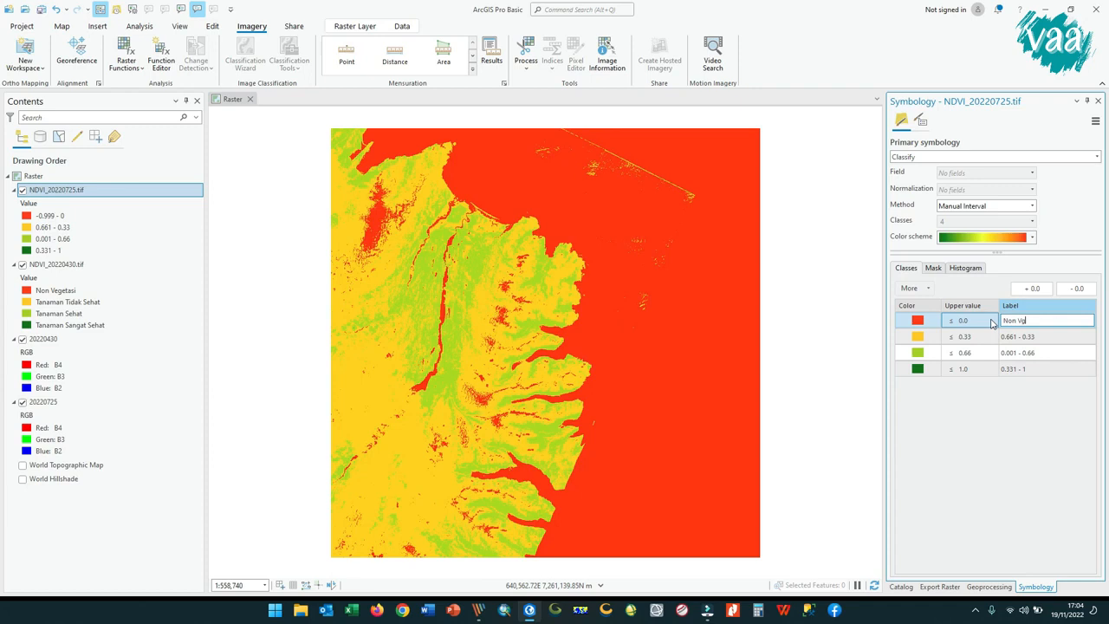
left_click(996, 338)
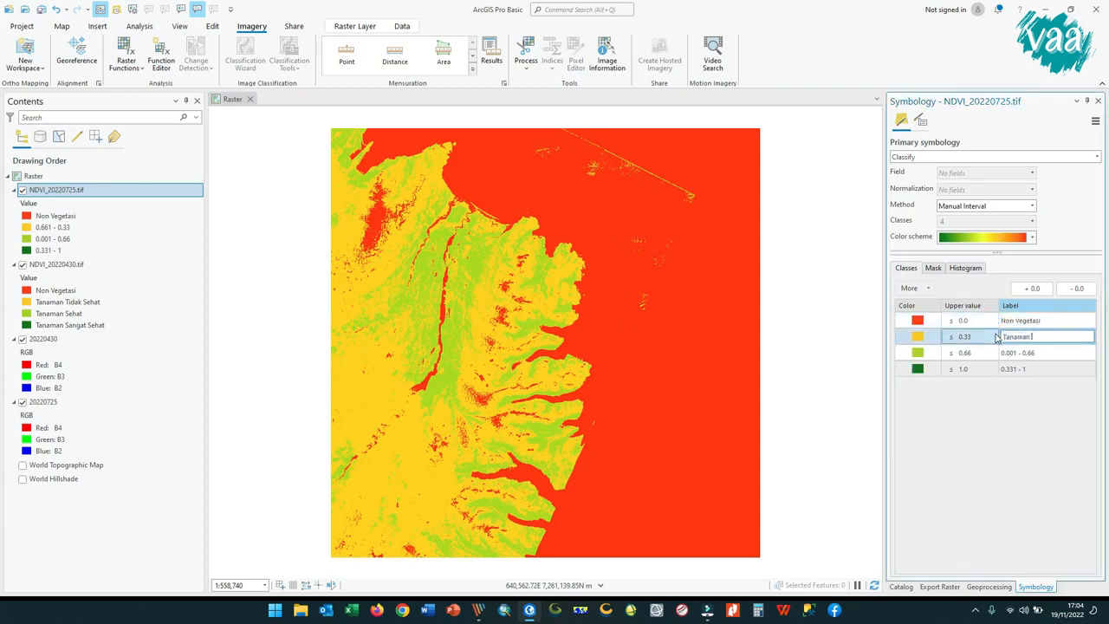
left_click(1020, 352)
type("Tanaman Sehat")
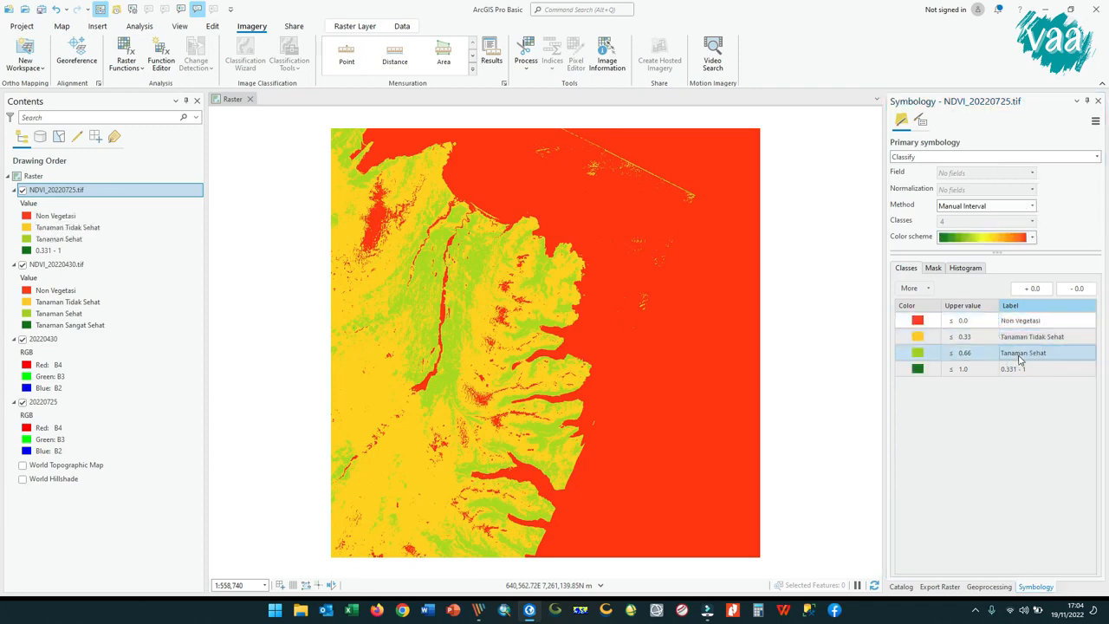
left_click(1023, 369)
type("Tanaman Sangat Sehat")
Step: Move NDVI_20220430.tif above NDVI_20220725.tif in the drawing order and hide the 20220725 and NDVI_20220725.tif layers
left_click(56, 265)
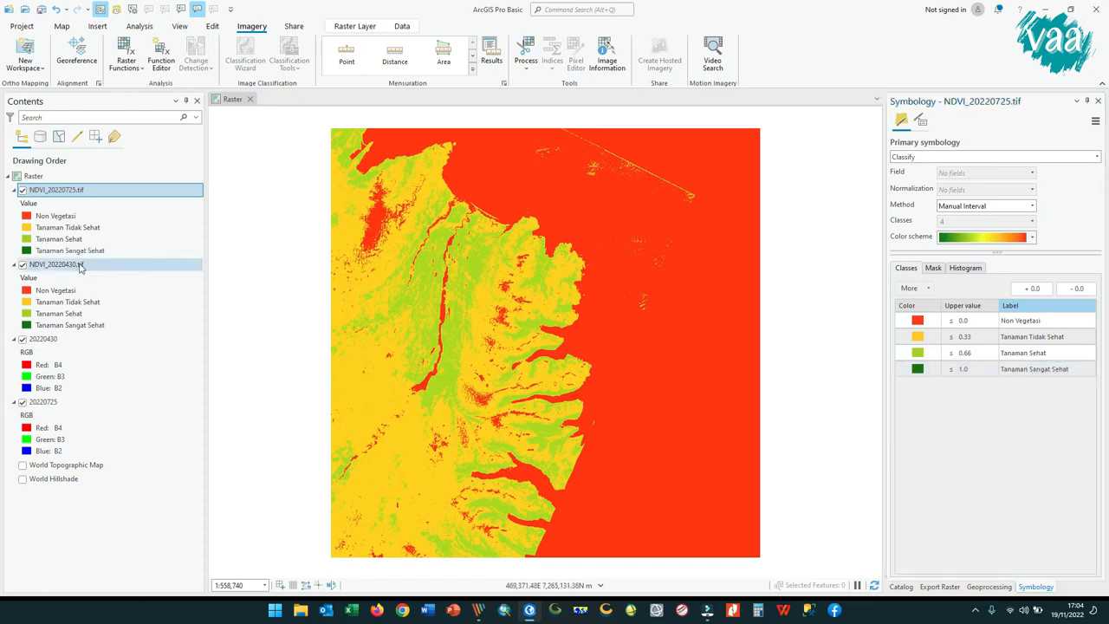
left_click_drag(56, 265, 67, 193)
left_click(22, 402)
left_click(23, 264)
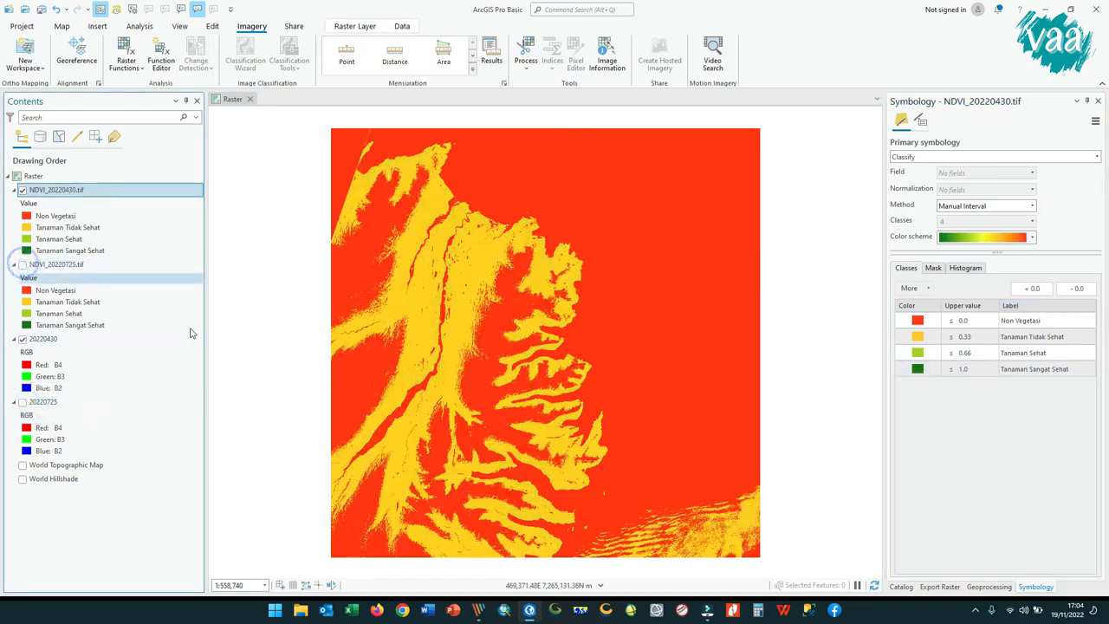
Step: Examine the vegetation classes of NDVI_20220430.tif along the river valley and the neighbouring mountains, from close range and at full extent
scroll(449, 361, "up", 5)
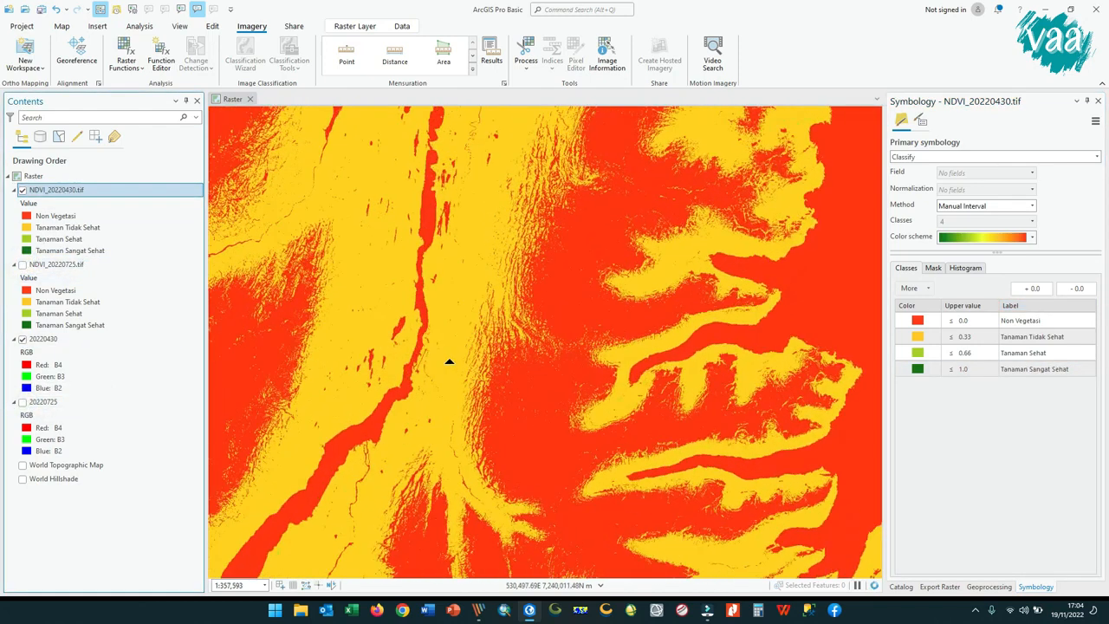
scroll(378, 316, "up", 1)
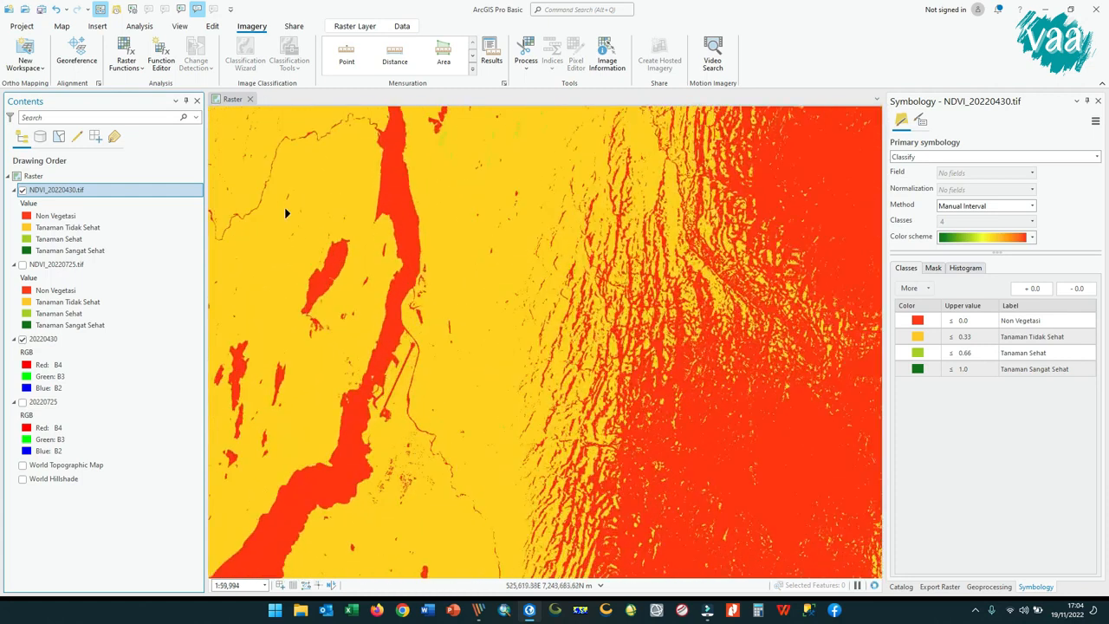
left_click_drag(297, 394, 358, 408)
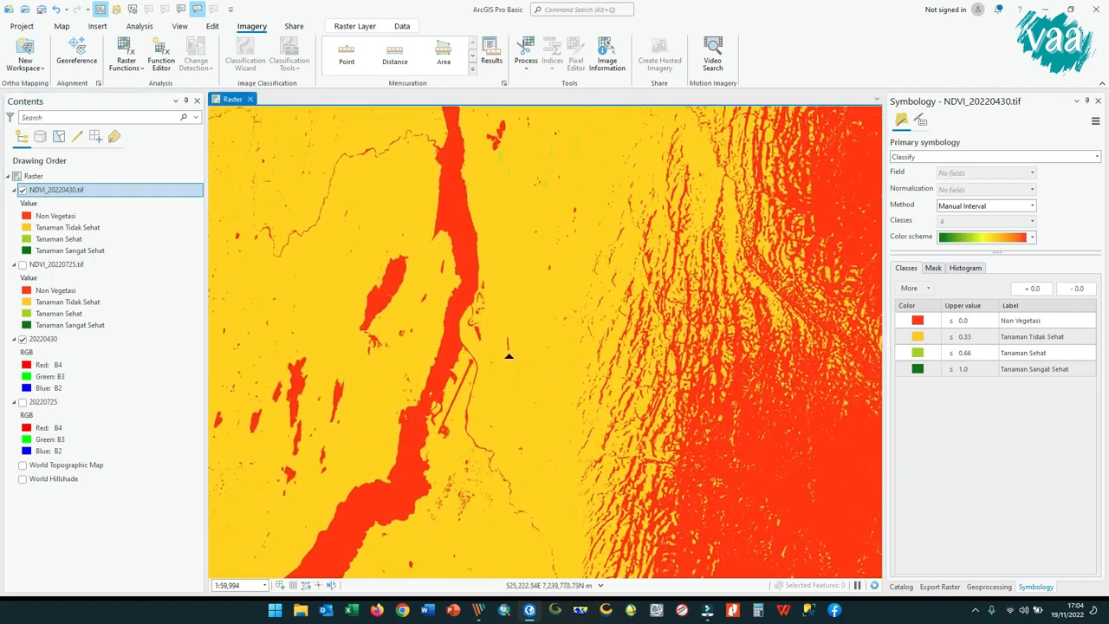
left_click_drag(741, 314, 482, 451)
left_click_drag(445, 197, 473, 371)
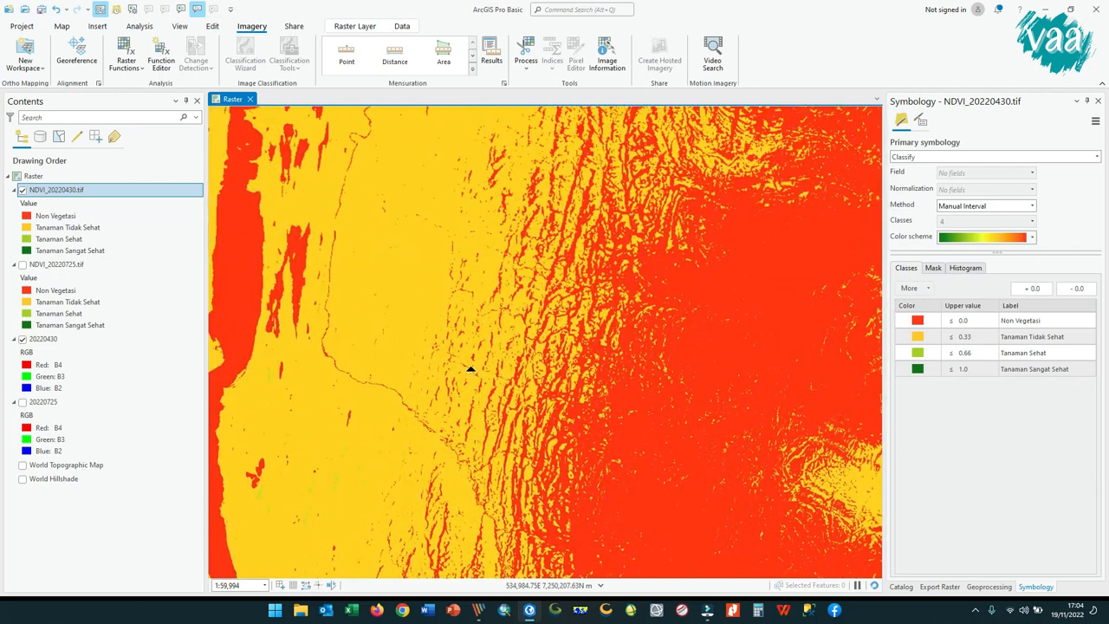
left_click_drag(764, 235, 701, 495)
left_click_drag(535, 154, 627, 175)
left_click_drag(685, 441, 596, 261)
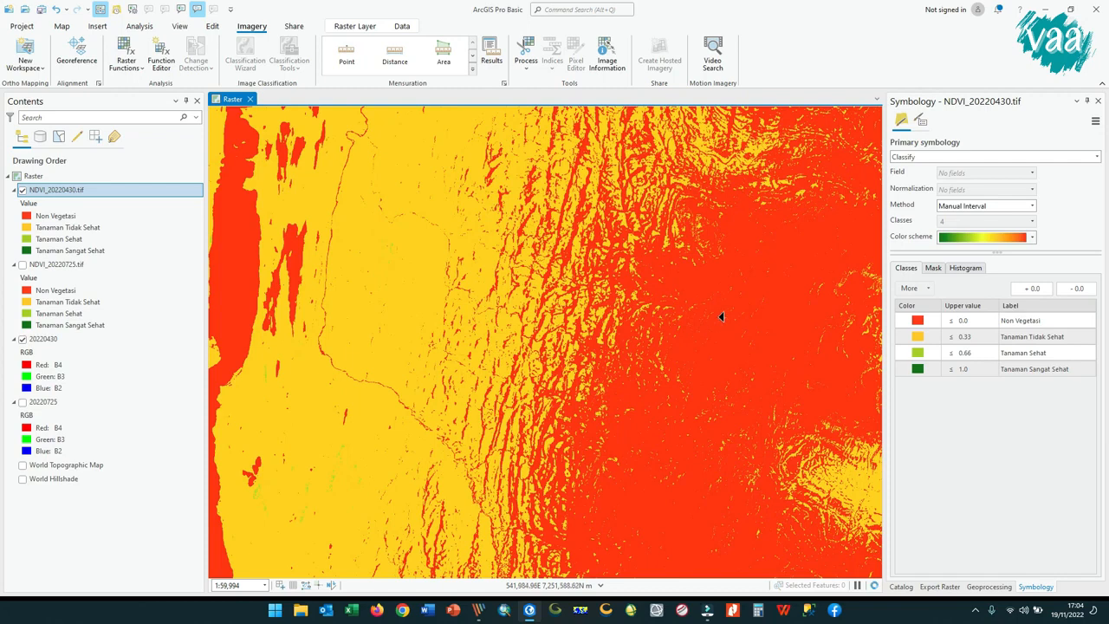
scroll(436, 321, "down", 5)
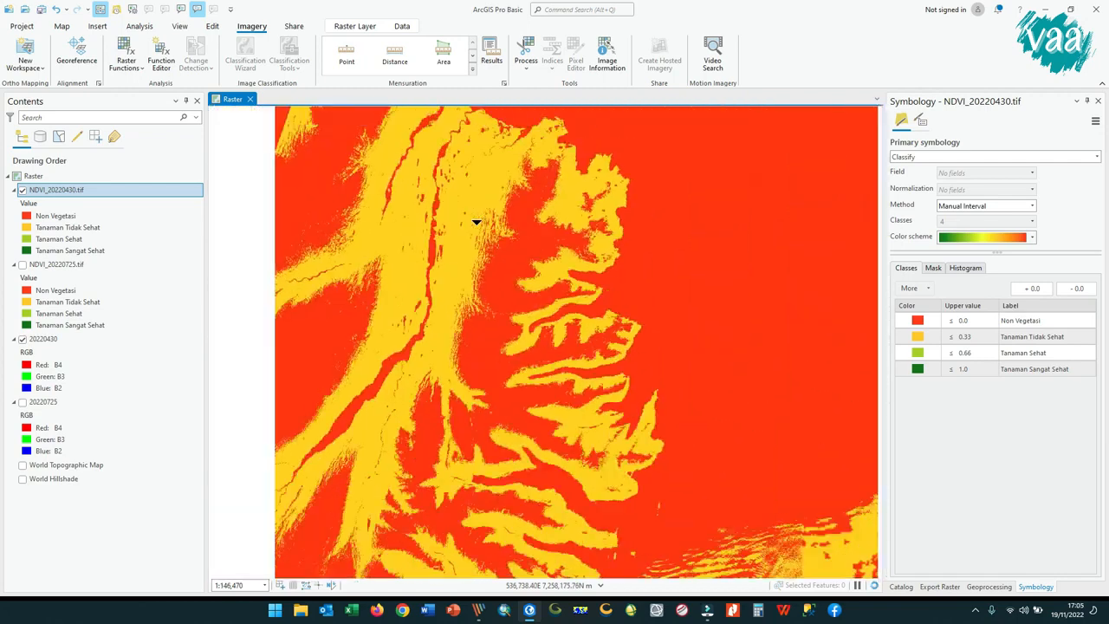
left_click_drag(497, 187, 493, 285)
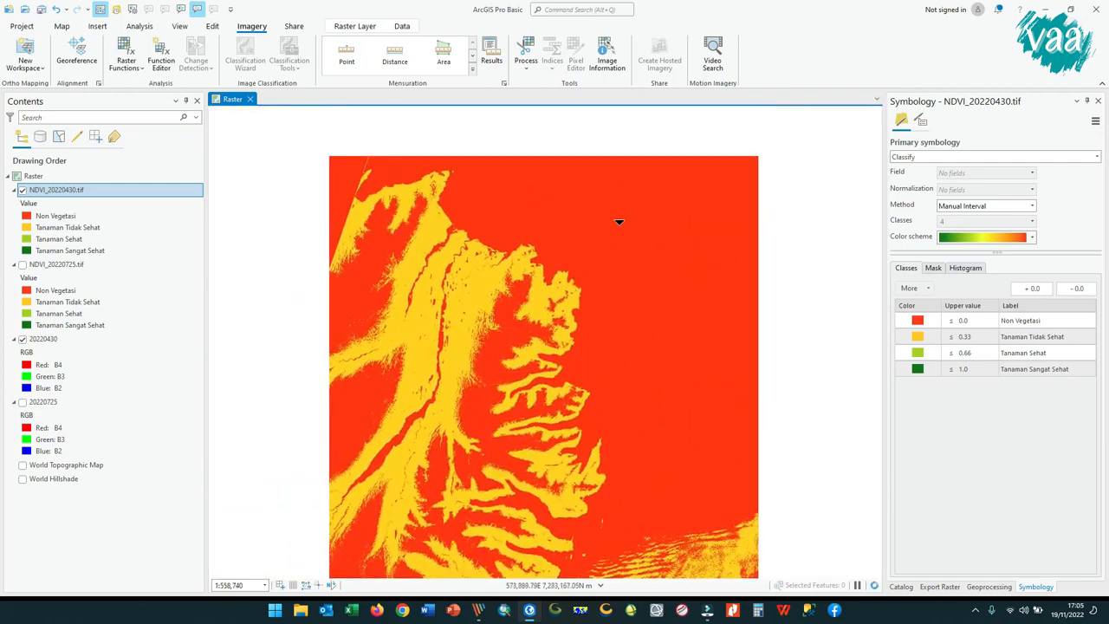
left_click_drag(646, 277, 646, 325)
Step: Activate the Swipe tool for NDVI_20220430.tif so it can be compared with the 20220430 image beneath it
left_click(211, 26)
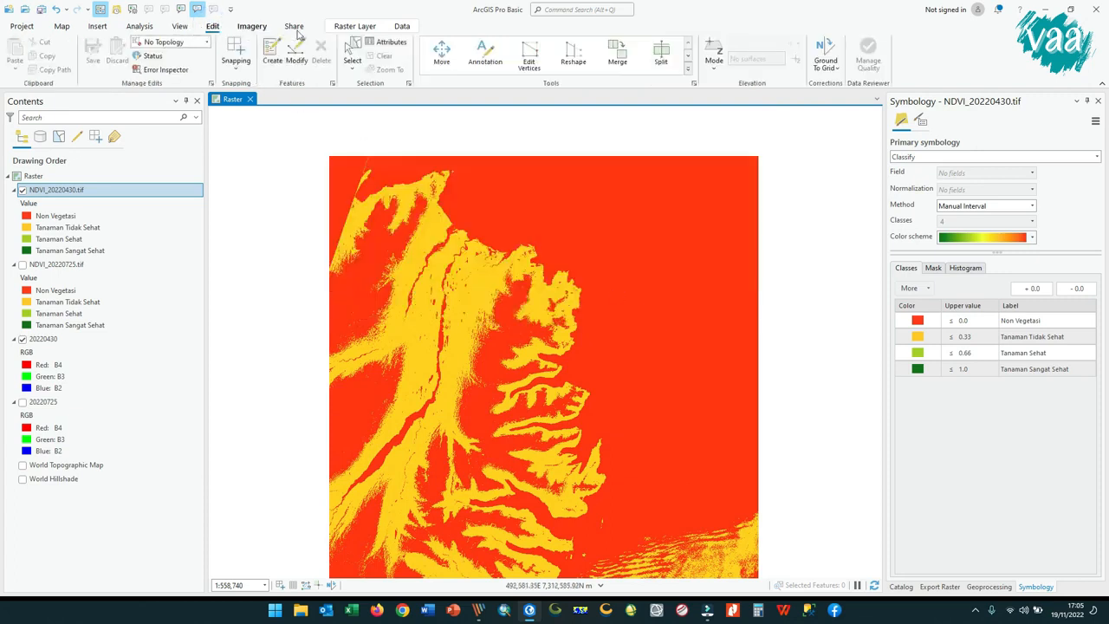
left_click(353, 50)
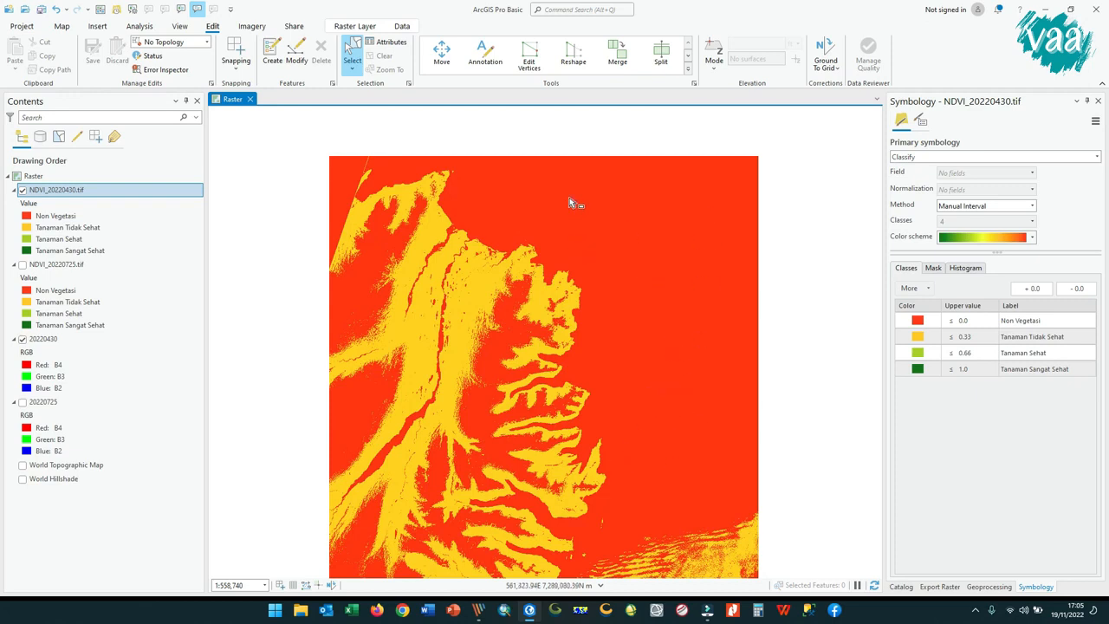
scroll(473, 432, "up", 2)
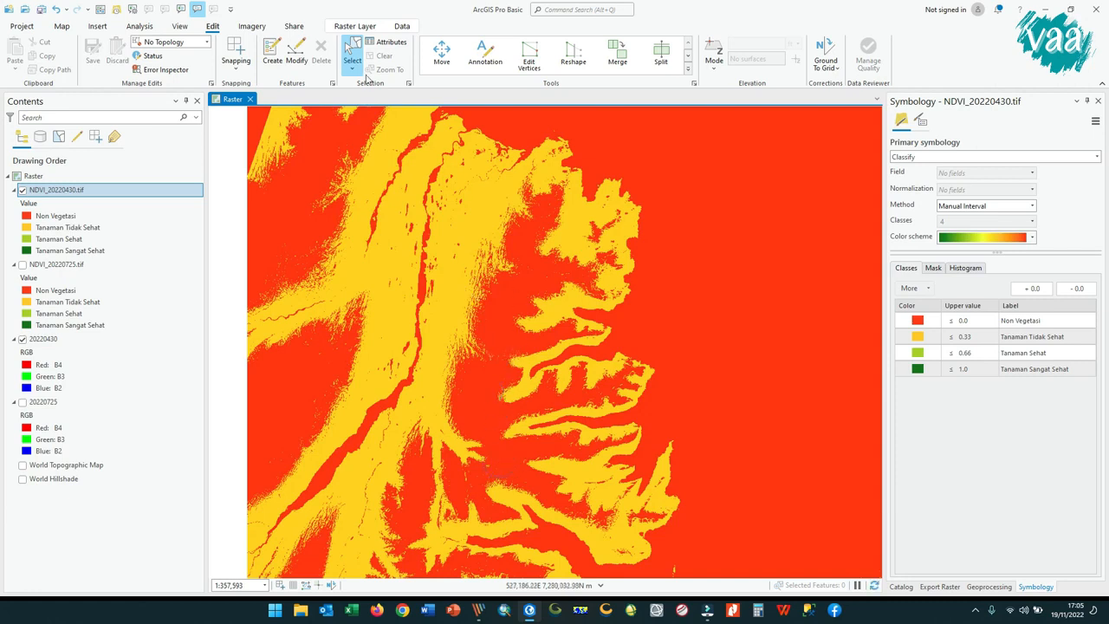
left_click(354, 27)
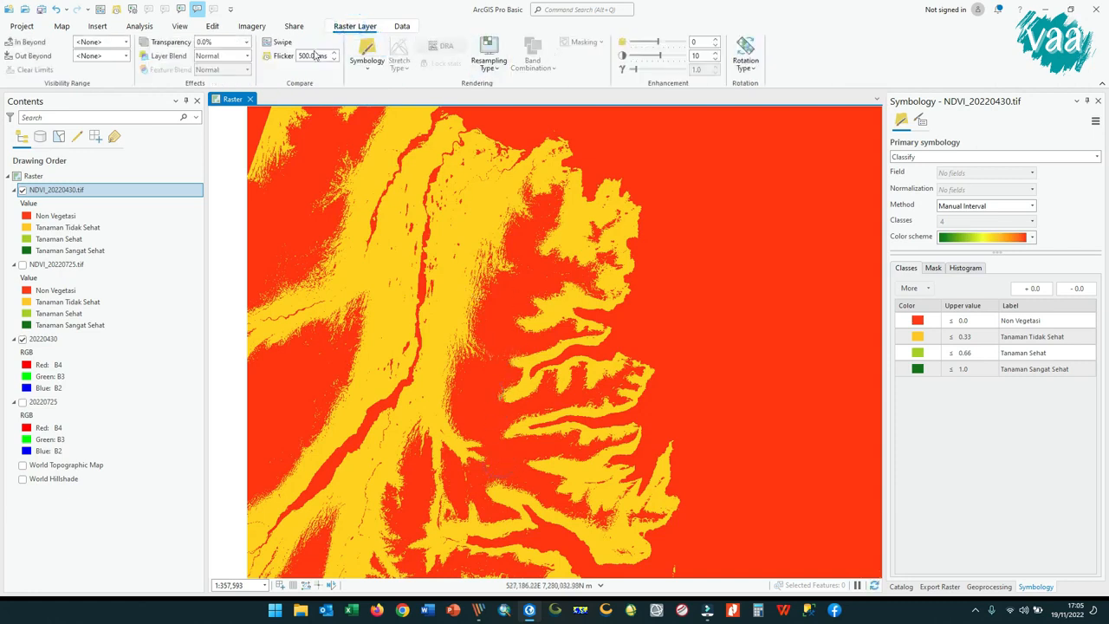
left_click(276, 44)
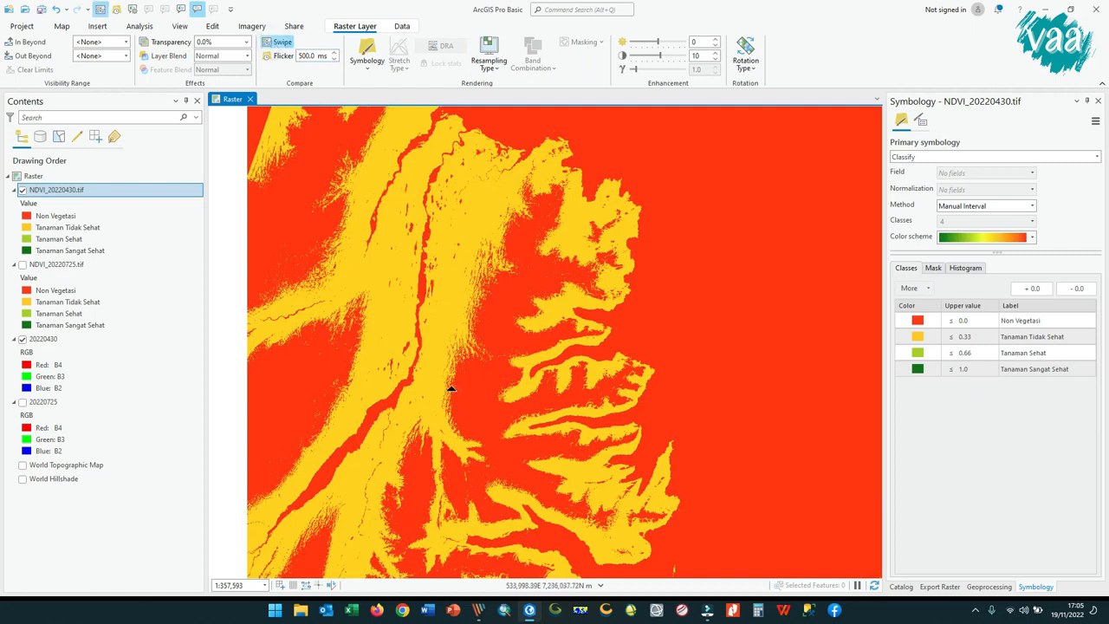
Step: Swipe NDVI_20220430.tif against the 20220430 image along the main river valley and its southern branches
scroll(455, 385, "up", 2)
left_click_drag(492, 426, 550, 293)
scroll(318, 292, "up", 2)
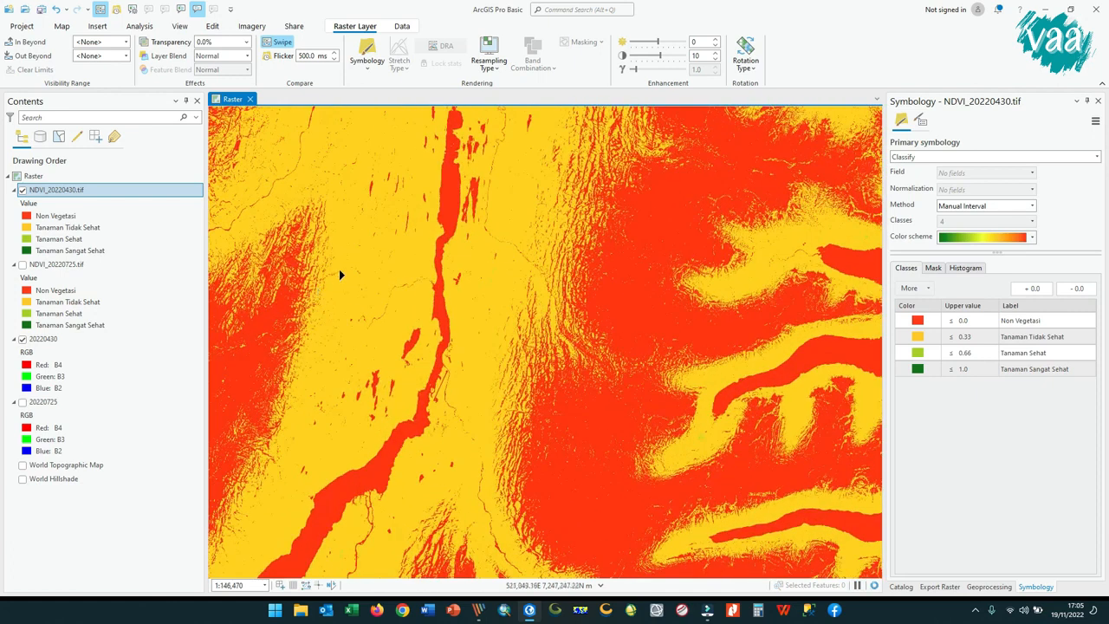
left_click_drag(347, 192, 547, 263)
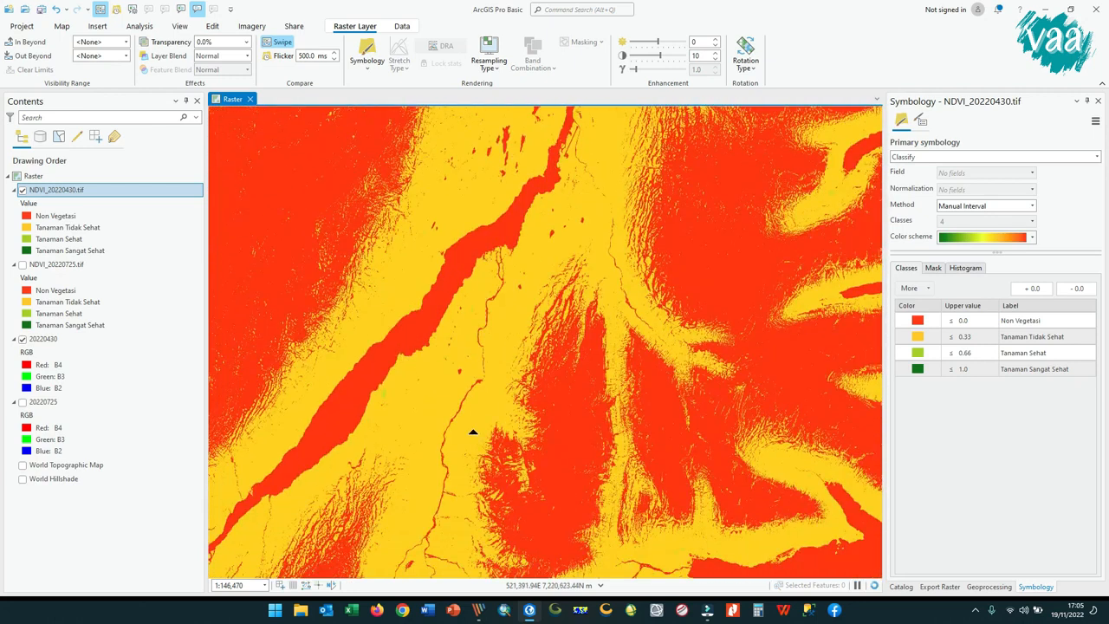
left_click_drag(452, 498, 520, 192)
scroll(564, 285, "down", 4)
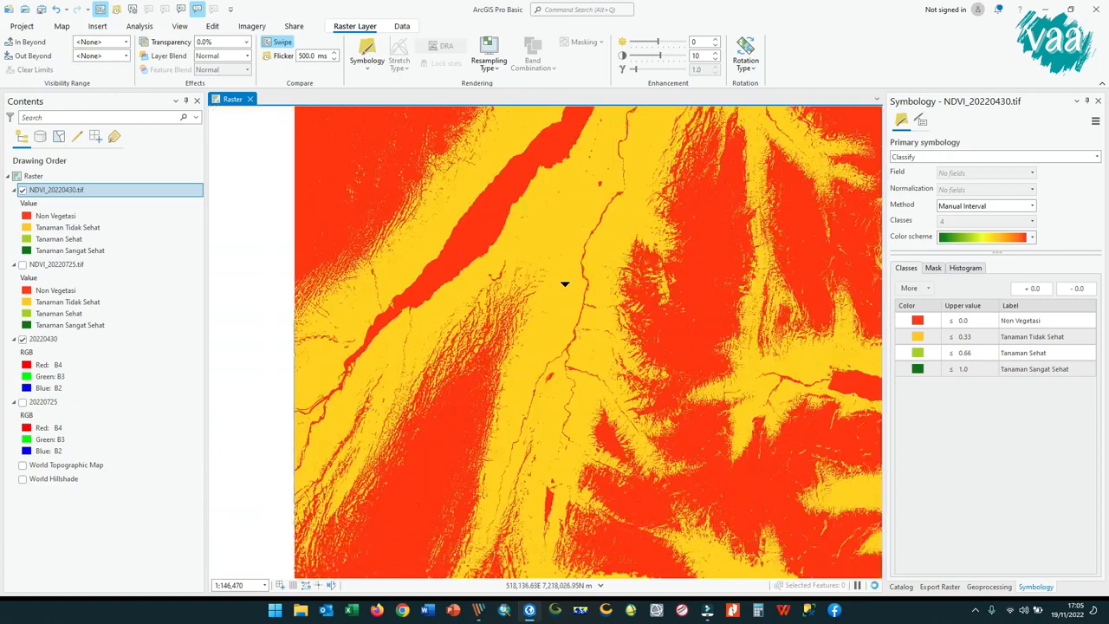
left_click_drag(618, 204, 512, 468)
scroll(503, 209, "up", 2)
left_click_drag(503, 209, 477, 530)
left_click_drag(505, 451, 476, 213)
left_click_drag(470, 438, 458, 217)
Step: Compare NDVI_20220430.tif with the 20220430 image by swiping across the northern river plain and river mouths
scroll(322, 248, "up", 2)
left_click_drag(322, 248, 800, 251)
left_click_drag(512, 191, 473, 498)
left_click_drag(268, 322, 518, 365)
left_click_drag(548, 333, 525, 530)
scroll(527, 260, "down", 2)
left_click_drag(579, 154, 543, 328)
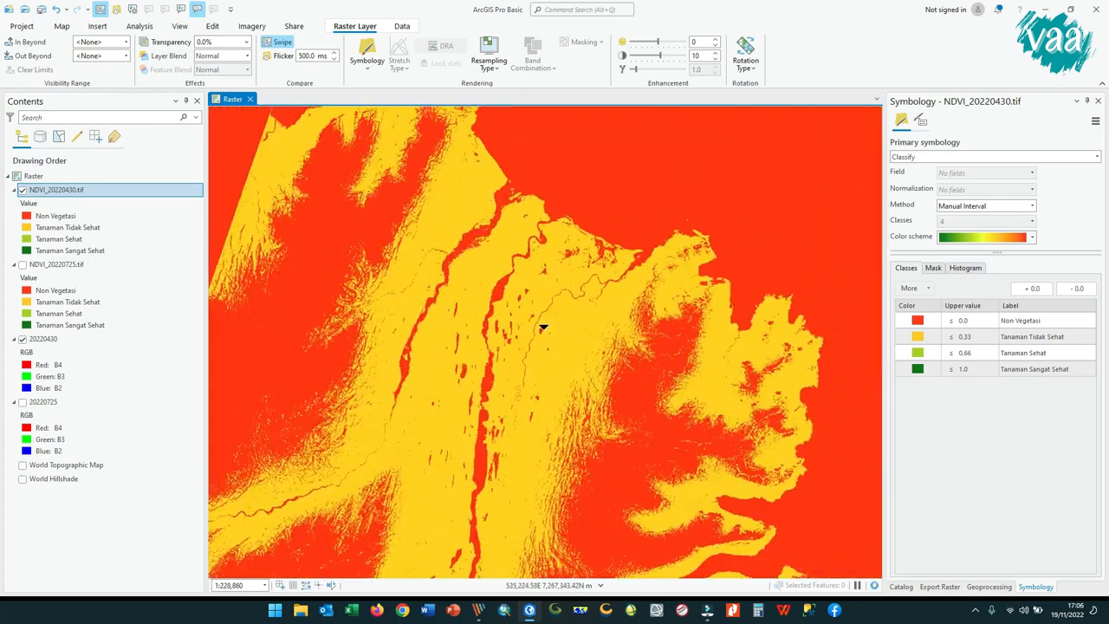
left_click_drag(627, 281, 595, 348)
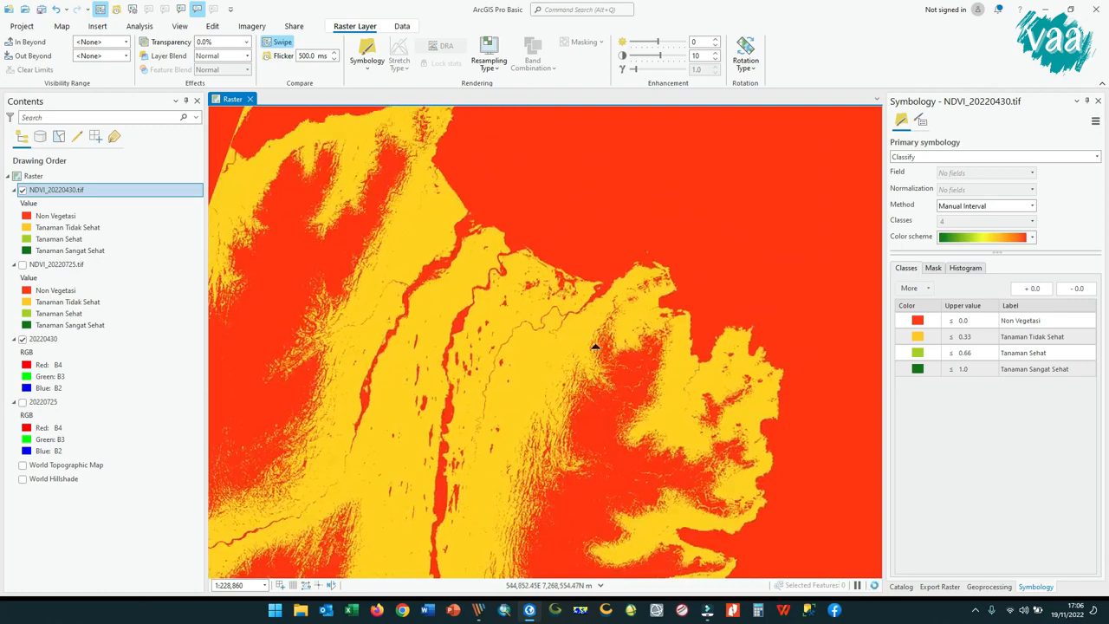
Step: Inspect the Tanaman Sehat patches of NDVI_20220430.tif on the northeastern headland and swipe over the mountains south of it
scroll(577, 334, "up", 5)
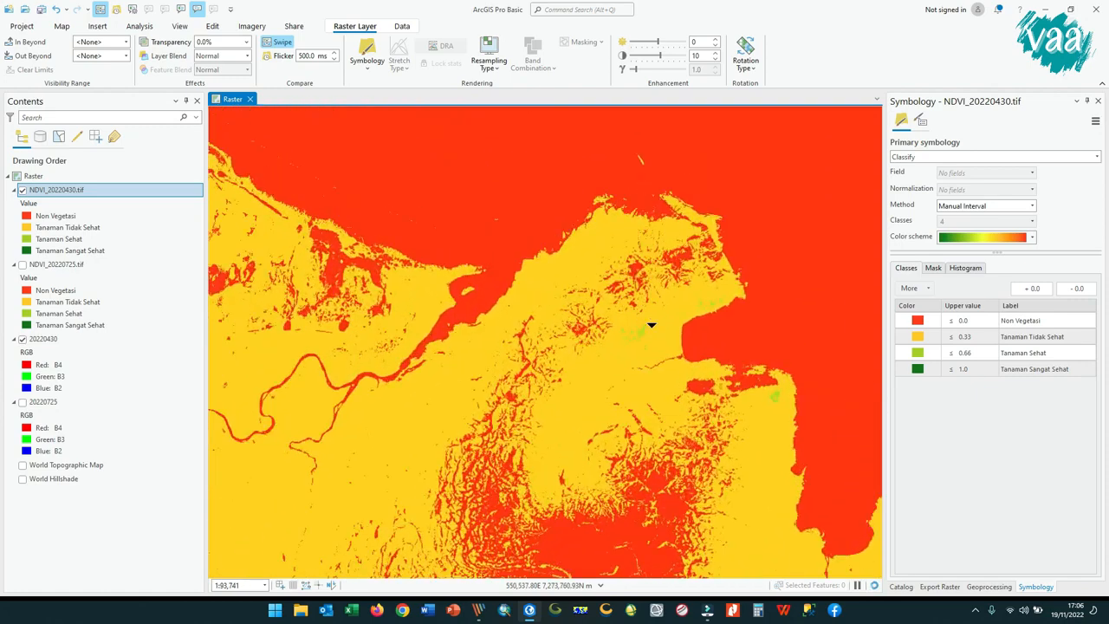
left_click_drag(730, 303, 535, 370)
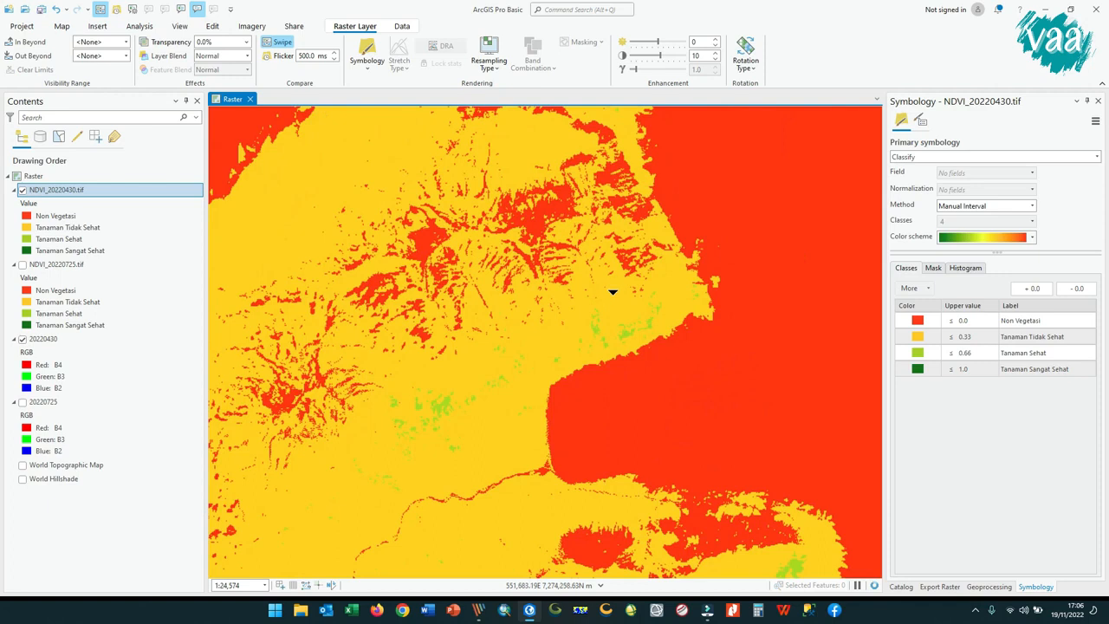
scroll(613, 292, "up", 2)
left_click_drag(477, 416, 560, 366)
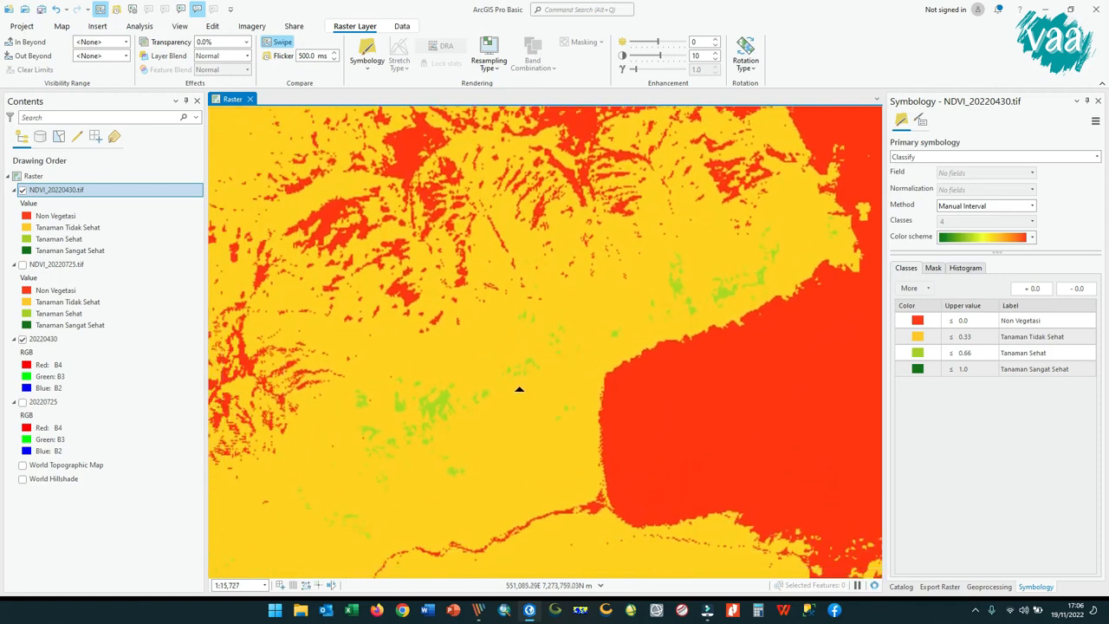
left_click_drag(257, 384, 348, 395)
left_click_drag(549, 329, 387, 398)
left_click_drag(515, 320, 634, 286)
left_click_drag(617, 169, 586, 278)
left_click_drag(739, 349, 609, 426)
scroll(529, 499, "down", 2)
left_click_drag(539, 456, 559, 234)
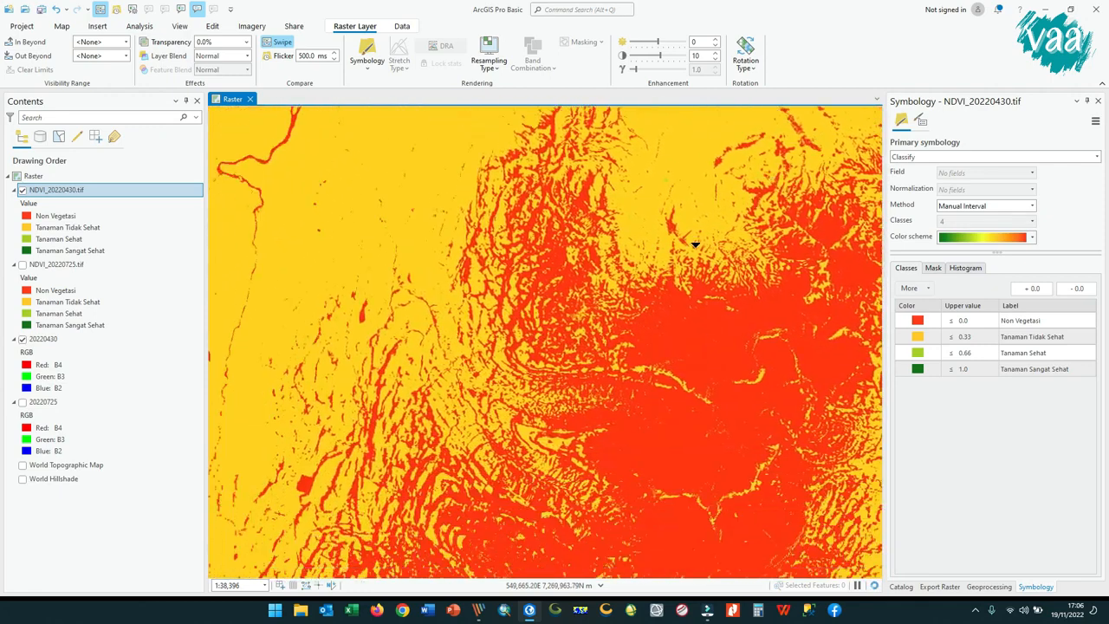
scroll(572, 324, "down", 3)
left_click_drag(442, 239, 584, 307)
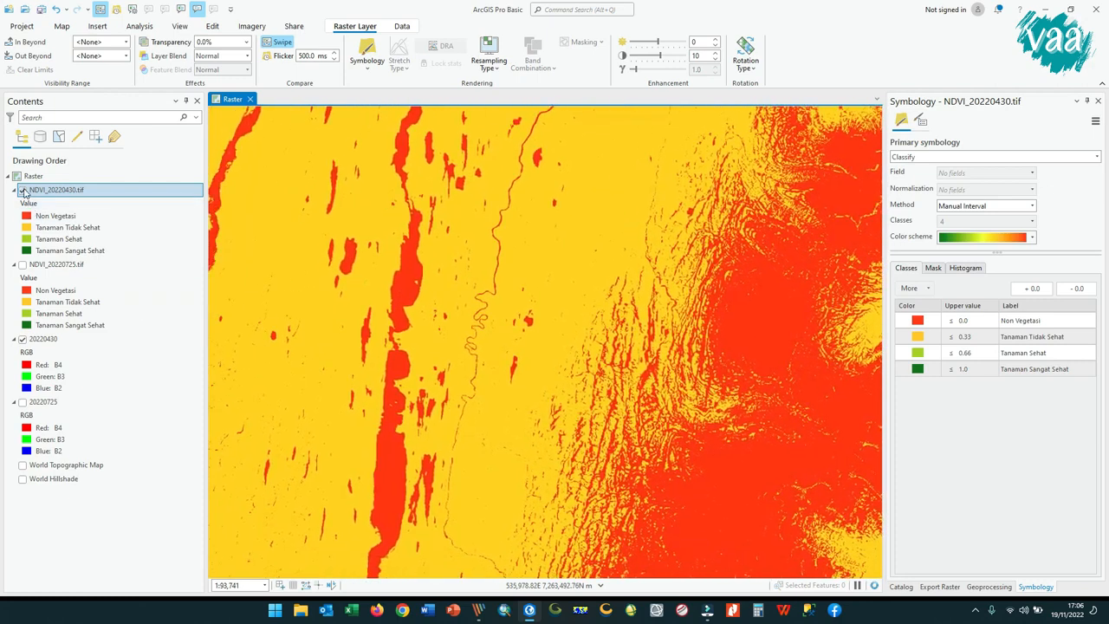
Step: Hide NDVI_20220430.tif and 20220430, show NDVI_20220725.tif and 20220725, and make NDVI_20220725.tif the layer to swipe
left_click(23, 190)
left_click(20, 339)
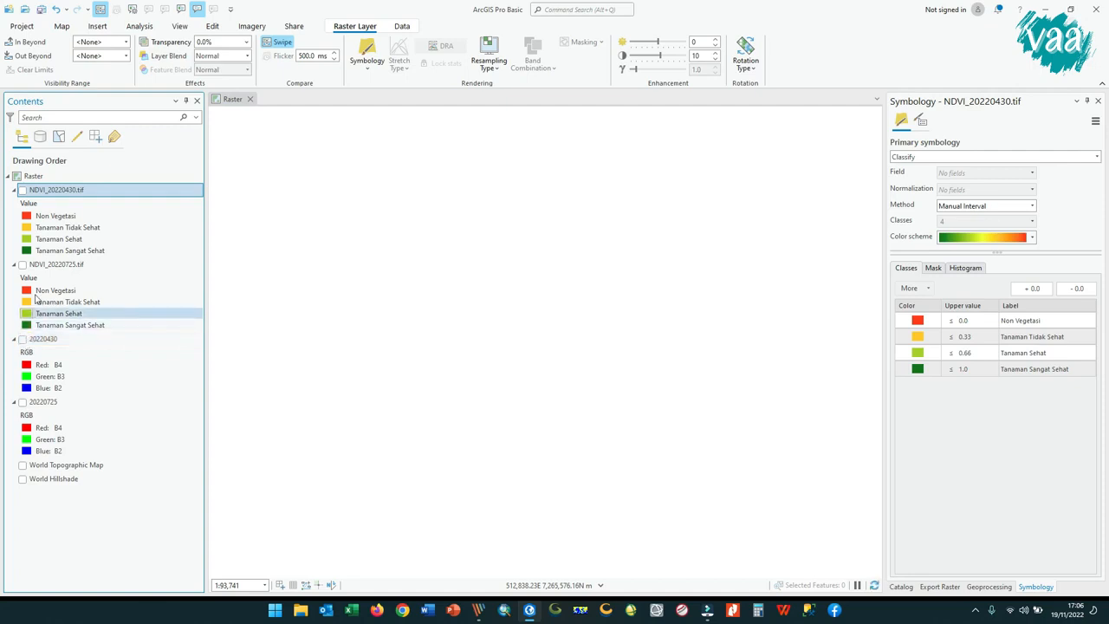
left_click(22, 264)
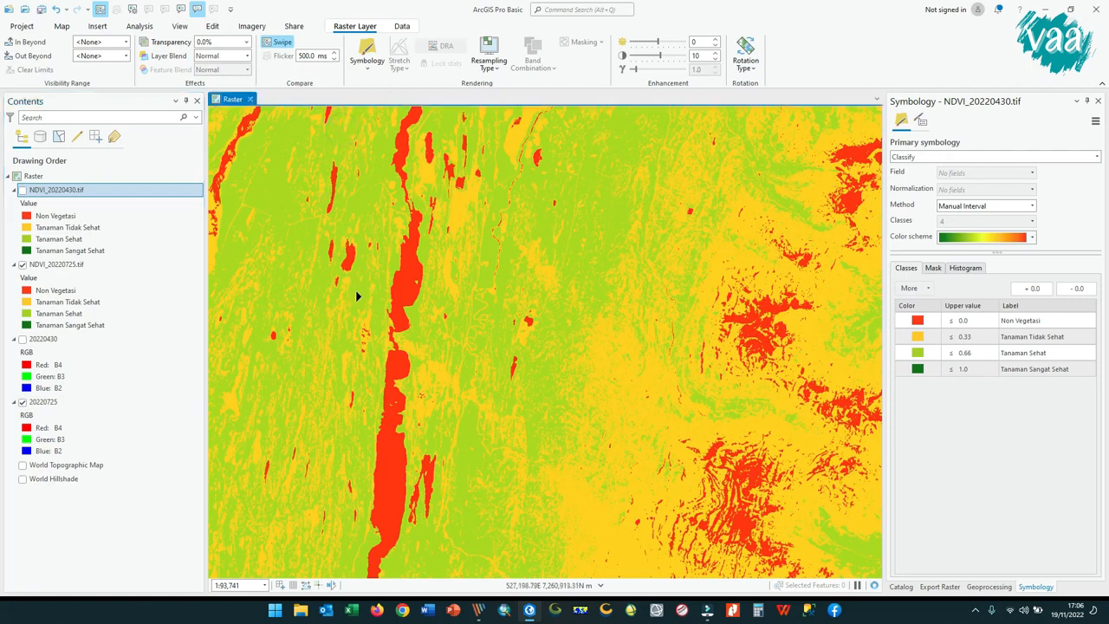
left_click(51, 265)
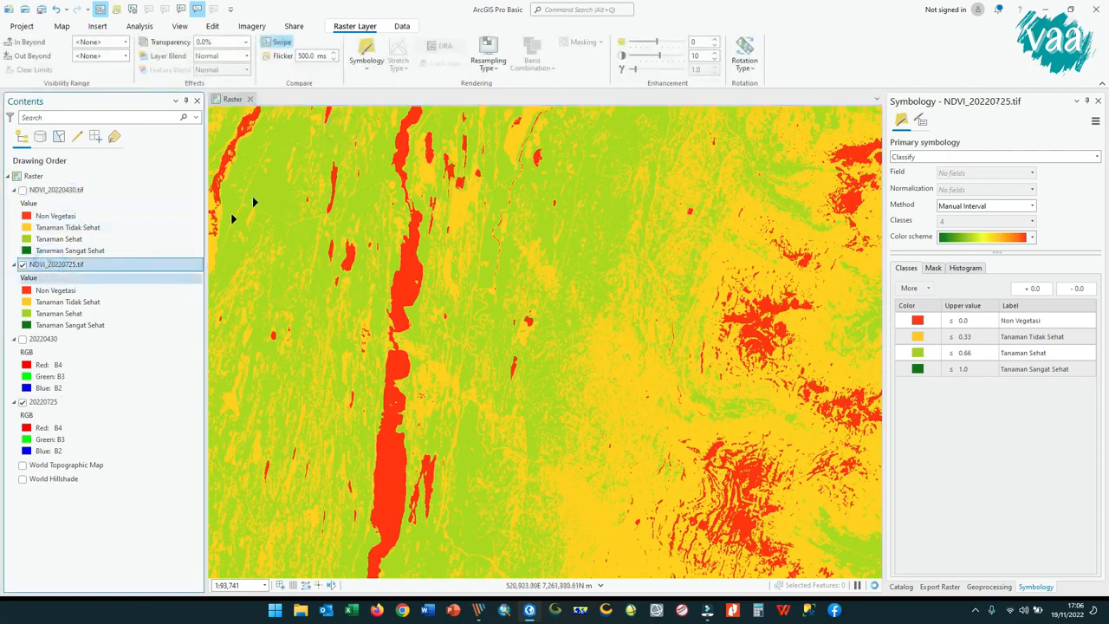
Step: Compare NDVI_20220725.tif with the 20220725 and 20220430 images by swiping and switching the layers' visibility
left_click_drag(248, 180, 397, 265)
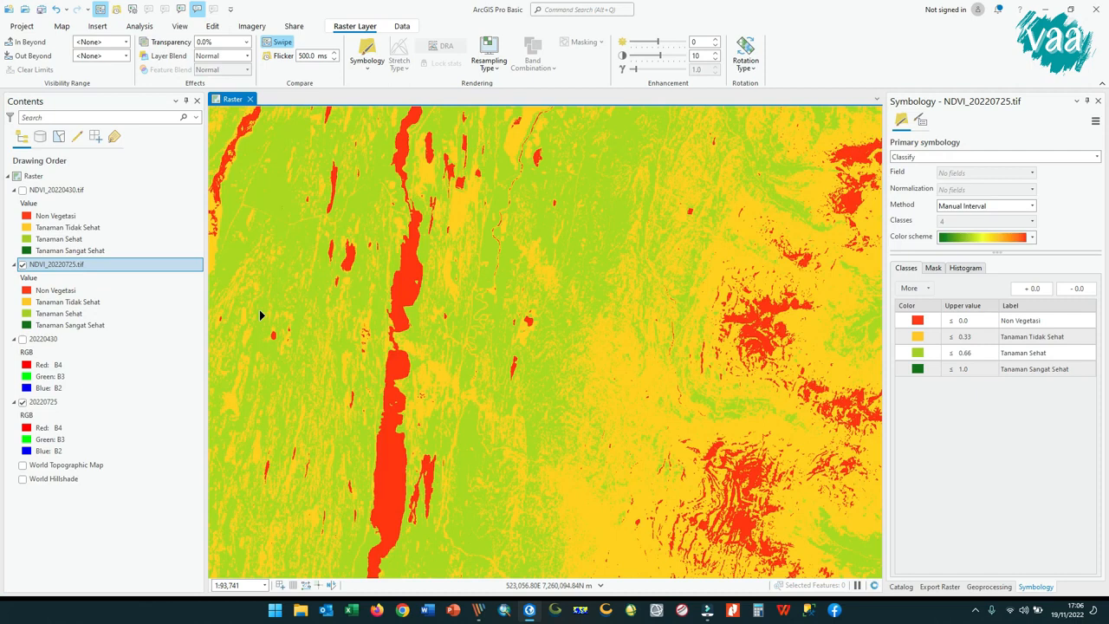
left_click(22, 264)
left_click(23, 264)
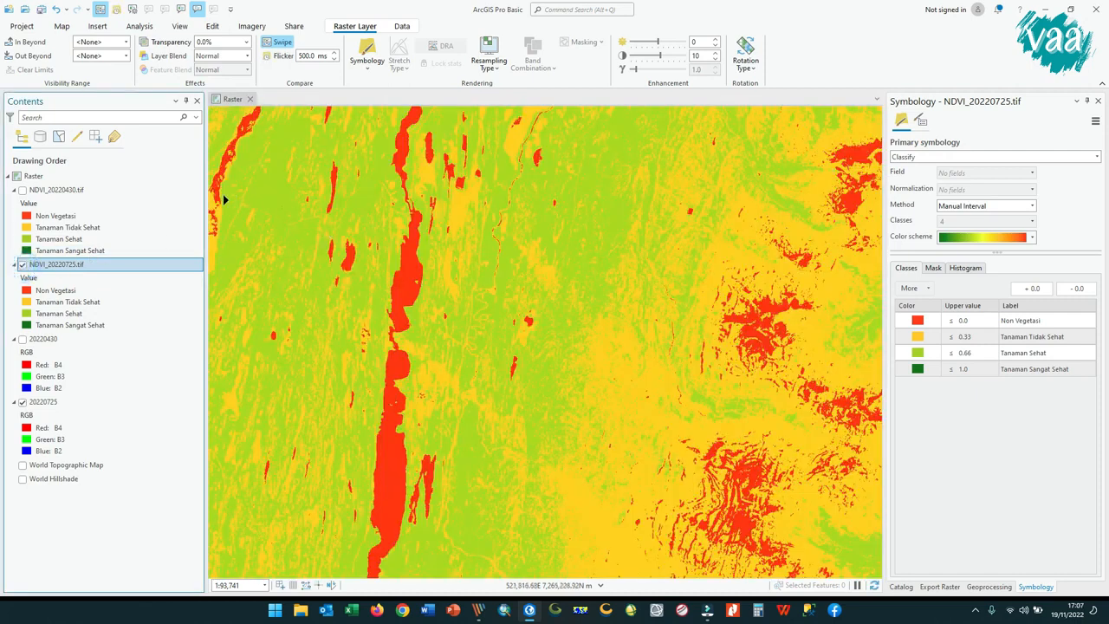
left_click(22, 264)
left_click_drag(612, 285, 503, 455)
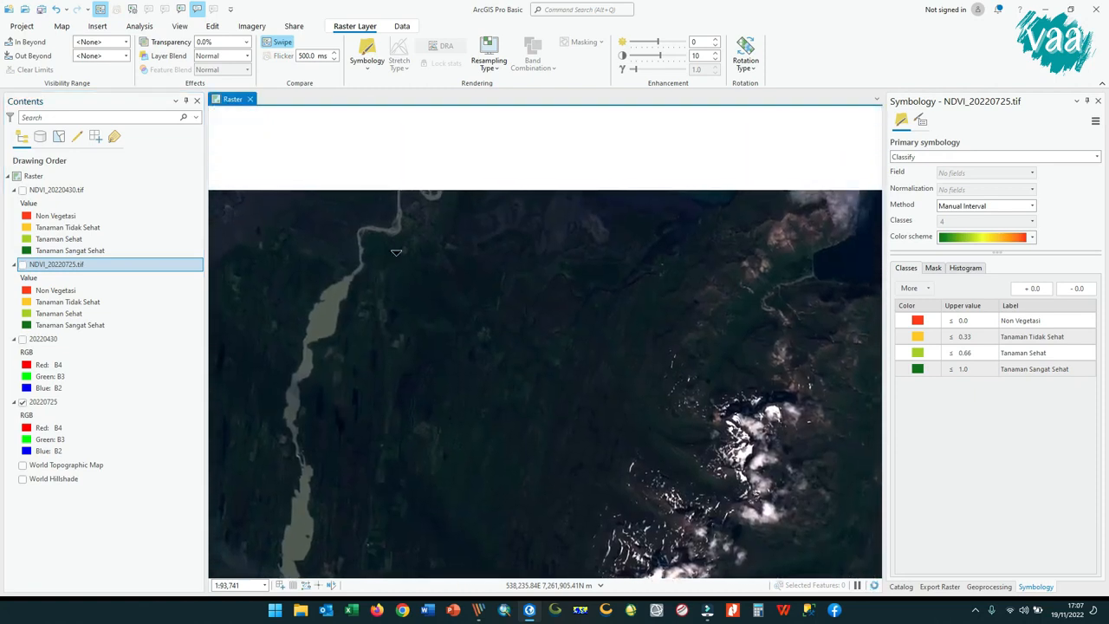
left_click(23, 340)
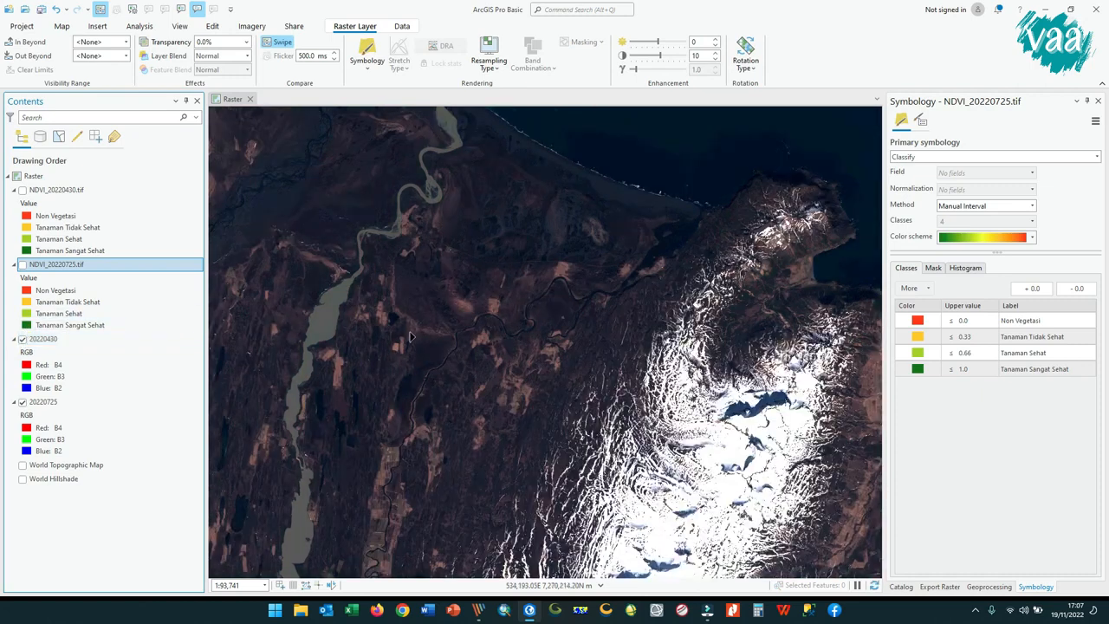
left_click(23, 340)
left_click(22, 264)
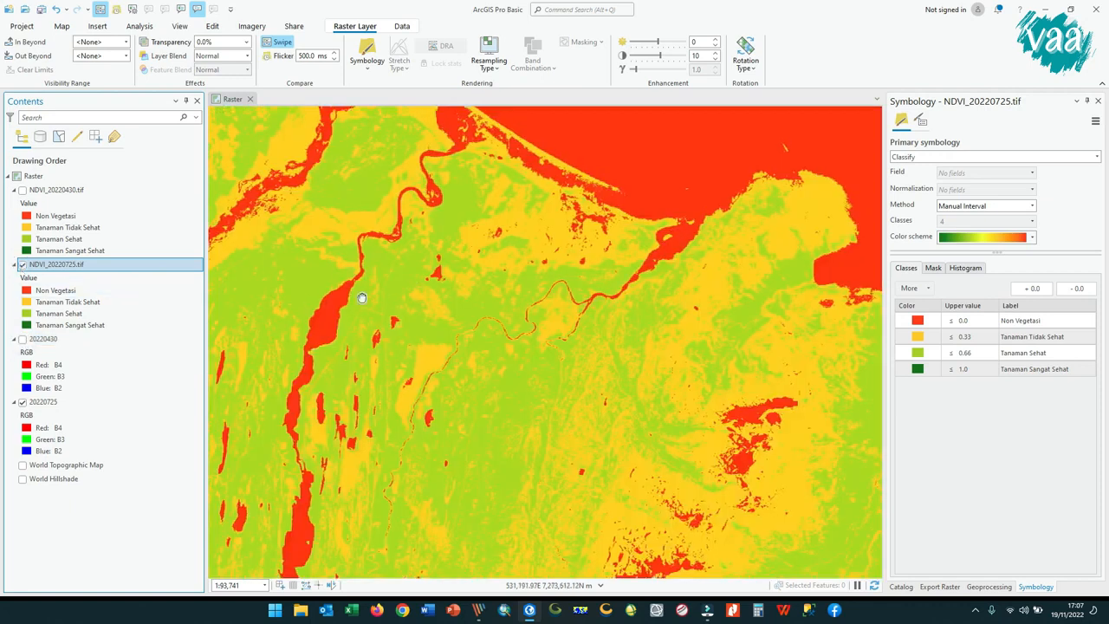
Step: Examine the NDVI_20220725.tif classes by swiping over the river valley, the eastern fjords and the northern plain
scroll(366, 302, "up", 3)
scroll(456, 391, "down", 5)
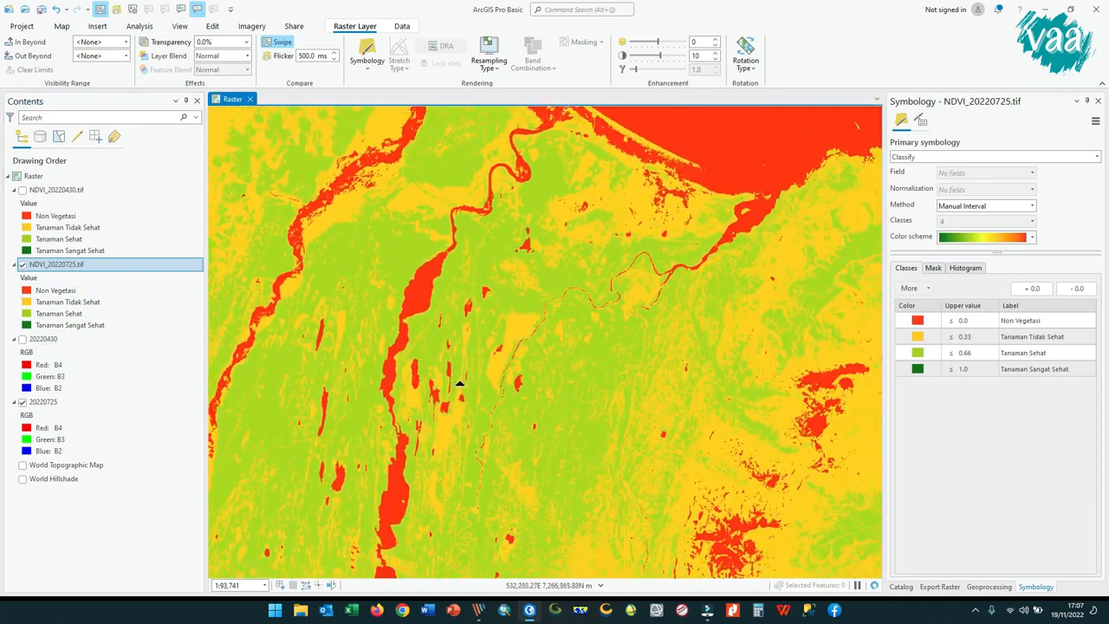
left_click_drag(478, 466, 569, 372)
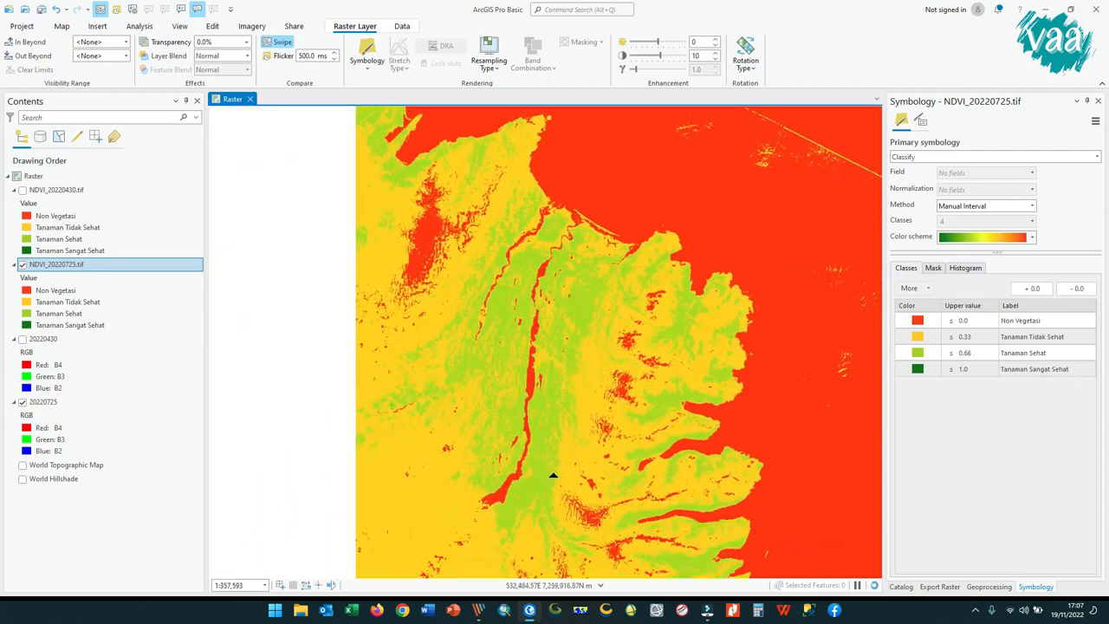
left_click_drag(553, 474, 582, 392)
left_click_drag(573, 486, 591, 353)
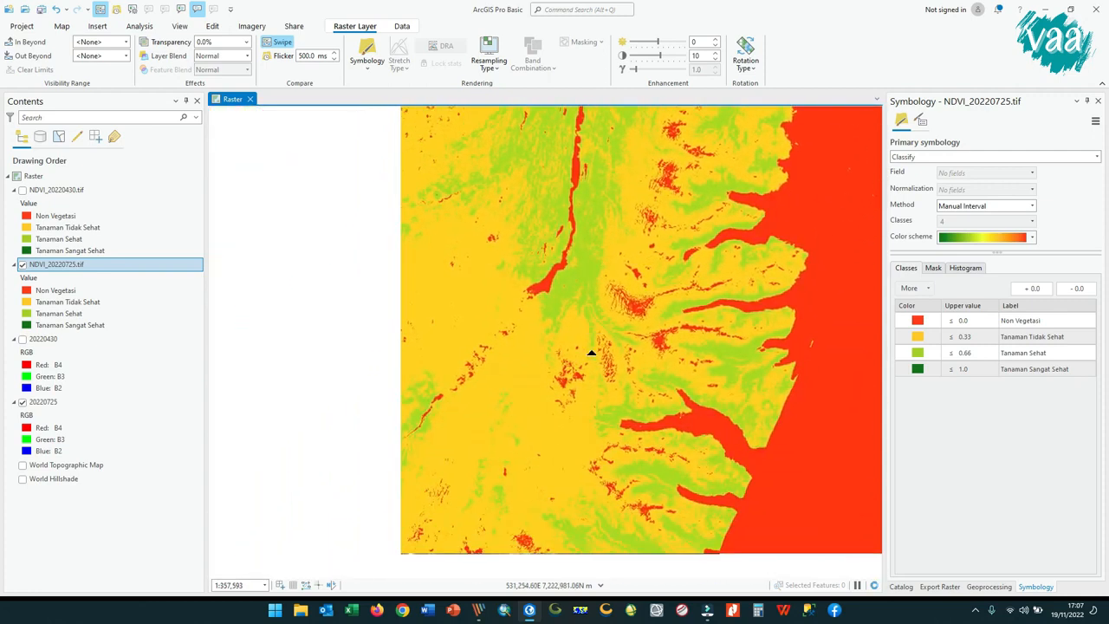
left_click_drag(685, 361, 578, 500)
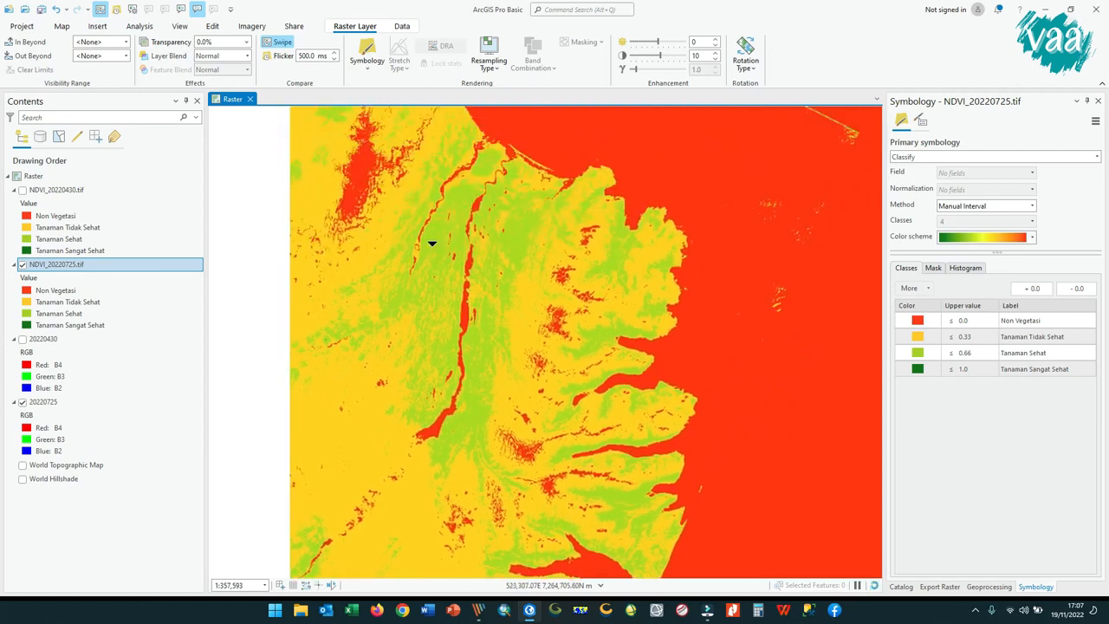
scroll(431, 242, "up", 3)
scroll(332, 276, "up", 2)
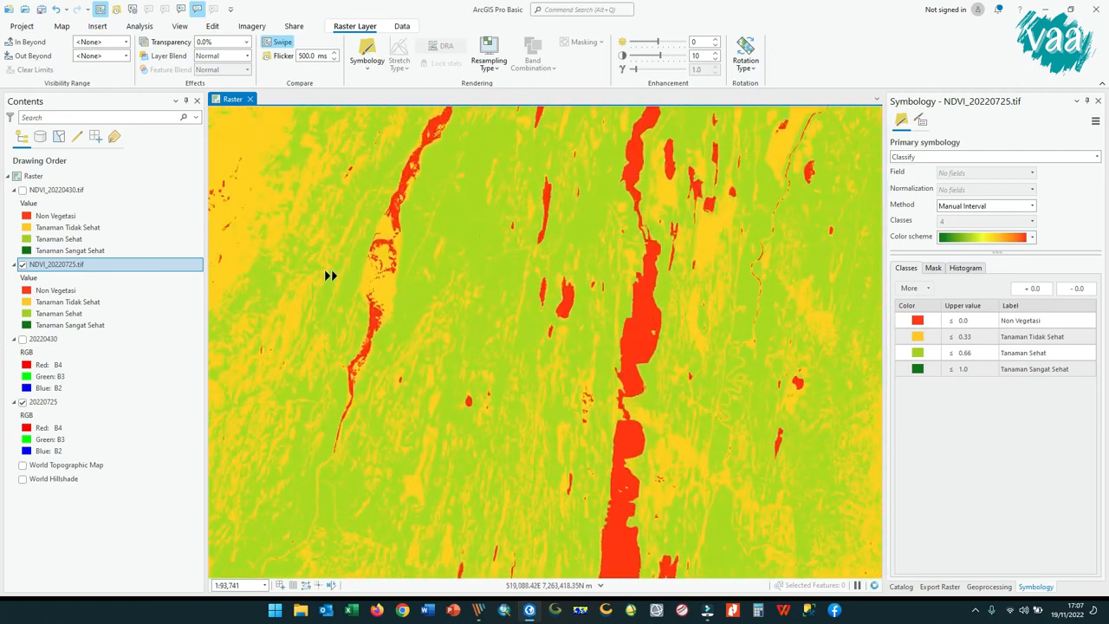
Step: Examine the NDVI_20220725.tif classes along the river valley and lakes, and across the full extent of the scene
left_click_drag(249, 210, 793, 266)
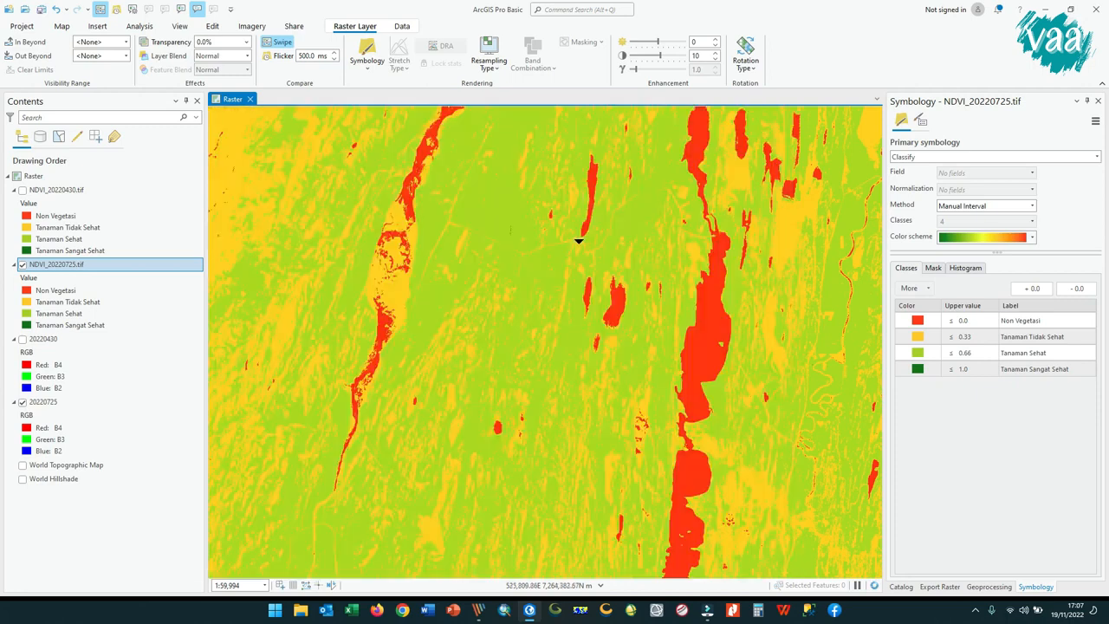
left_click_drag(579, 240, 454, 338)
left_click_drag(318, 172, 608, 303)
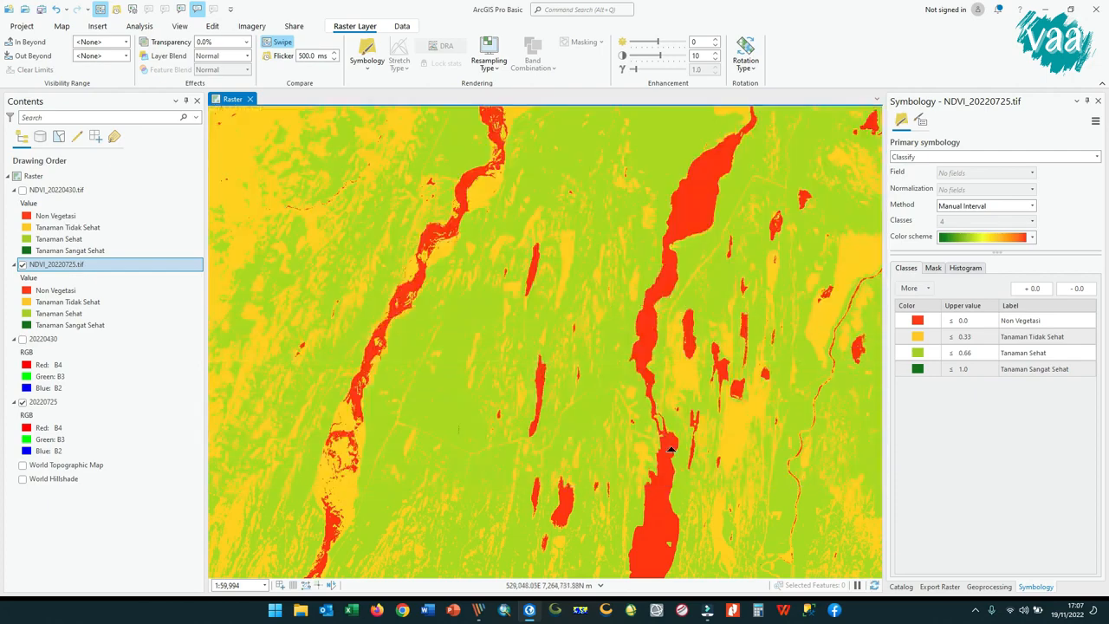
scroll(670, 450, "down", 6)
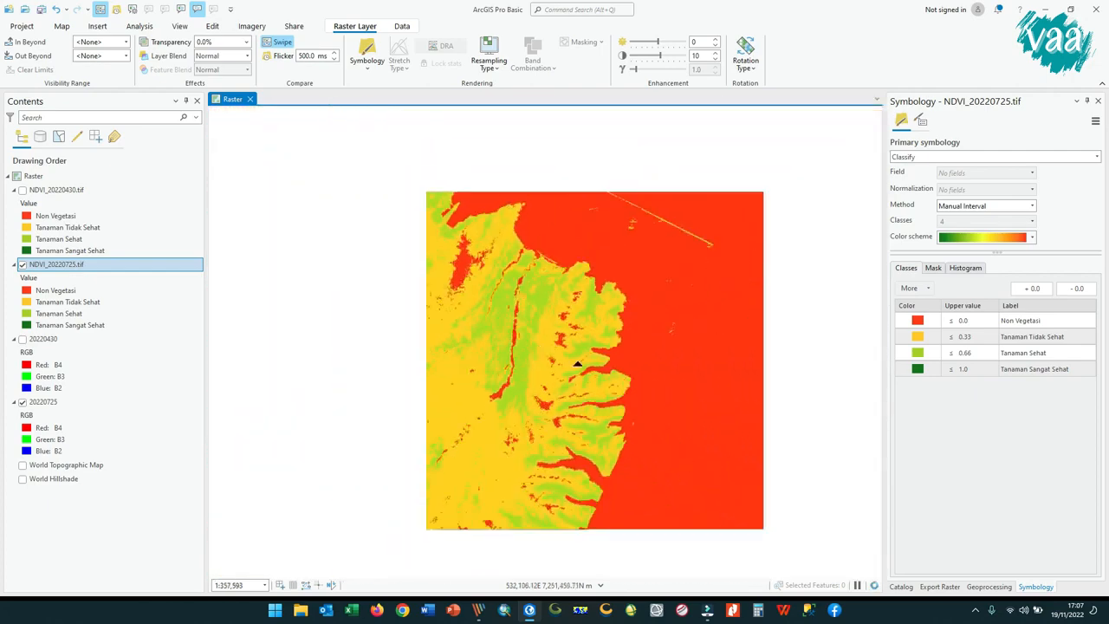
scroll(537, 347, "up", 3)
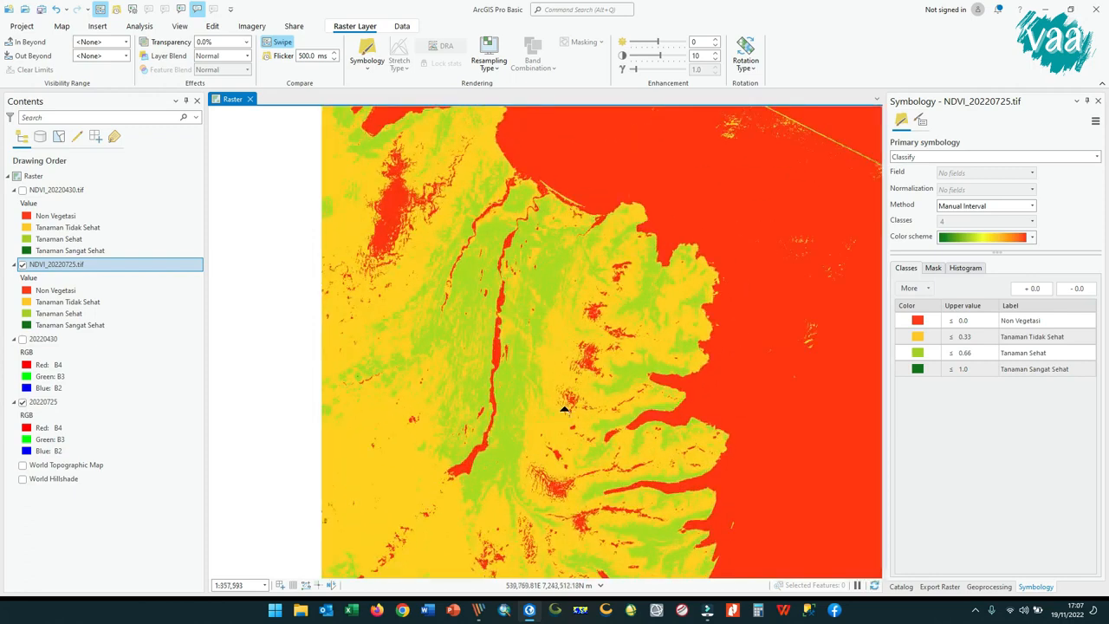
scroll(559, 387, "down", 3)
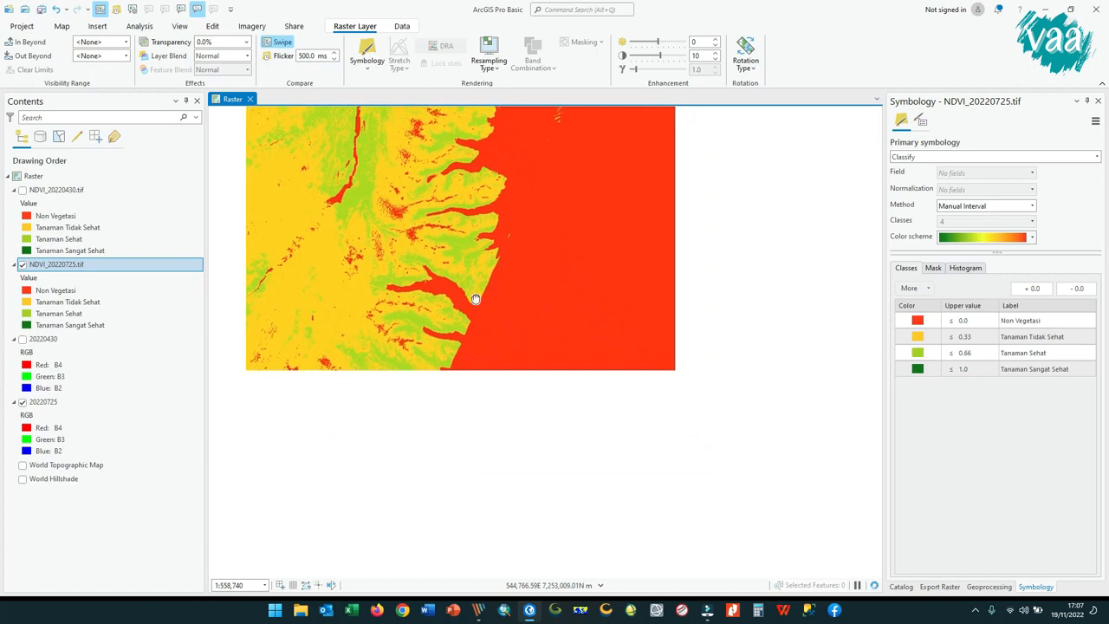
left_click_drag(453, 290, 481, 313)
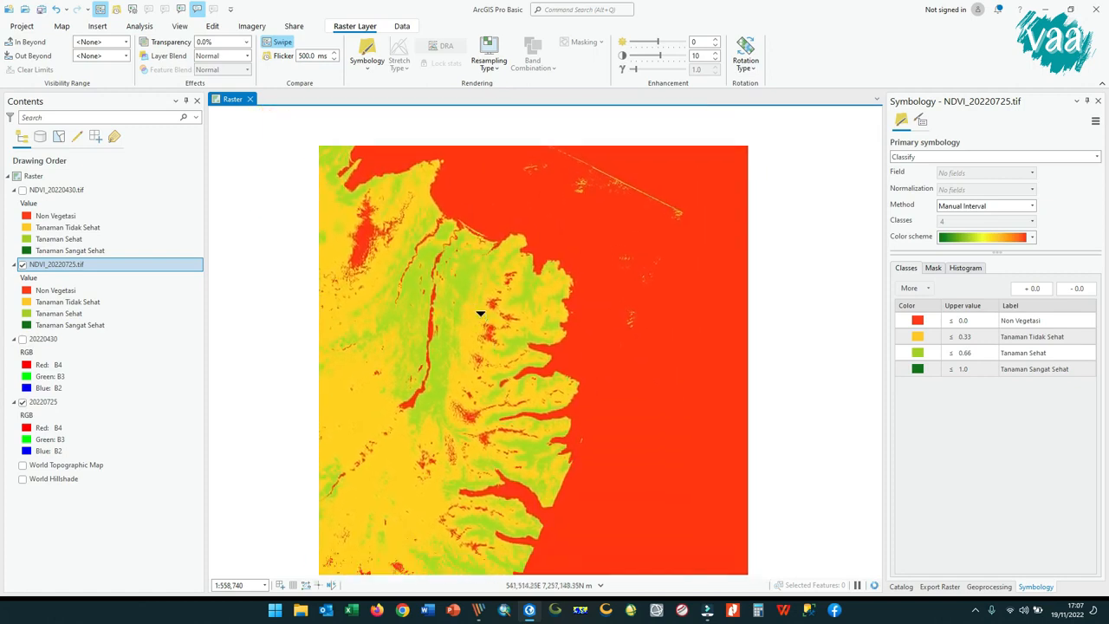
Step: Hide NDVI_20220725.tif, show 20220430, and inspect that image over the central valley, snow-covered mountains and eastern fjords
left_click(23, 264)
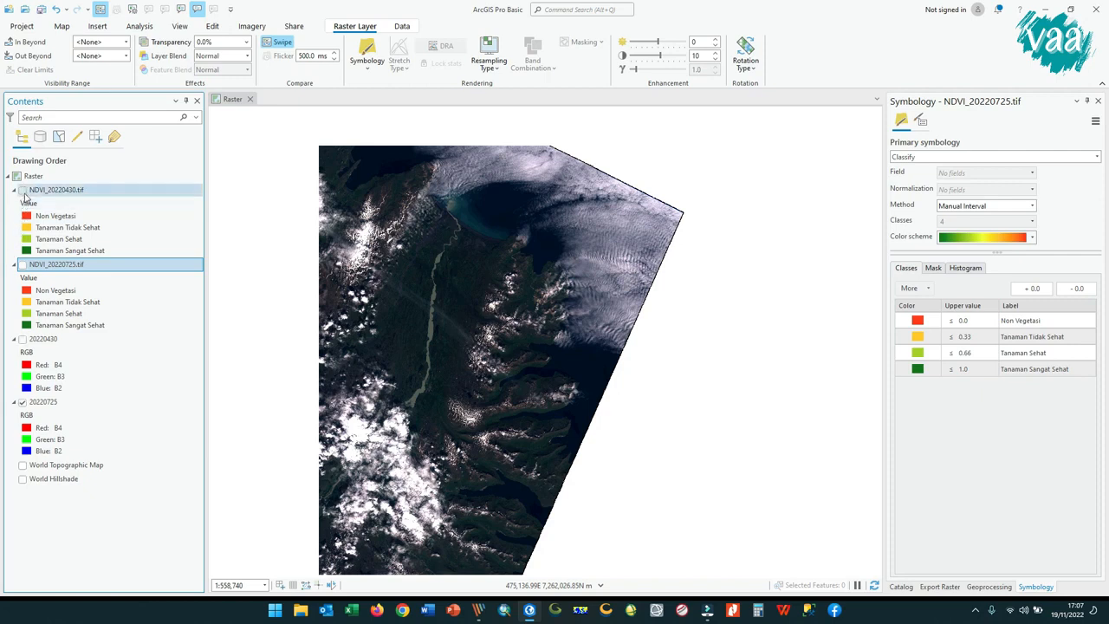
left_click(23, 339)
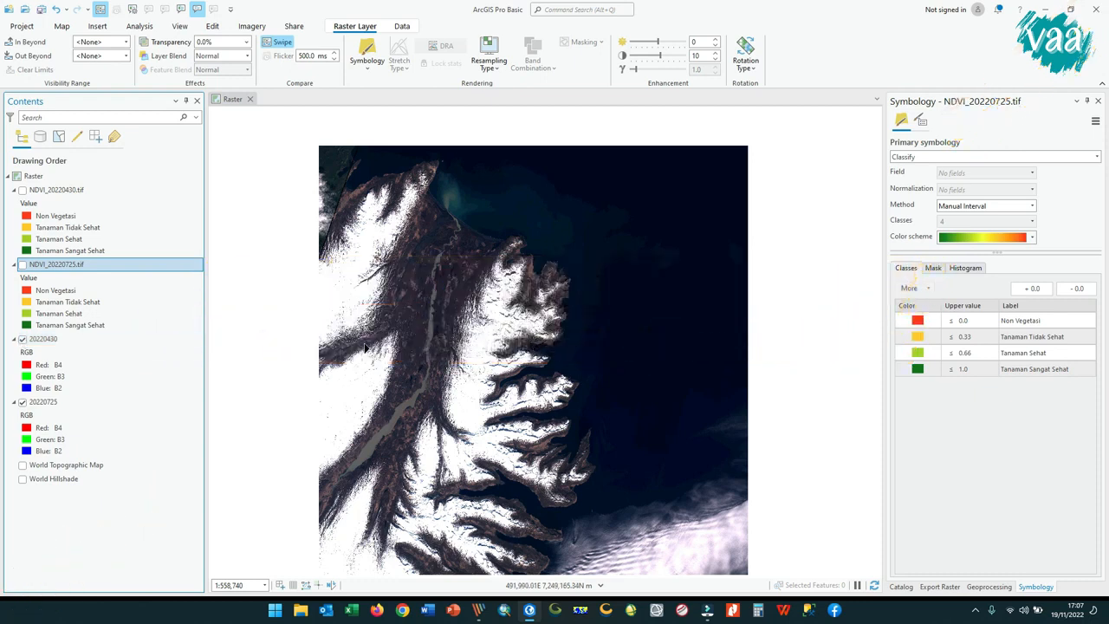
scroll(524, 447, "down", 2)
left_click_drag(525, 449, 624, 370)
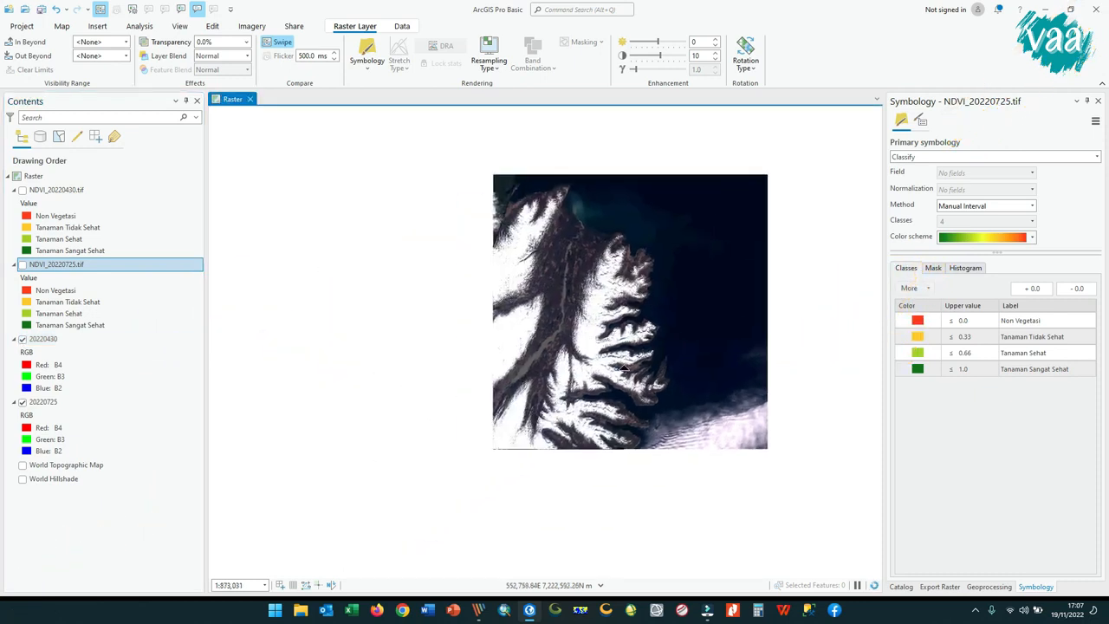
scroll(615, 279, "up", 2)
scroll(615, 279, "up", 2)
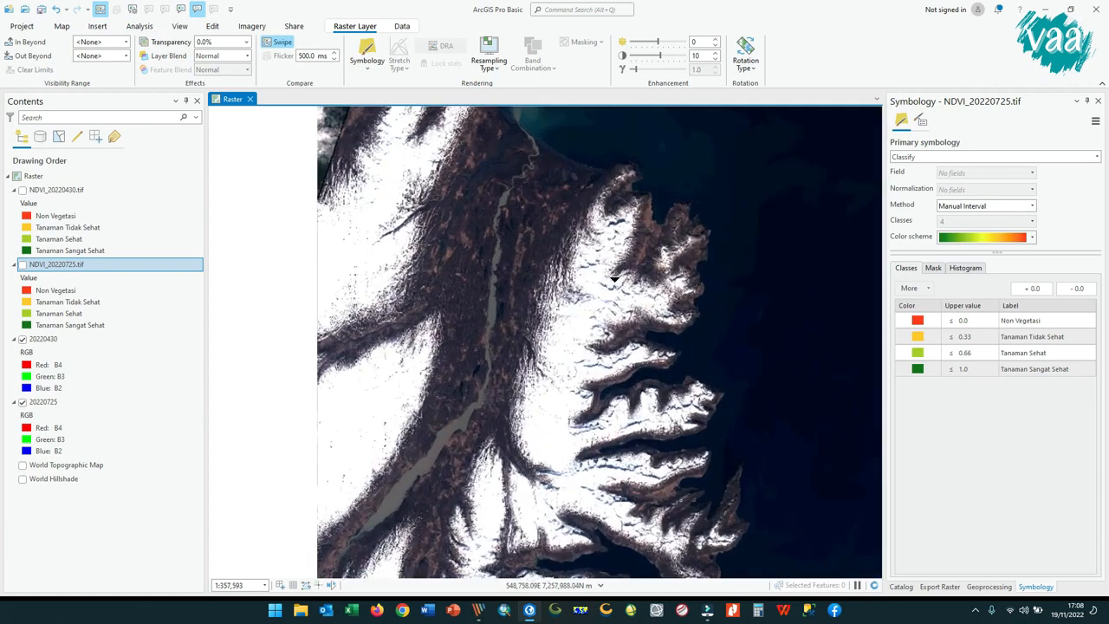
left_click_drag(464, 214, 466, 257)
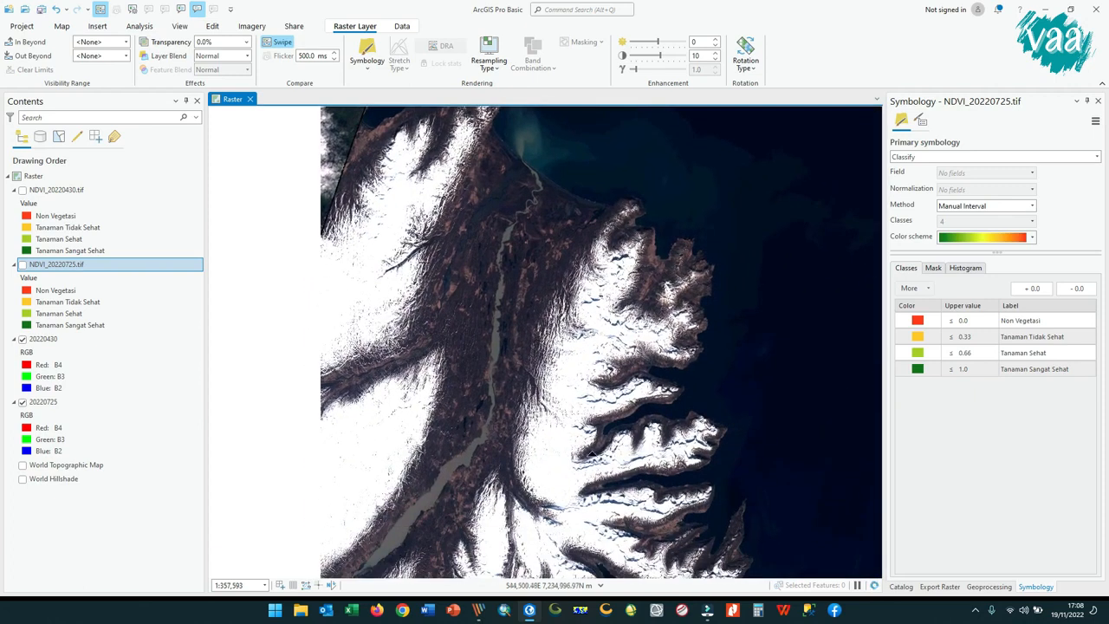
scroll(592, 458, "up", 1)
scroll(500, 366, "up", 1)
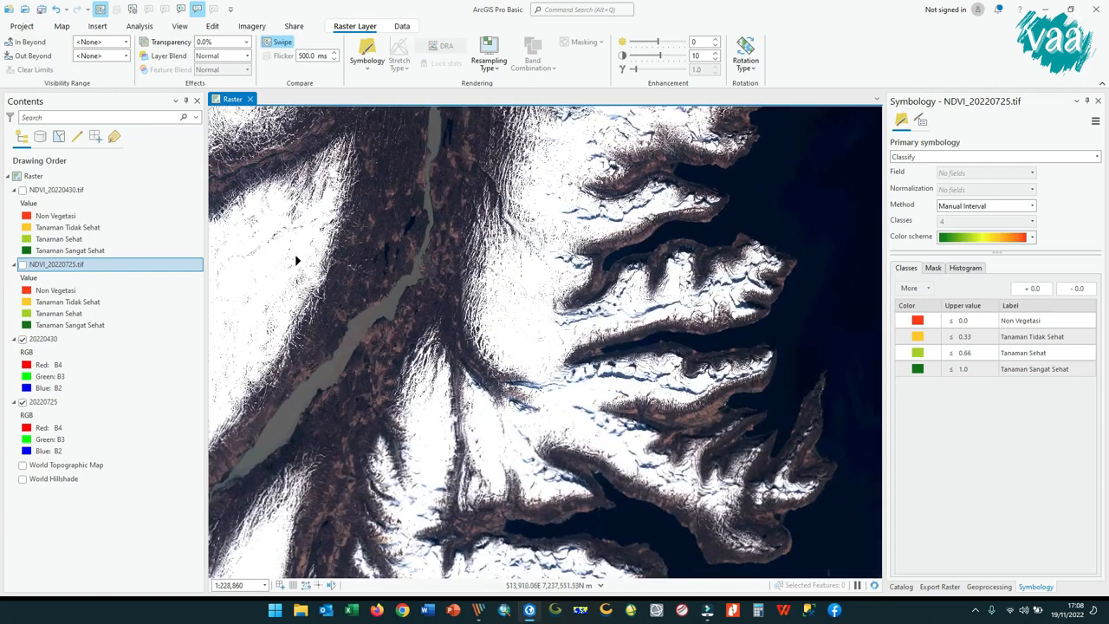
left_click_drag(297, 260, 492, 407)
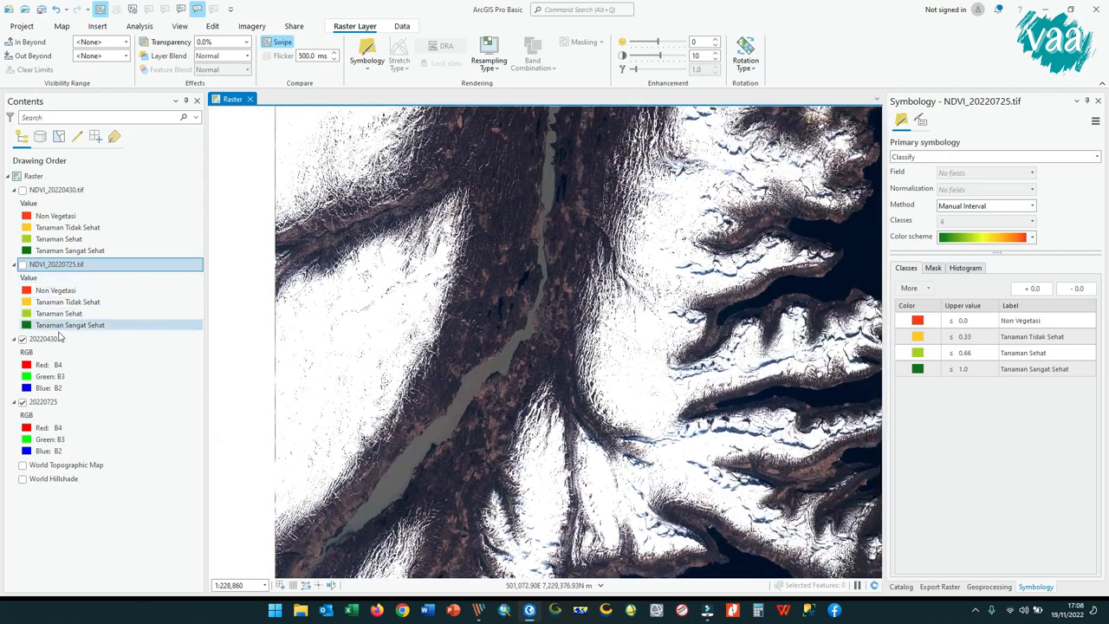
Step: Review the spectral indices available for 20220430 and open the Calculator function from the Math raster functions
left_click(251, 26)
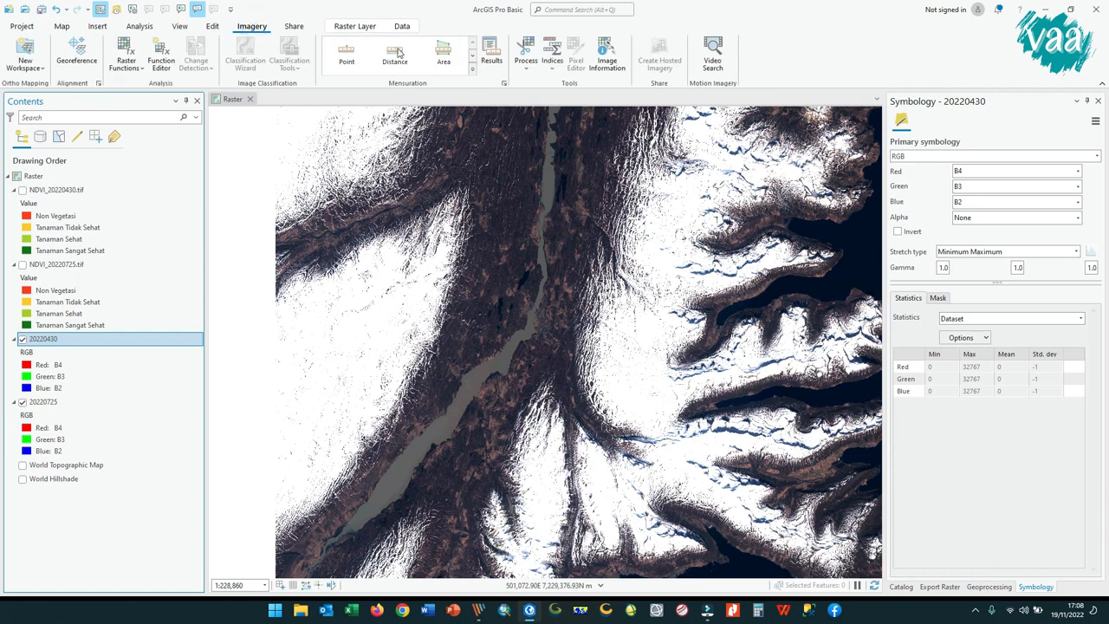
left_click(552, 56)
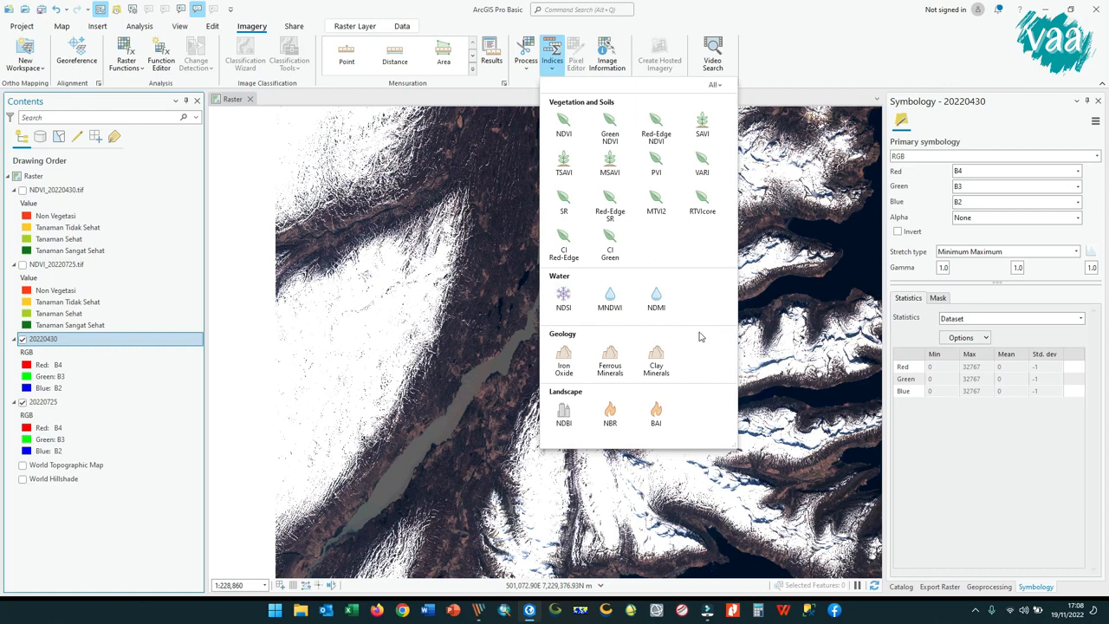
left_click(128, 59)
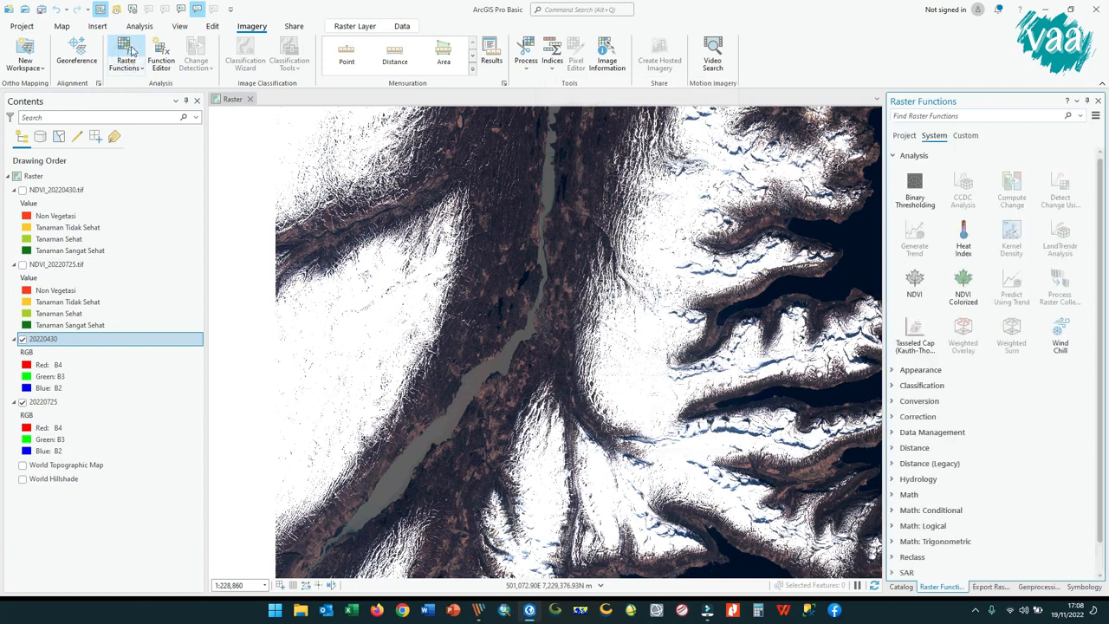
left_click_drag(885, 260, 700, 268)
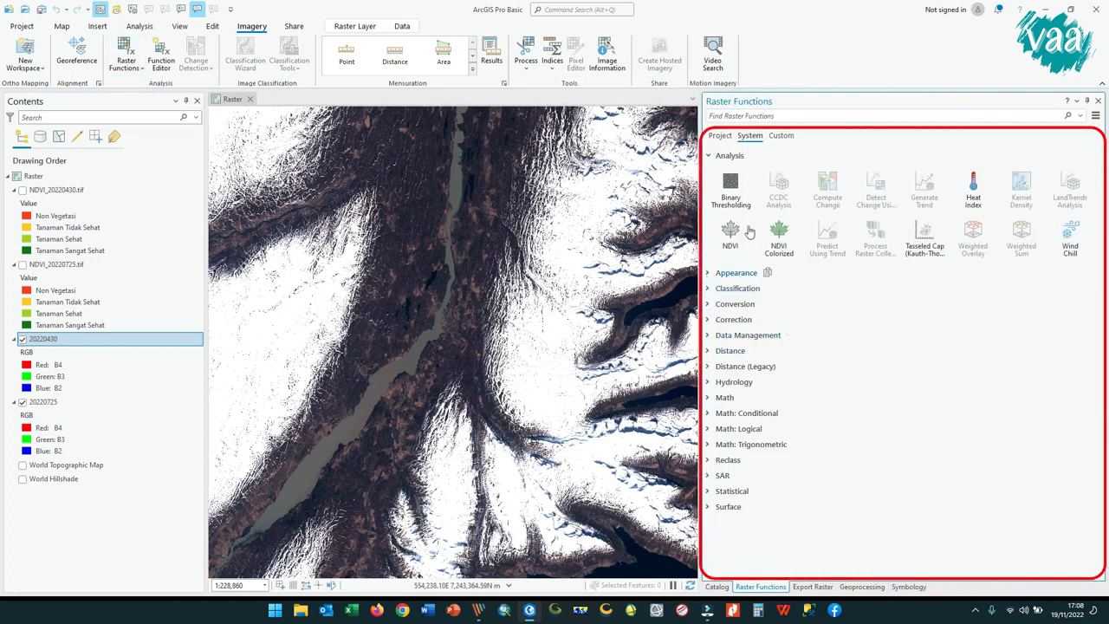
left_click(708, 156)
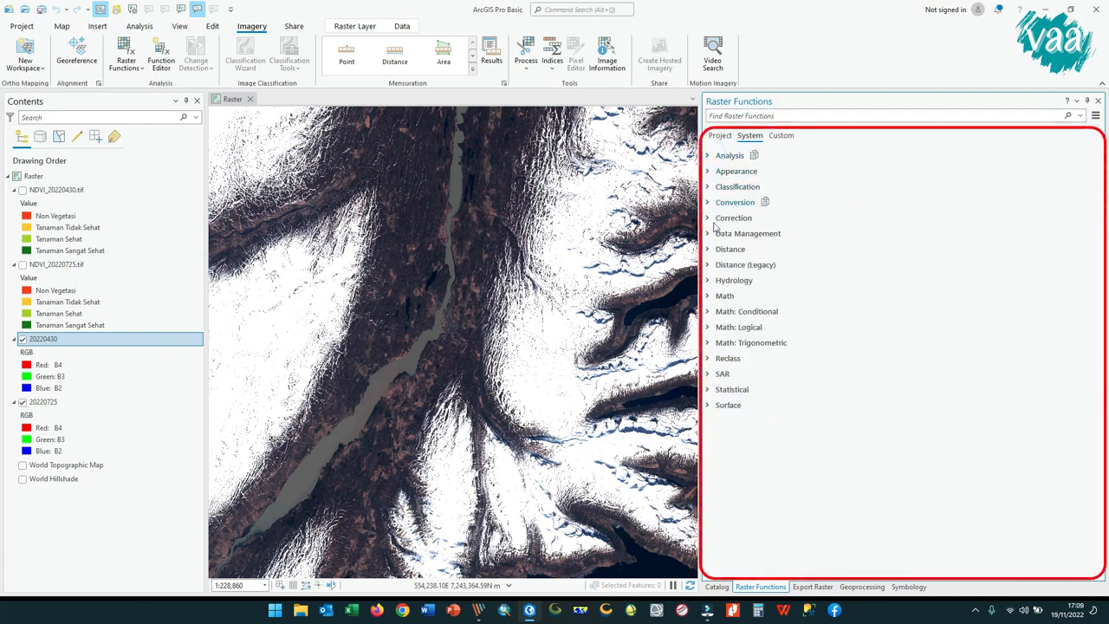
left_click(724, 295)
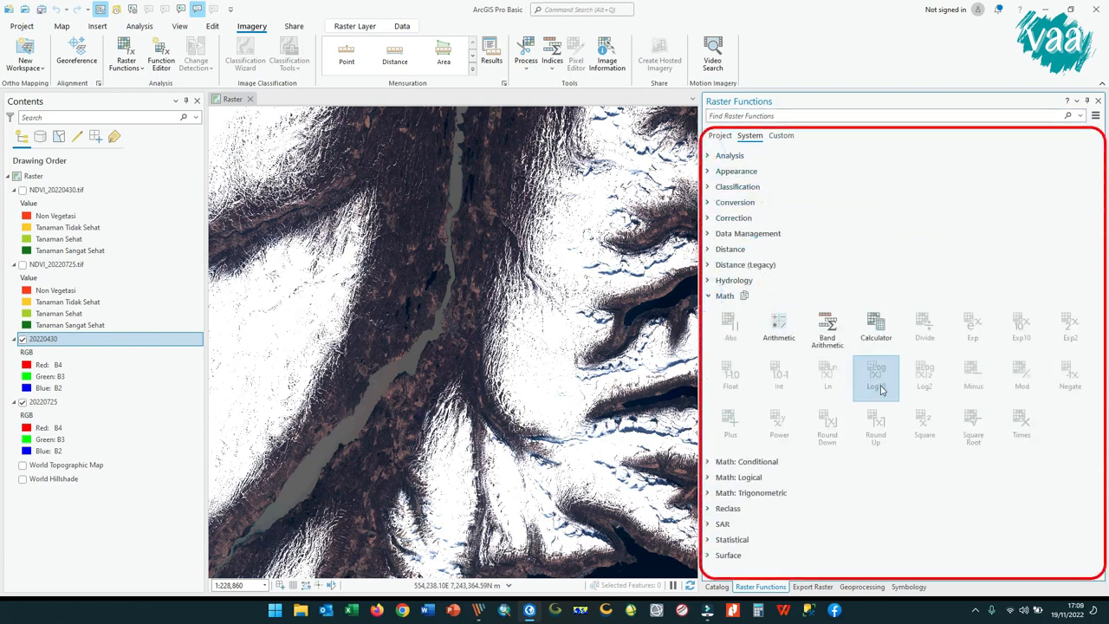
left_click(886, 324)
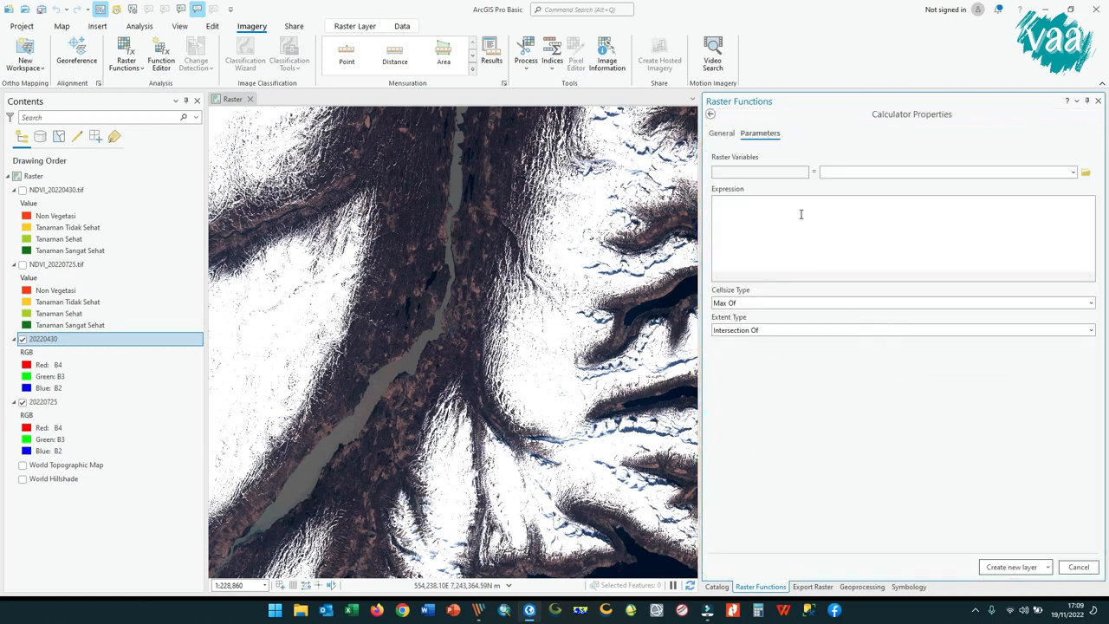
left_click(794, 173)
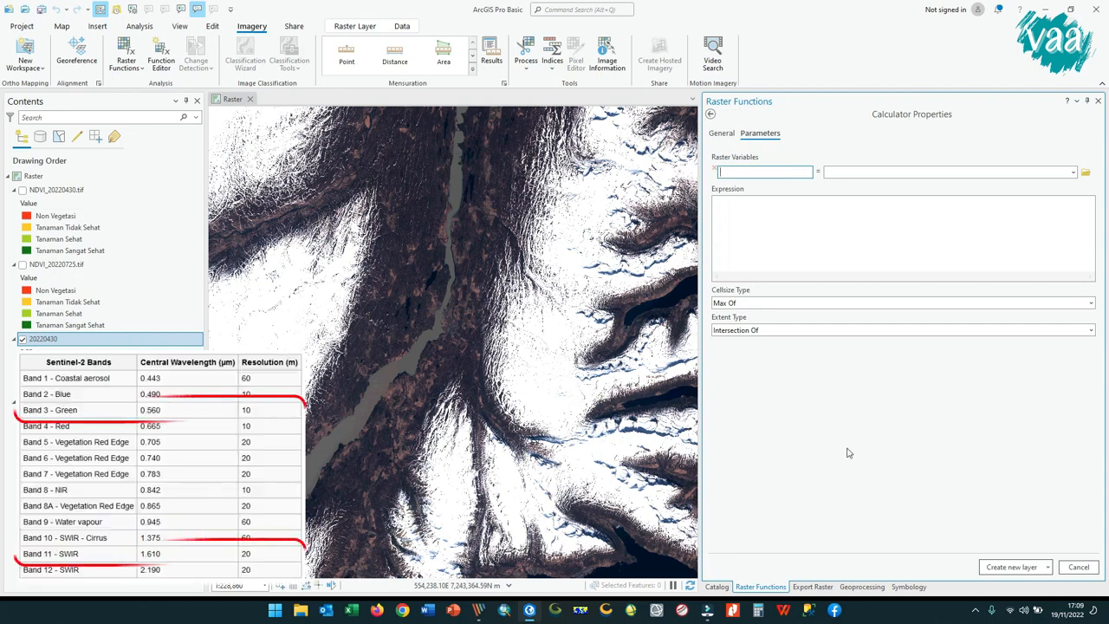
Step: Show the Sentinel 2B scene folders in the project catalog and hide the 20220430 and 20220725 images
left_click(716, 587)
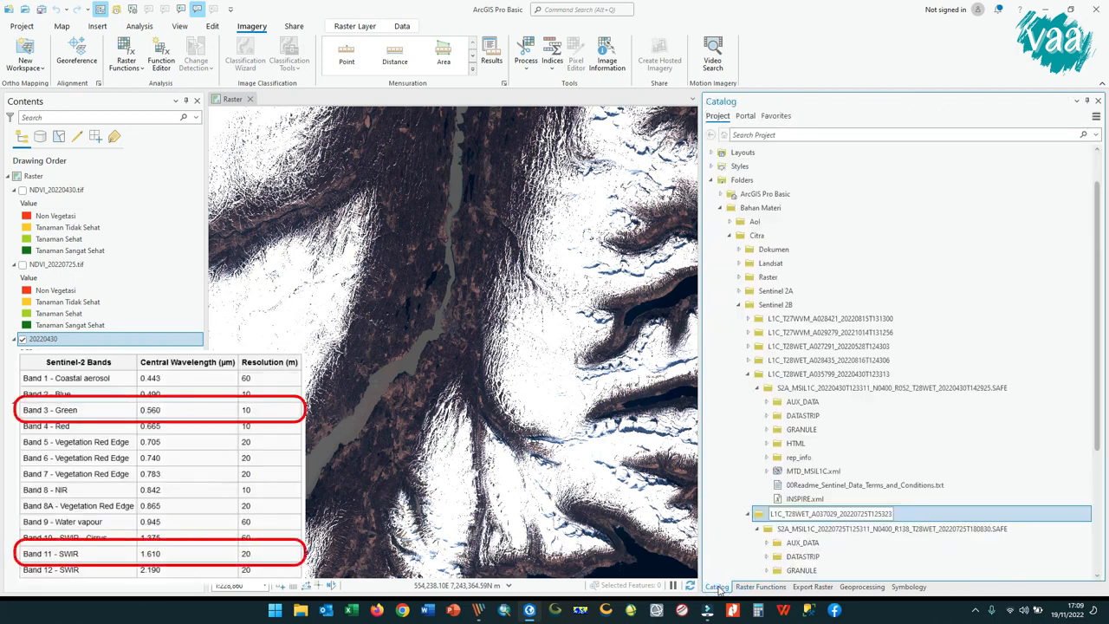
scroll(742, 482, "down", 2)
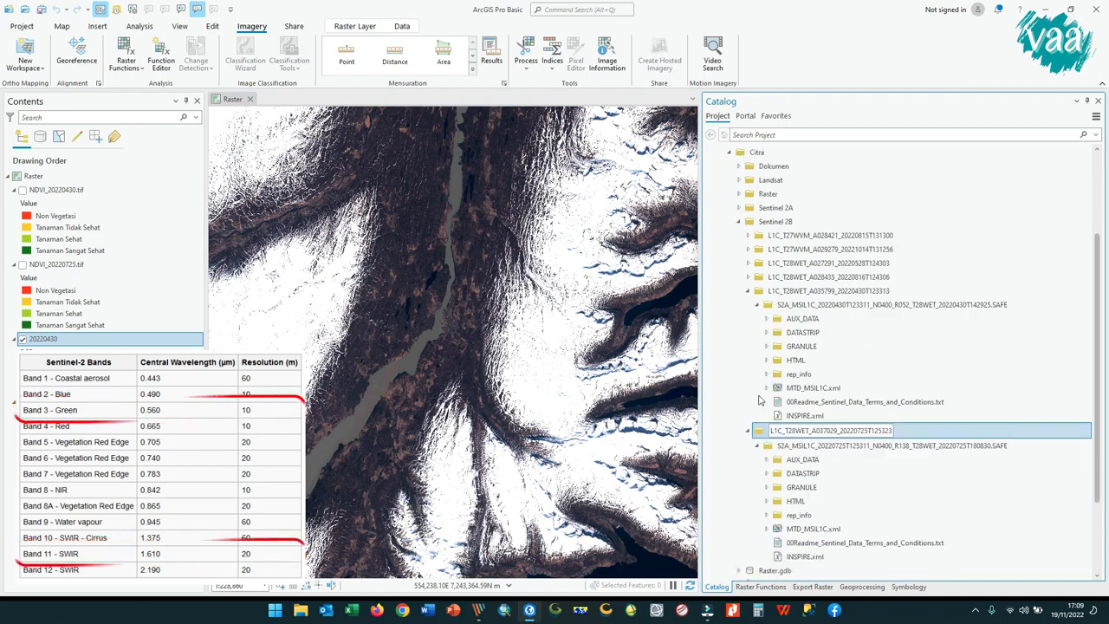
right_click(26, 341)
left_click(24, 339)
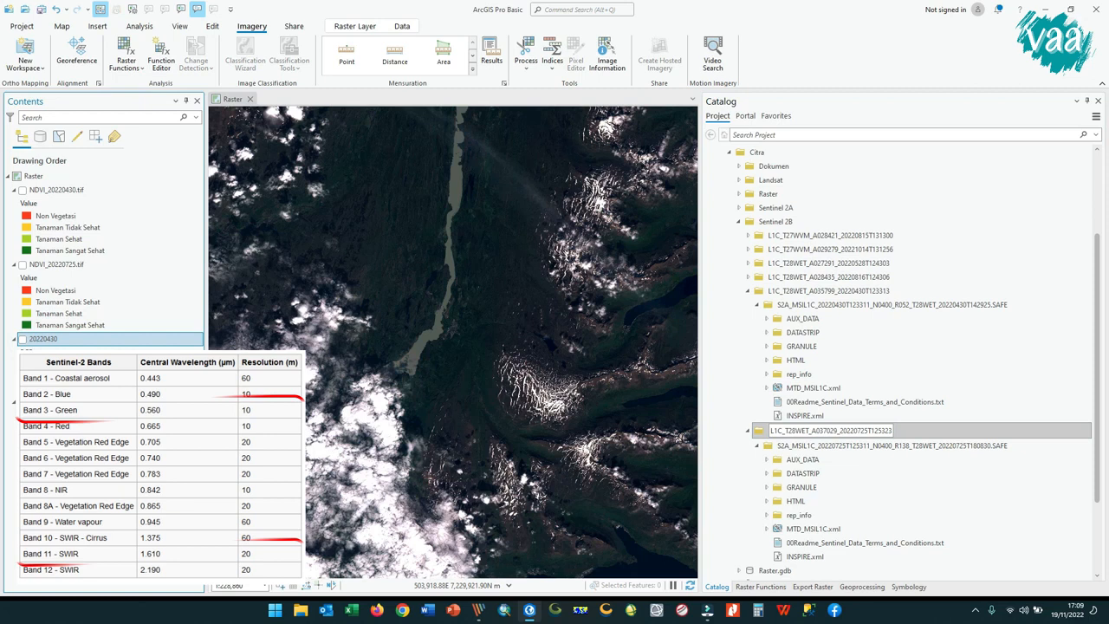
left_click(24, 401)
Step: Add T28WET_20220725T125311_B03.jp2 from the 20220725 scene's GRANULE IMG_DATA folder to the map without calculating statistics
left_click(733, 478)
scroll(733, 478, "down", 1)
double_click(802, 457)
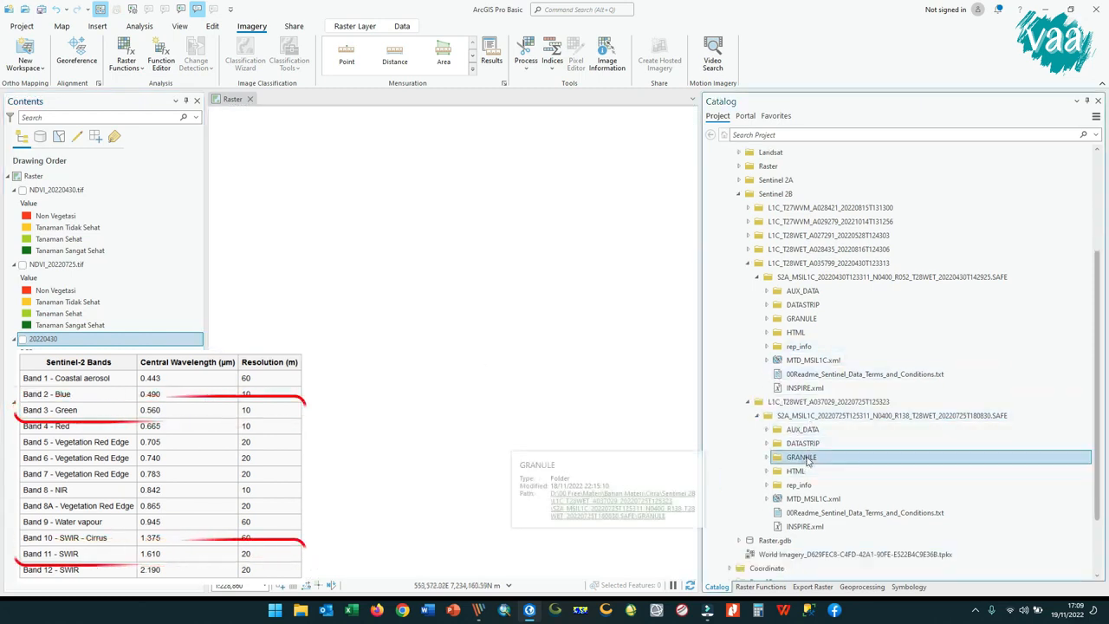
double_click(810, 471)
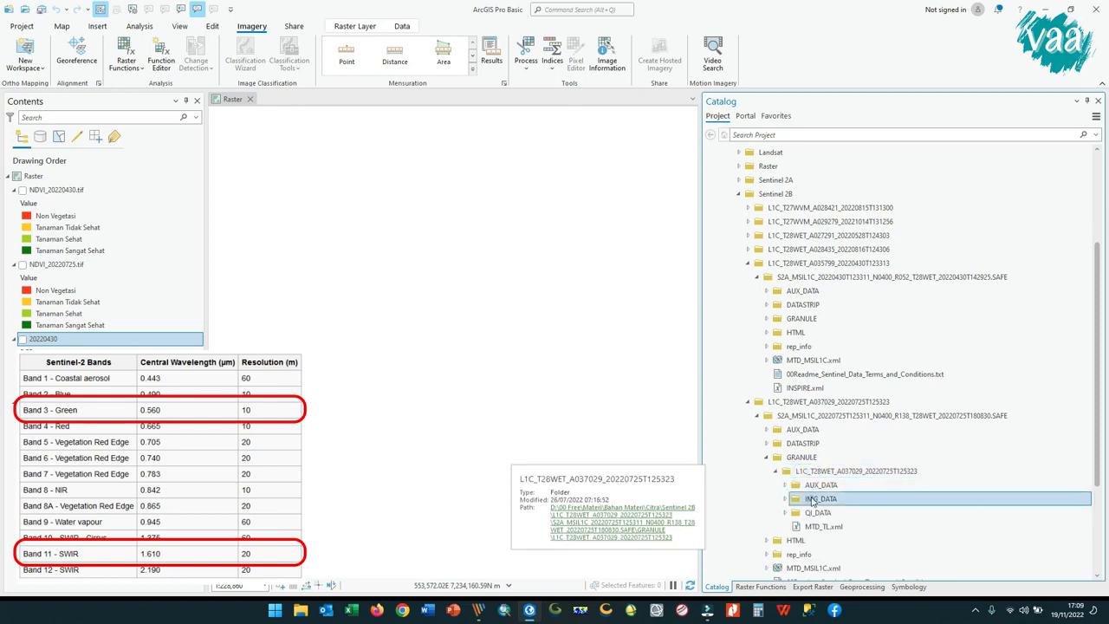
double_click(820, 499)
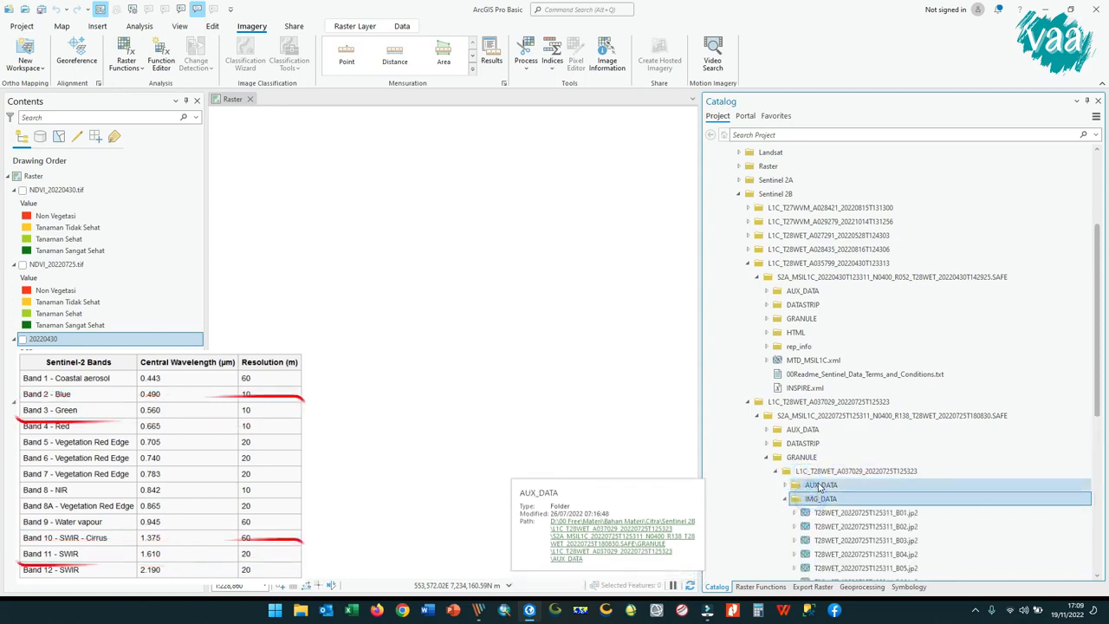
scroll(821, 483, "down", 2)
left_click(847, 457)
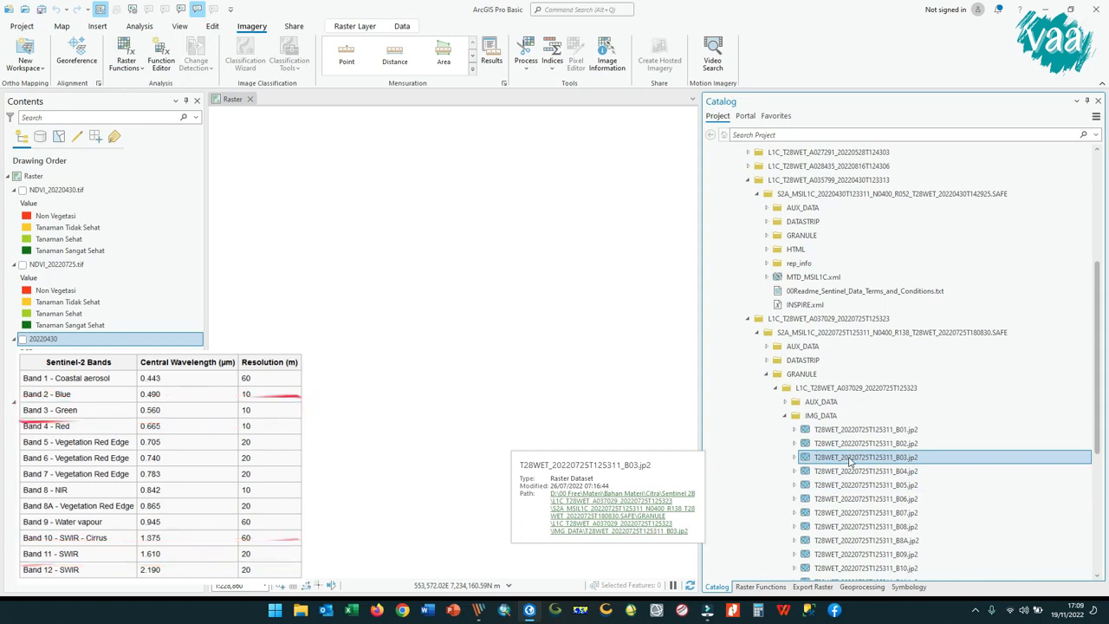
scroll(917, 459, "down", 1)
left_click(917, 431)
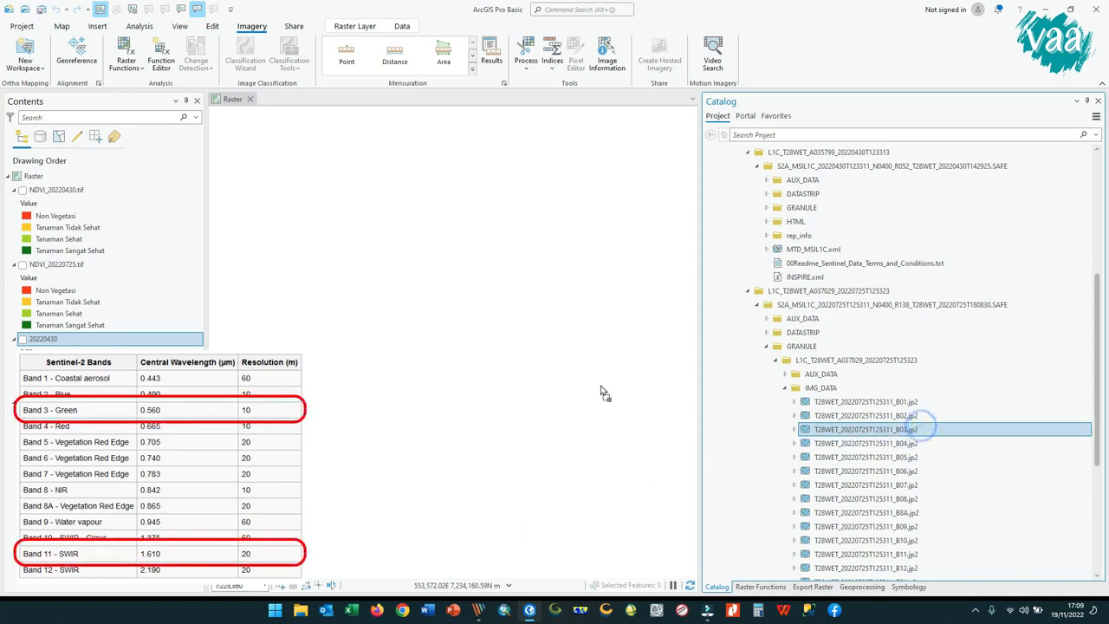
left_click(614, 344)
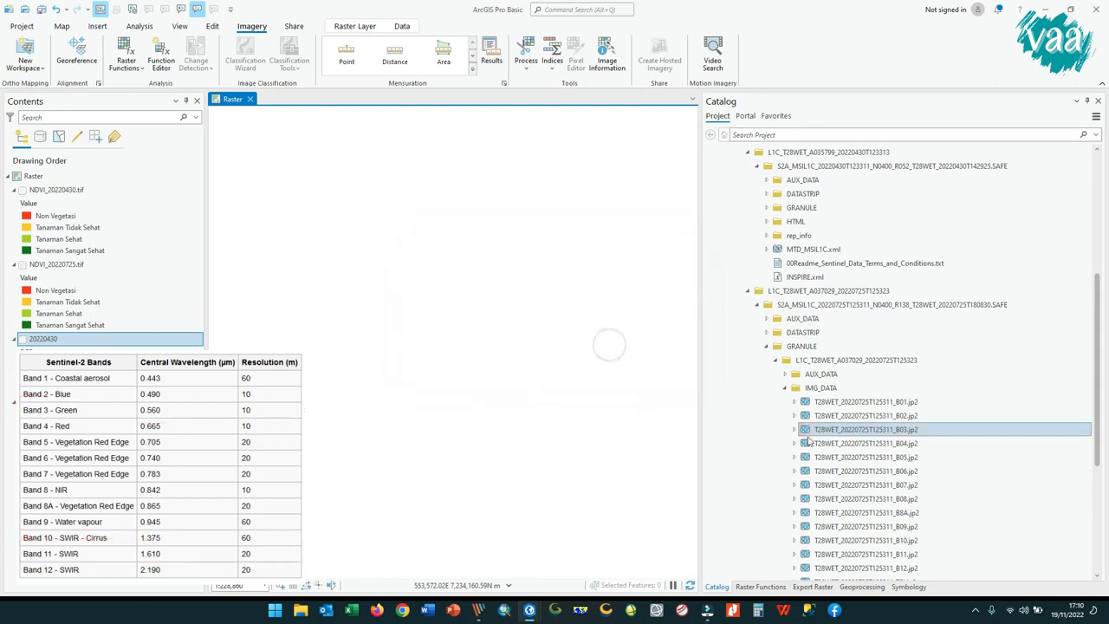
Step: Add the SWIR band T28WET_20220725T125311_B11.jp2 to the map without calculating statistics
scroll(816, 442, "down", 2)
left_click(945, 474)
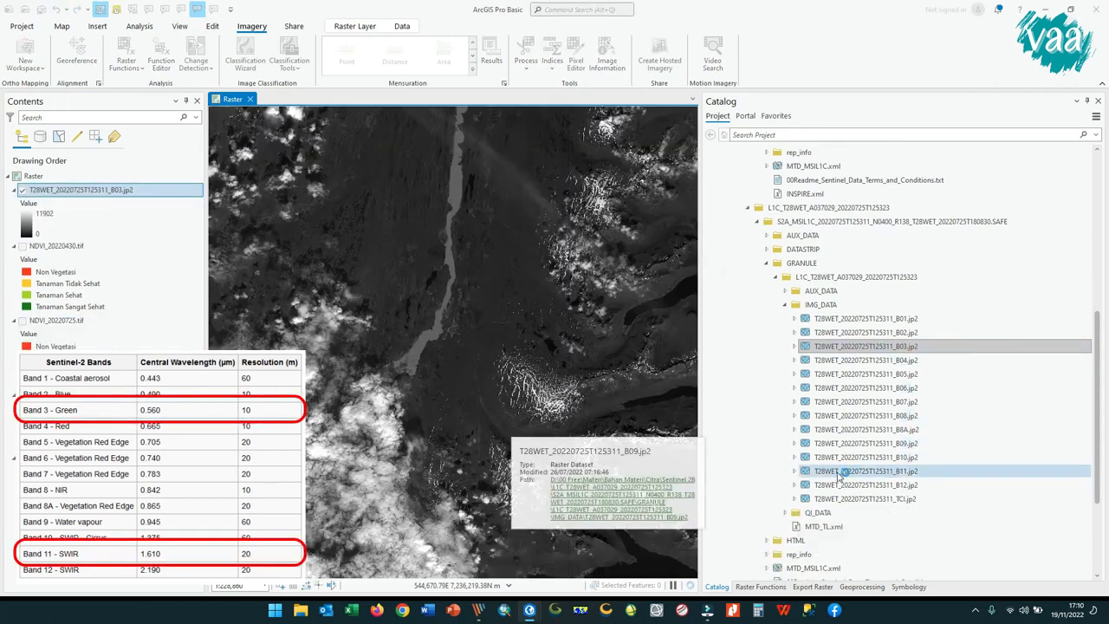
left_click_drag(944, 476, 616, 351)
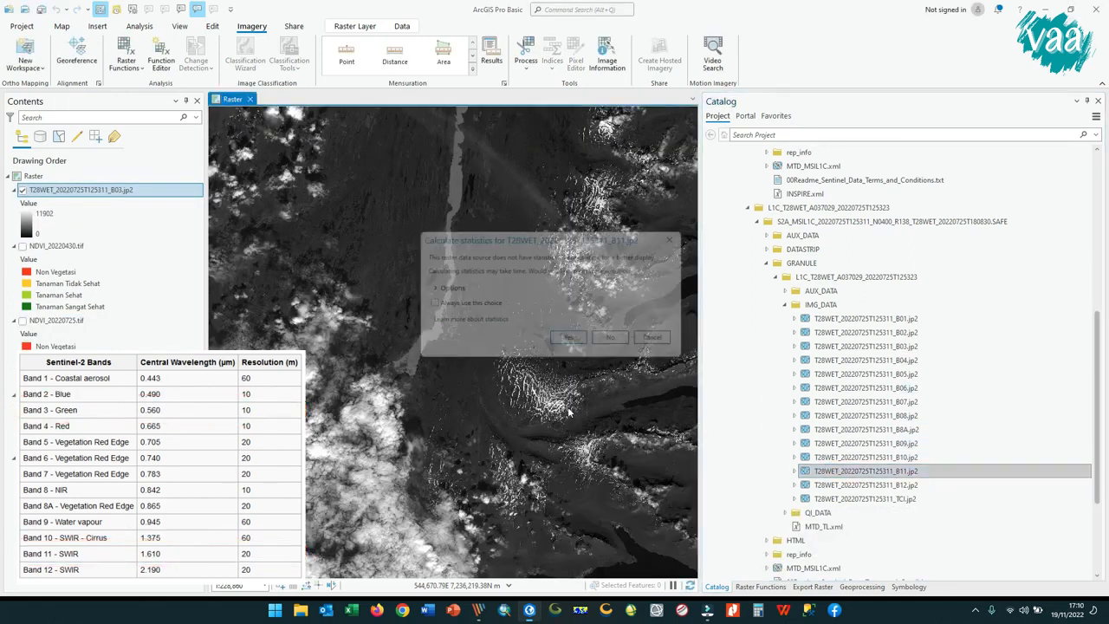
left_click(618, 344)
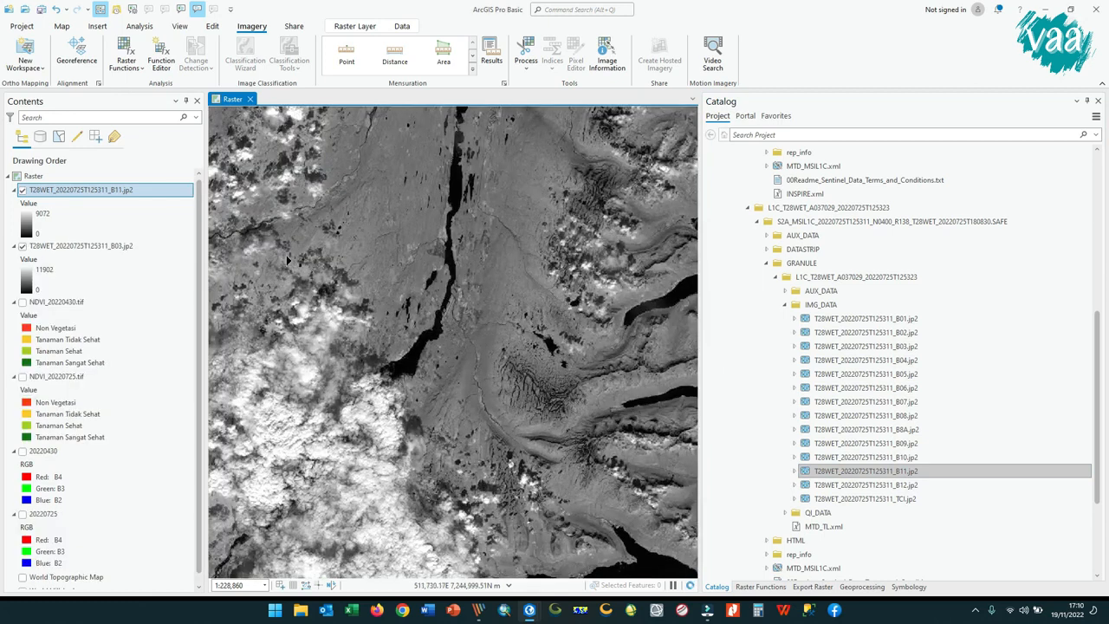
Step: Group the T28WET_20220725T125311_B11.jp2 and T28WET_20220725T125311_B03.jp2 layers into a new group layer
left_click(43, 515)
left_click(78, 190)
left_click(78, 246, "ctrl")
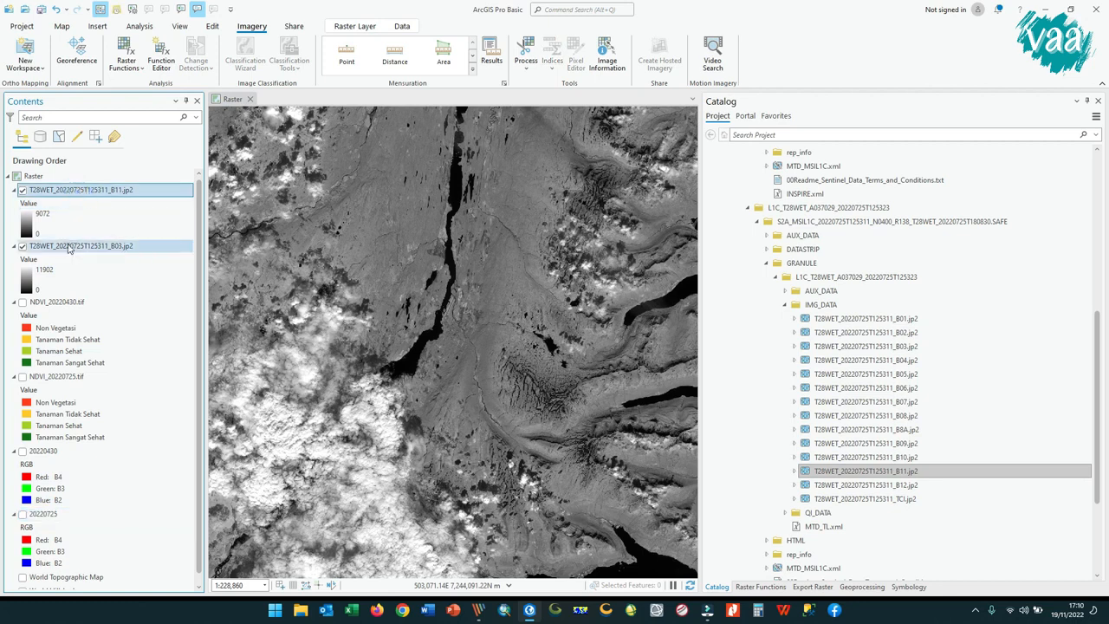
right_click(50, 246)
left_click(122, 58)
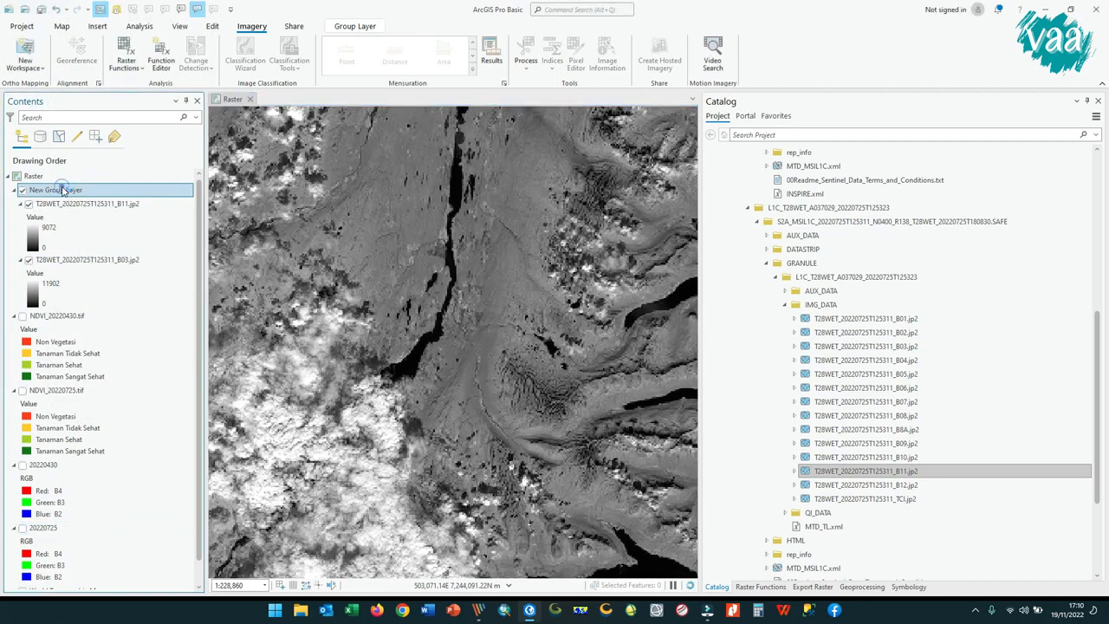
Step: Rename the new group layer as 20220725
double_click(64, 190)
key("Escape")
left_click(77, 192)
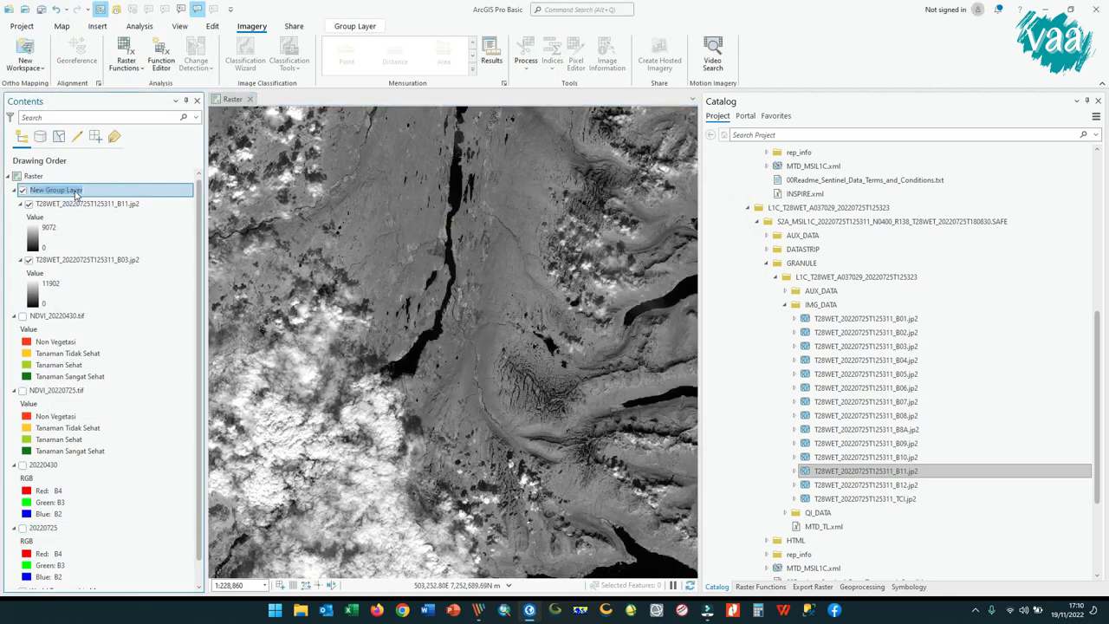
Step: Shorten the two band layer names in the 20220725 group to 20220725_B11.jp2 and 20220725_B03.jp2
left_click(93, 206)
left_click(102, 206)
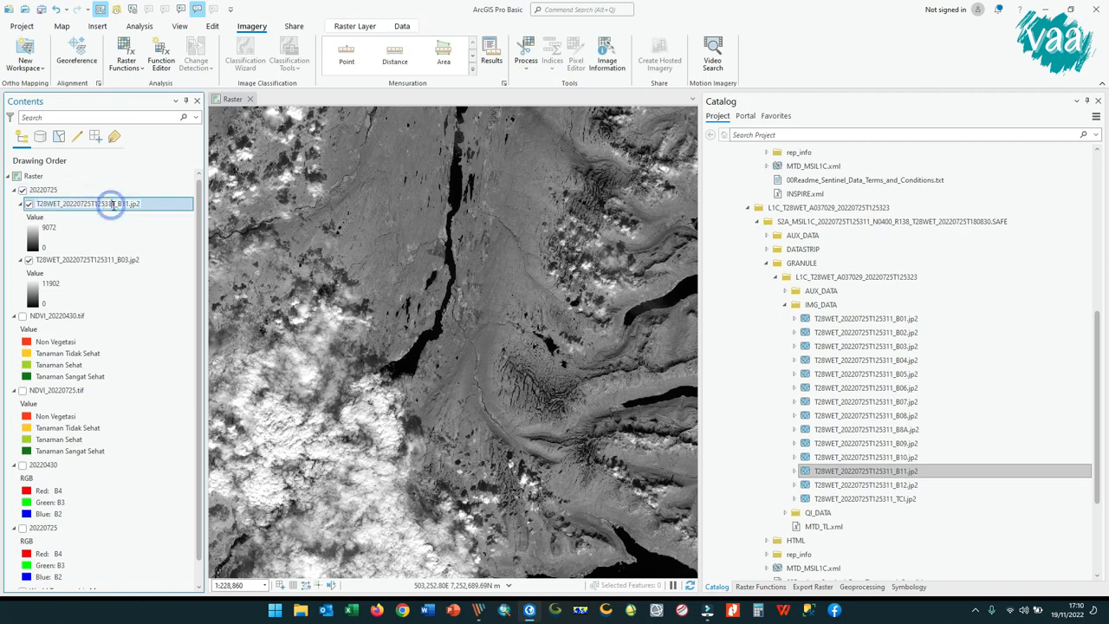
type("20220725")
left_click(72, 263)
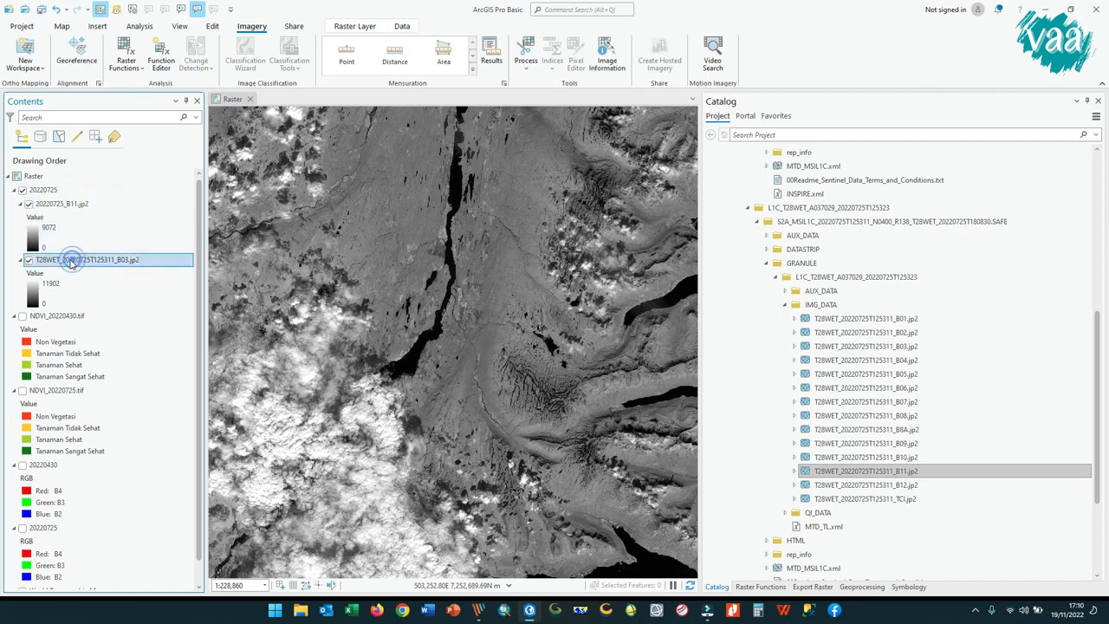
left_click(117, 259)
left_click(152, 341)
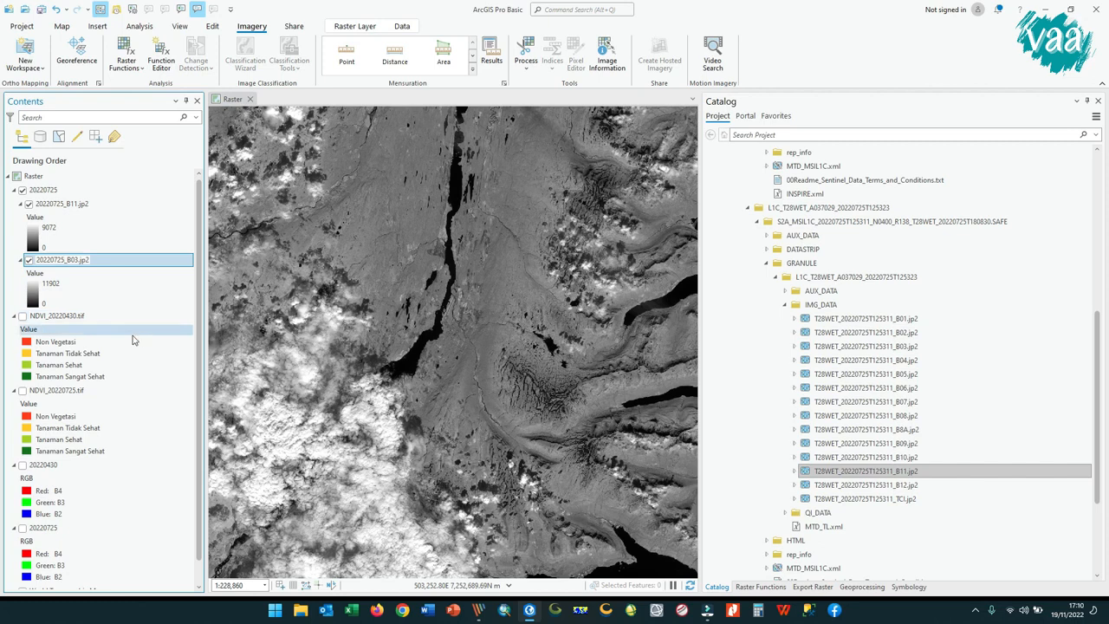
Step: Add T28WET_20220430T123311_B03.jp2 and T28WET_20220430T123311_B11.jp2 from the 20220430 scene's GRANULE IMG_DATA folder to the map without calculating statistics
scroll(806, 260, "up", 3)
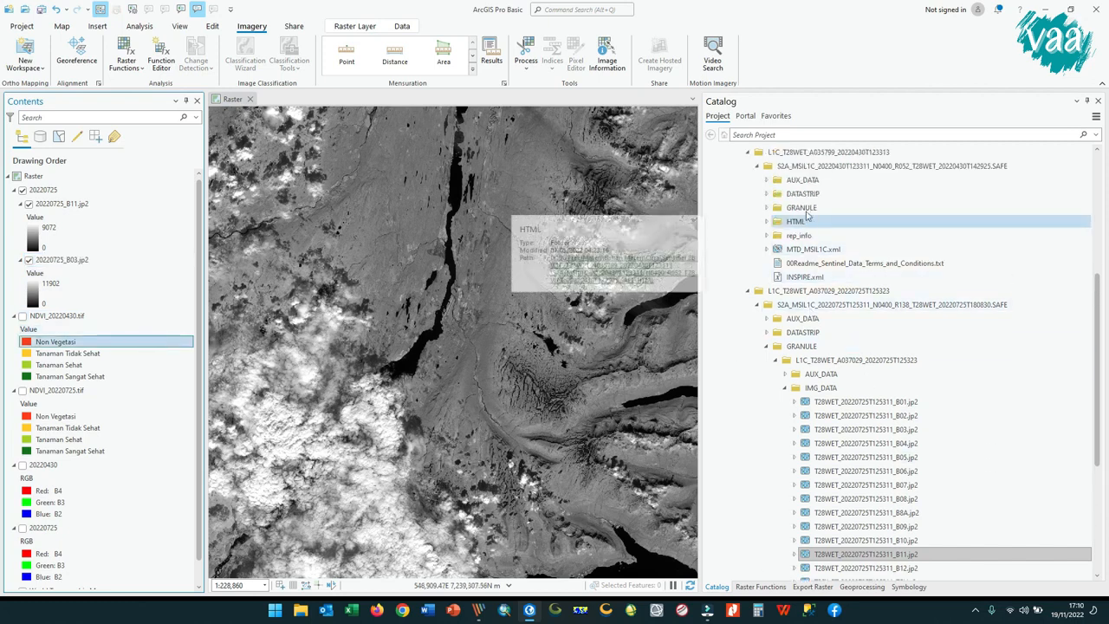
left_click(804, 209)
double_click(805, 222)
double_click(809, 248)
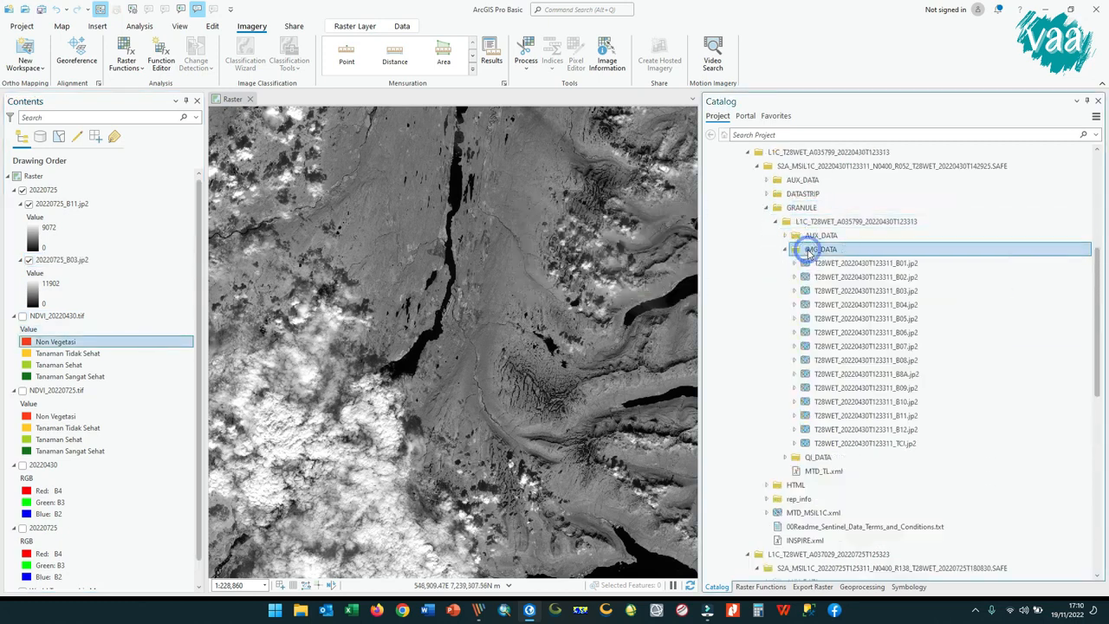
left_click(870, 290)
left_click(892, 415, "ctrl")
left_click_drag(892, 415, 519, 230)
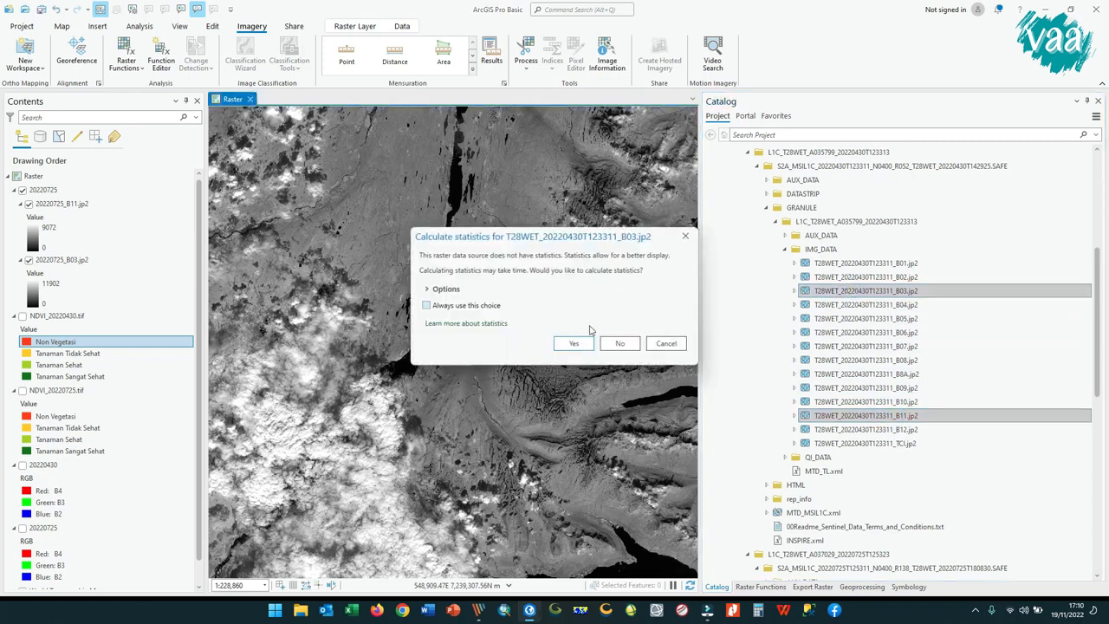
left_click(619, 344)
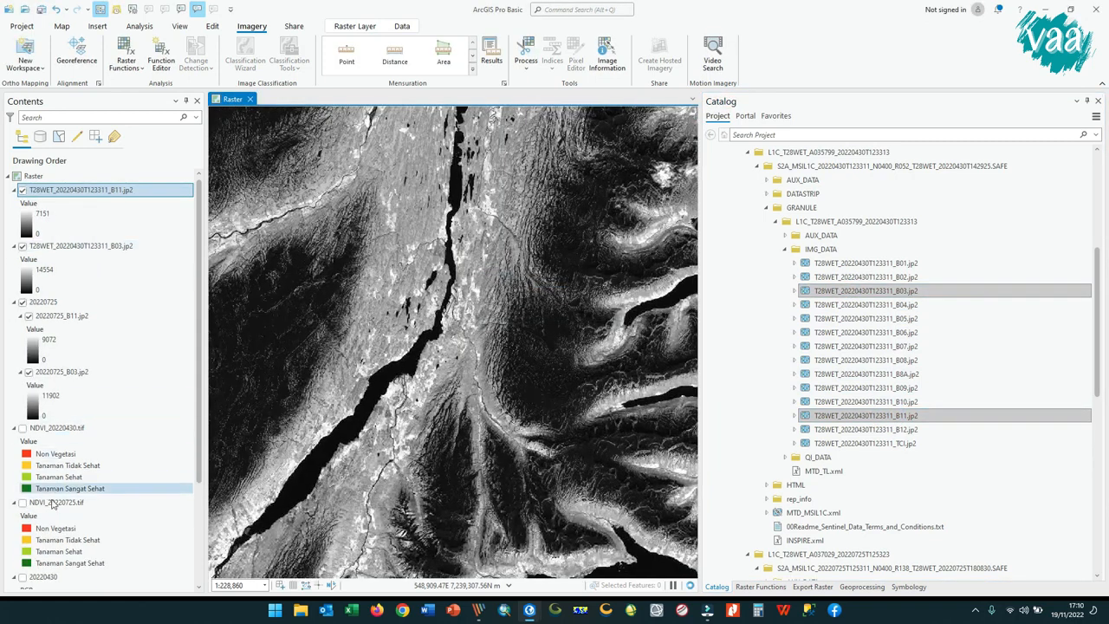
Step: Group the T28WET_20220430T123311_B11.jp2 and T28WET_20220430T123311_B03.jp2 layers into a new group layer named 20220430
left_click(73, 429)
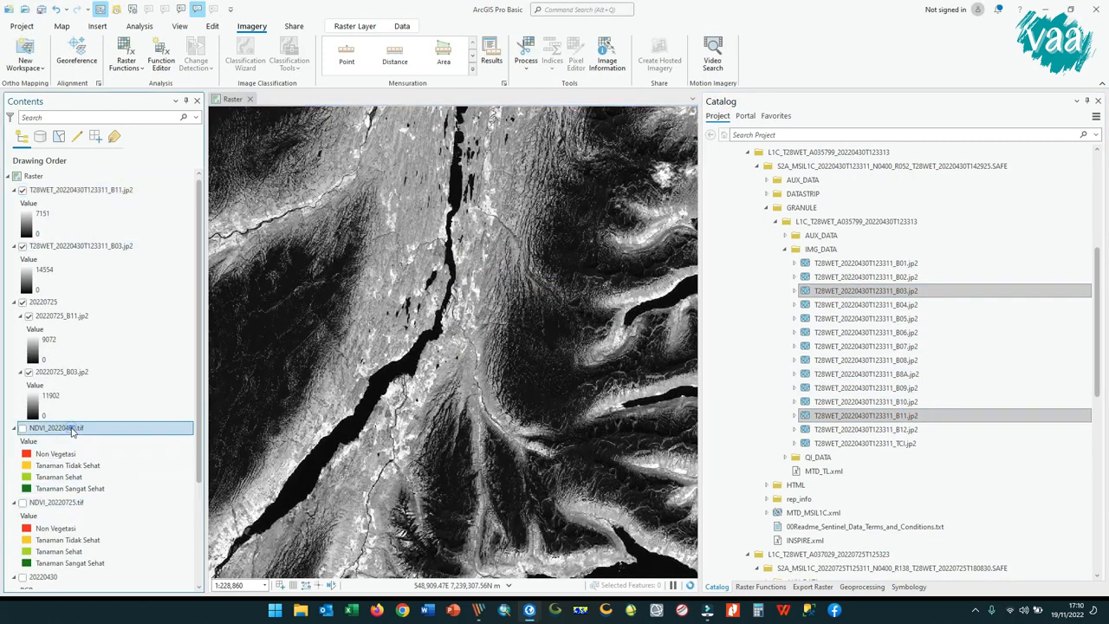
left_click(53, 430)
left_click_drag(48, 427, 77, 428)
key("ctrl+c")
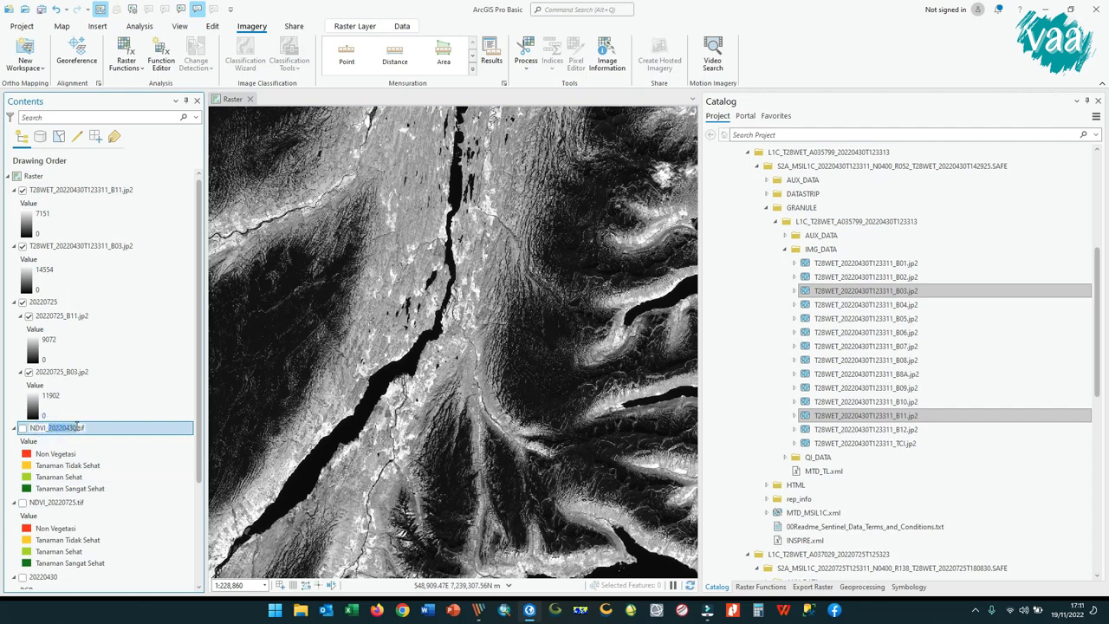
left_click(49, 191)
left_click(48, 248, "ctrl")
right_click(48, 248)
left_click(74, 248)
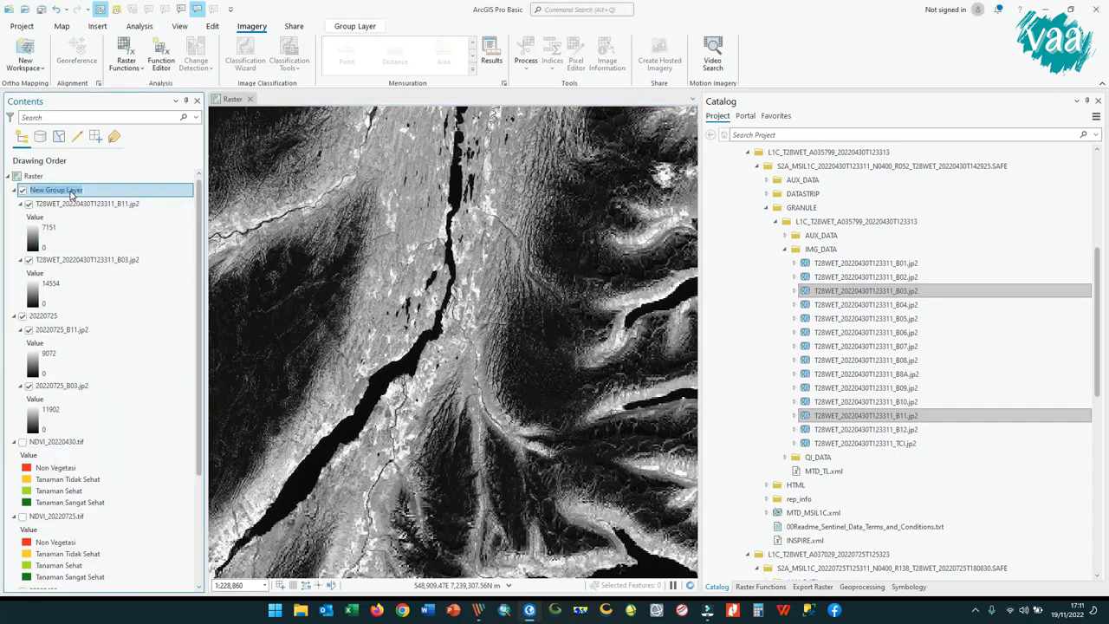
type("20220430")
Step: Shorten the band layer names in the 20220430 group to 20220430_B11.jp2 and 20220430_B03.jp2, and zoom the map to the group
left_click(110, 204)
left_click(113, 206)
left_click_drag(119, 204, 37, 205)
key("ctrl+v")
left_click(90, 259)
left_click(121, 259)
left_click_drag(116, 259, 36, 259)
key("ctrl+v")
left_click(67, 317)
right_click(28, 190)
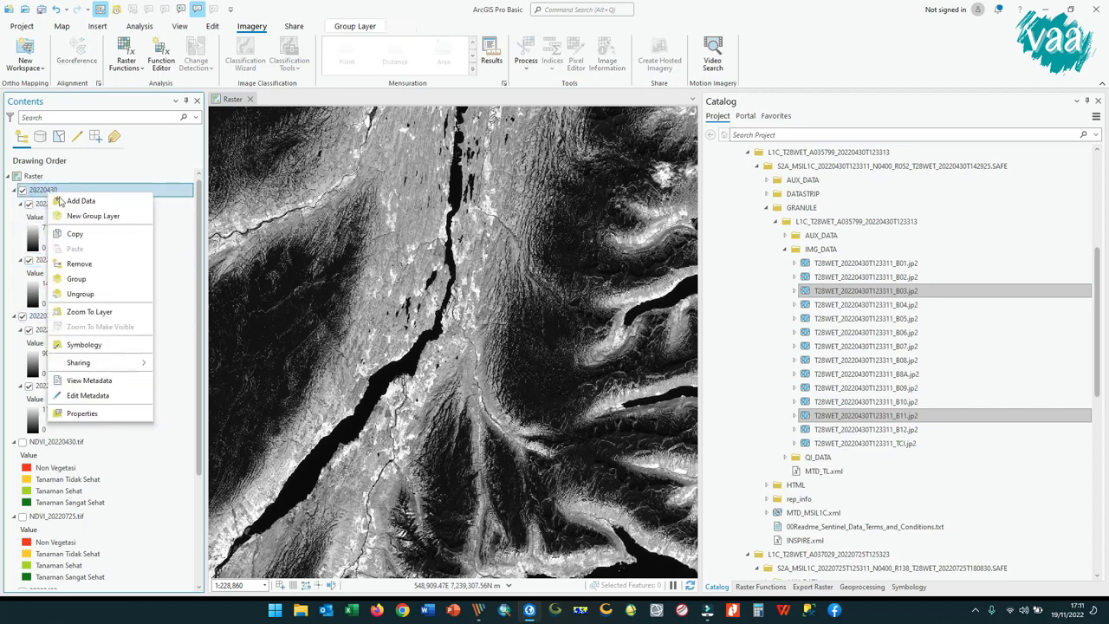
left_click(84, 315)
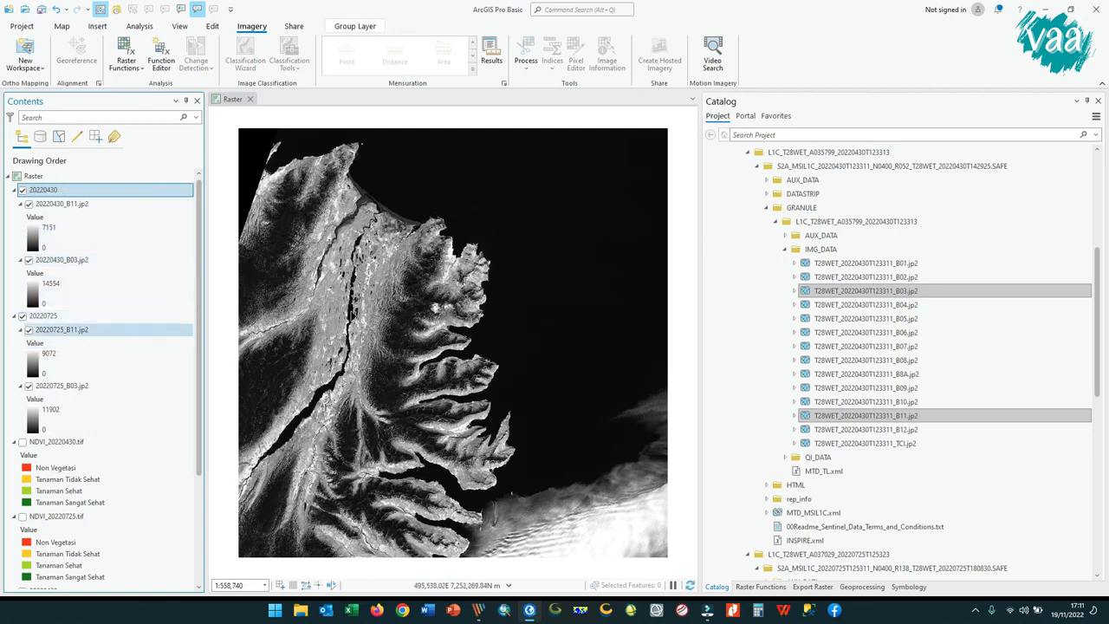
Step: Show the Calculator raster function's parameters and collapse the legends of all band, NDVI and image layers
left_click(760, 586)
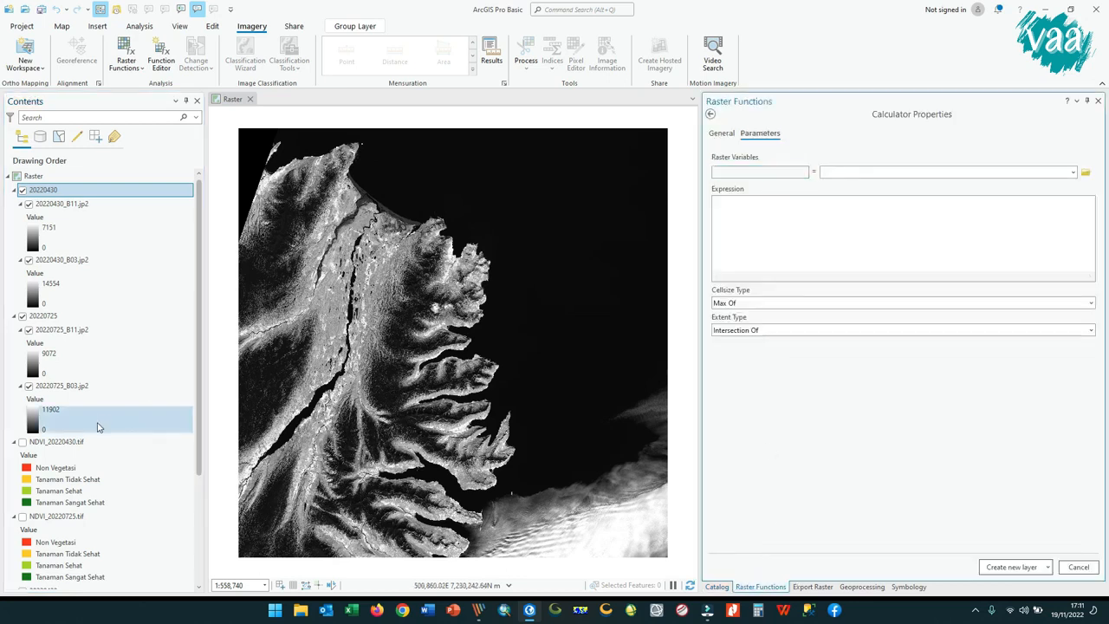
scroll(12, 451, "down", 3)
left_click(14, 468)
left_click(14, 442)
left_click(20, 387)
left_click(19, 332)
left_click(19, 318)
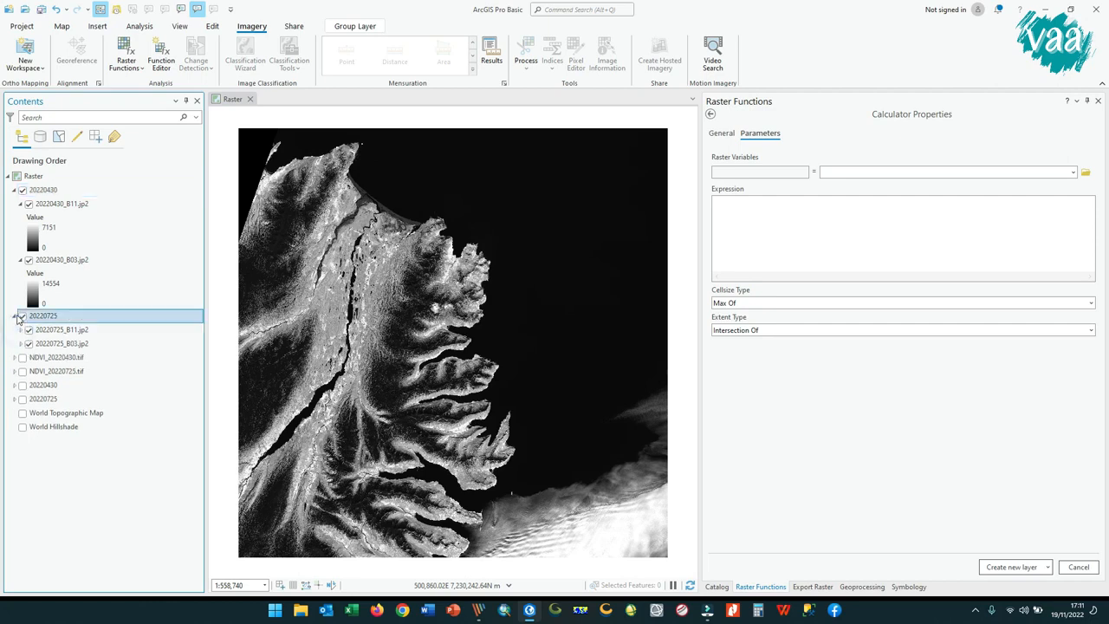
left_click(20, 204)
left_click(20, 217)
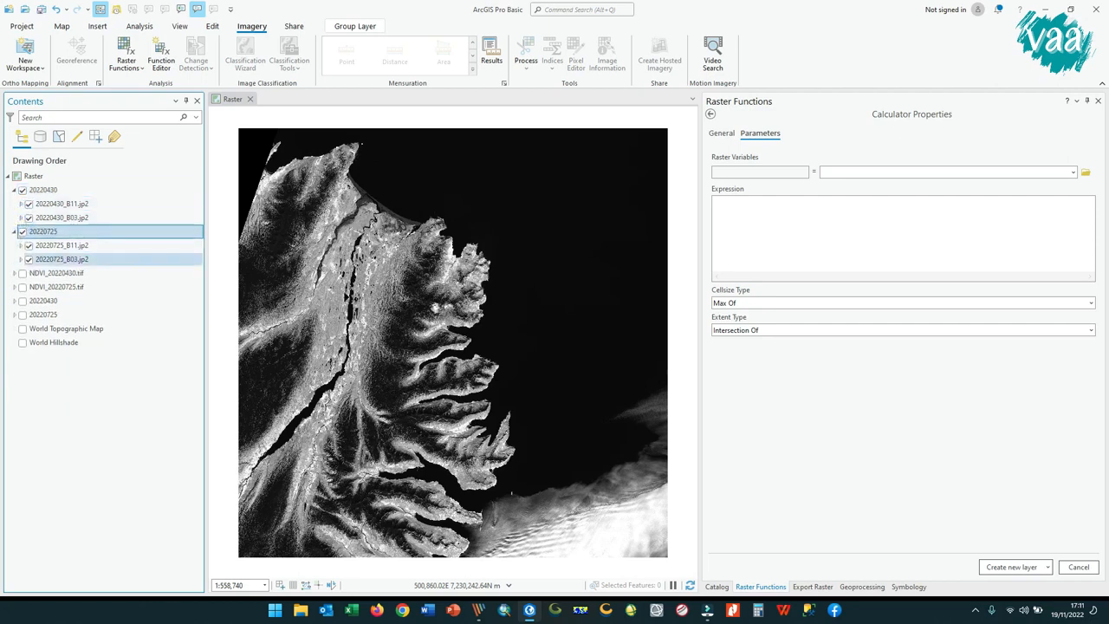
Step: Hide the 20220430 and 20220725 band groups and leave only the 20220725 RGB image displayed on the map
left_click(752, 171)
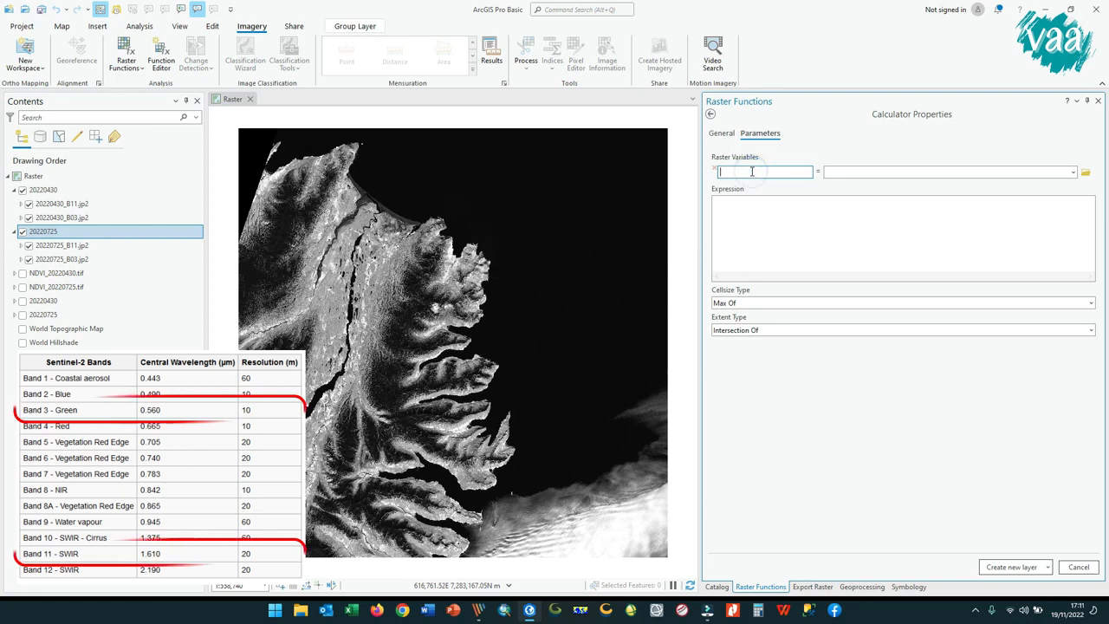
left_click(22, 232)
left_click(22, 190)
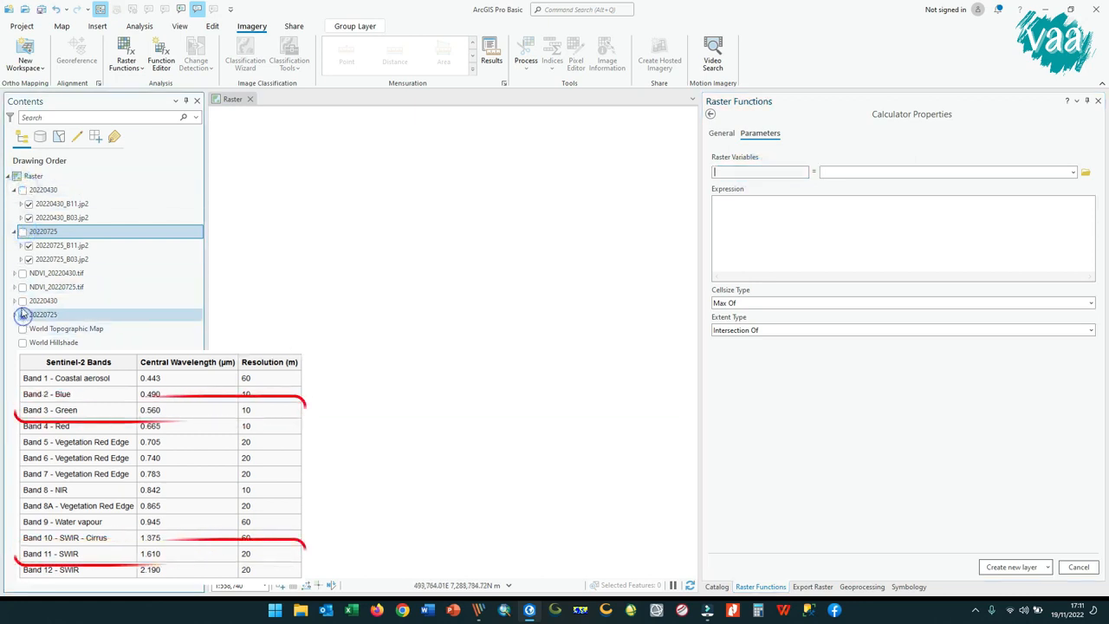
left_click(22, 315)
left_click(22, 301)
left_click_drag(384, 429, 448, 349)
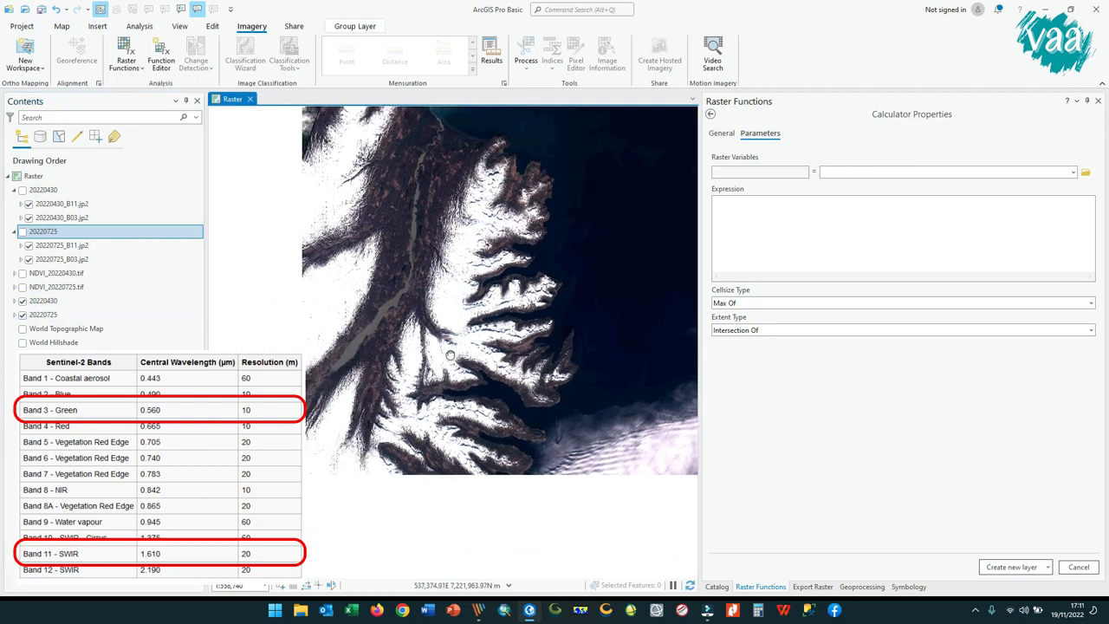
left_click(29, 246)
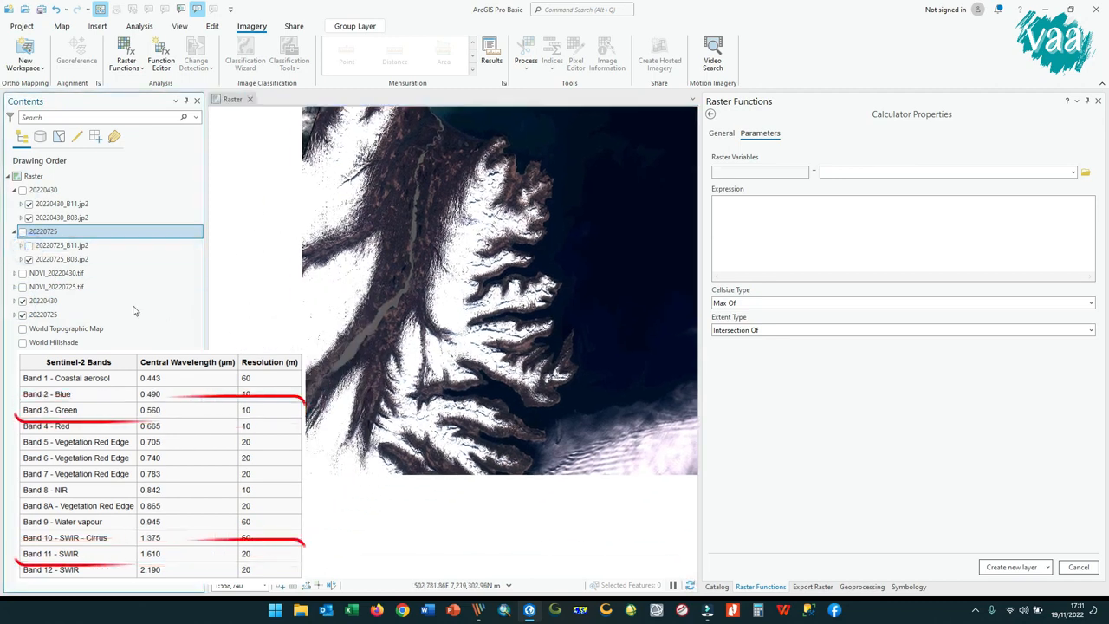
left_click(29, 245)
left_click(23, 300)
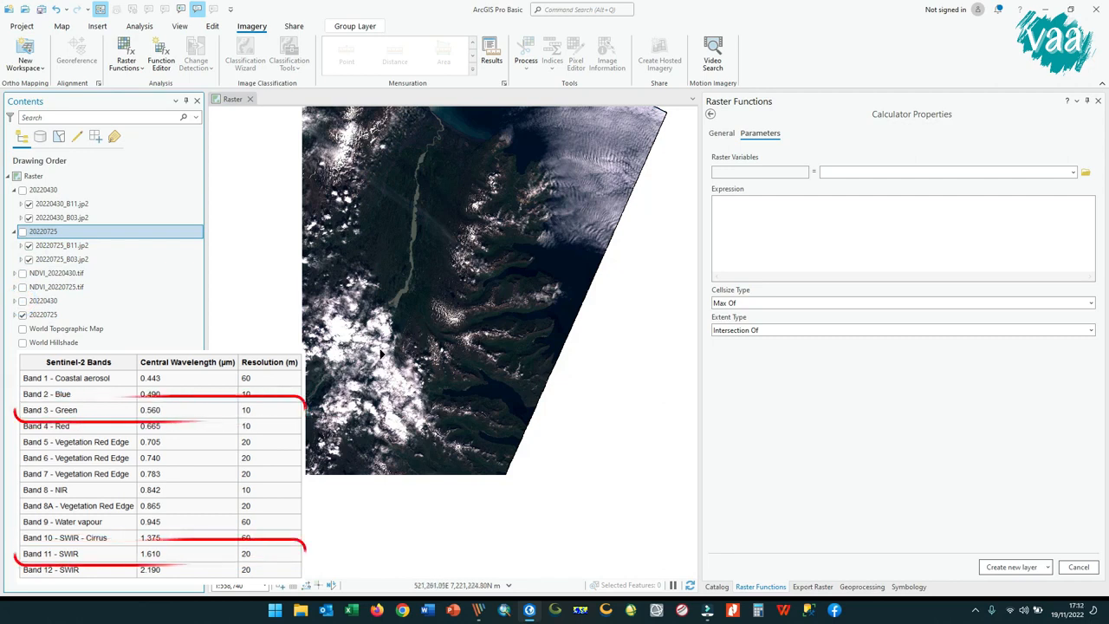
Step: Examine the snow patches, clouds and river in the 20220725 image at several scales
scroll(574, 282, "up", 3)
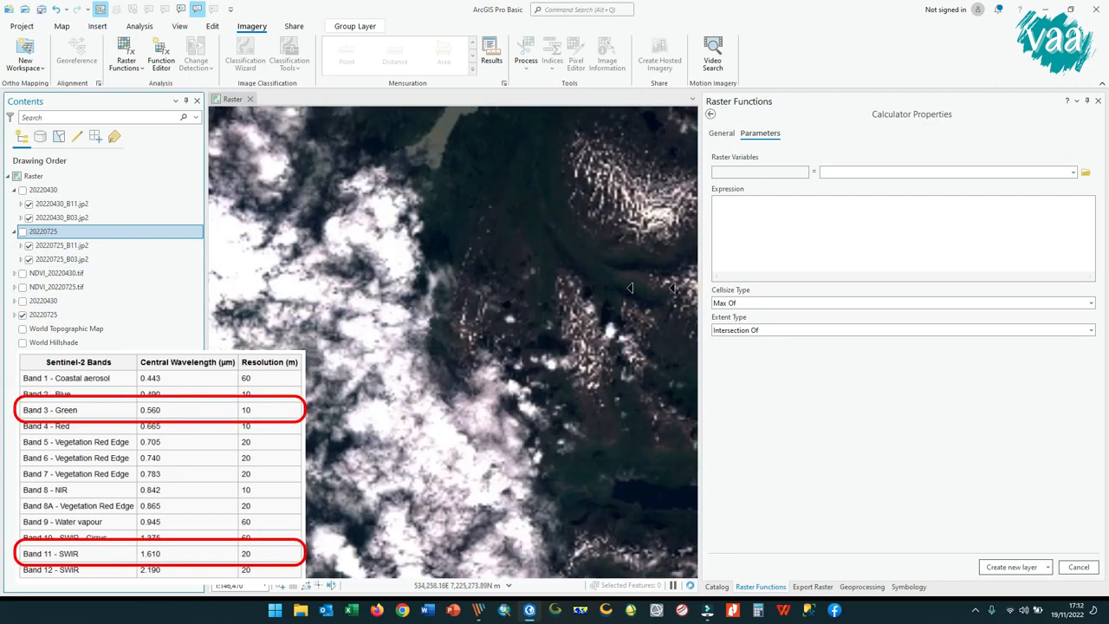
left_click_drag(700, 338, 790, 344)
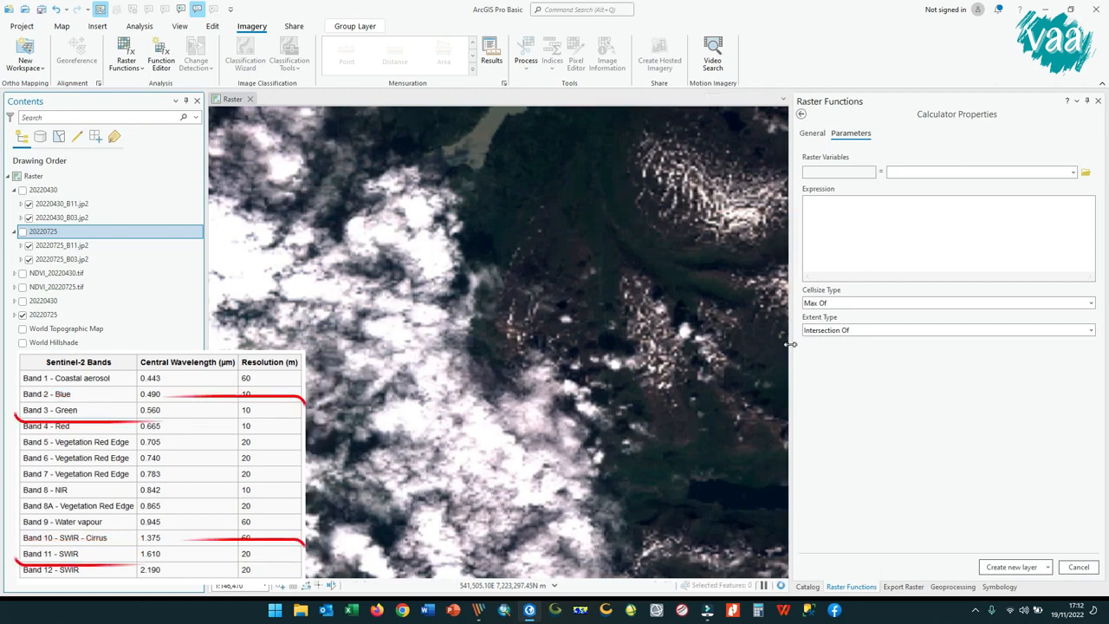
left_click_drag(462, 297, 444, 318)
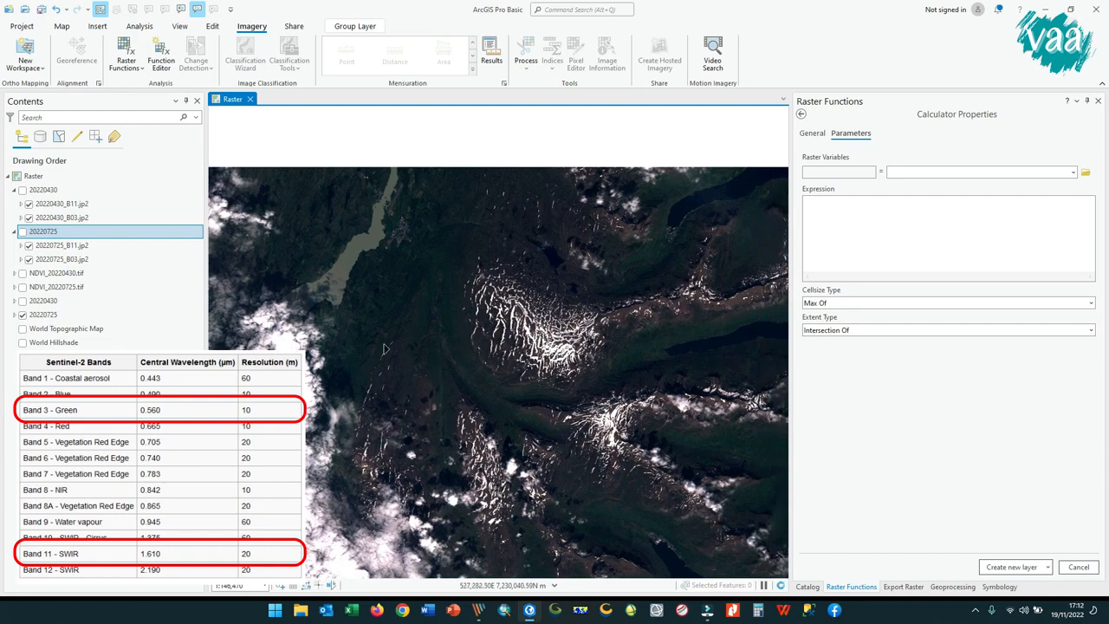
scroll(384, 348, "up", 2)
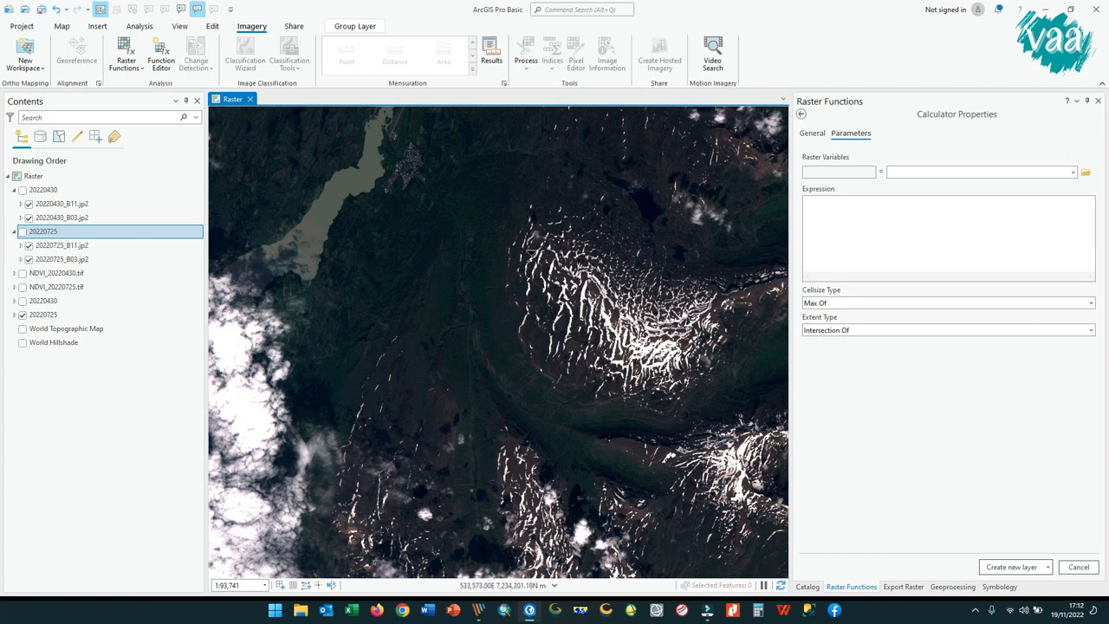
scroll(530, 252, "up", 2)
left_click_drag(284, 183, 304, 293)
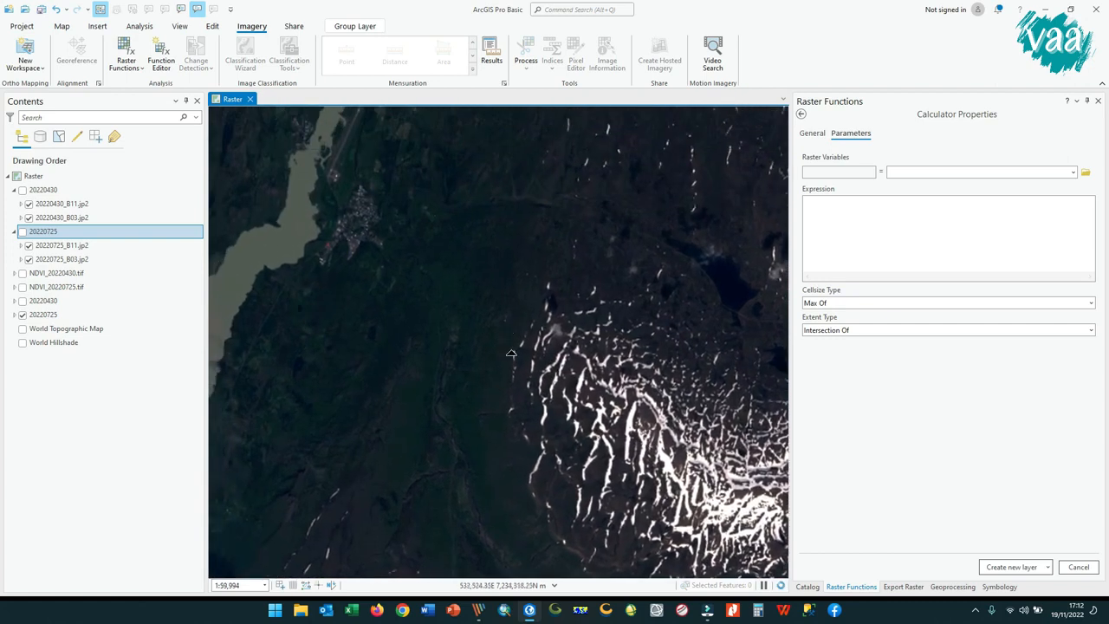
left_click_drag(559, 407, 327, 358)
scroll(380, 355, "down", 2)
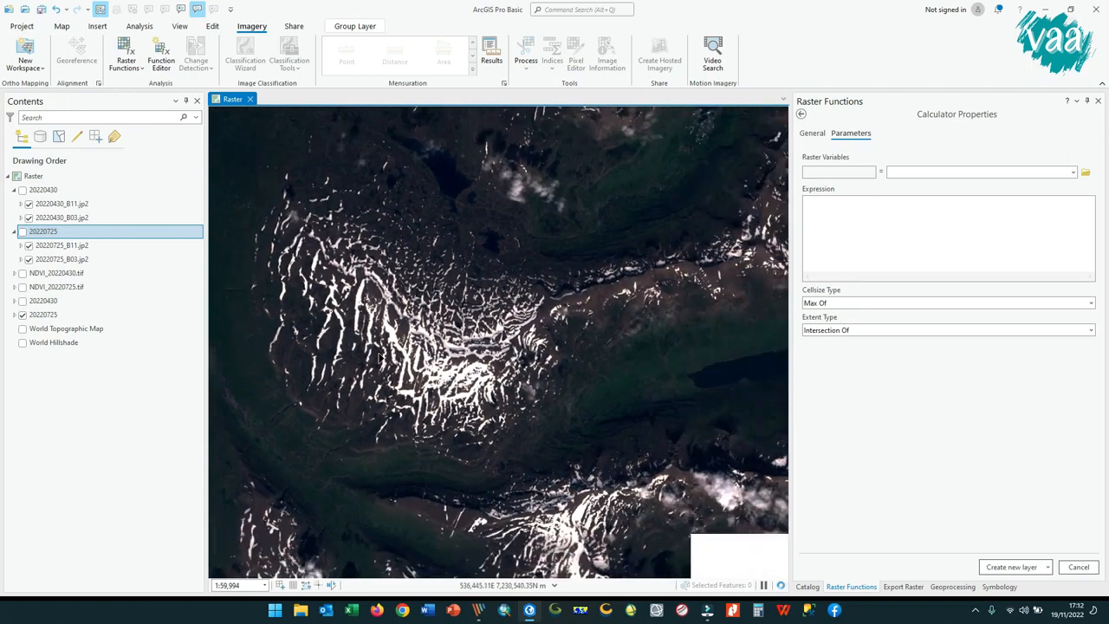
left_click_drag(441, 441, 488, 303)
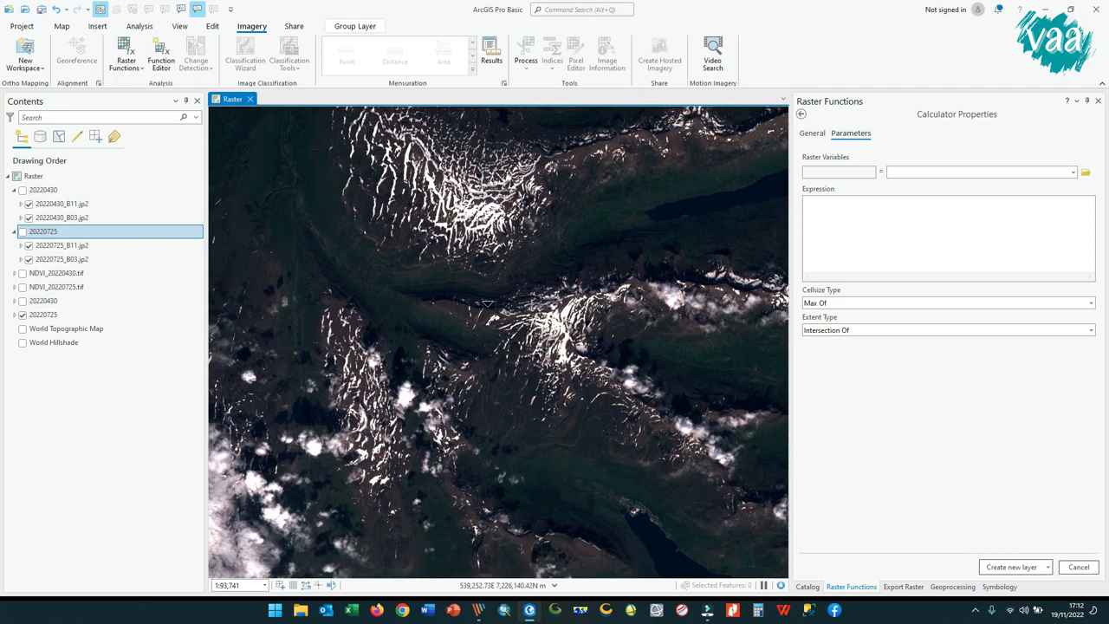
scroll(386, 304, "down", 2)
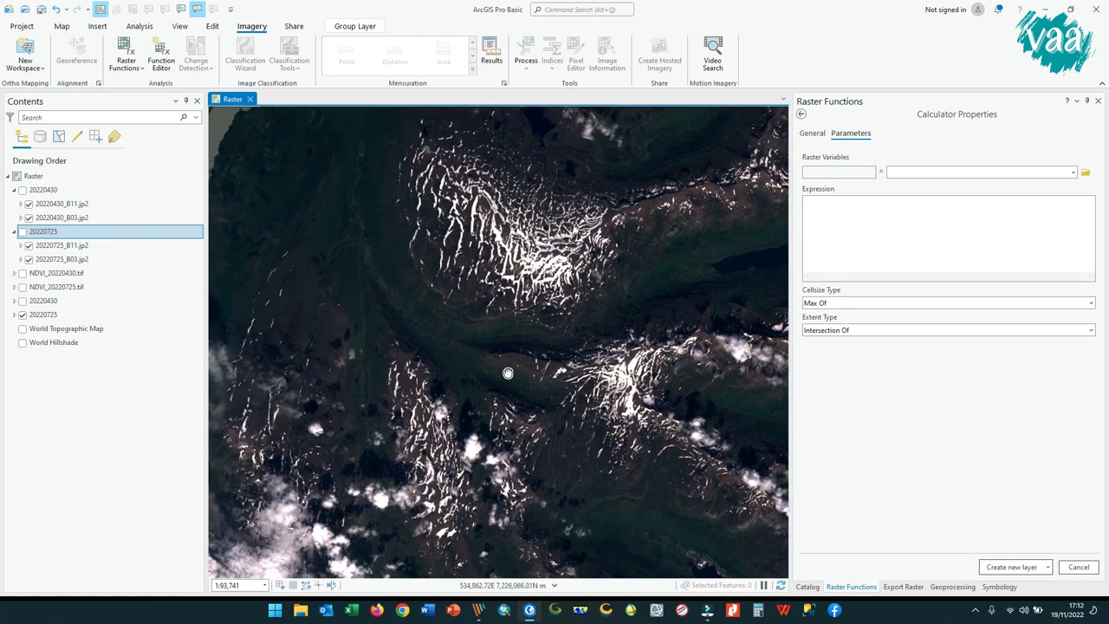
left_click_drag(385, 303, 552, 314)
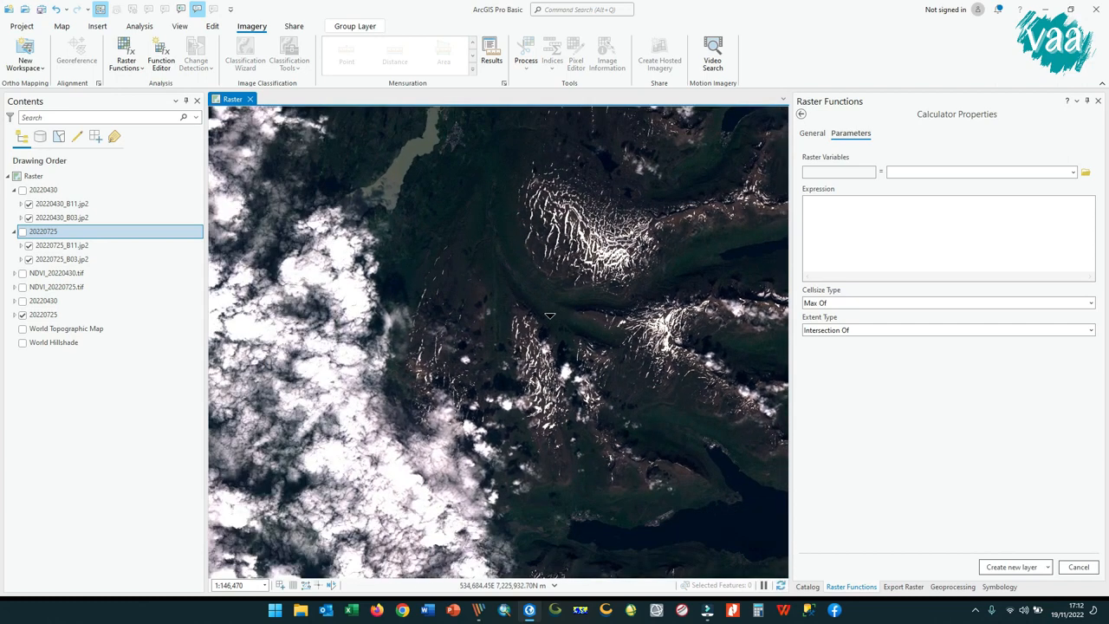
scroll(538, 424, "down", 4)
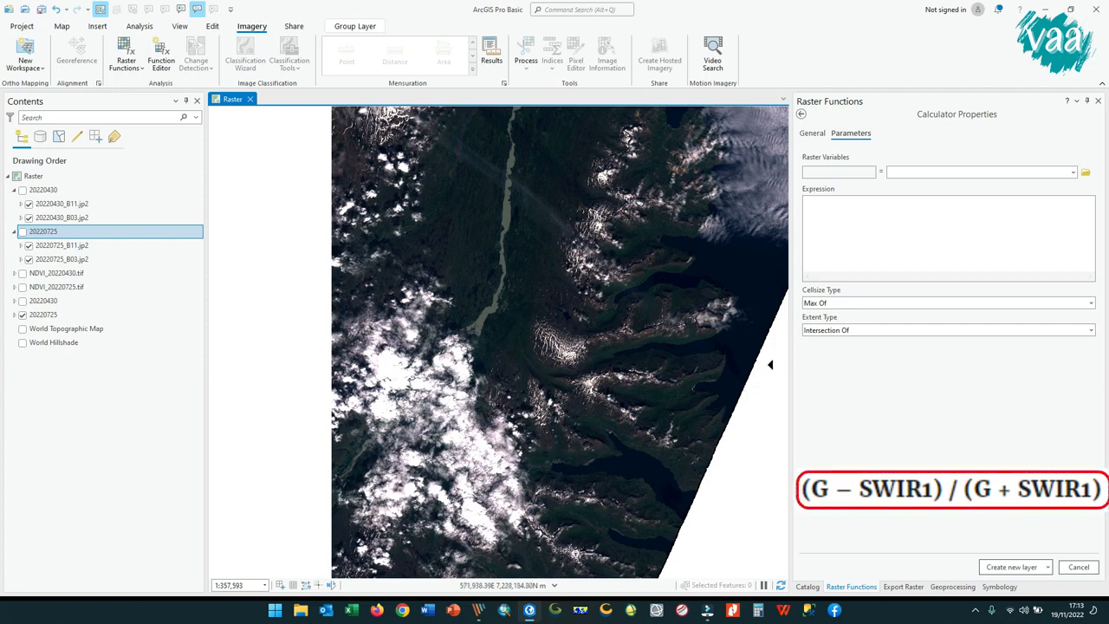
left_click_drag(604, 290, 543, 463)
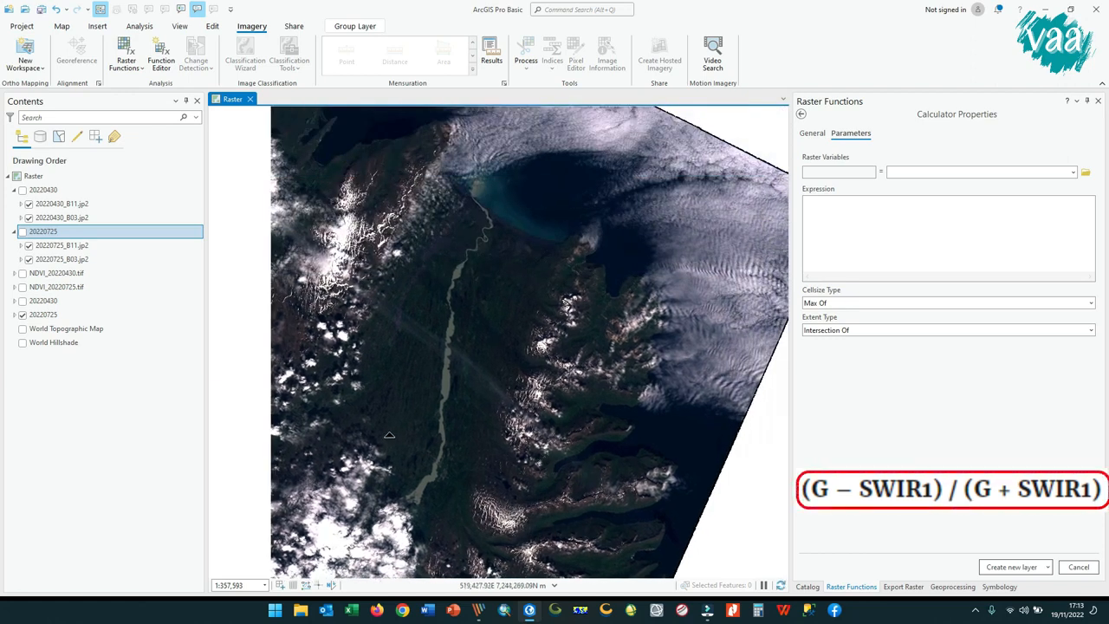
Step: Define a Calculator raster variable named Green that uses the 20220725_B03.jp2 band
left_click(863, 225)
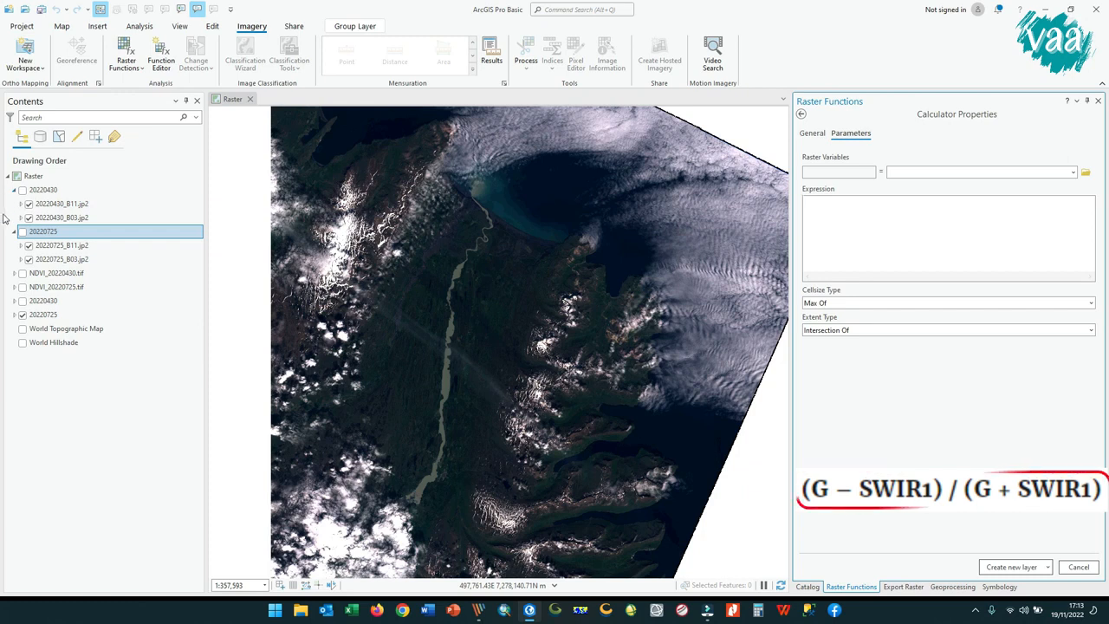
left_click(67, 234)
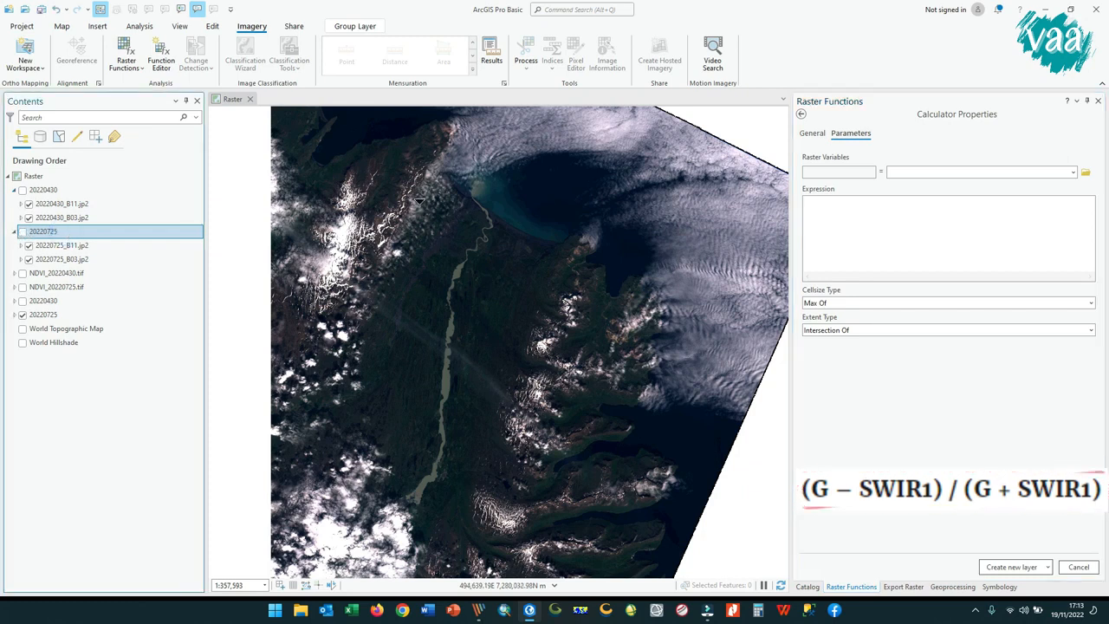
left_click(851, 173)
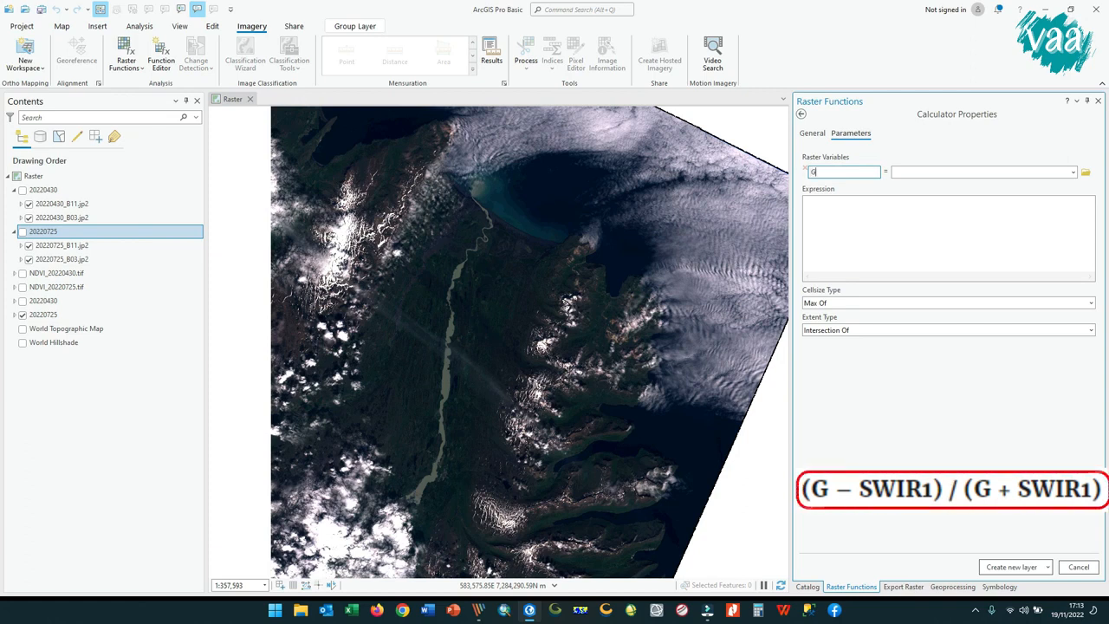
type("reen")
left_click(1071, 172)
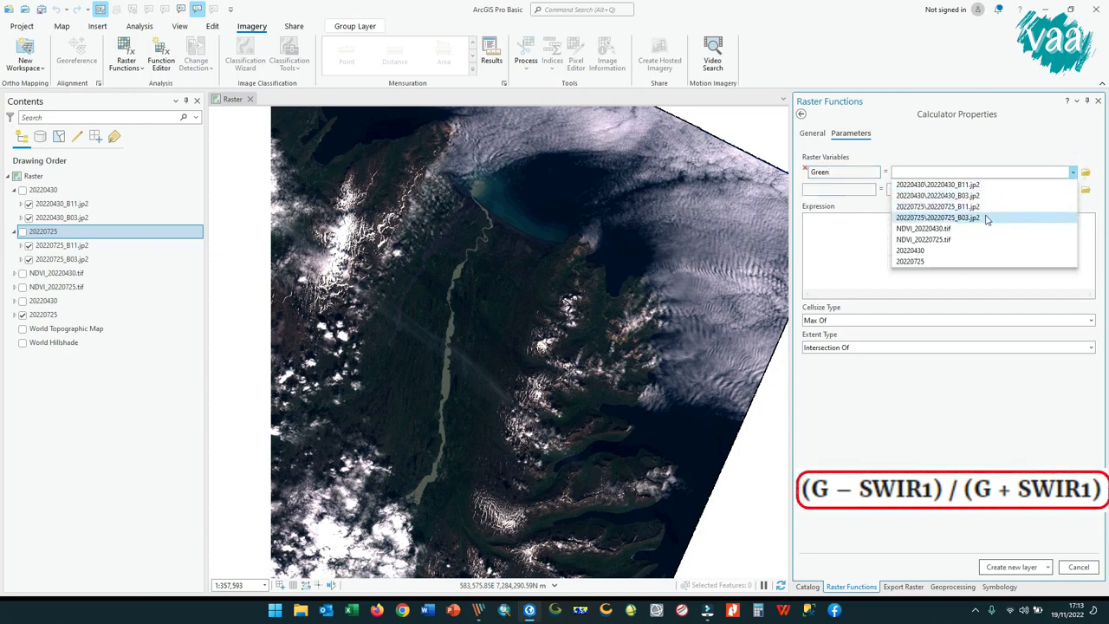
left_click(986, 217)
Step: Add a second raster variable named SWIR1 that uses the 20220725_B11.jp2 band
left_click(845, 190)
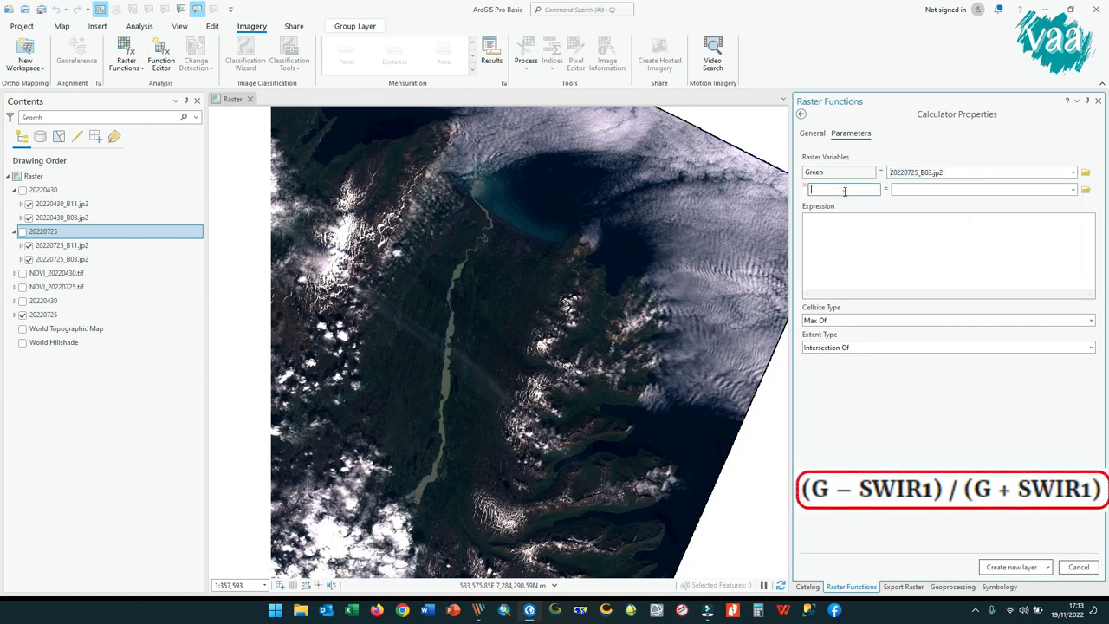
type("SWIR1")
left_click(1073, 189)
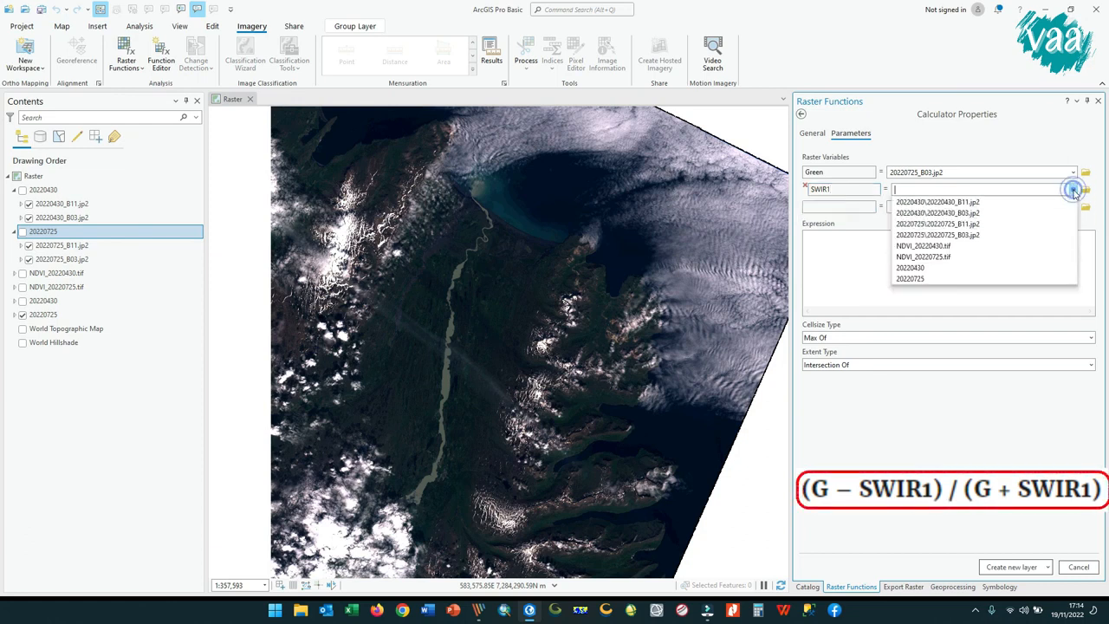
left_click(1005, 227)
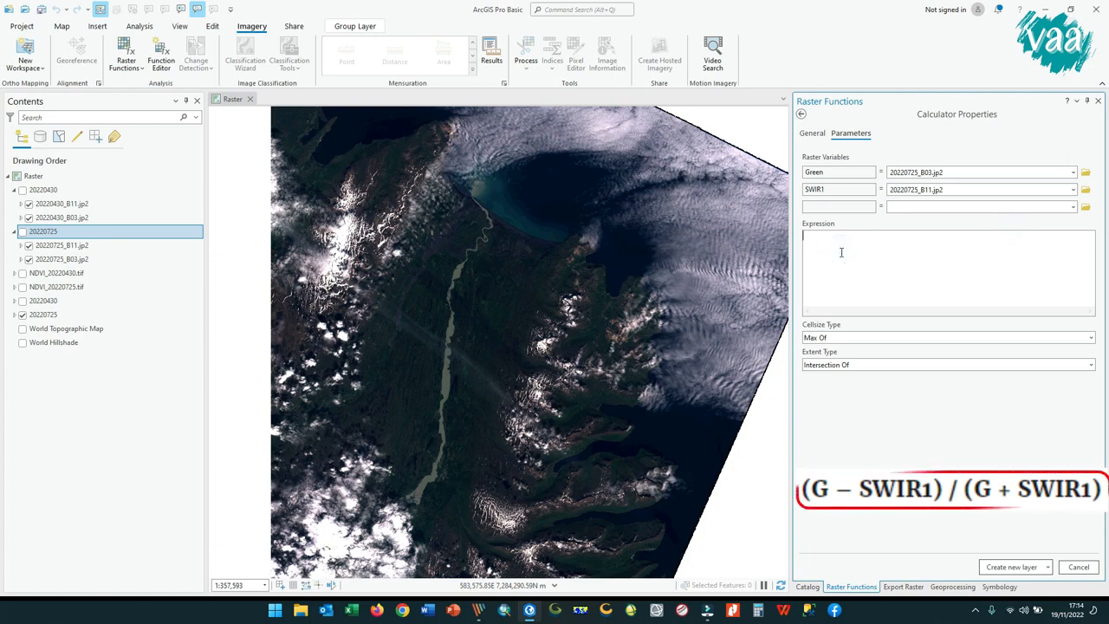
Step: Start the Calculator expression with the numerator (Green-SWIR1), followed by a division sign and an opening parenthesis
type("(")
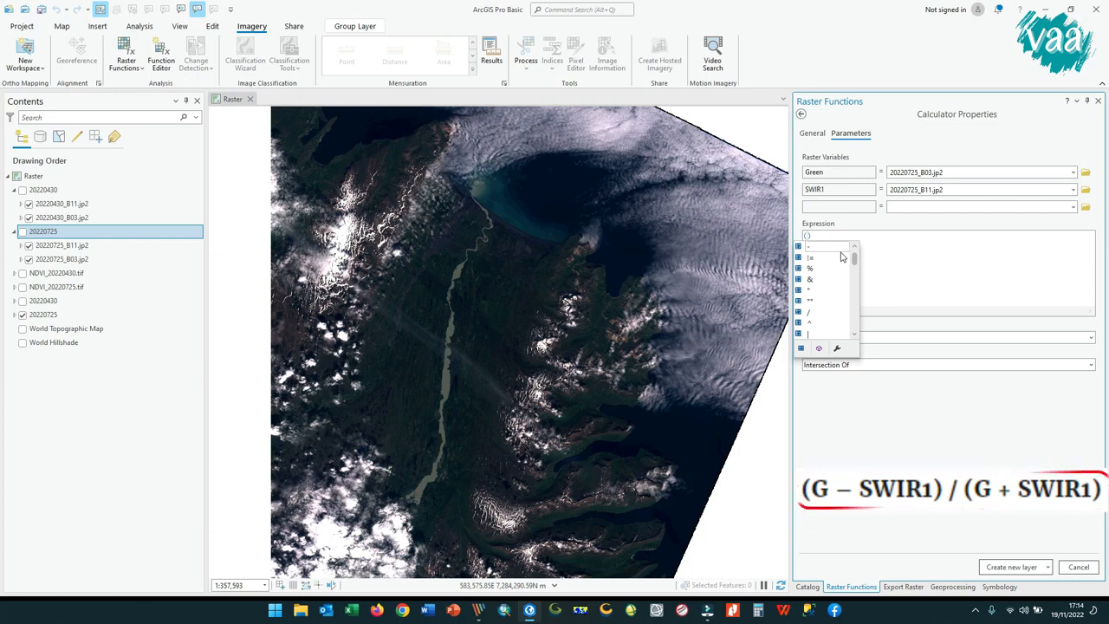
type("Gree")
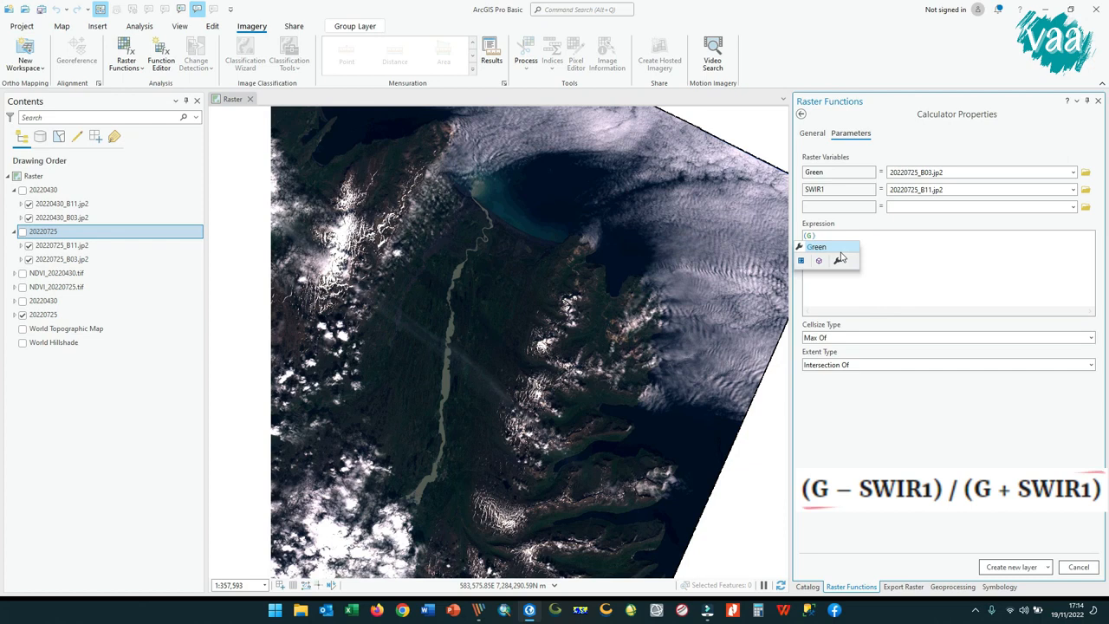
type("n-")
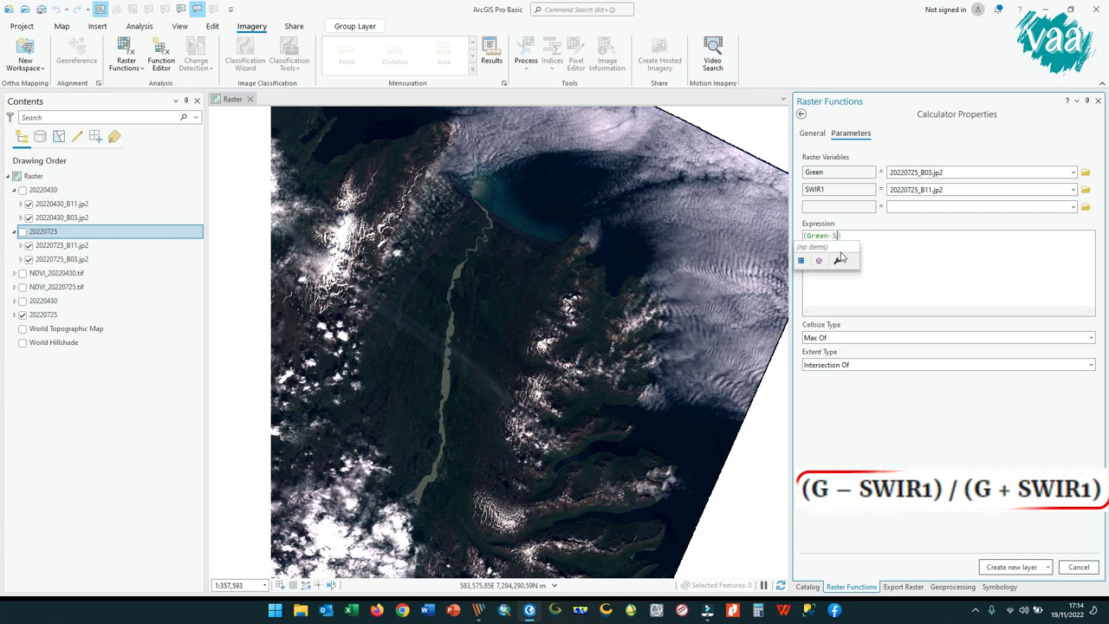
type("S")
key("Caps_Lock")
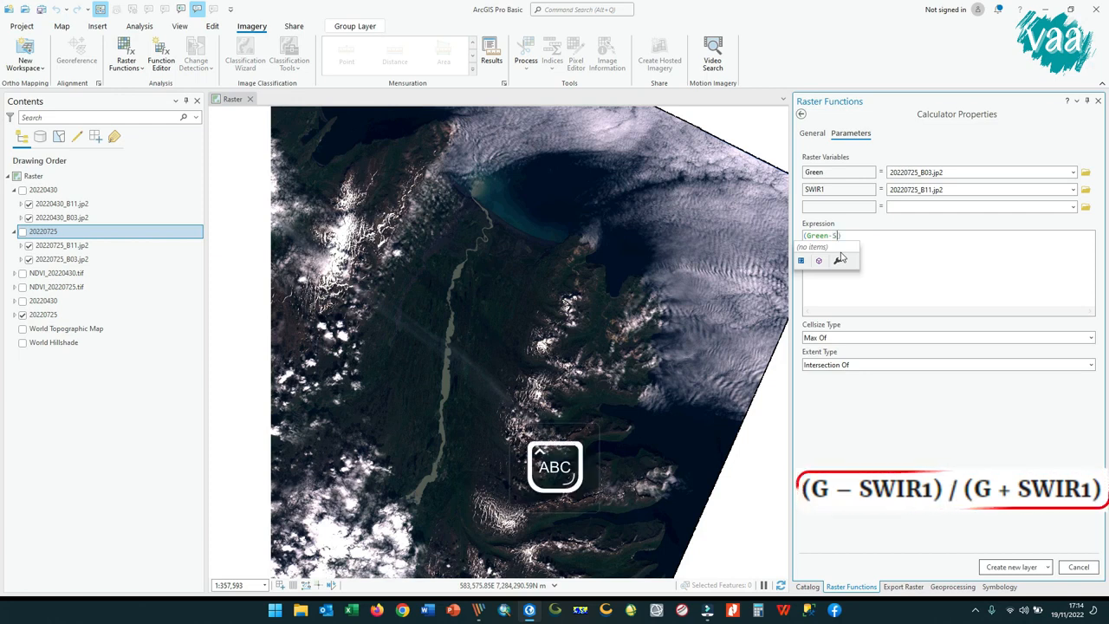
type("WIR1)")
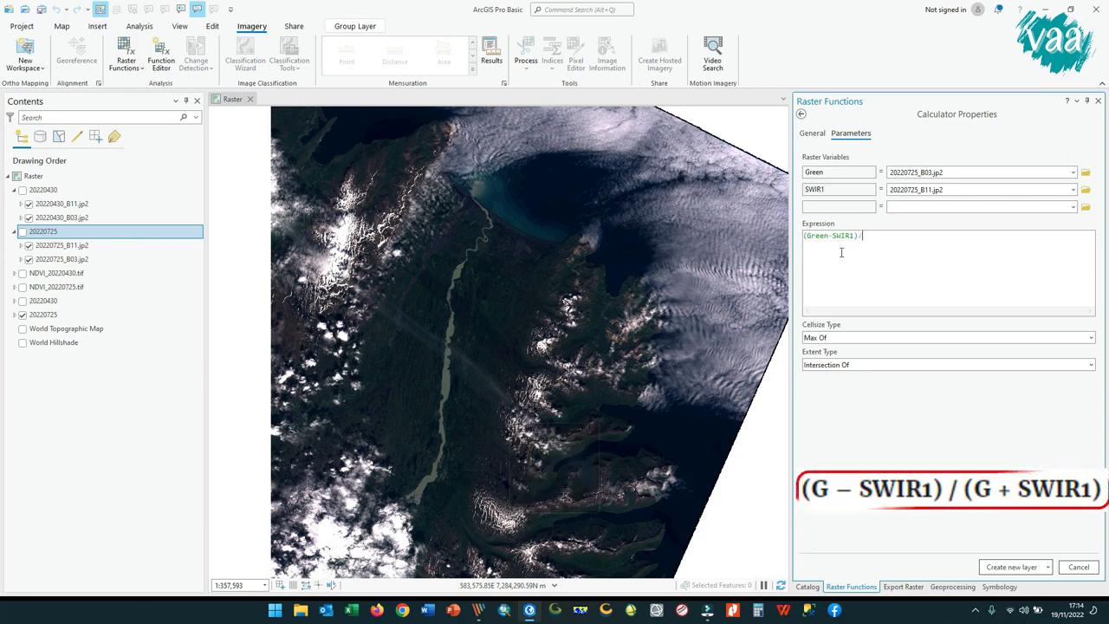
type("/(")
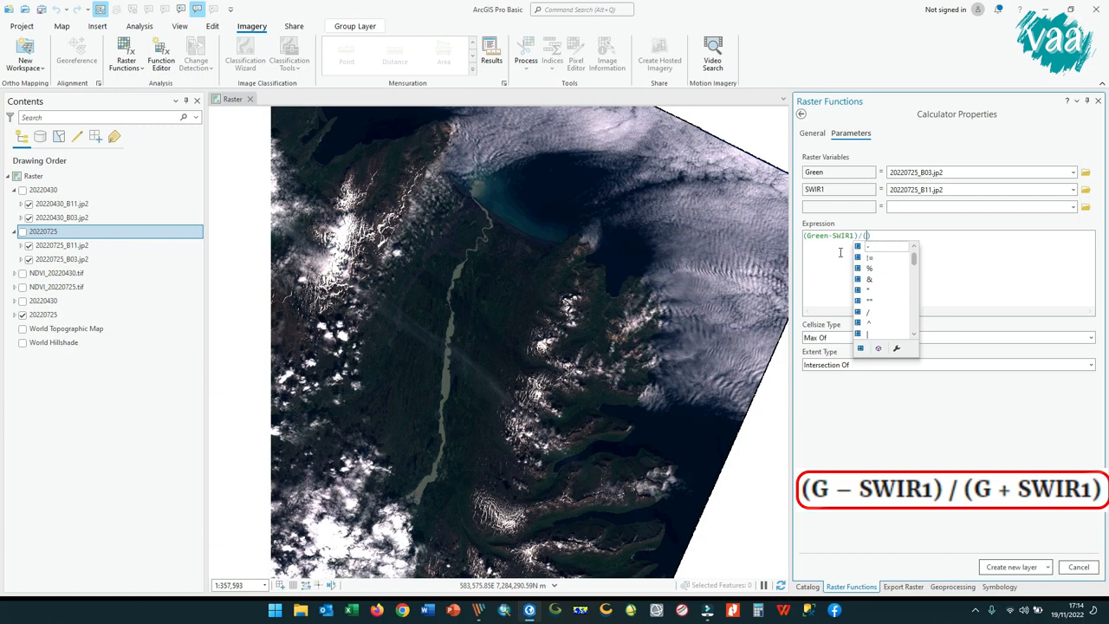
Step: Complete the expression as (Green-SWIR1)/(Green+SWIR1), reusing the numerator terms with a plus sign for the denominator
left_click_drag(807, 236, 854, 245)
key("ctrl+c")
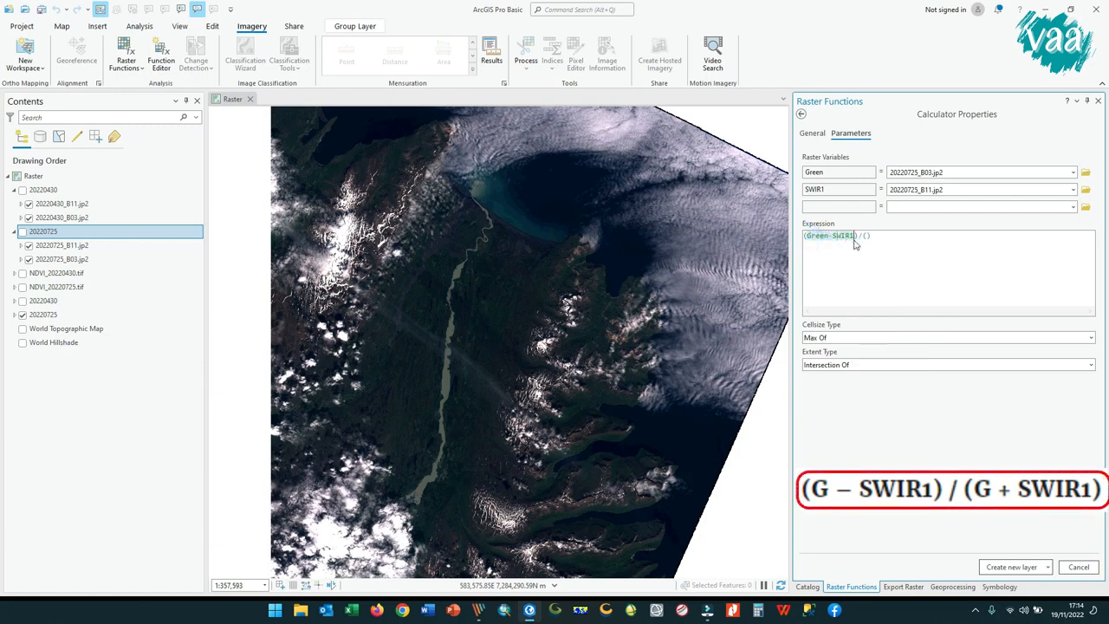
left_click(867, 236)
key("ctrl+v")
key("Left")
key("Left")
key("Left")
key("Left")
key("Left")
type("+")
left_click(936, 245)
left_click(884, 435)
left_click(942, 461)
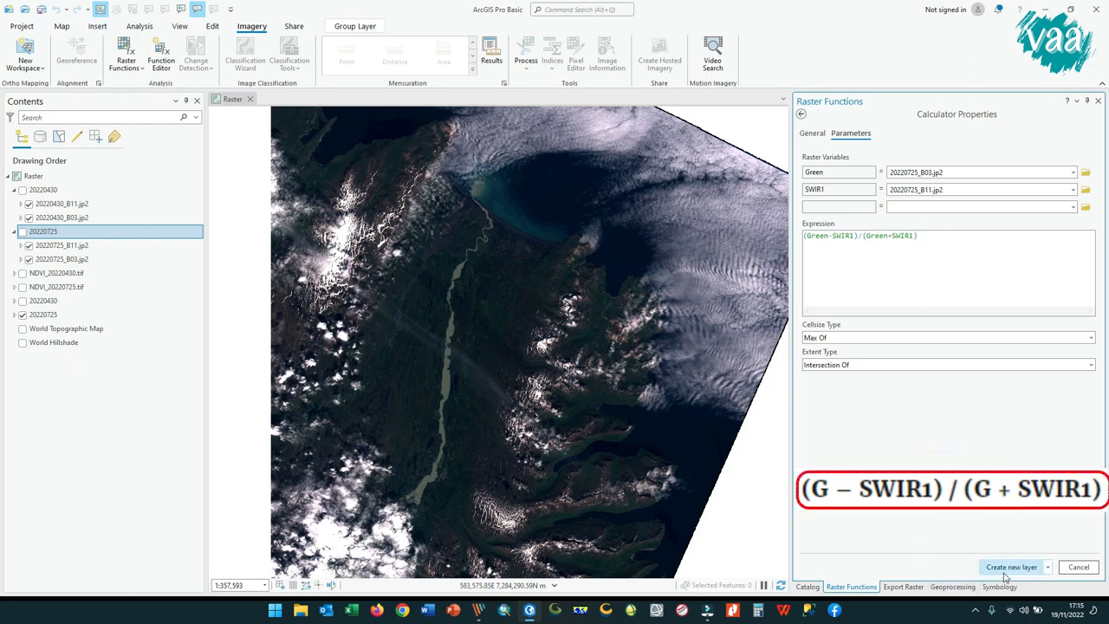
Step: Create the 20220725 index layer with cell size type Max Of and extent type Intersection Of
left_click(825, 365)
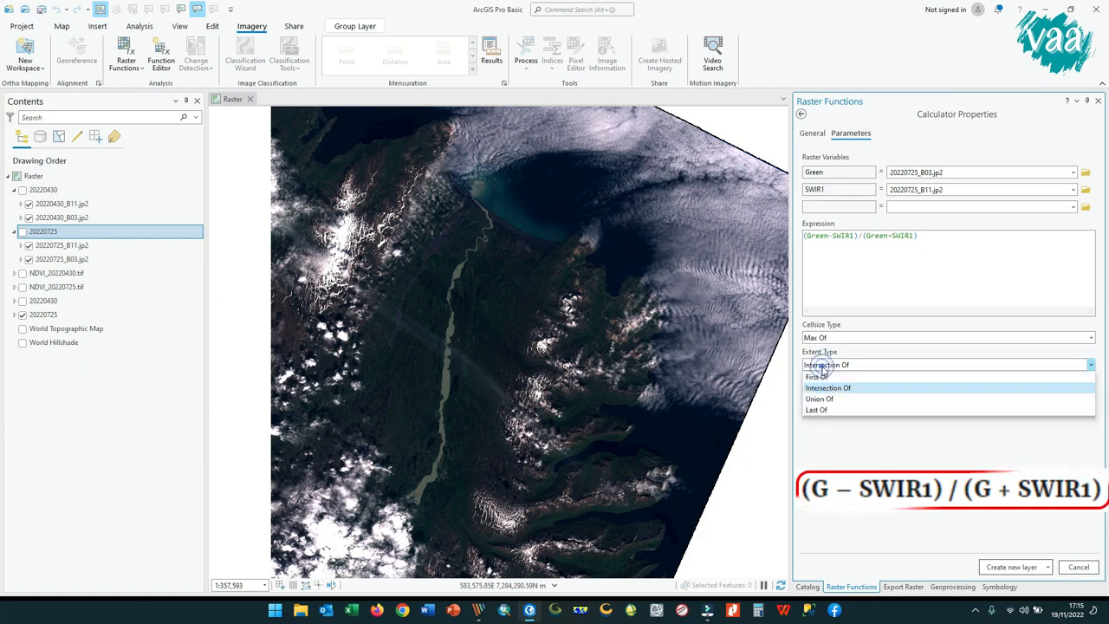
left_click(838, 340)
left_click(838, 339)
left_click(835, 337)
left_click(996, 568)
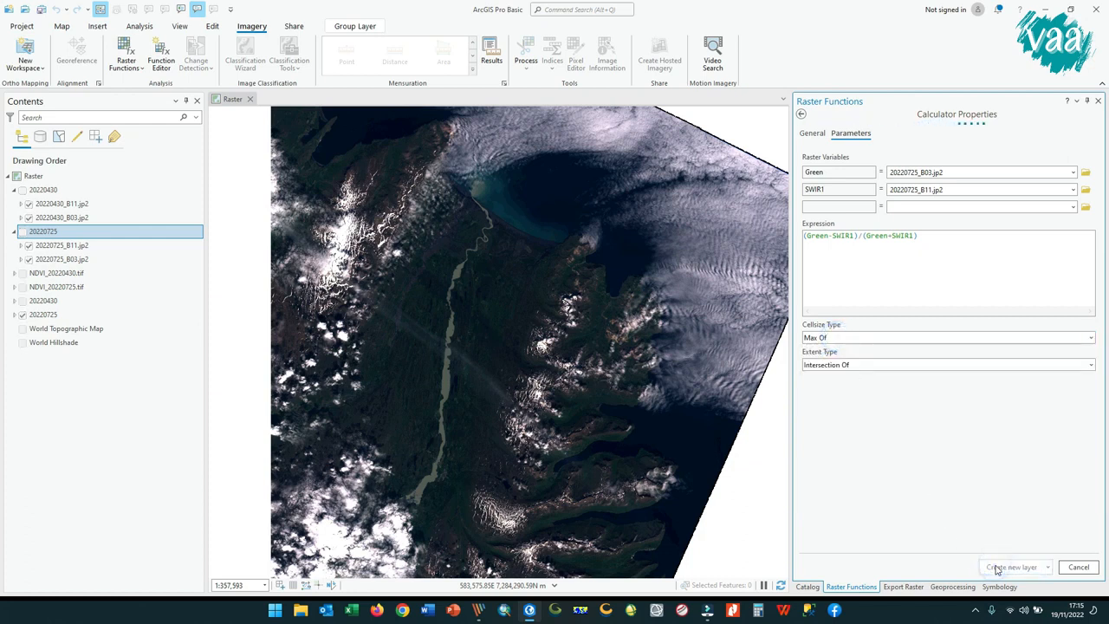
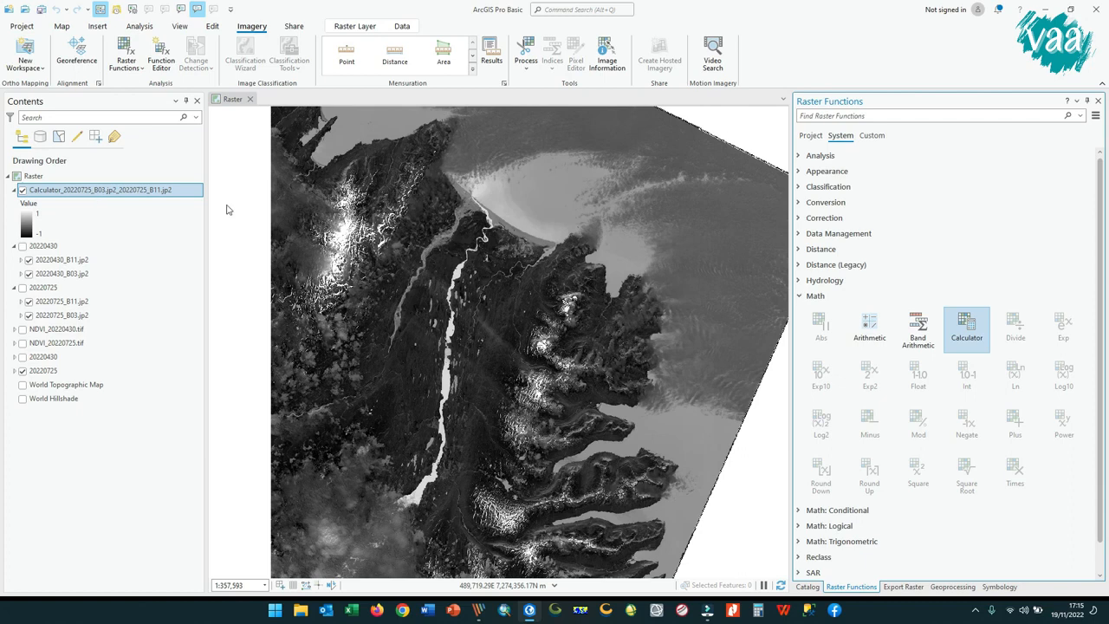
Step: Start another Calculator function and define its Green variable with the 20220430_B03.jp2 band
left_click(966, 329)
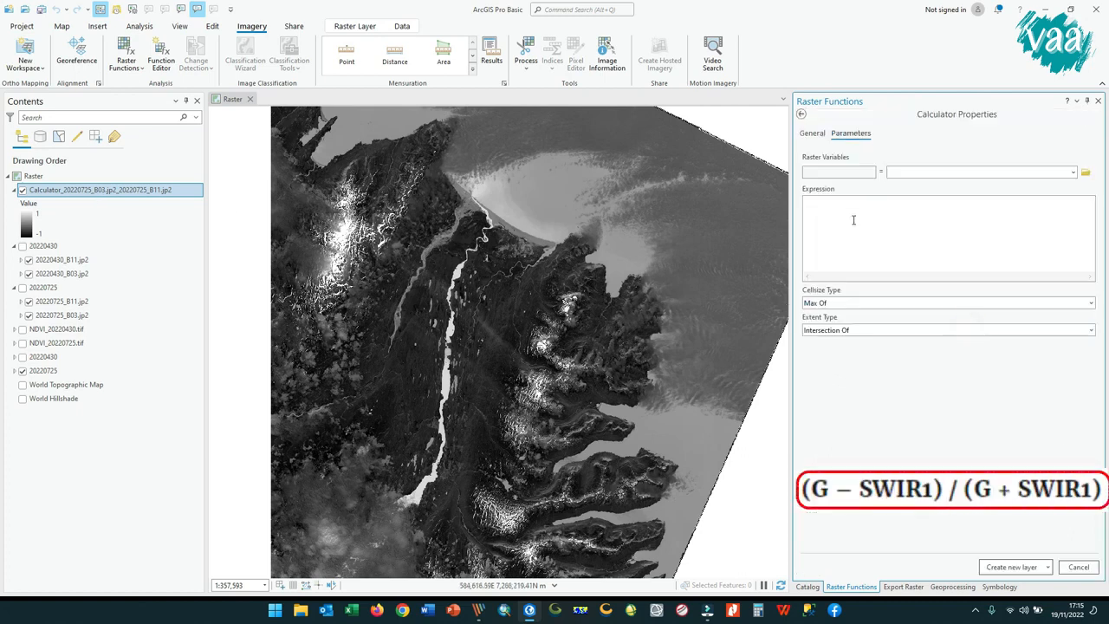
left_click(864, 170)
type("G")
key("Caps_Lock")
type("ree")
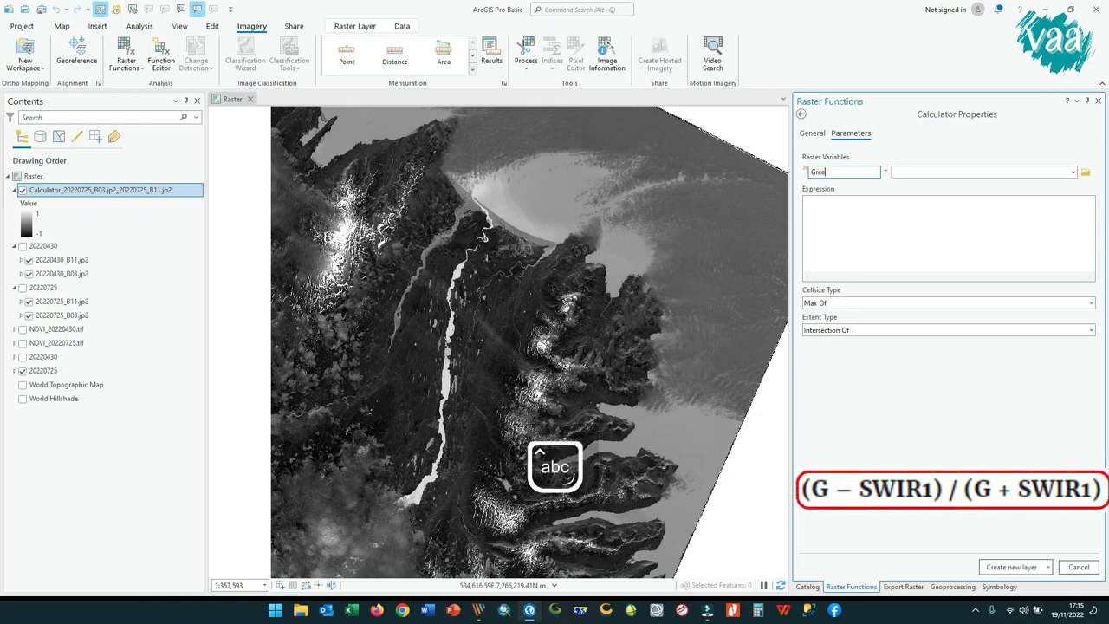
type("n")
left_click(1072, 172)
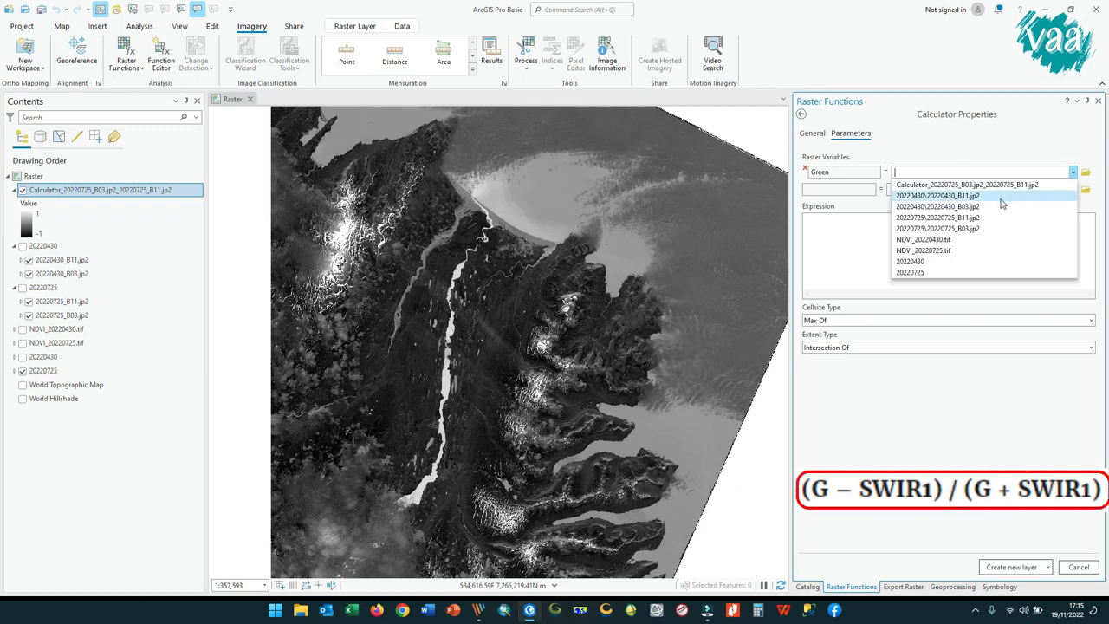
left_click(1001, 207)
Step: Define the SWIR1 variable with the 20220430_B11.jp2 band
left_click(862, 191)
key("Caps_Lock")
type("SW")
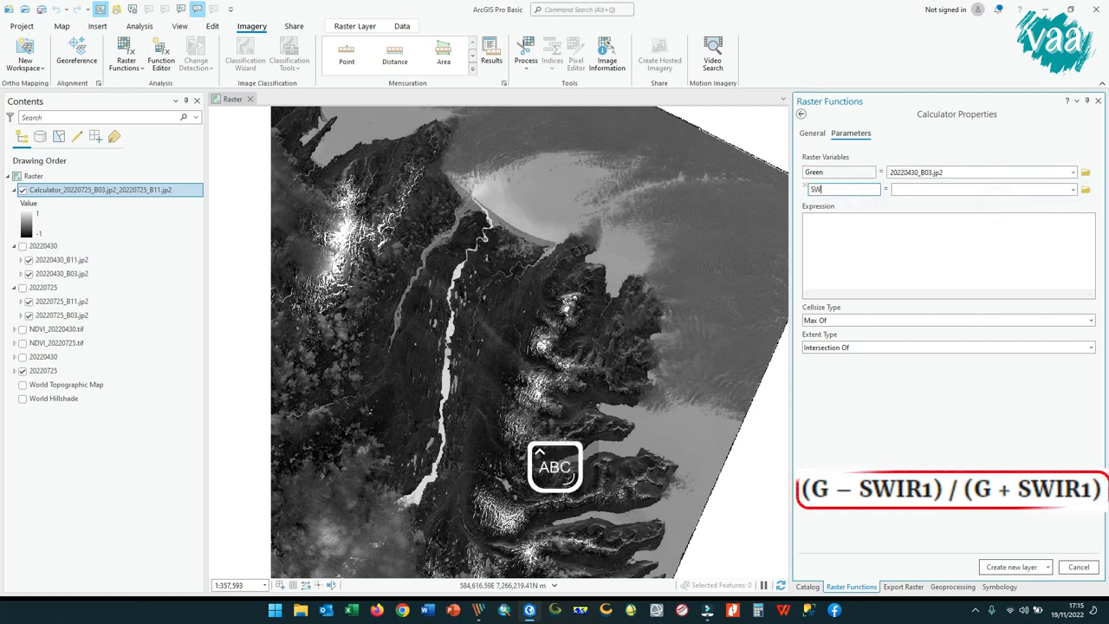
type("IR")
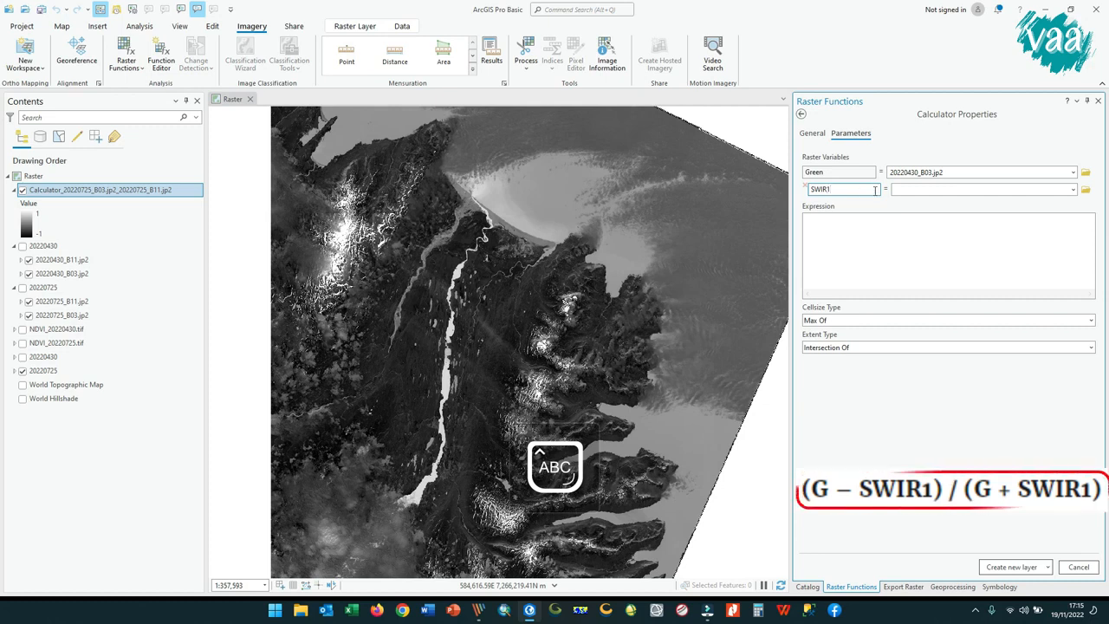
type("1")
key("Tab")
left_click(1073, 190)
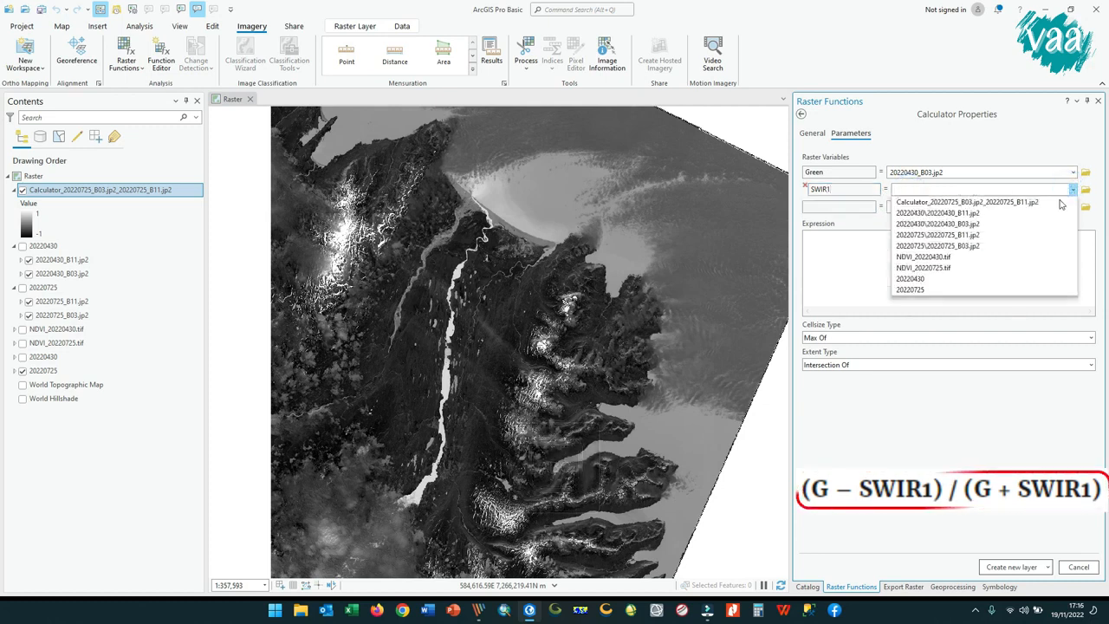
left_click(994, 215)
Step: Enter the expression (Green-SWIR1)/(Green+SWIR1) and create the 20220430 index layer
left_click(894, 252)
type("(")
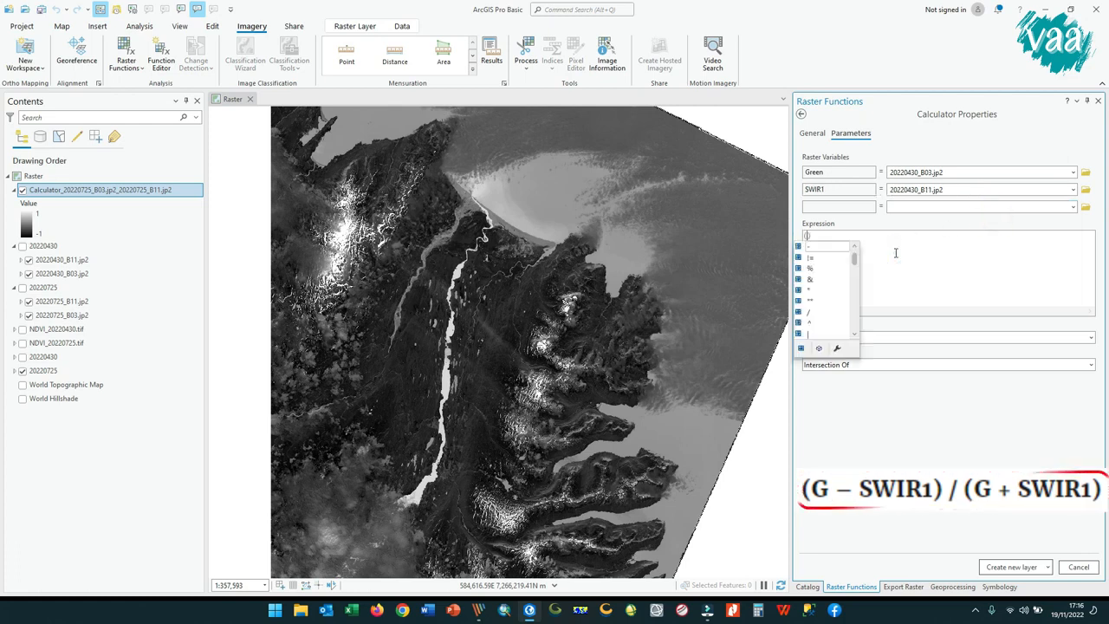
type("Green-SWIR1)")
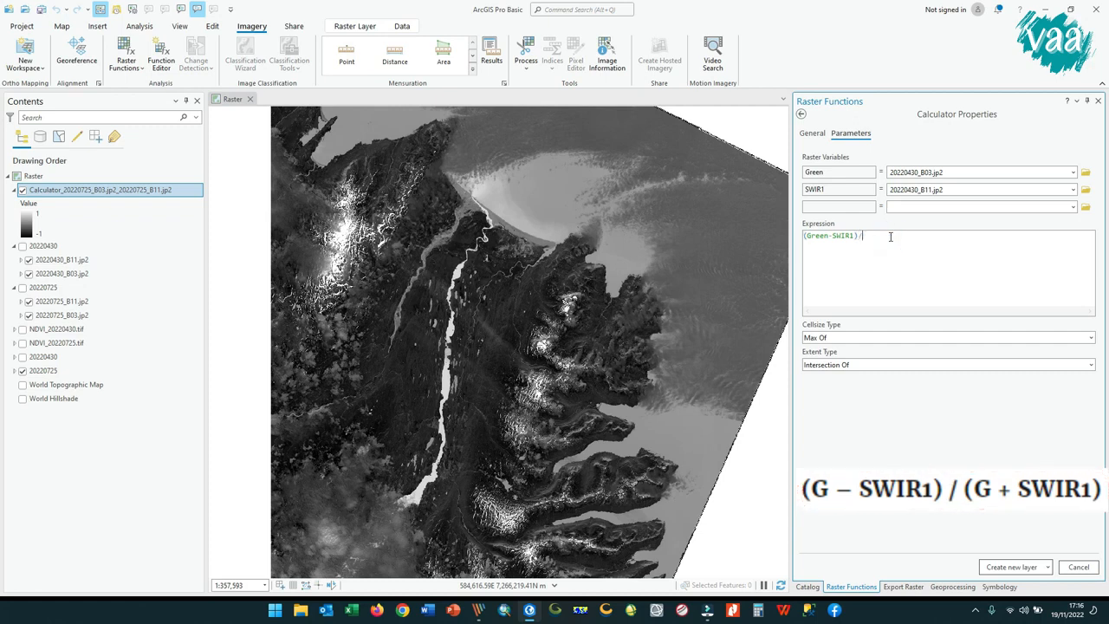
type("/(")
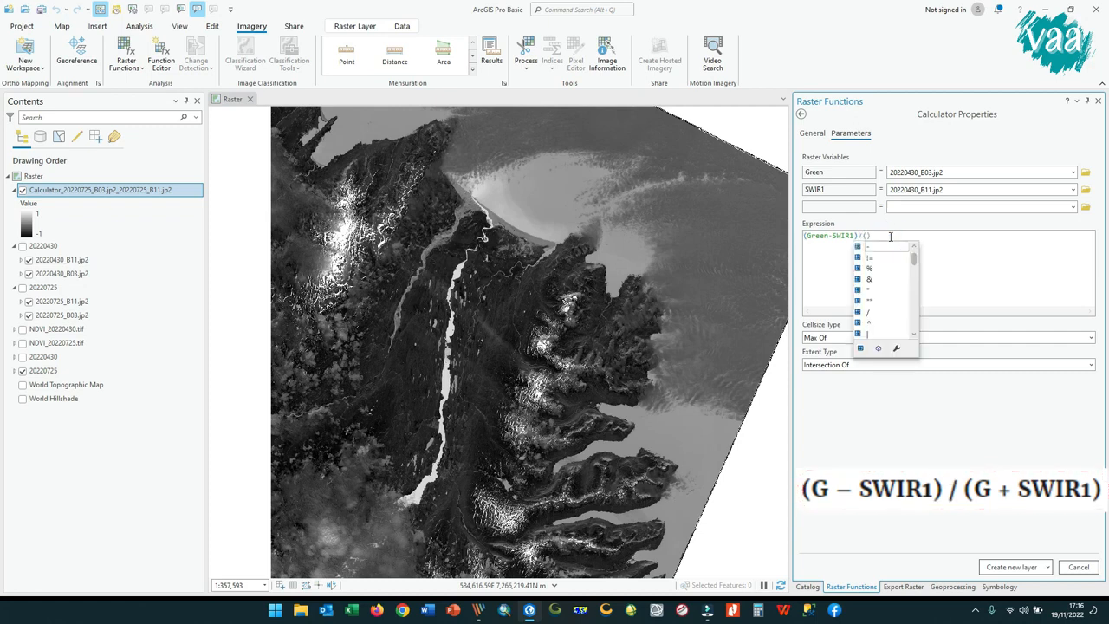
type("Green+SWIR1")
key("Left")
key("Left")
key("BackSpace")
type("+")
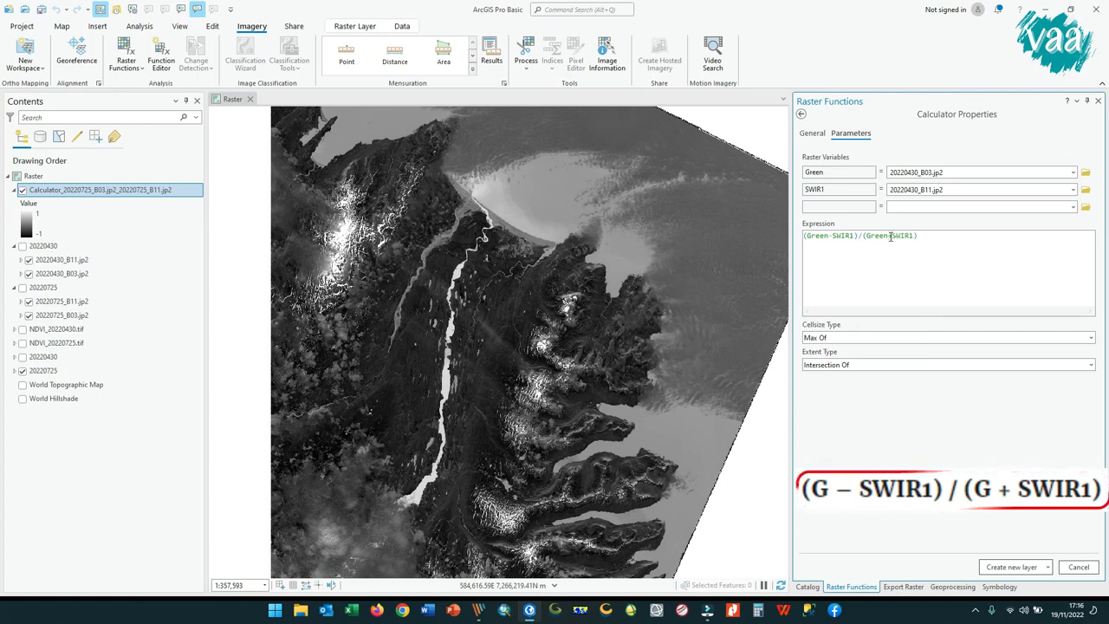
left_click_drag(970, 252, 803, 240)
left_click(1000, 279)
left_click(1001, 567)
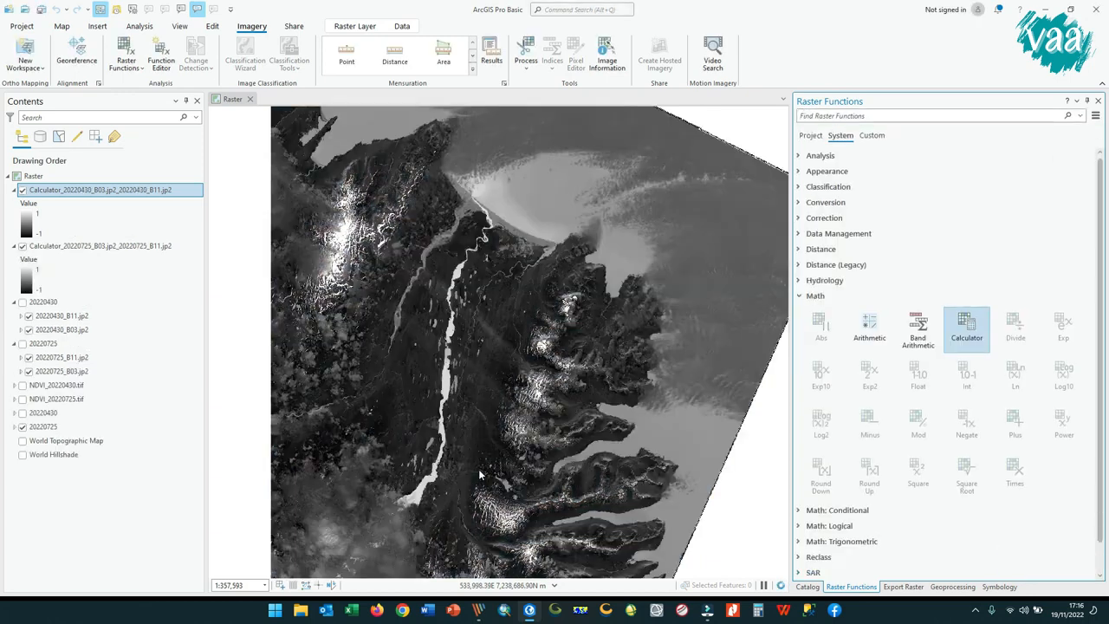
Step: Export the 20220430 Calculator layer as a TIFF named NDSI_20220430.tif in the ArcGIS Pro Basic output folder
left_click_drag(789, 455, 901, 455)
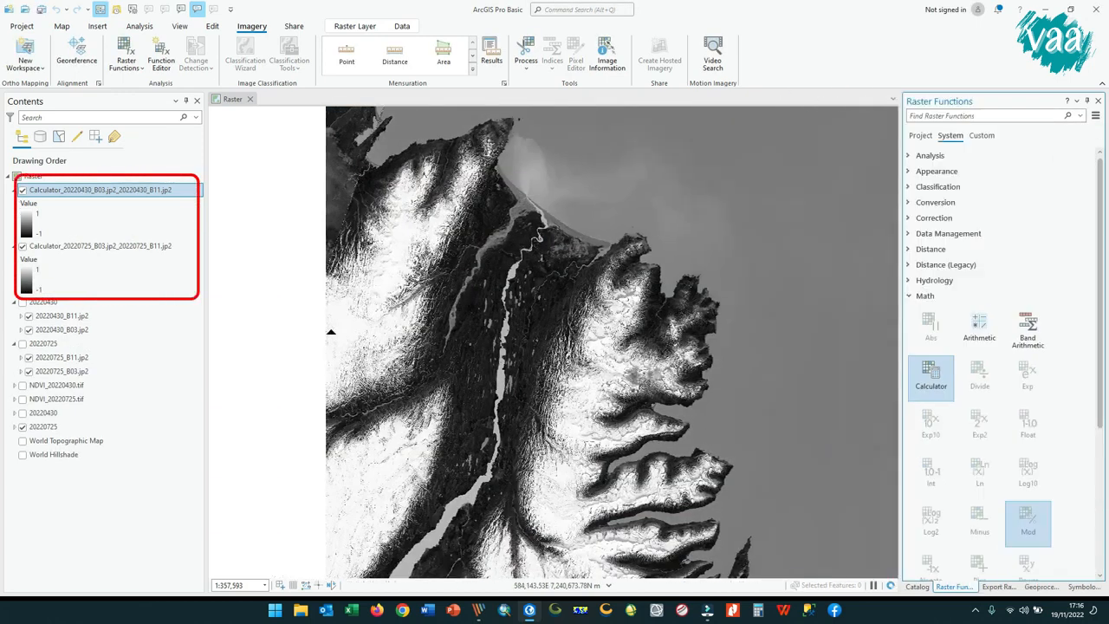
left_click(90, 247)
left_click(101, 190)
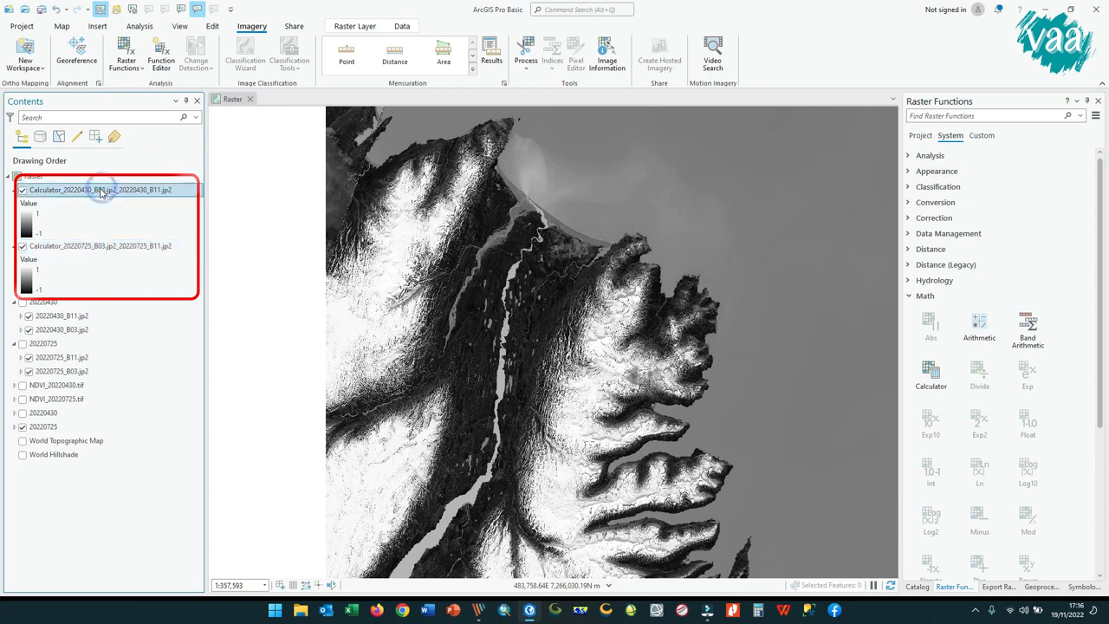
right_click(102, 192)
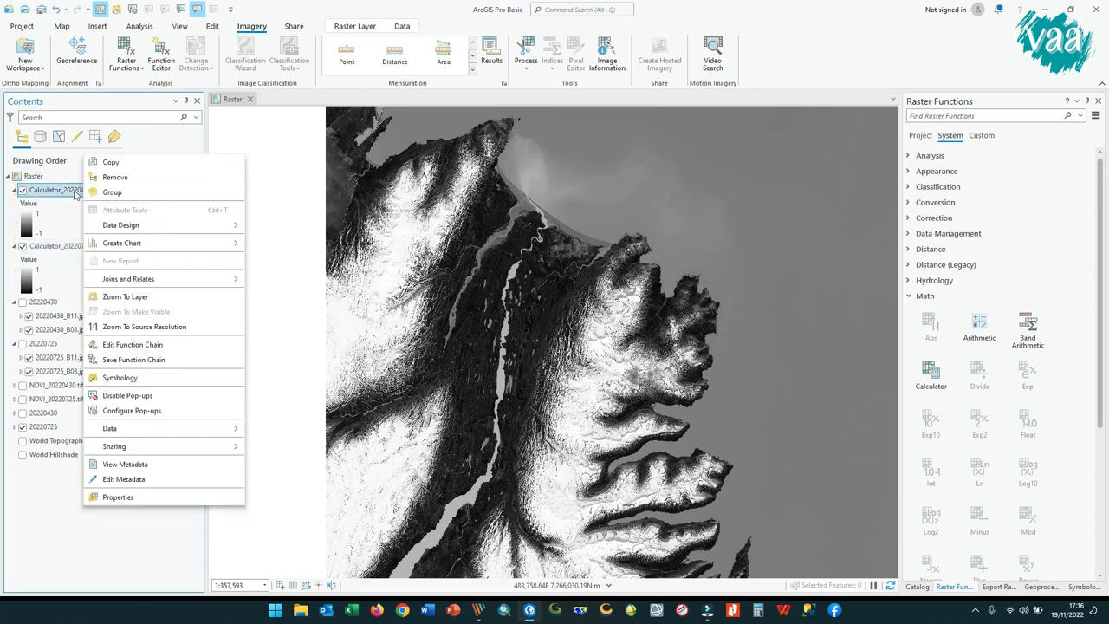
mouse_move(199, 427)
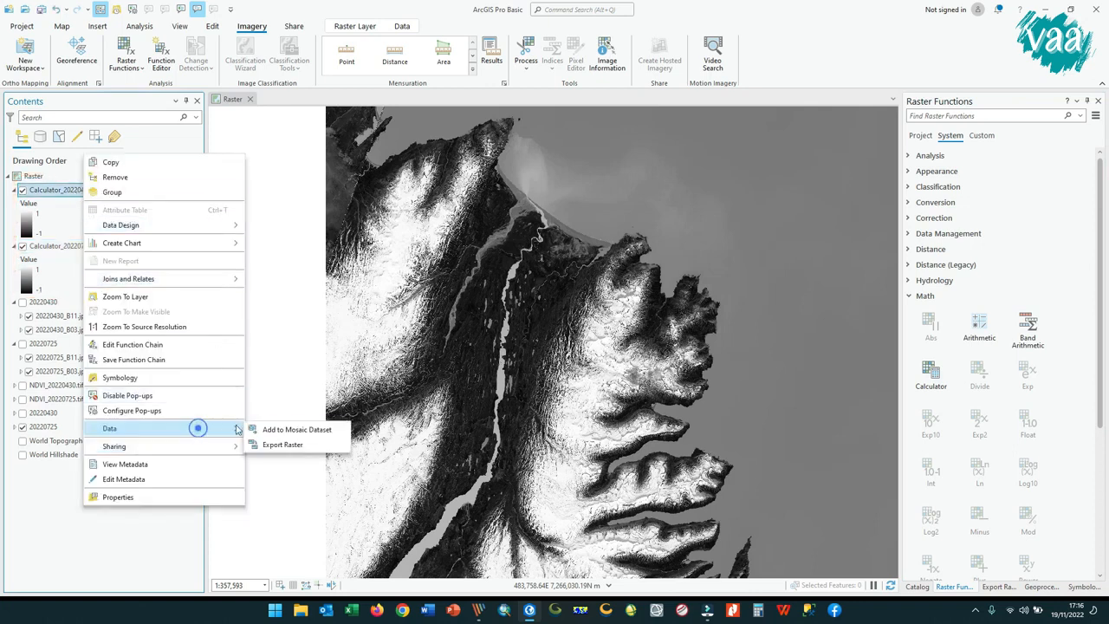
left_click(277, 445)
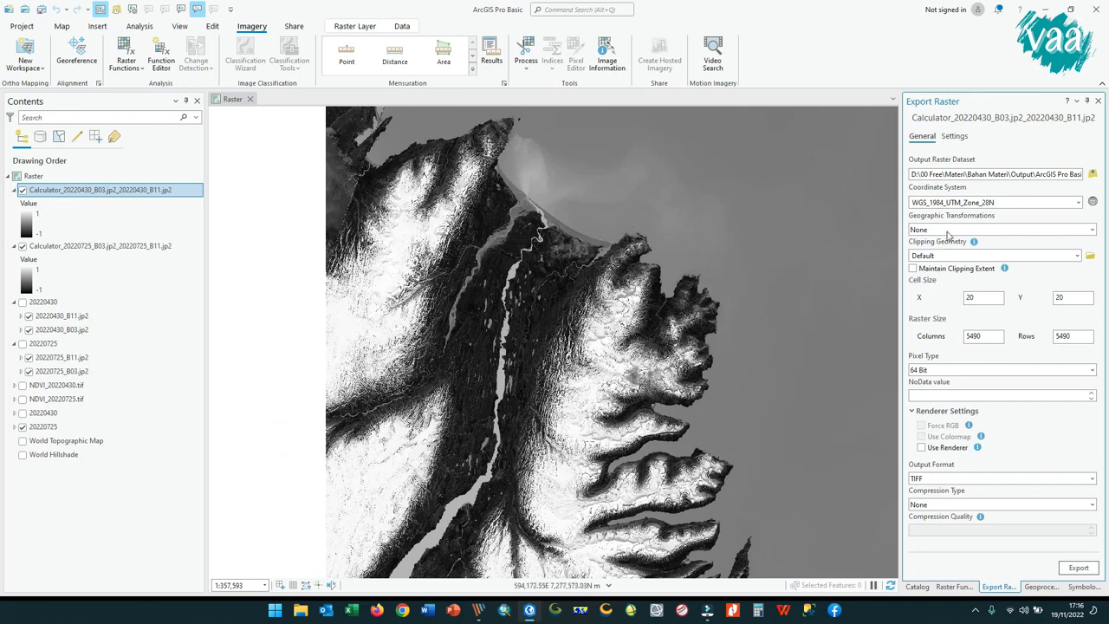
left_click_drag(900, 256, 774, 255)
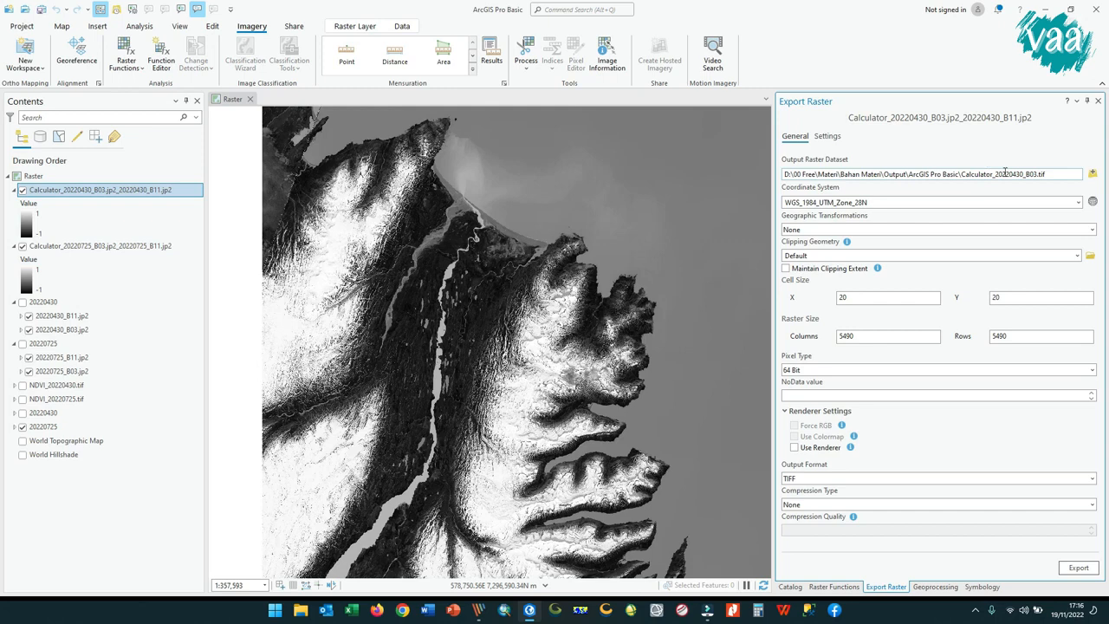
left_click(96, 246)
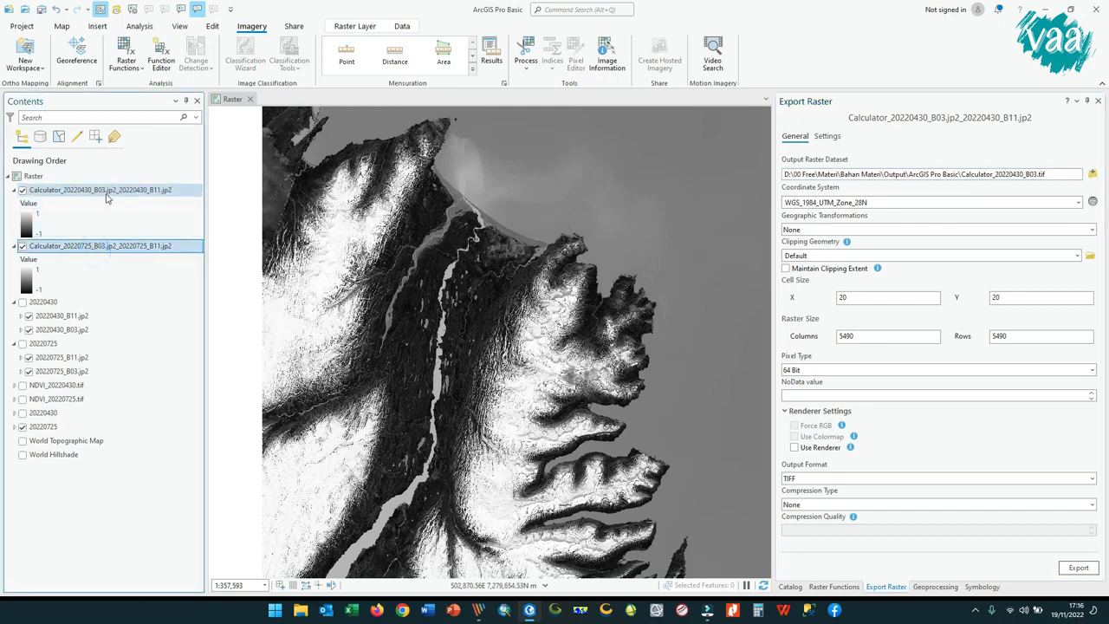
left_click(106, 193)
left_click(1014, 175)
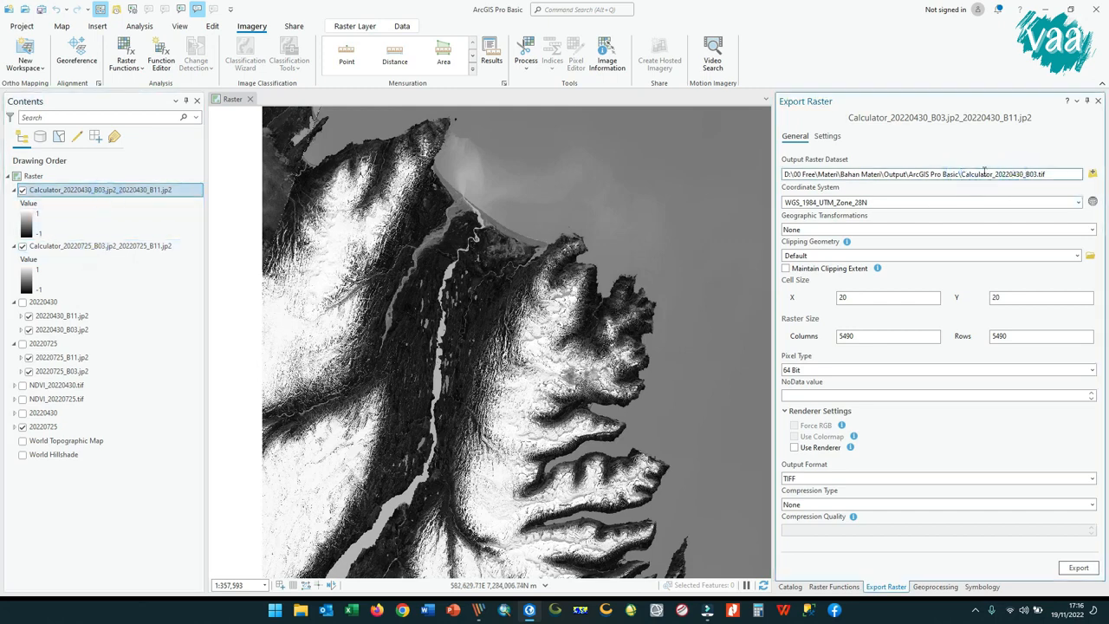
left_click_drag(962, 174, 1032, 175)
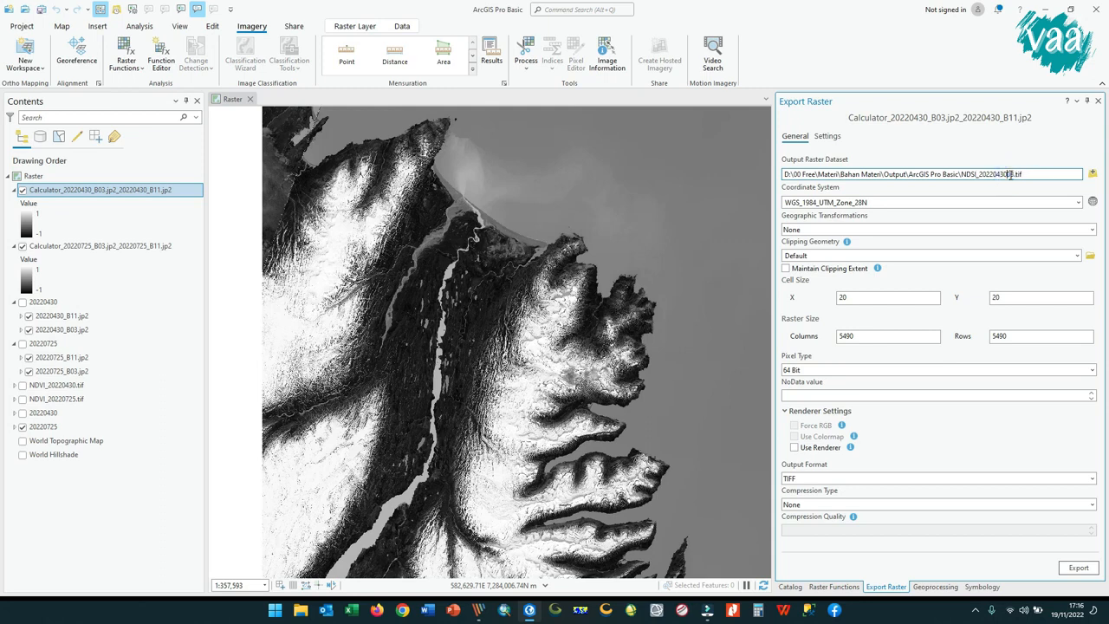
left_click(1071, 568)
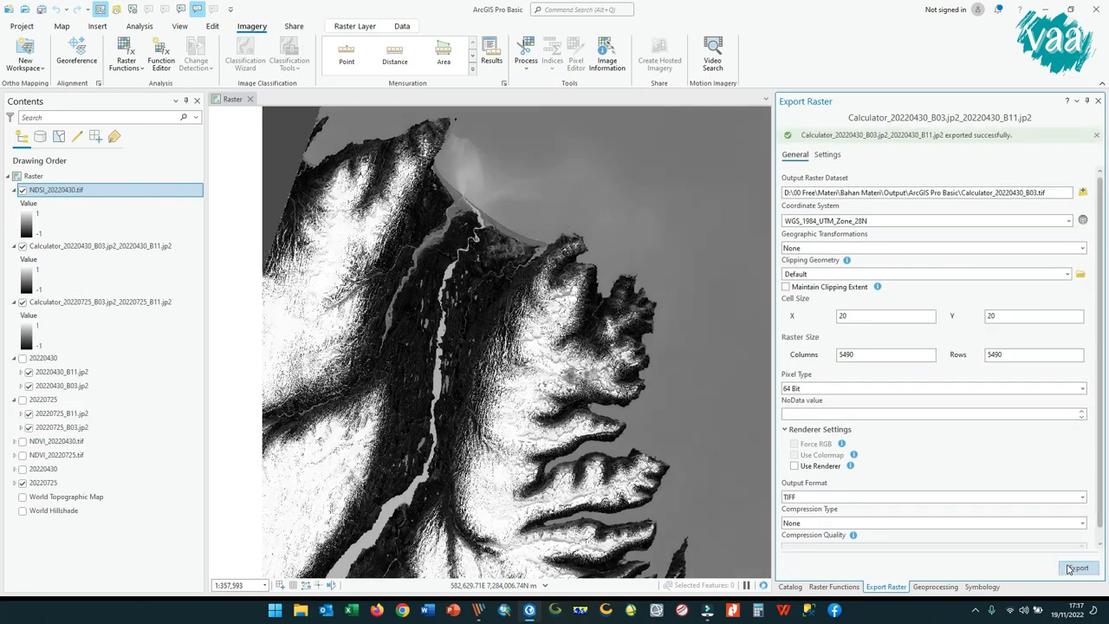
Step: Export the 20220725 Calculator layer as a TIFF renamed with the NDSI prefix and the 20220725 date
right_click(104, 302)
mouse_move(153, 293)
left_click(296, 306)
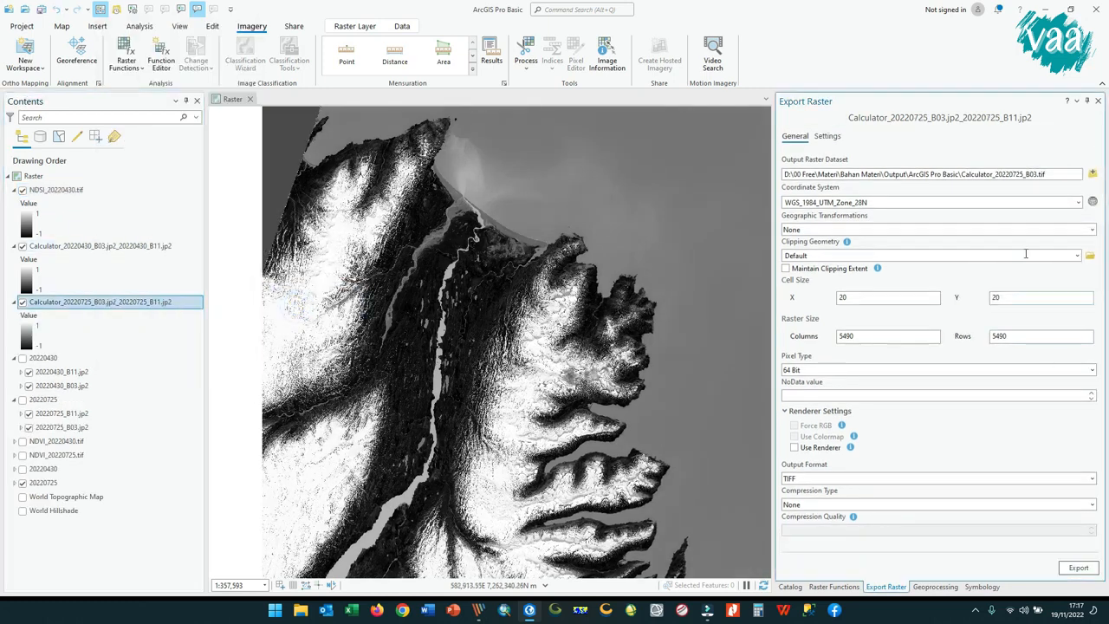
left_click_drag(994, 174, 960, 175)
type("NDSI")
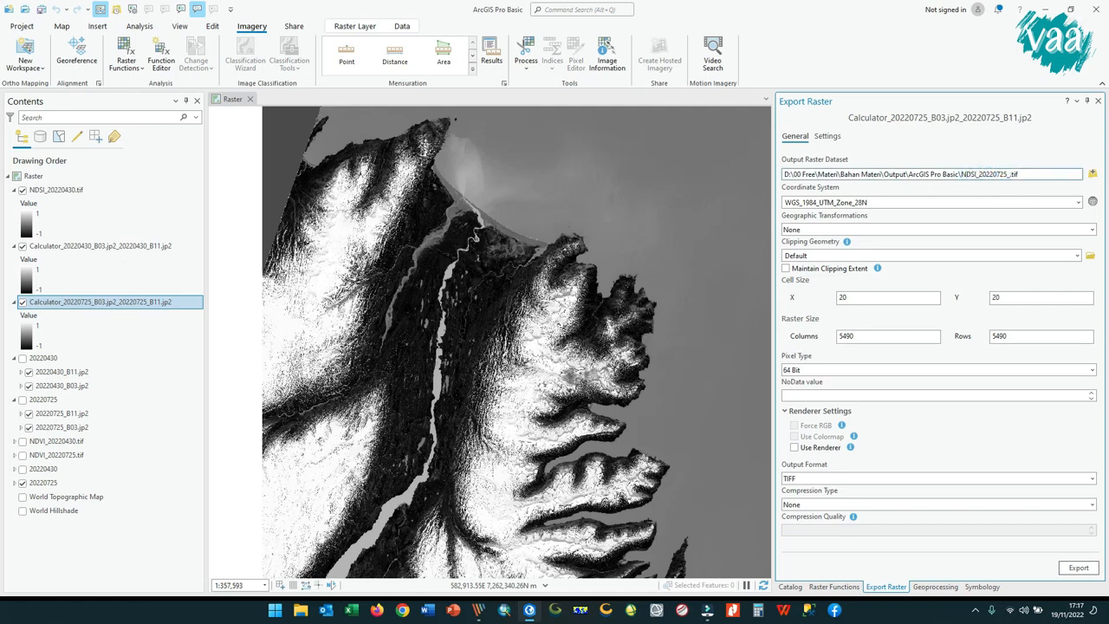
left_click(1068, 568)
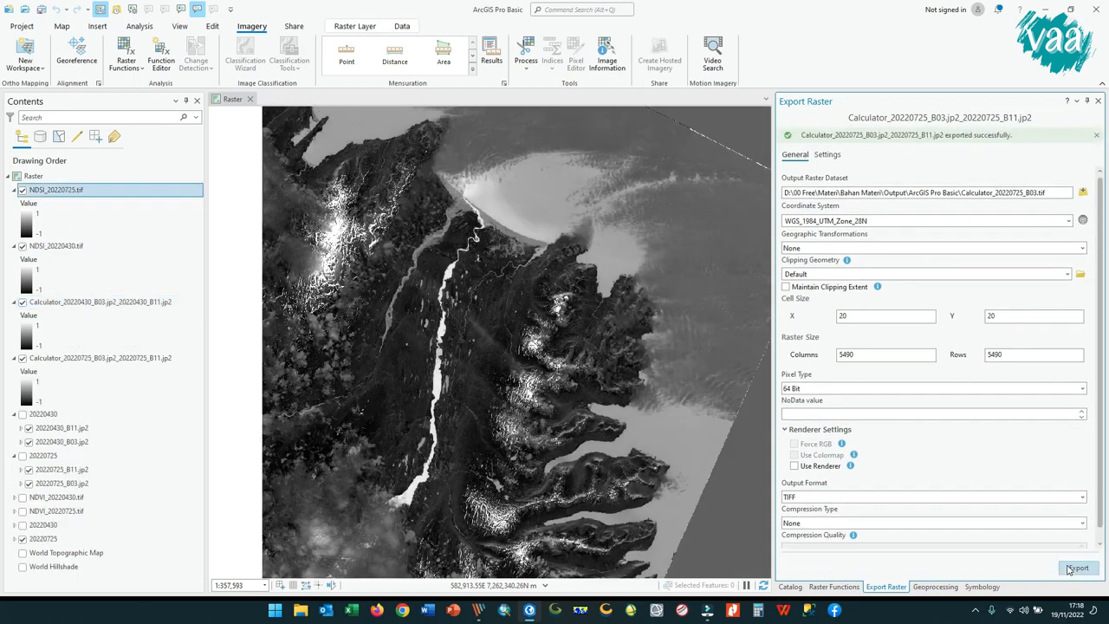
Step: Remove both temporary Calculator layers from the map and collapse the 20220430 and 20220725 band groups
right_click(137, 302)
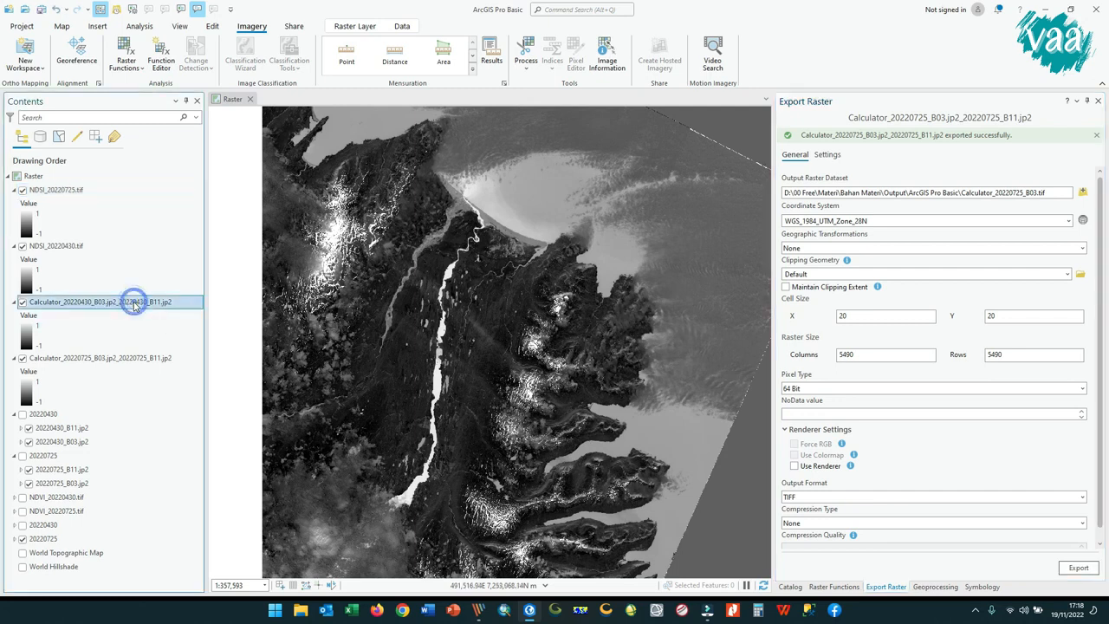
left_click(199, 39)
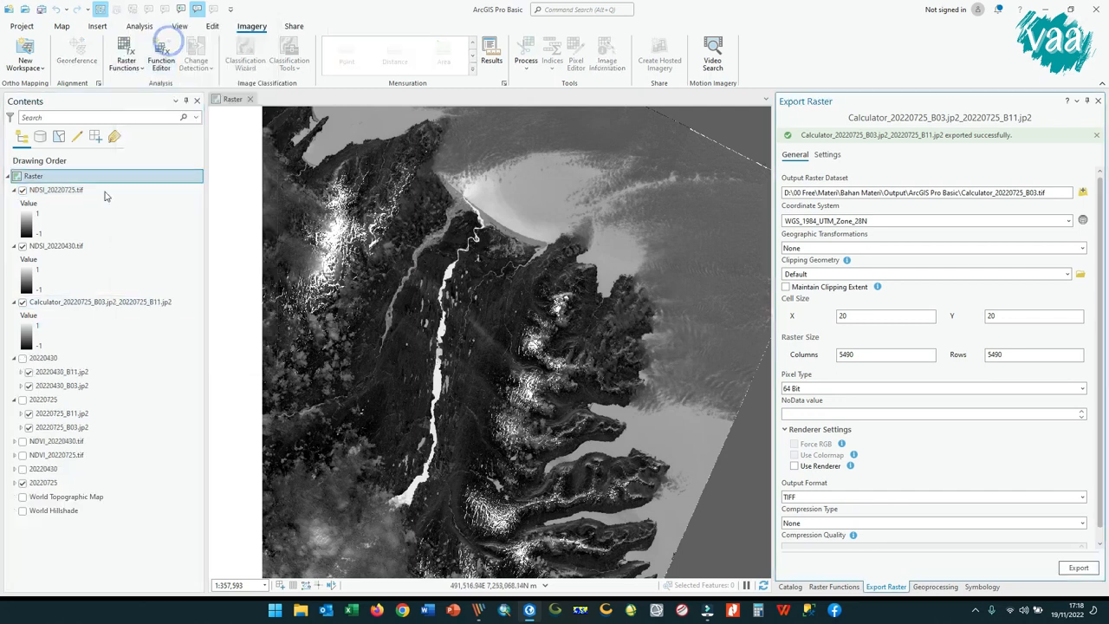
right_click(78, 312)
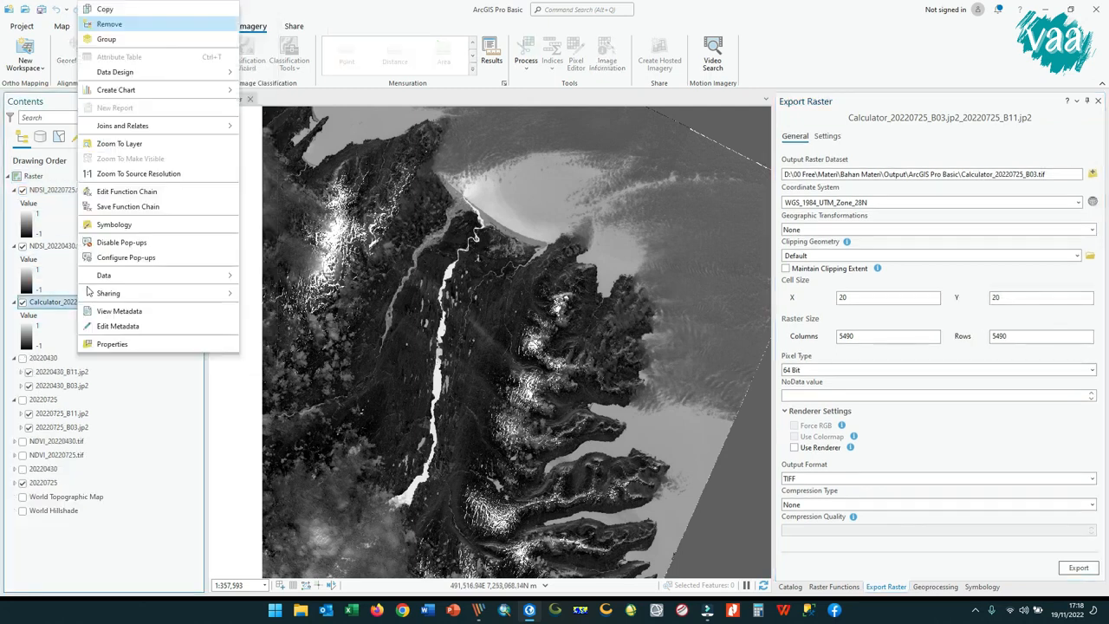
left_click(129, 25)
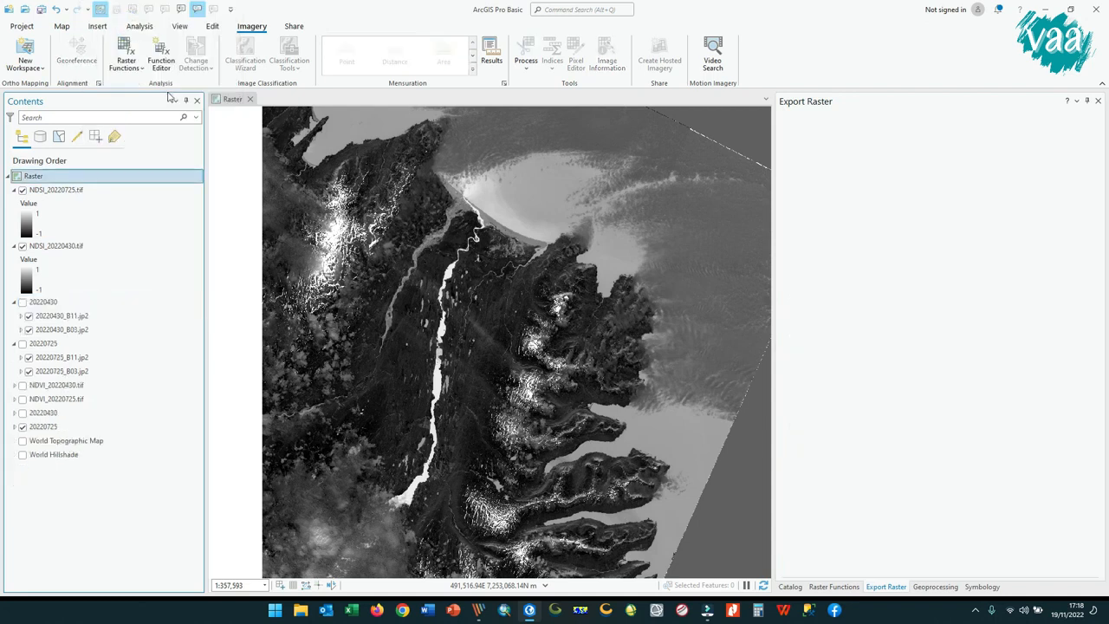
left_click(14, 343)
left_click(14, 302)
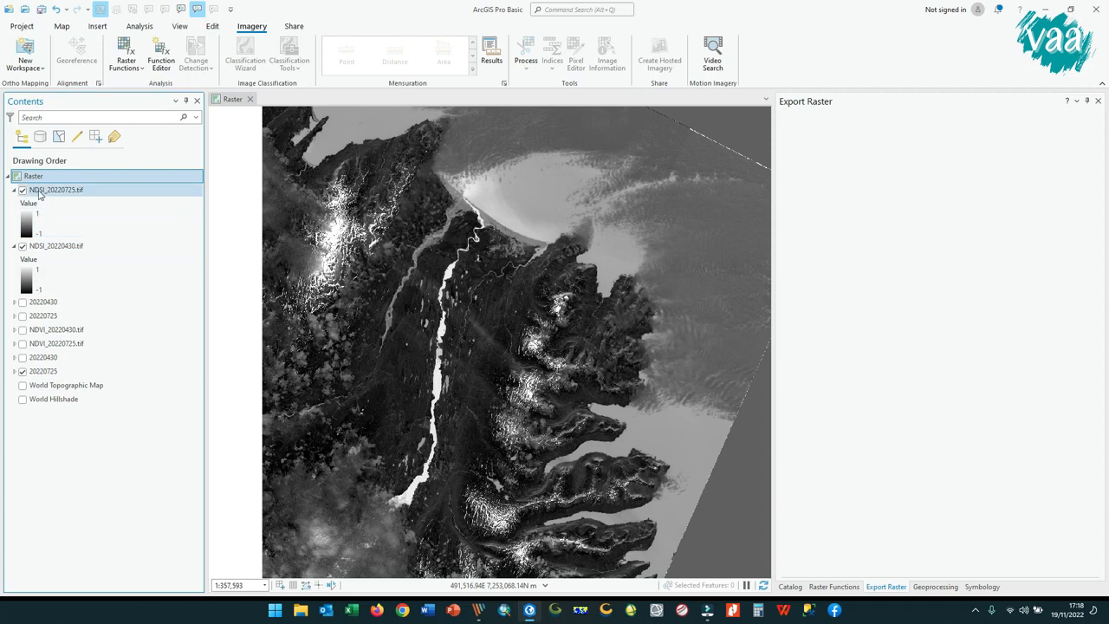
Step: Symbolize NDSI_20220725.tif with the Classify method using 4 classes
left_click(39, 192)
right_click(110, 193)
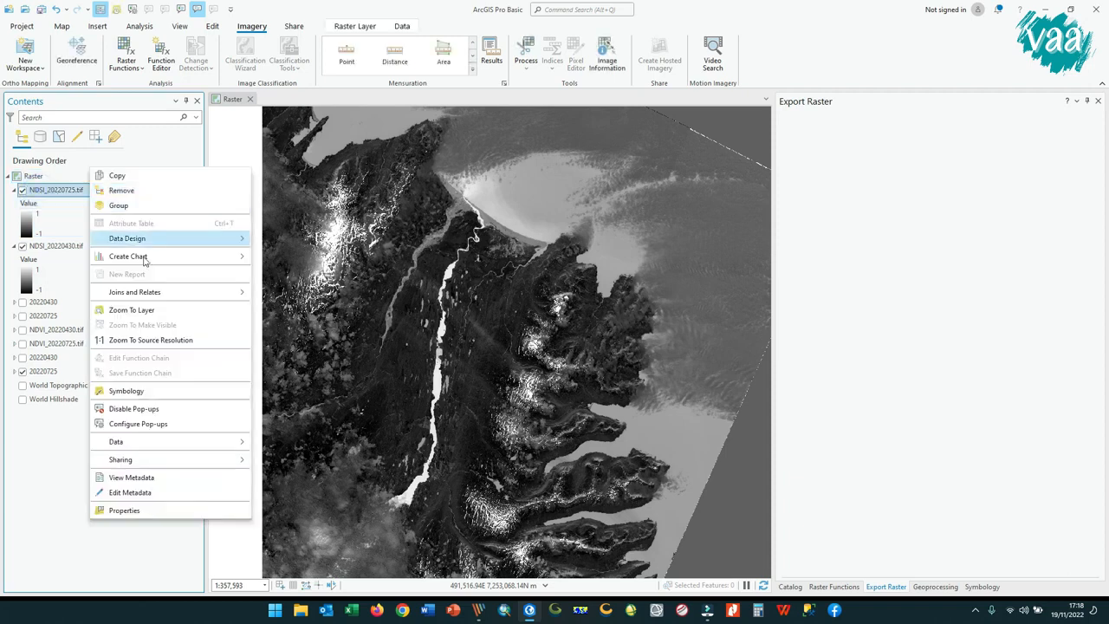
left_click(139, 391)
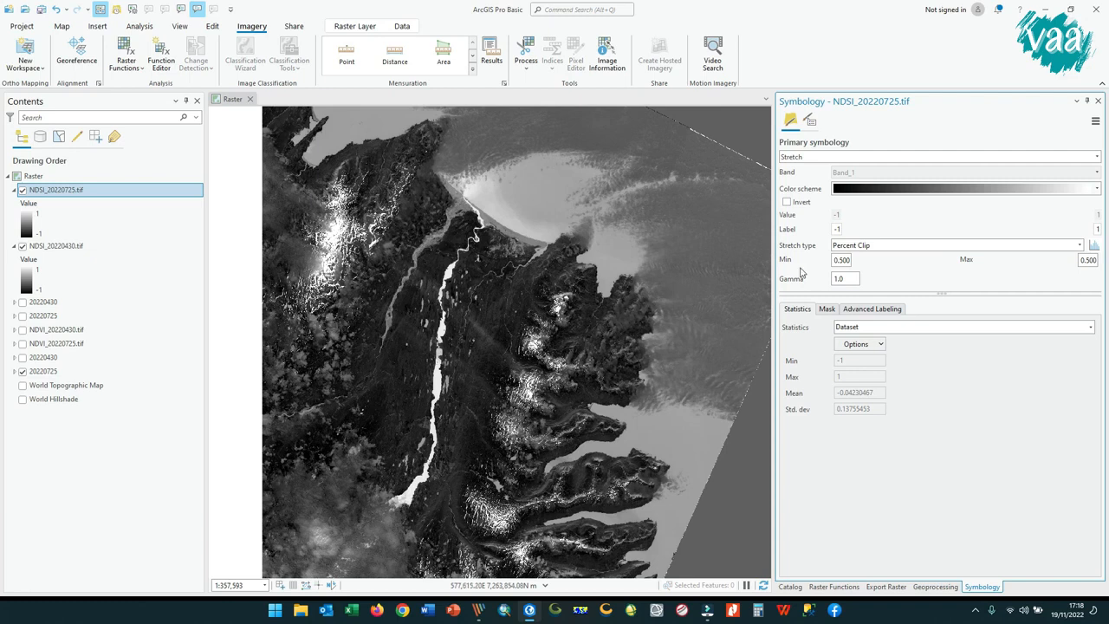
left_click(893, 157)
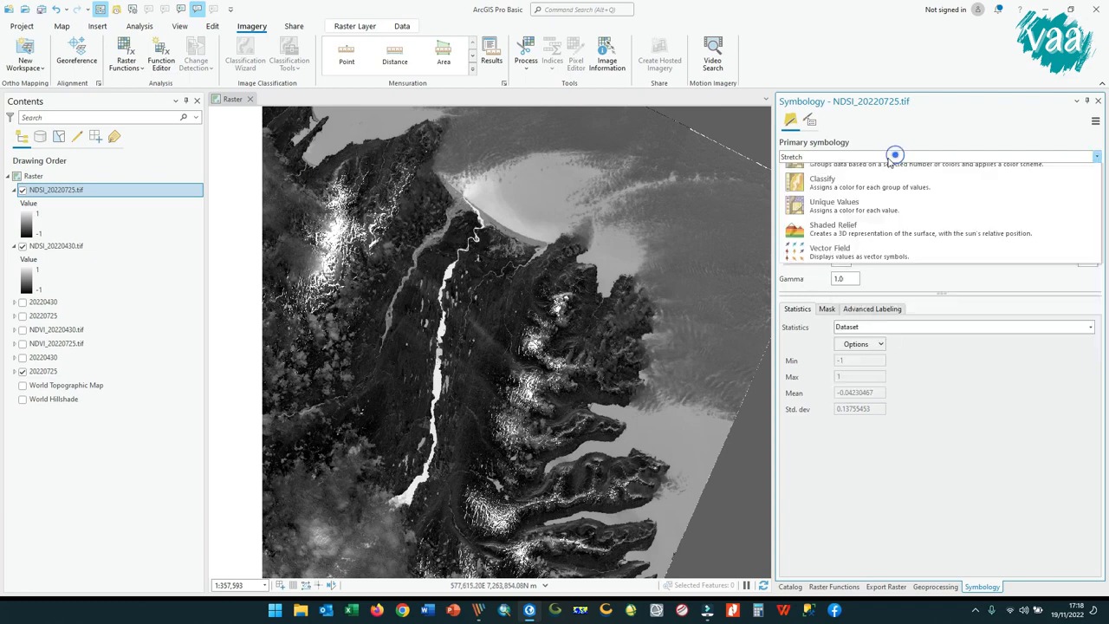
left_click(878, 201)
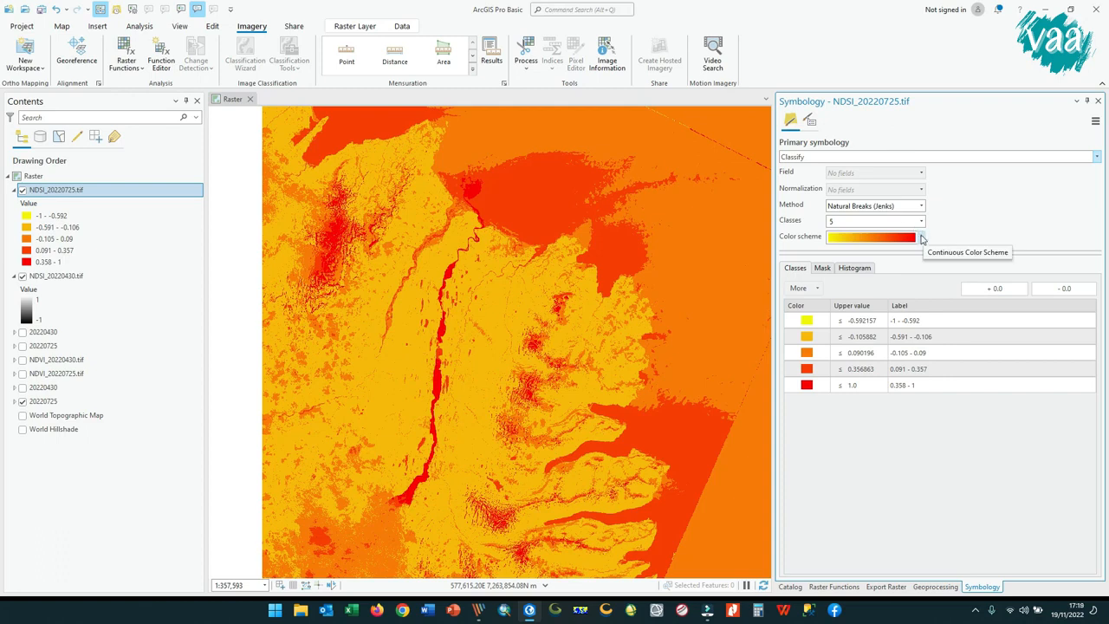
left_click(920, 221)
left_click(875, 253)
Step: Apply a mixed blue and grey color scheme to the NDSI_20220725.tif classes
left_click(921, 238)
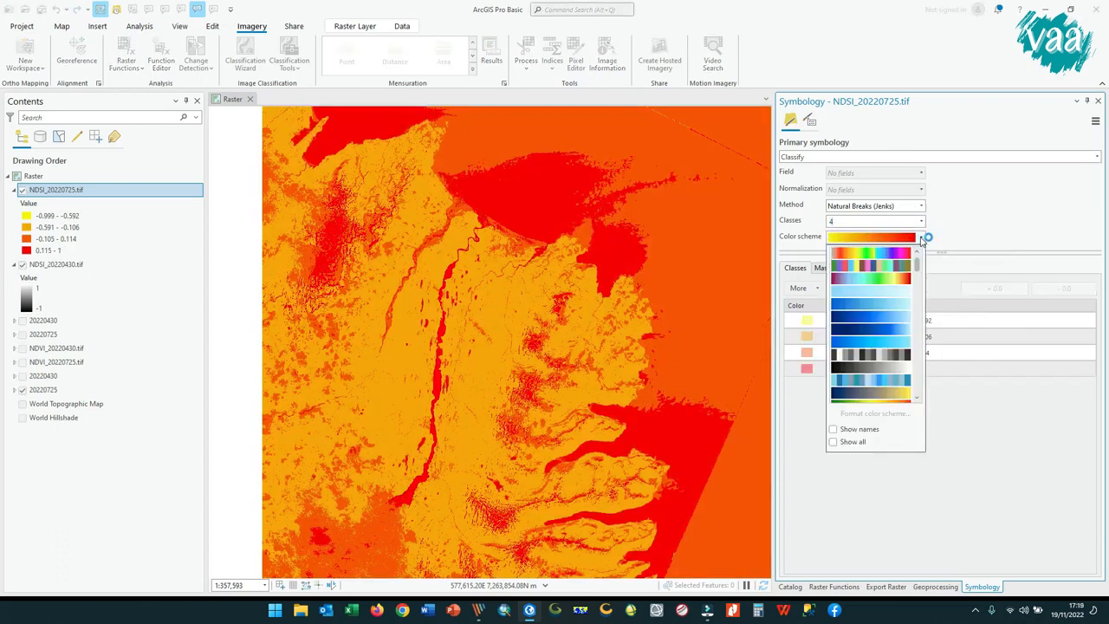
scroll(905, 329, "down", 5)
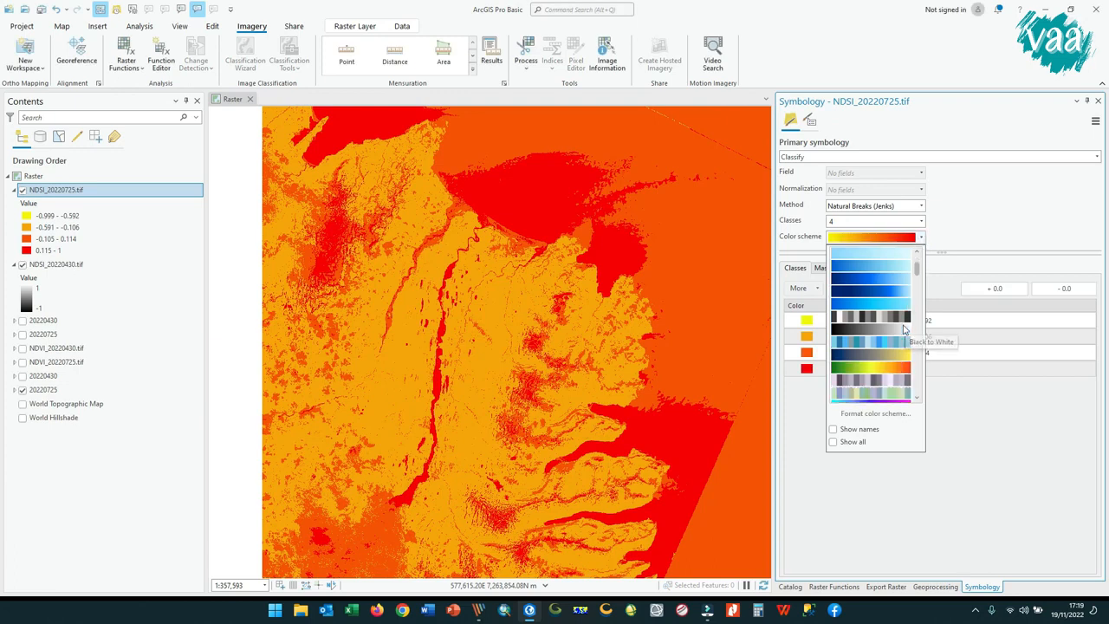
left_click(903, 325)
left_click(900, 237)
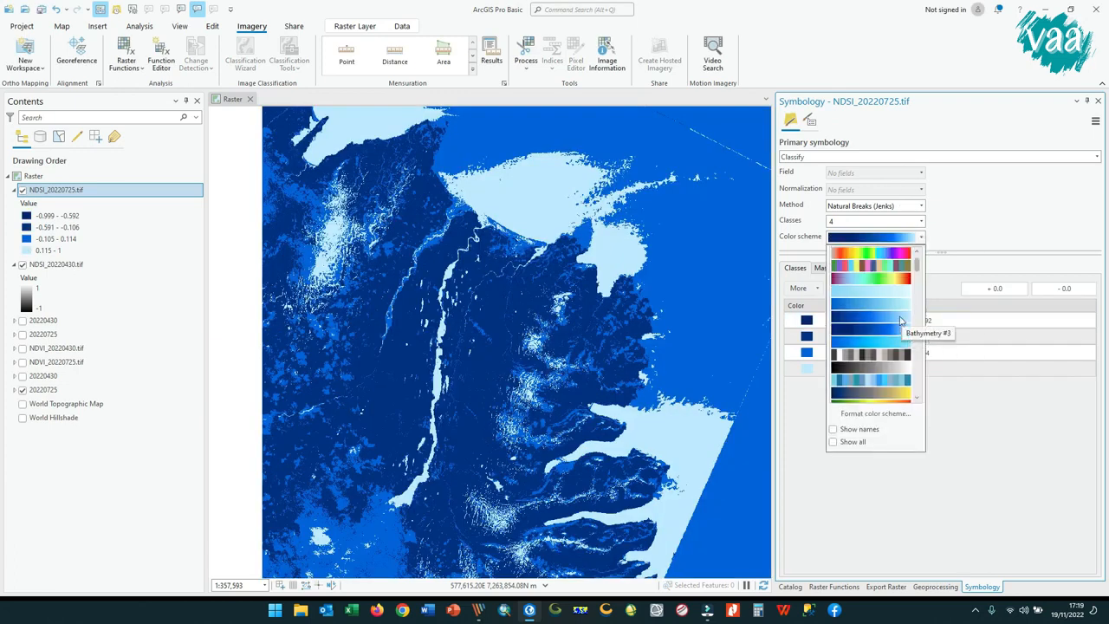
left_click(895, 380)
Step: Label the two lowest NDSI_20220725.tif classes No Snow and Melting Snow
left_click(893, 320)
left_click(892, 321)
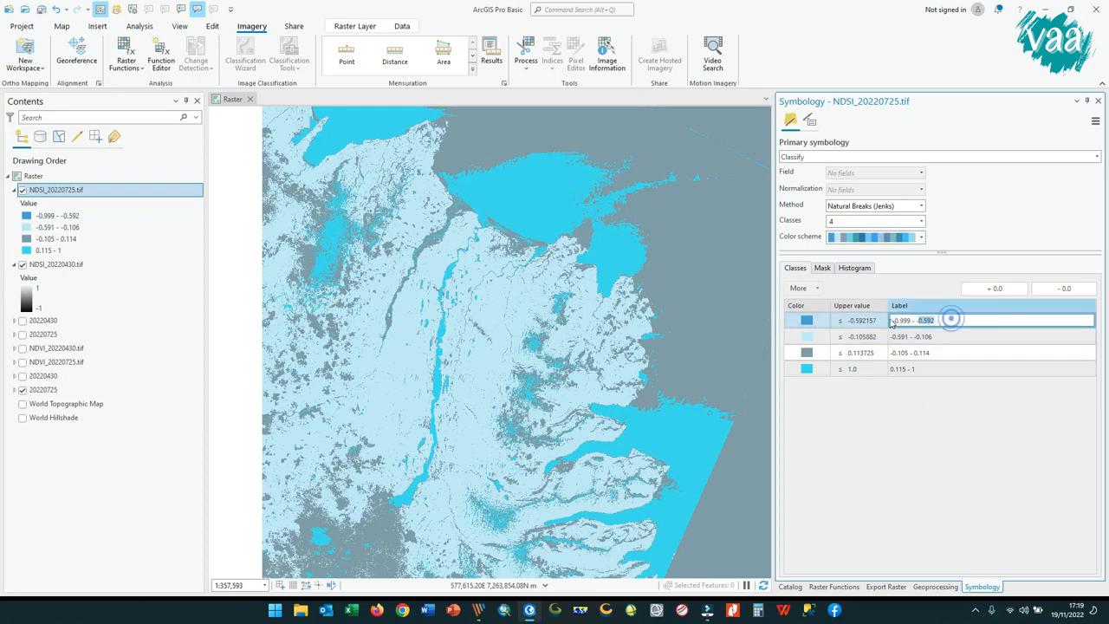
type("n")
key("BackSpace")
type("No Snow")
left_click(885, 338)
left_click(885, 337)
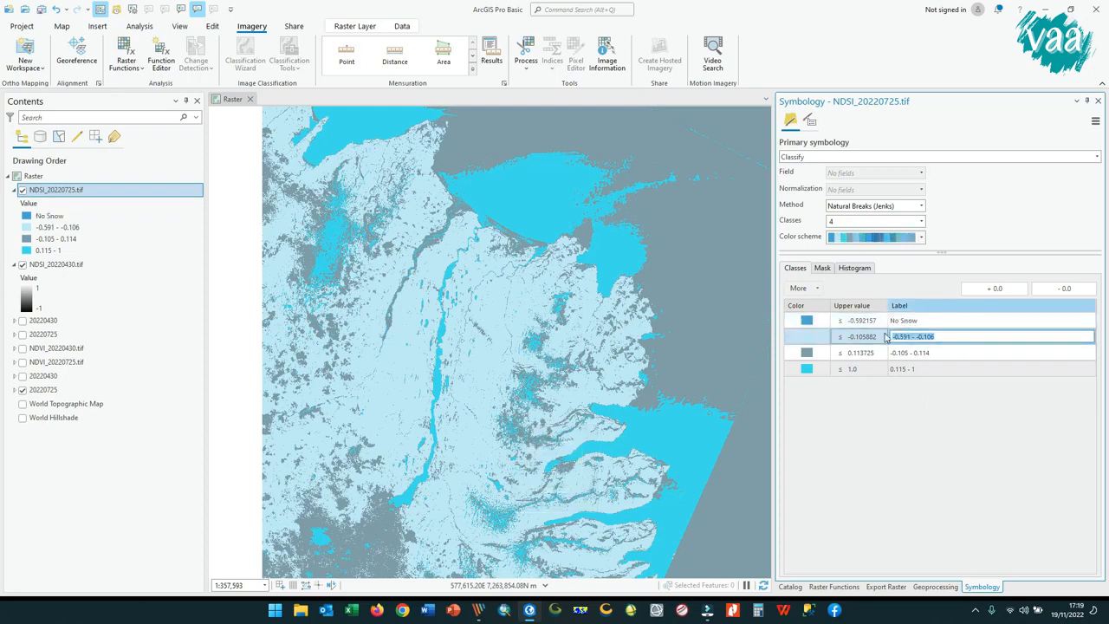
type("Melting Snow")
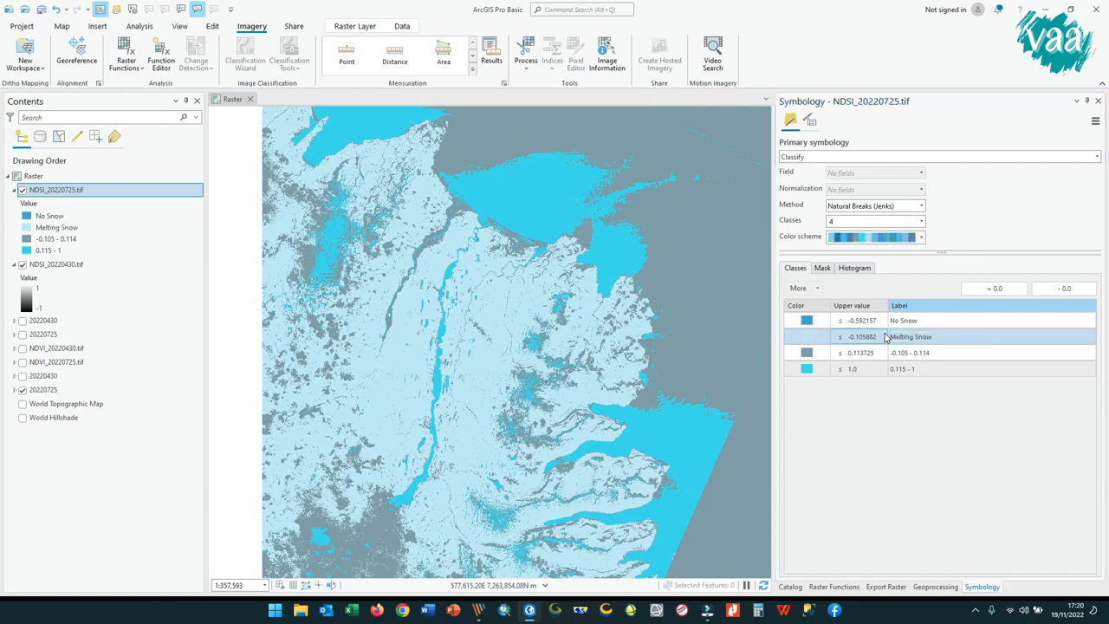
Step: Label the two highest NDSI_20220725.tif classes Thin Snow and Thick Snow
left_click(890, 352)
left_click(890, 353)
key("BackSpace")
type("Thin Snow")
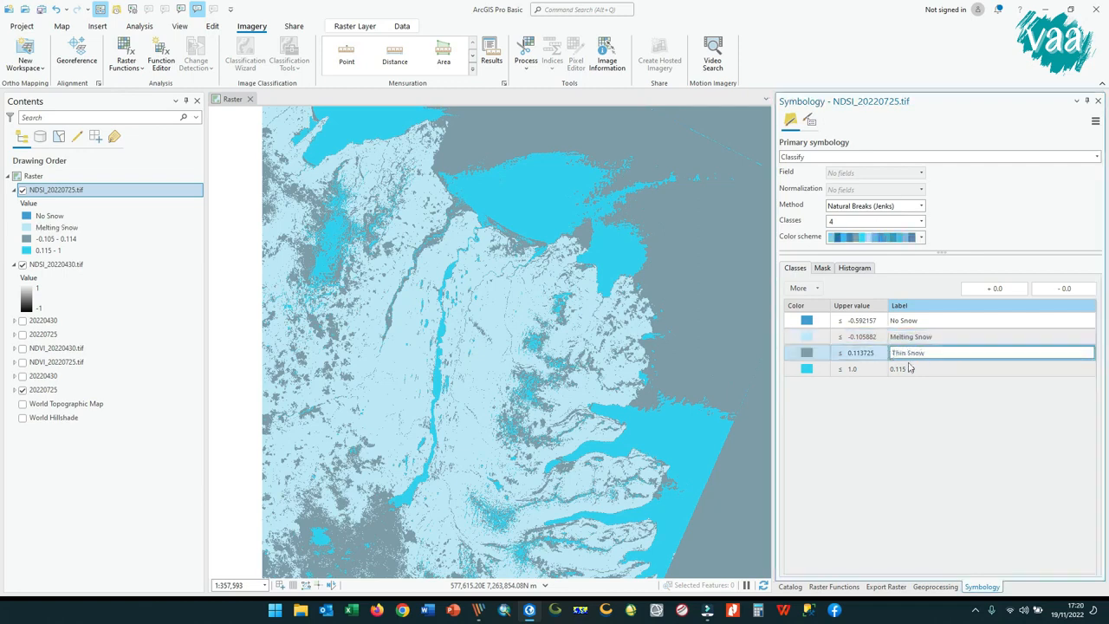
left_click(889, 369)
left_click(889, 369)
key("BackSpace")
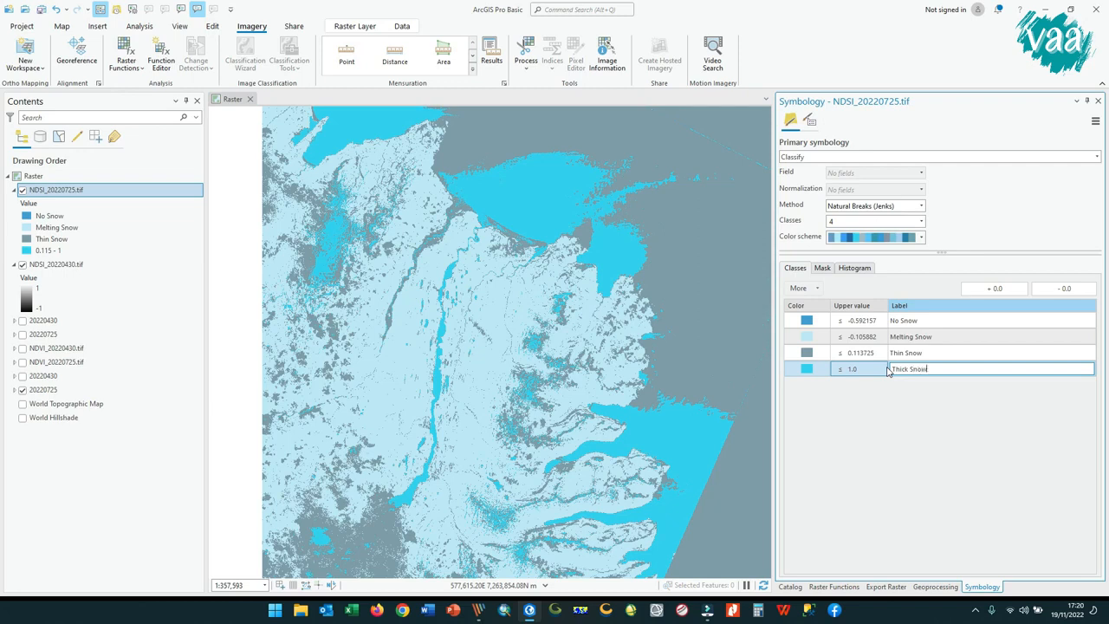
key("Return")
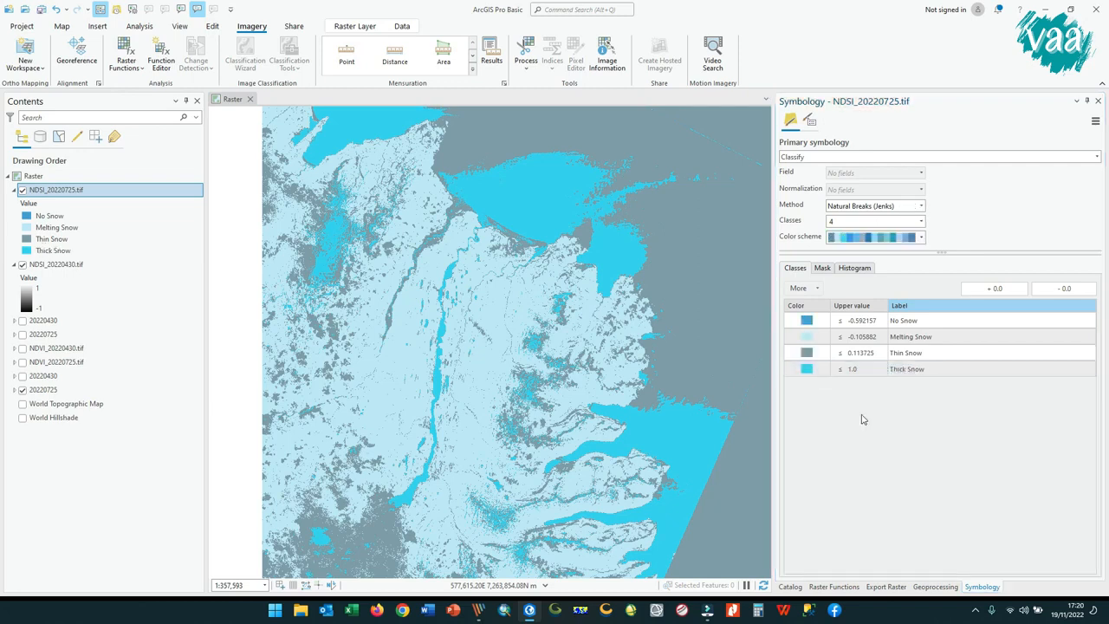
Step: Classify the NDSI_20220430.tif layer into 4 classes
left_click(79, 265)
left_click(922, 221)
left_click(849, 282)
Step: Color the Thick Snow class of NDSI_20220725.tif white and its Thin Snow class light blue
left_click(78, 190)
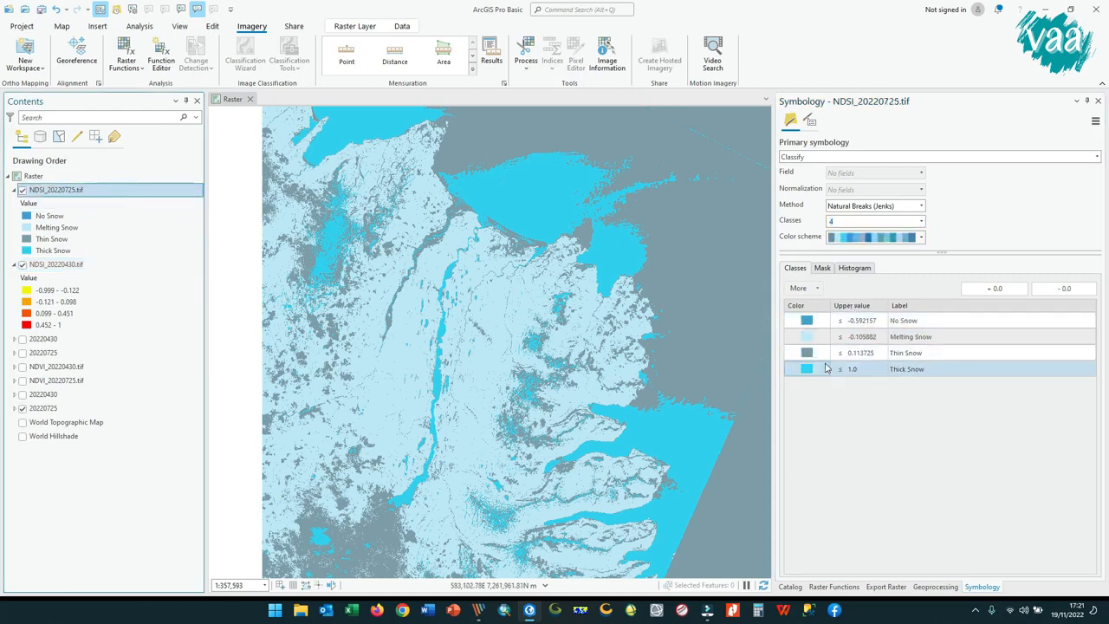
left_click(809, 369)
left_click(794, 333)
left_click(809, 353)
left_click(818, 368)
left_click(806, 353)
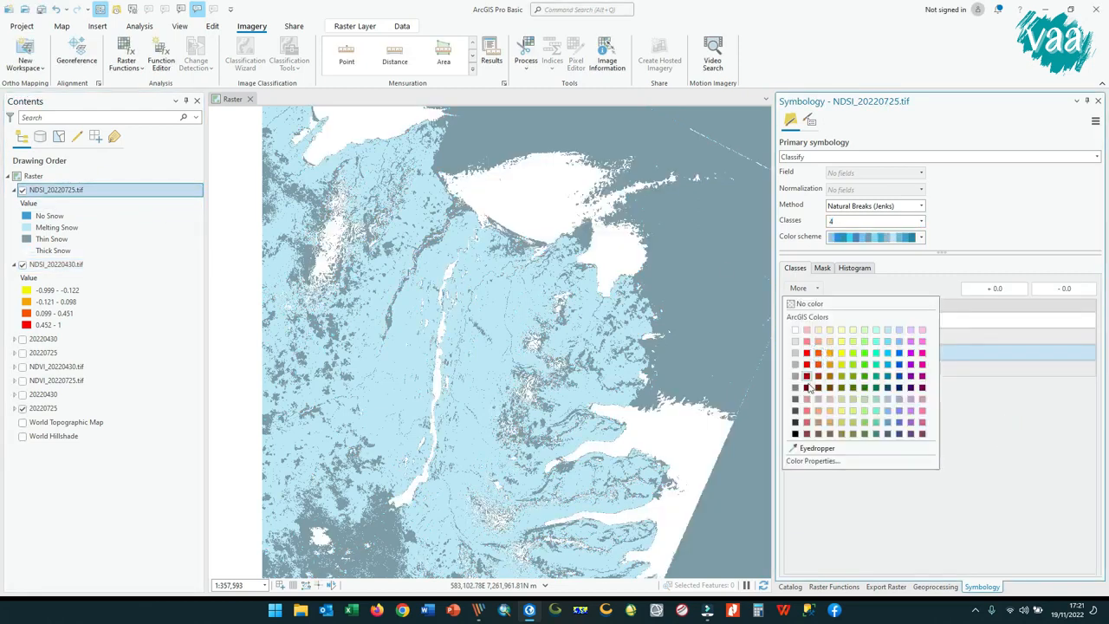
left_click(898, 343)
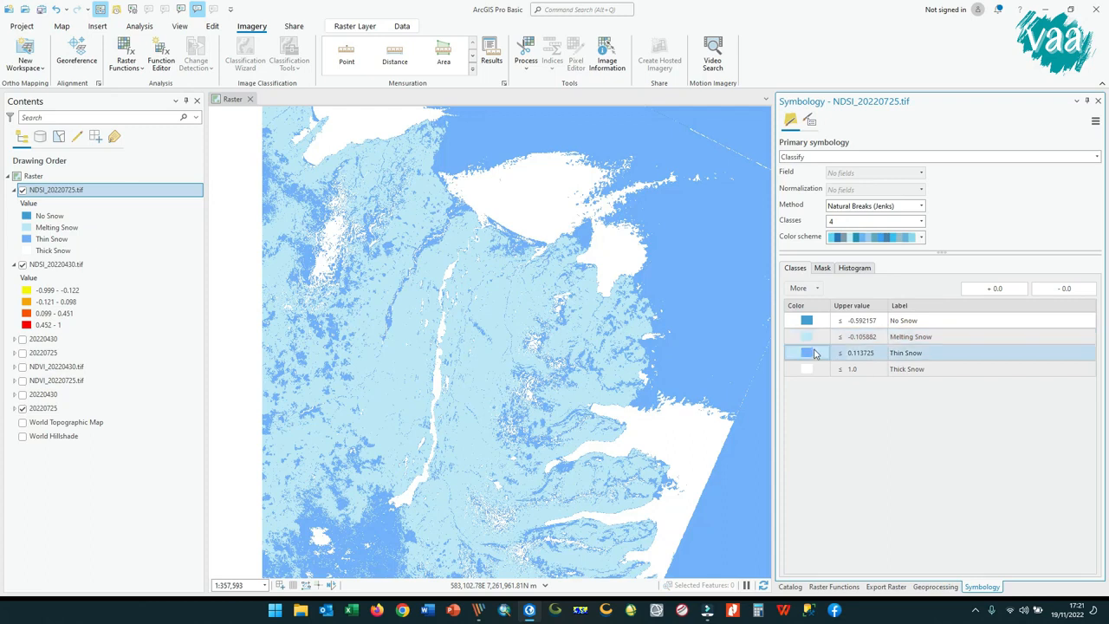
Step: Try red and light blue as the color of the Thin Snow class of NDSI_20220725.tif
left_click(807, 353)
left_click(808, 353)
left_click(809, 322)
left_click(808, 353)
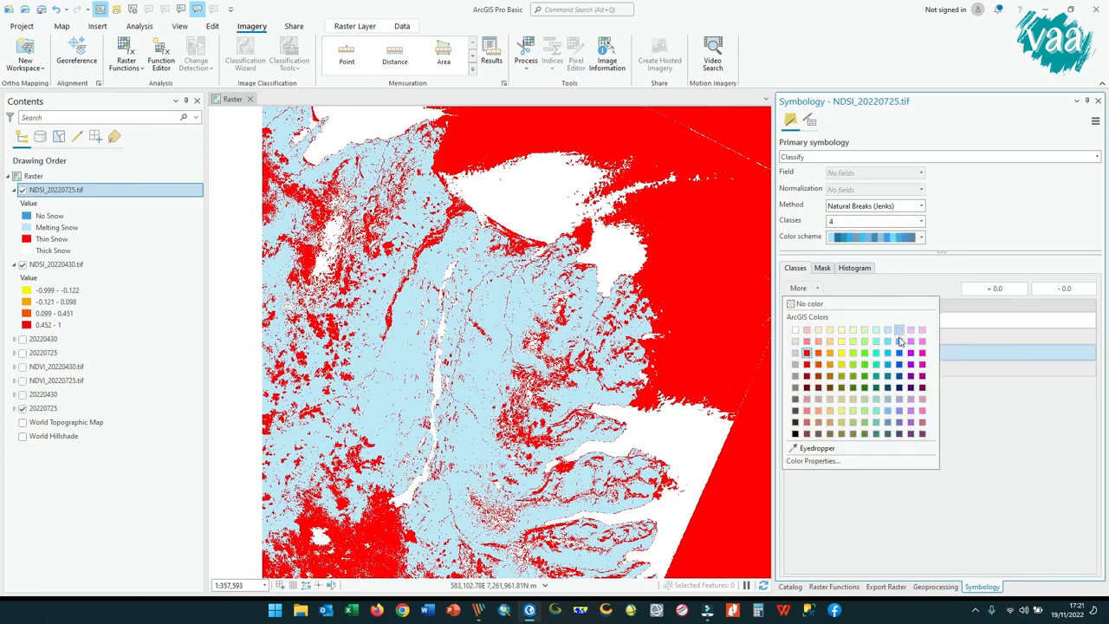
left_click(900, 340)
Step: Try light pink as the color of the Melting Snow class of NDSI_20220725.tif
left_click(807, 336)
left_click(807, 334)
left_click(806, 335)
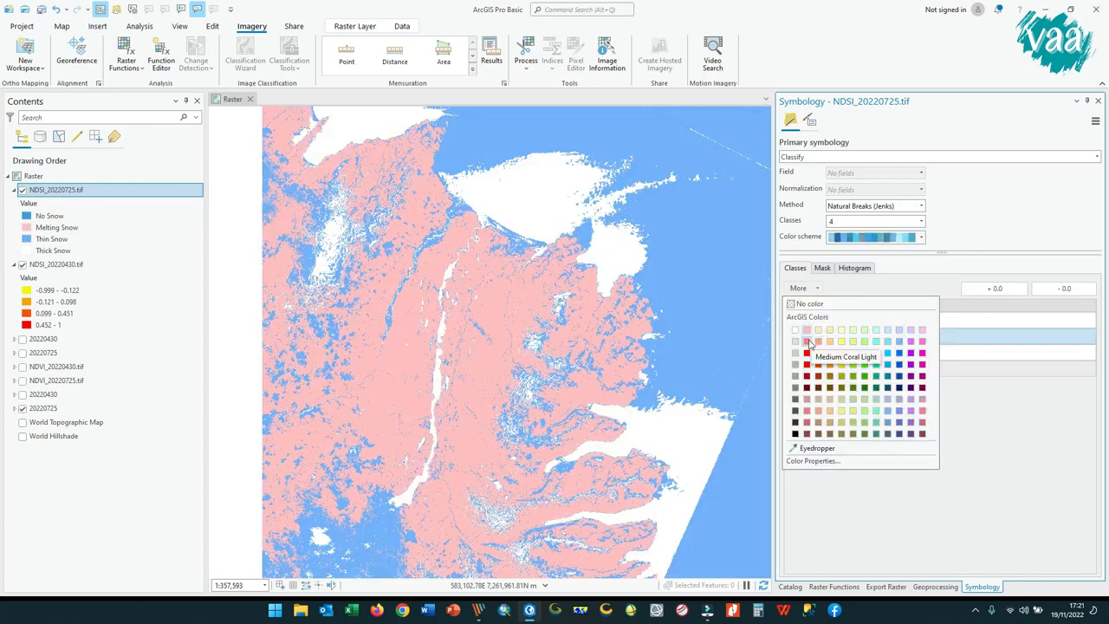
left_click(808, 343)
left_click(807, 337)
left_click(970, 388)
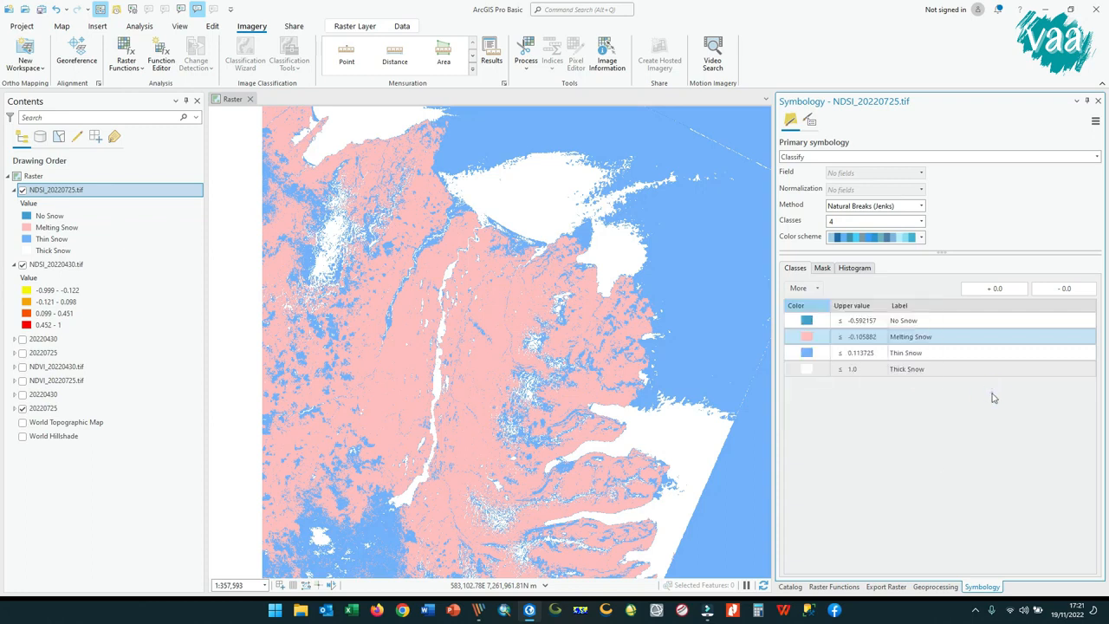
Step: Color the Thin Snow class of NDSI_20220725.tif Gray 20% and its Melting Snow class light blue
left_click(807, 353)
left_click(796, 353)
left_click(808, 338)
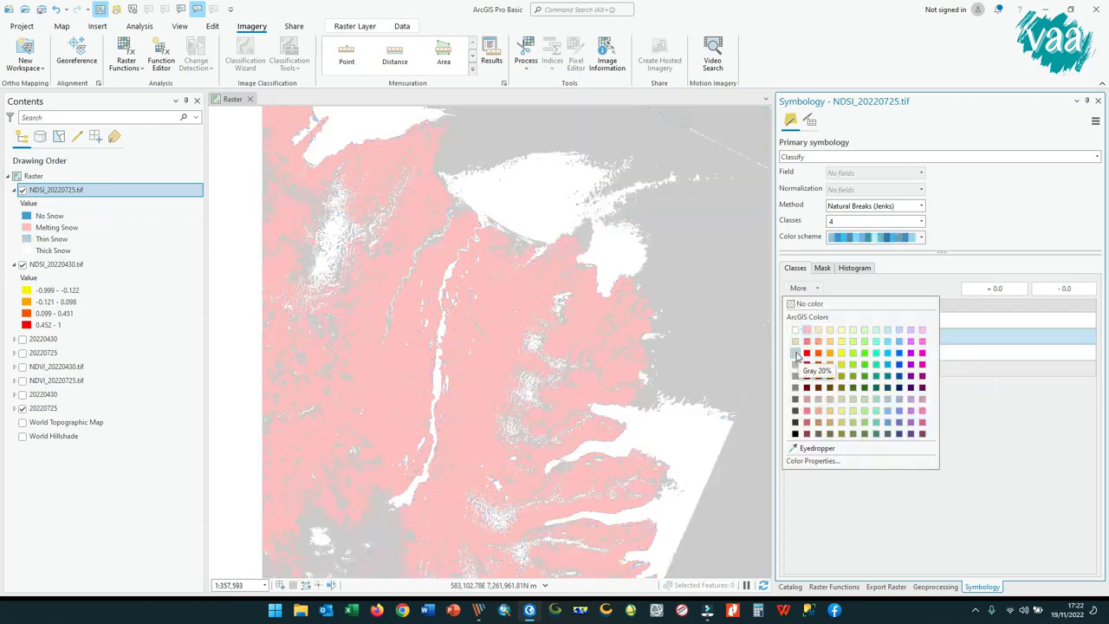
left_click(898, 352)
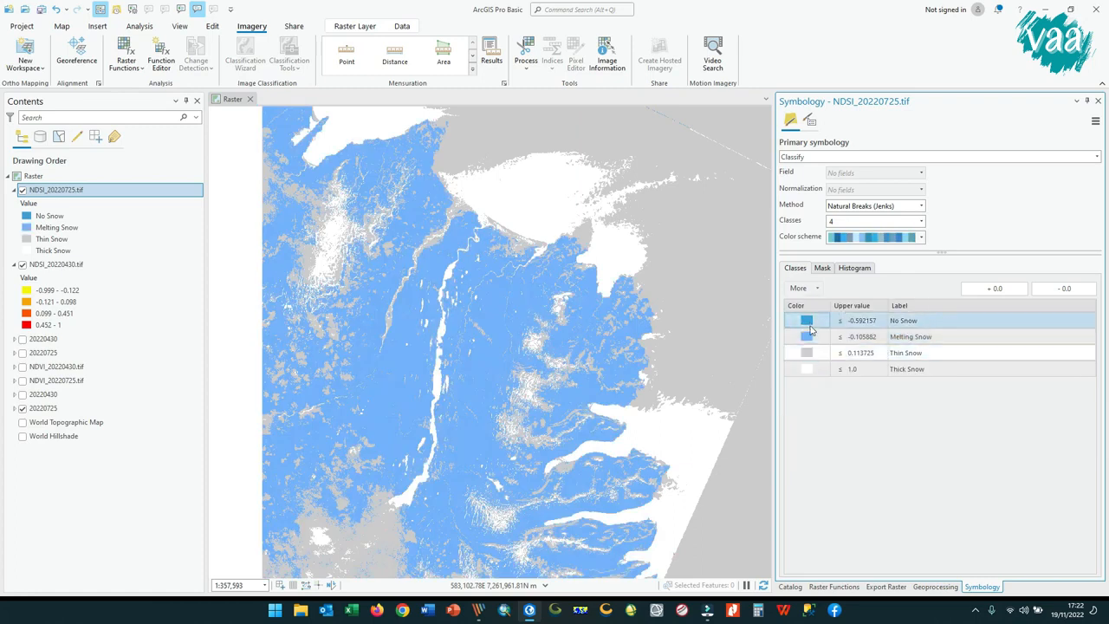
Step: Color the No Snow class of NDSI_20220725.tif red
left_click(812, 322)
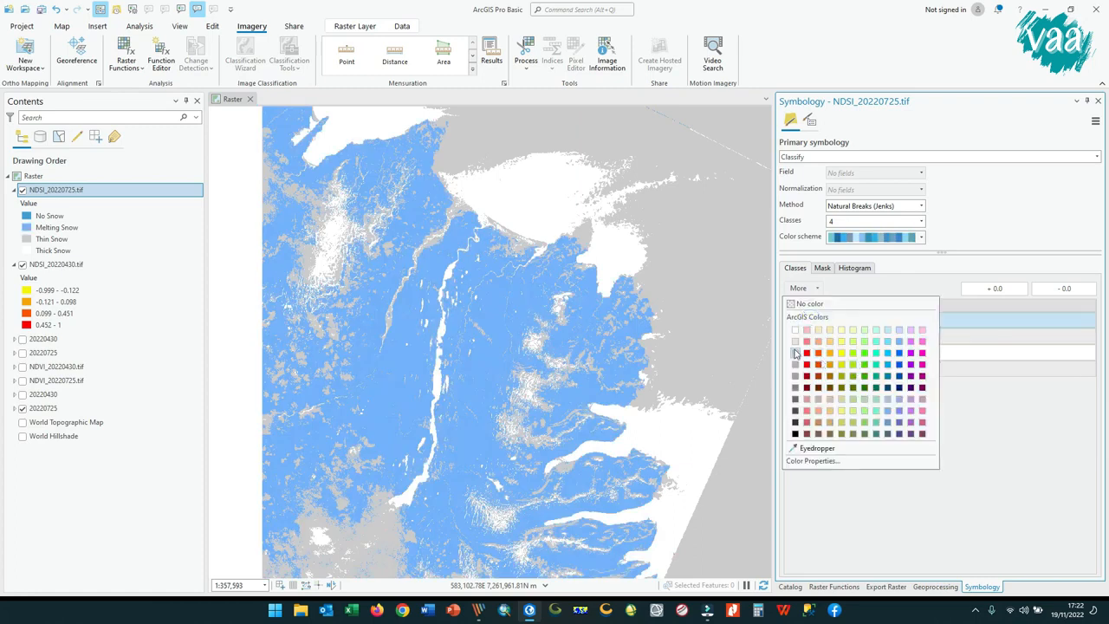
left_click(806, 353)
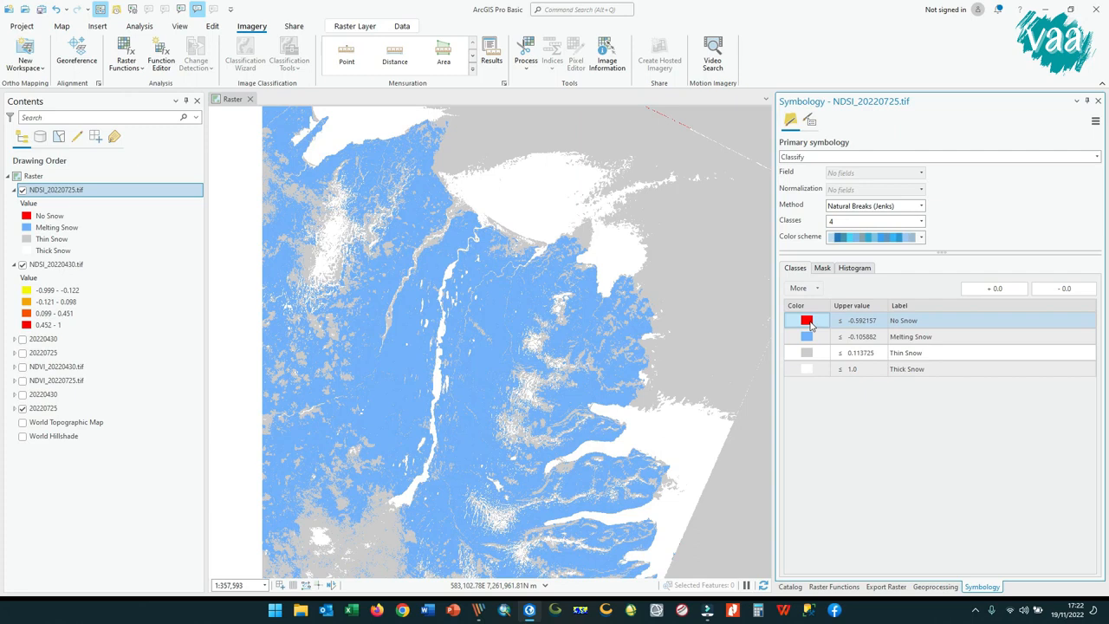
left_click(807, 323)
left_click(1039, 433)
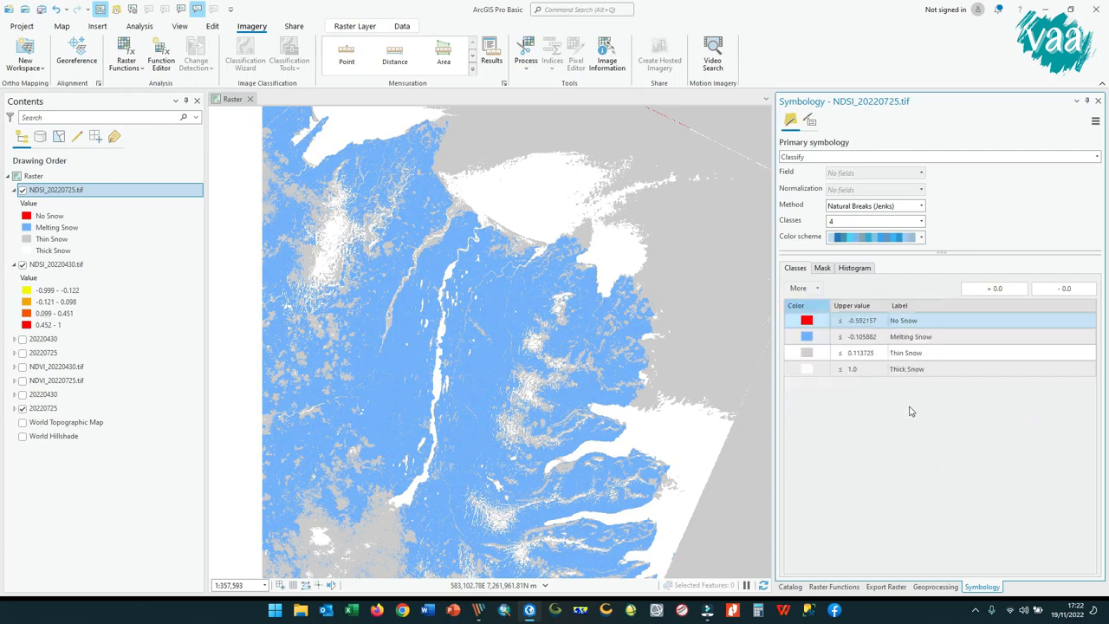
Step: Hide NDSI_20220725.tif and label the two lowest NDSI_20220430.tif classes No Snow and Melting Snow
left_click(22, 189)
left_click(56, 264)
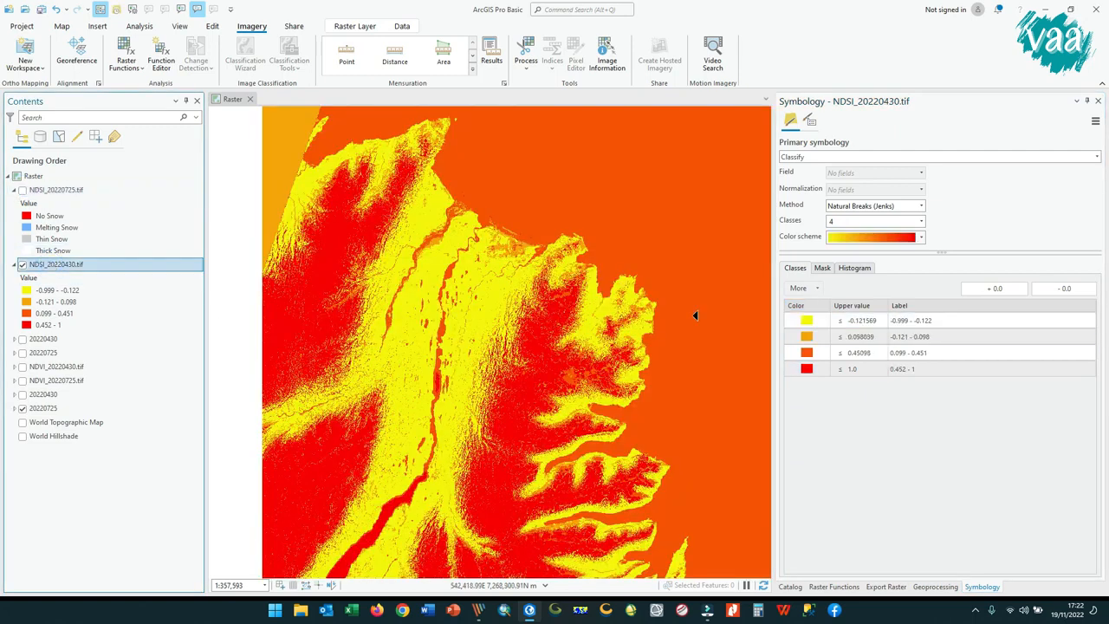
double_click(943, 320)
type("No Snow")
double_click(940, 336)
key("BackSpace")
type("Melting Snow")
Step: Label the two highest NDSI_20220430.tif classes Thin Snow and Thick Snow
key("Tab")
type("Thin Snow")
key("Left")
key("Left")
key("Left")
key("Left")
key("Return")
double_click(925, 368)
type("Thick Snow")
key("Return")
Step: Color the No Snow class of NDSI_20220430.tif red and its Melting Snow class light blue
left_click(807, 320)
left_click(805, 351)
left_click(807, 337)
left_click(891, 340)
Step: Color the Thin Snow class of NDSI_20220430.tif Gray 20% and its Thick Snow class white
left_click(807, 353)
left_click(810, 373)
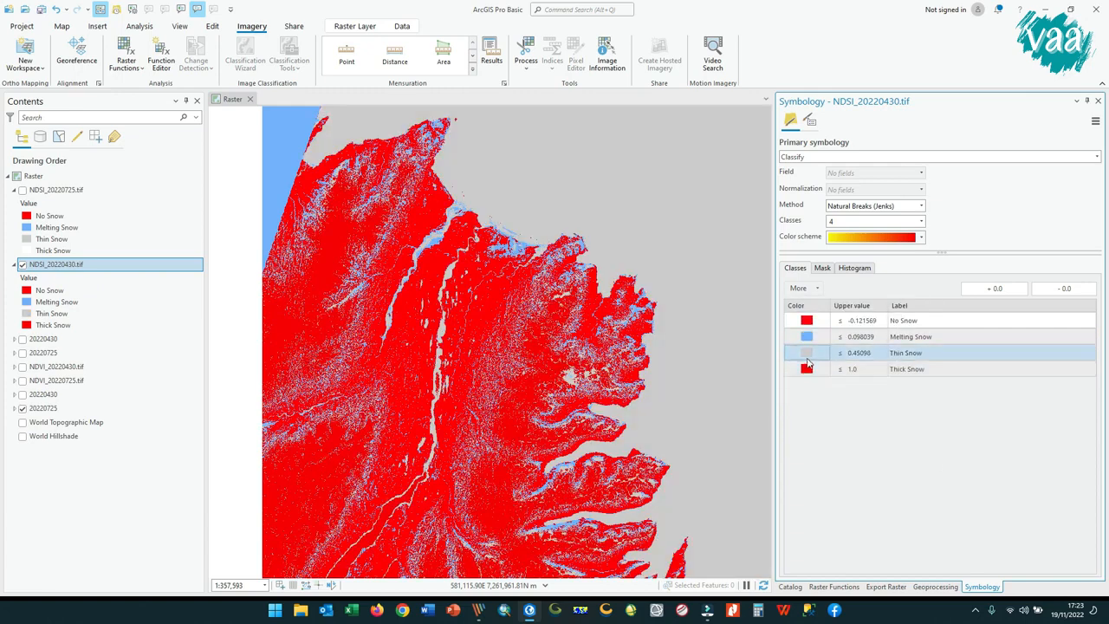
left_click(807, 351)
left_click(795, 354)
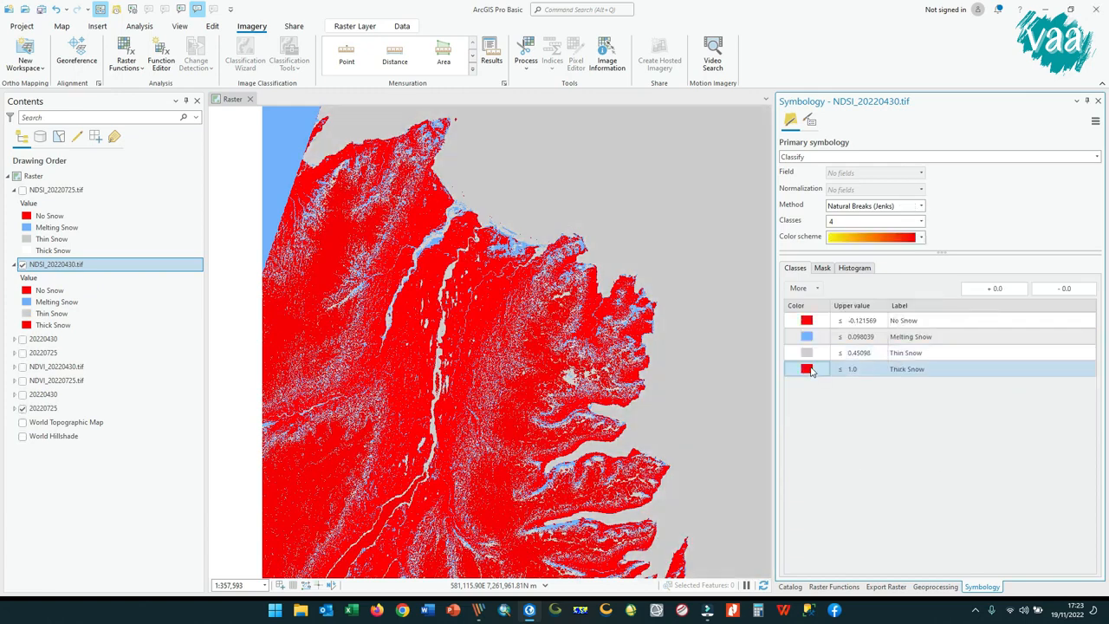
left_click(809, 370)
left_click(797, 332)
Step: Move NDSI_20220430.tif above NDSI_20220725.tif in the drawing order and show the 20220430 scene instead of the 20220725 scene
left_click_drag(617, 398, 629, 306)
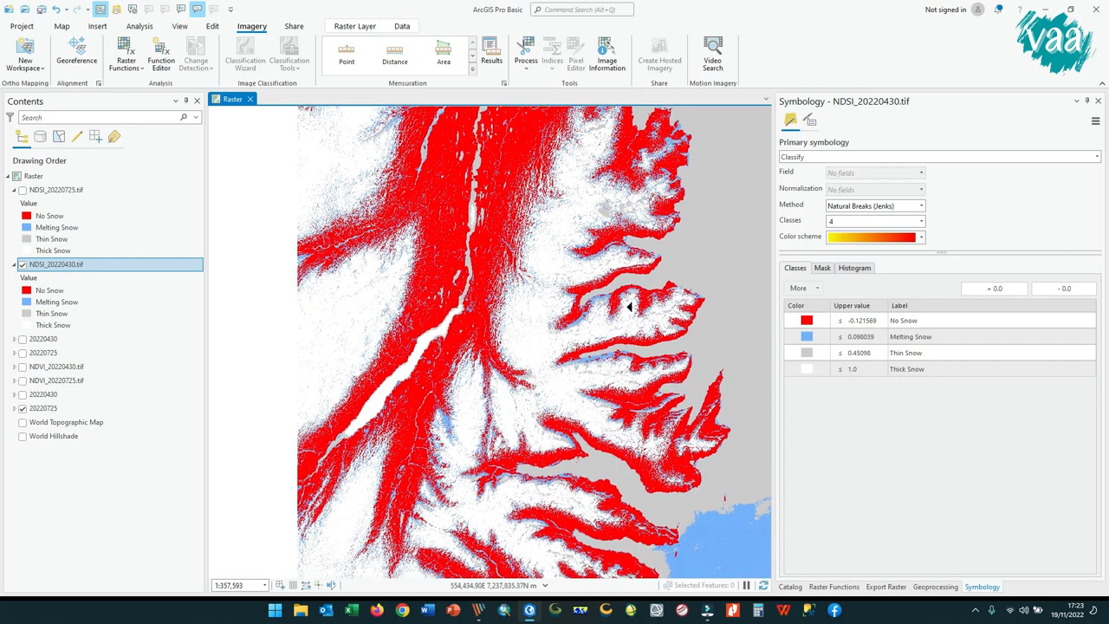
scroll(595, 414, "down", 3)
left_click_drag(774, 273, 845, 273)
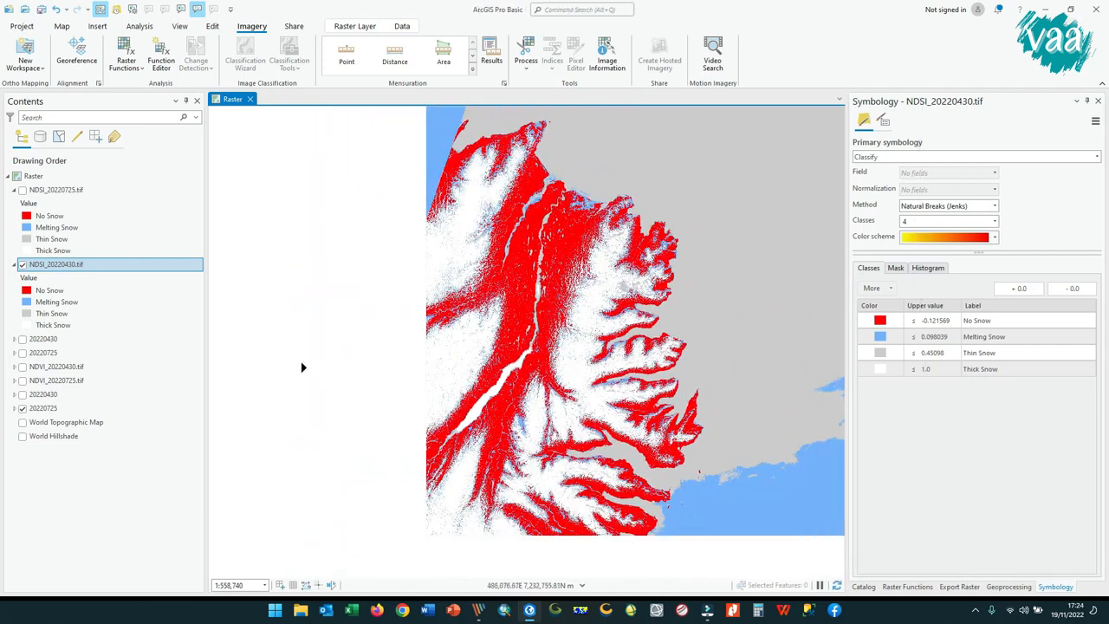
scroll(500, 256, "up", 2)
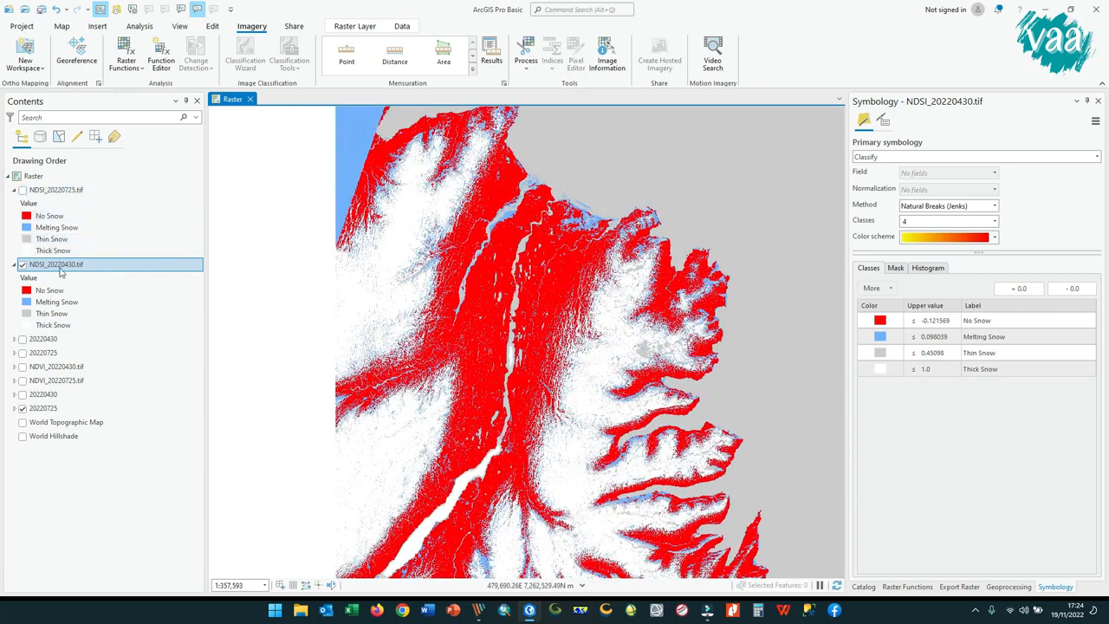
left_click_drag(60, 272, 56, 193)
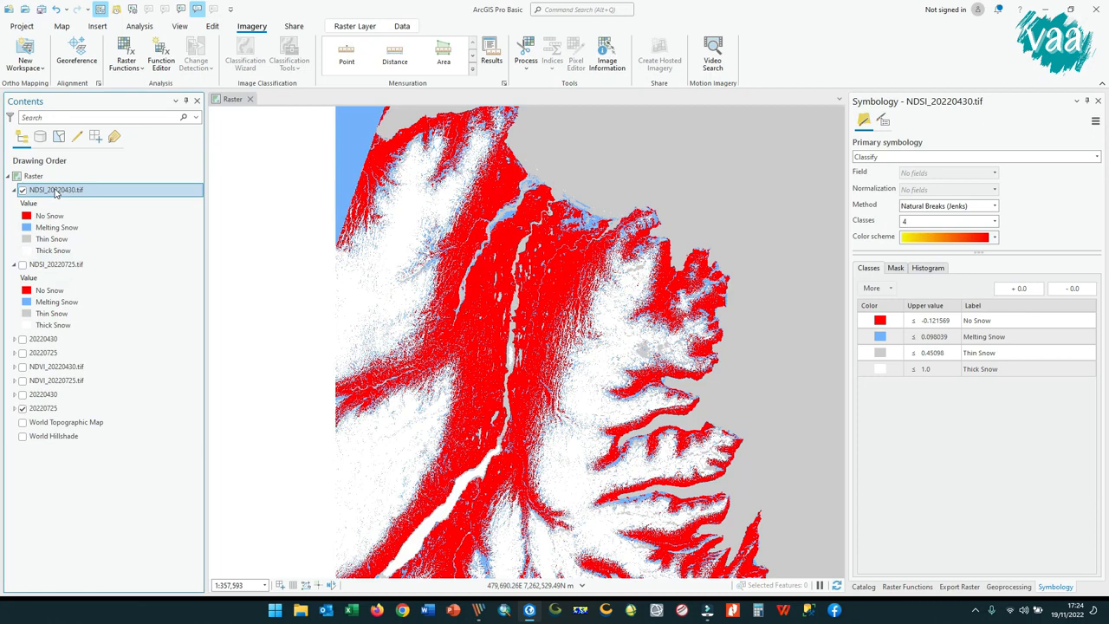
left_click(22, 264)
left_click(23, 408)
left_click(22, 394)
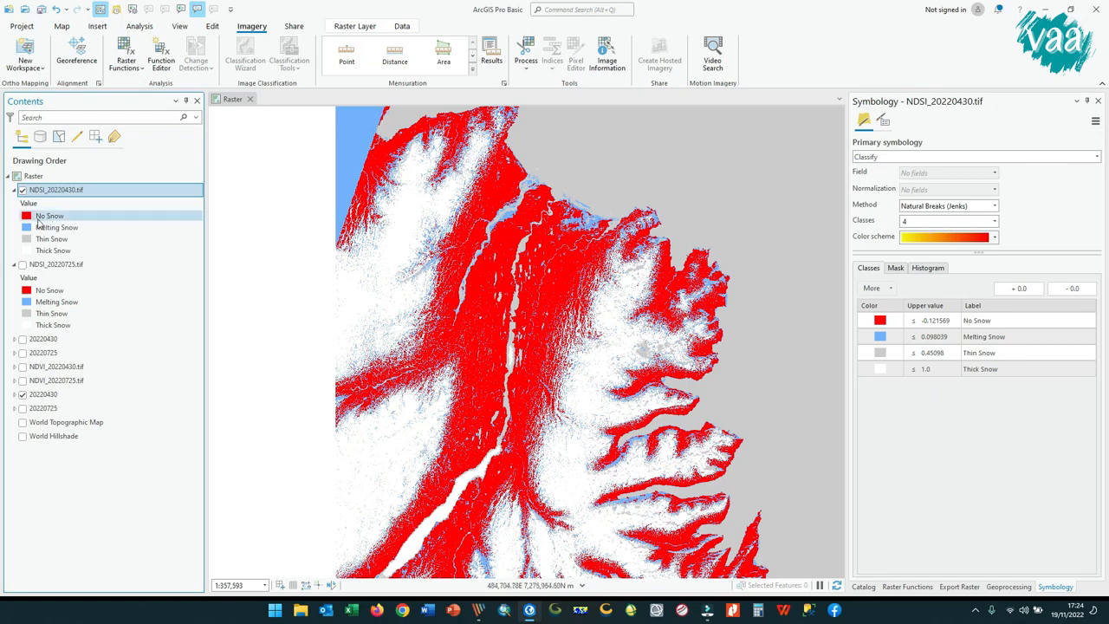
Step: Examine the overall distribution of the snow classes in NDSI_20220430.tif over the valleys and fjords
scroll(618, 335, "down", 2)
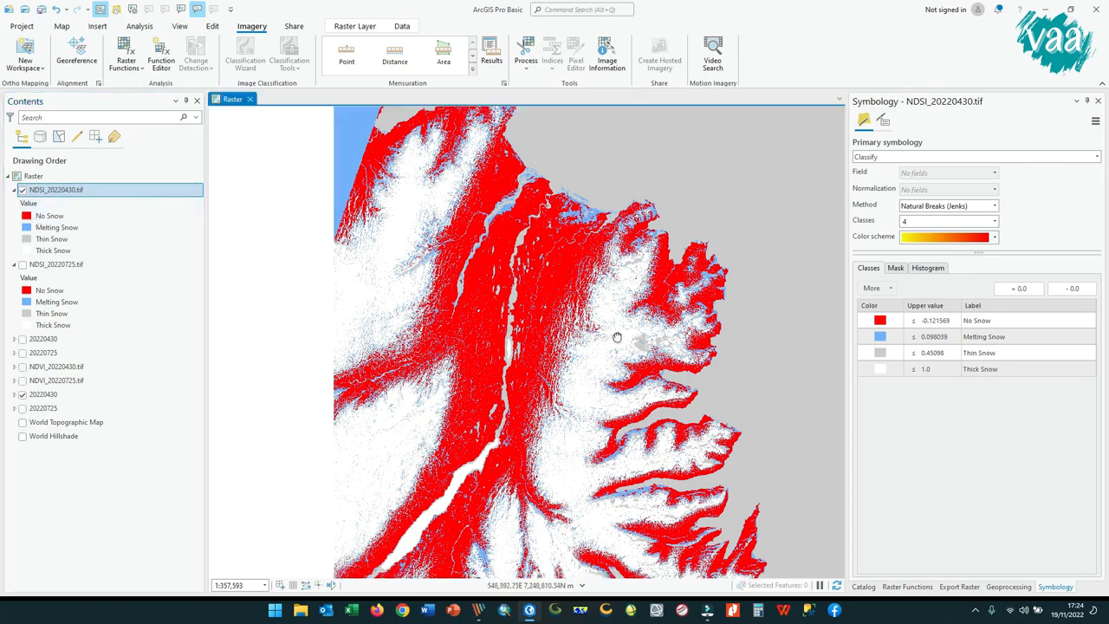
scroll(588, 317, "up", 6)
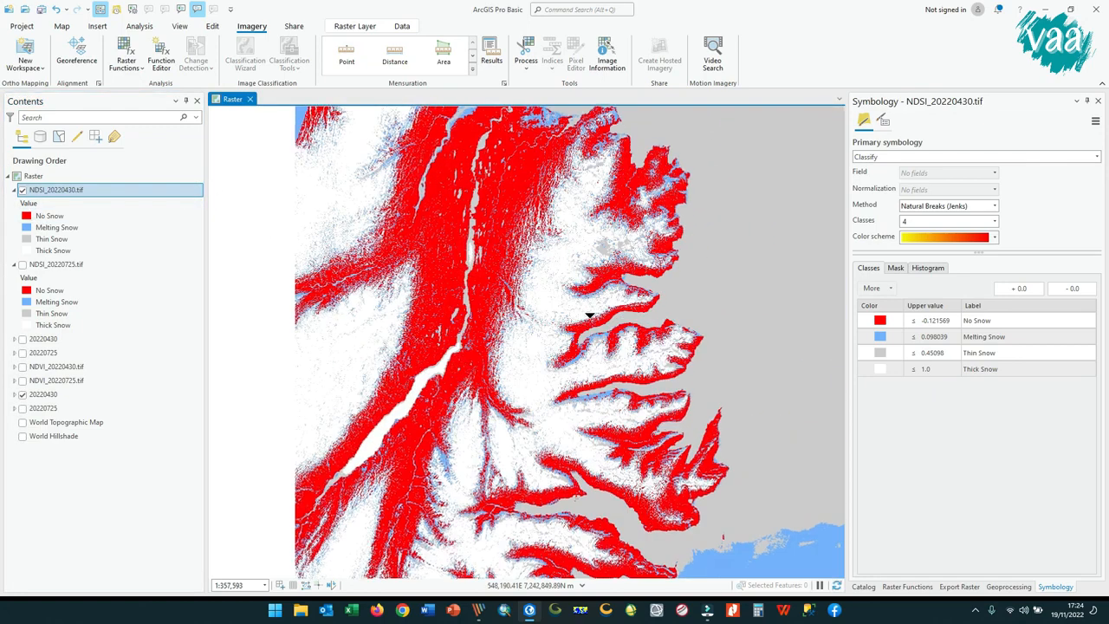
left_click_drag(480, 355, 560, 334)
left_click_drag(530, 382, 641, 171)
scroll(546, 318, "down", 6)
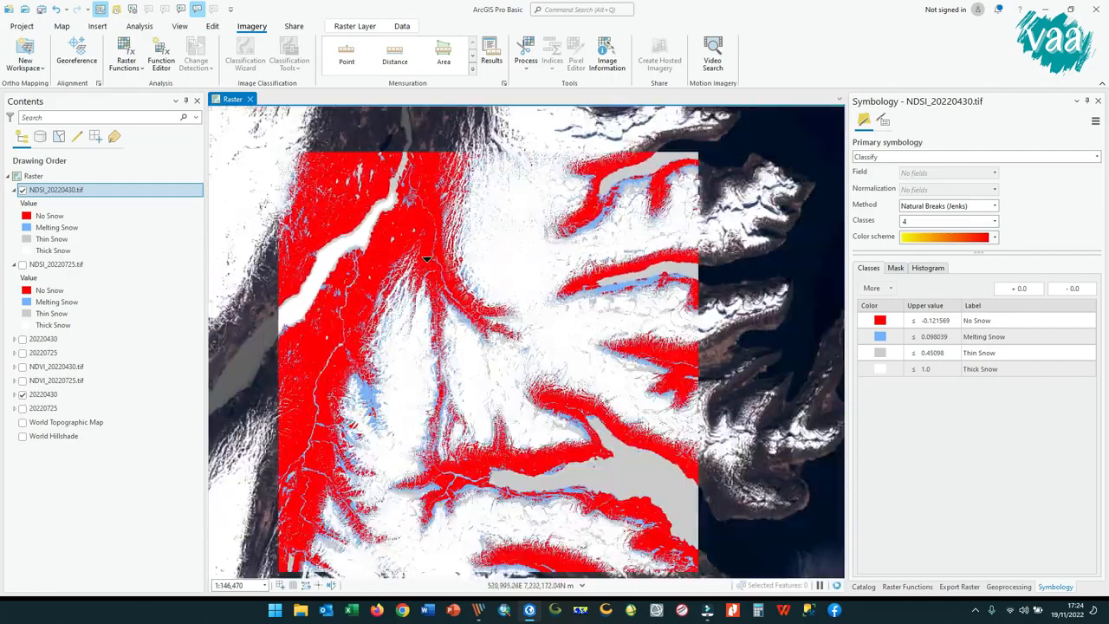
left_click_drag(455, 230, 480, 310)
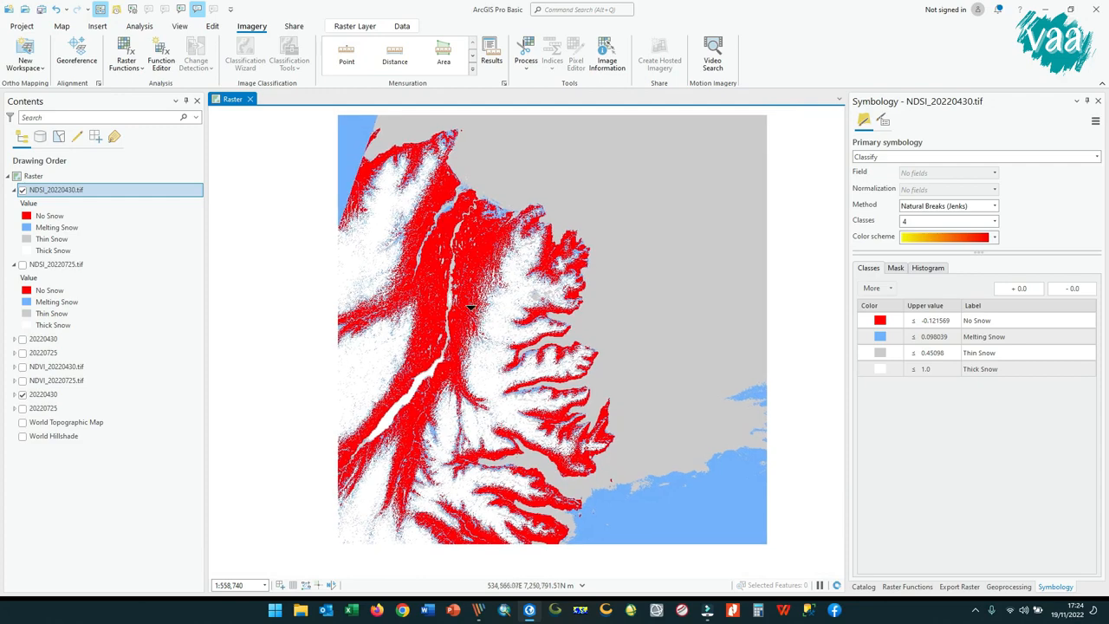
scroll(427, 353, "up", 4)
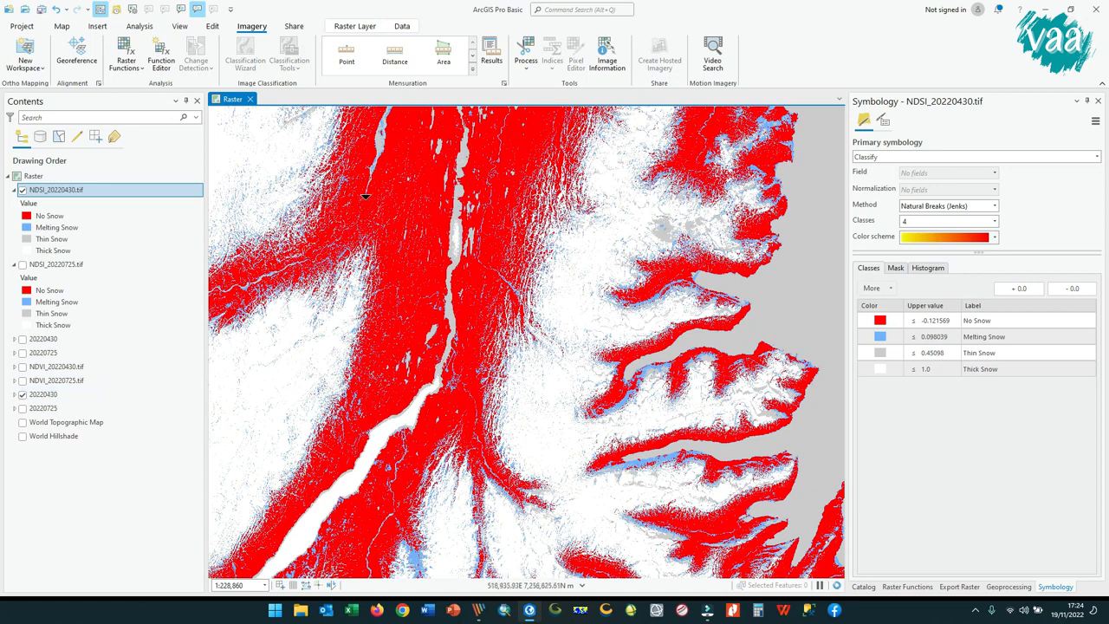
left_click_drag(272, 185, 396, 259)
left_click_drag(547, 321, 658, 115)
Step: Examine the snow classes of NDSI_20220430.tif up close along the elongated lake in the main valley
scroll(483, 288, "up", 5)
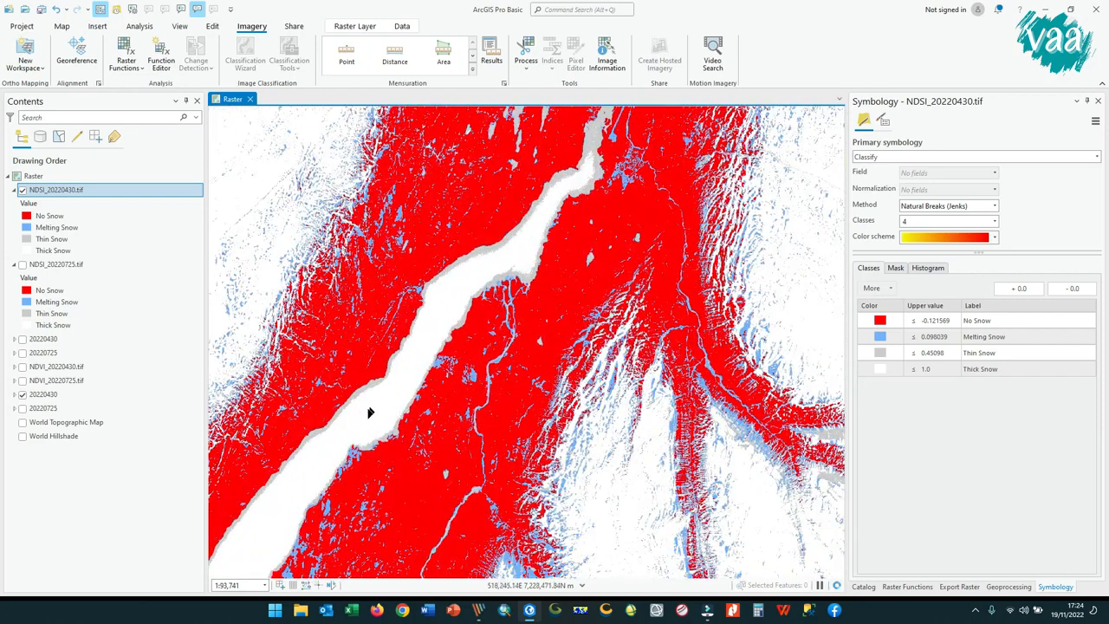
left_click_drag(482, 266, 585, 126)
left_click_drag(596, 201, 469, 486)
left_click_drag(485, 207, 450, 450)
left_click_drag(441, 307, 444, 178)
left_click_drag(438, 391, 489, 138)
left_click_drag(424, 459, 473, 147)
left_click_drag(373, 390, 524, 307)
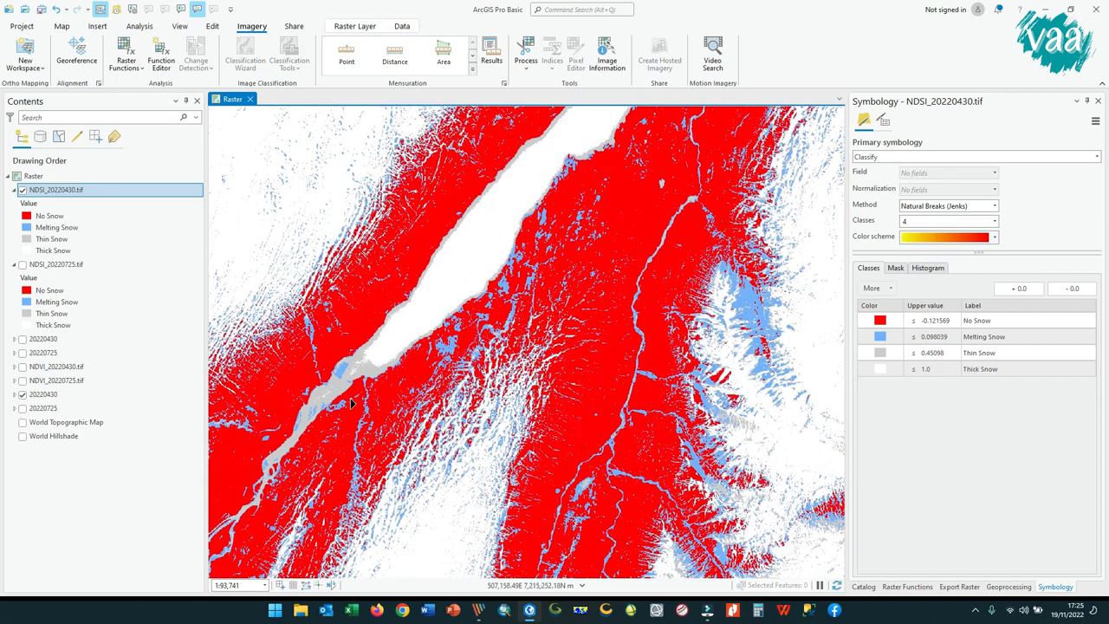
left_click_drag(350, 398, 412, 403)
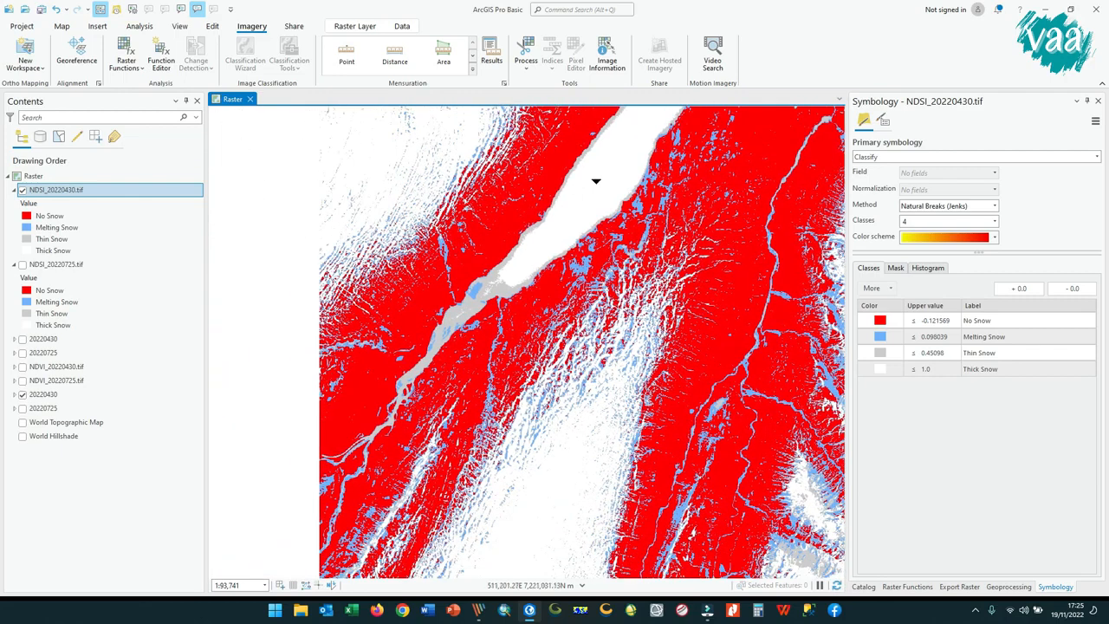
left_click_drag(596, 181, 393, 487)
left_click_drag(566, 279, 368, 505)
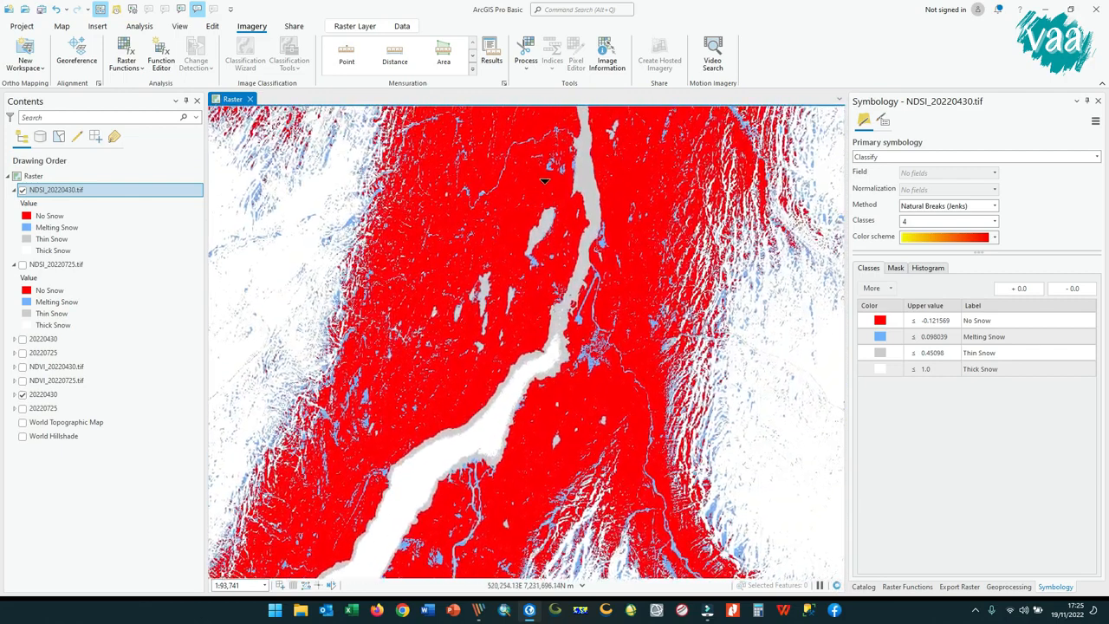
Step: Examine the NDSI_20220430.tif classes along the river north of the lake, up to the coast, and on the surrounding slopes
scroll(544, 180, "down", 4)
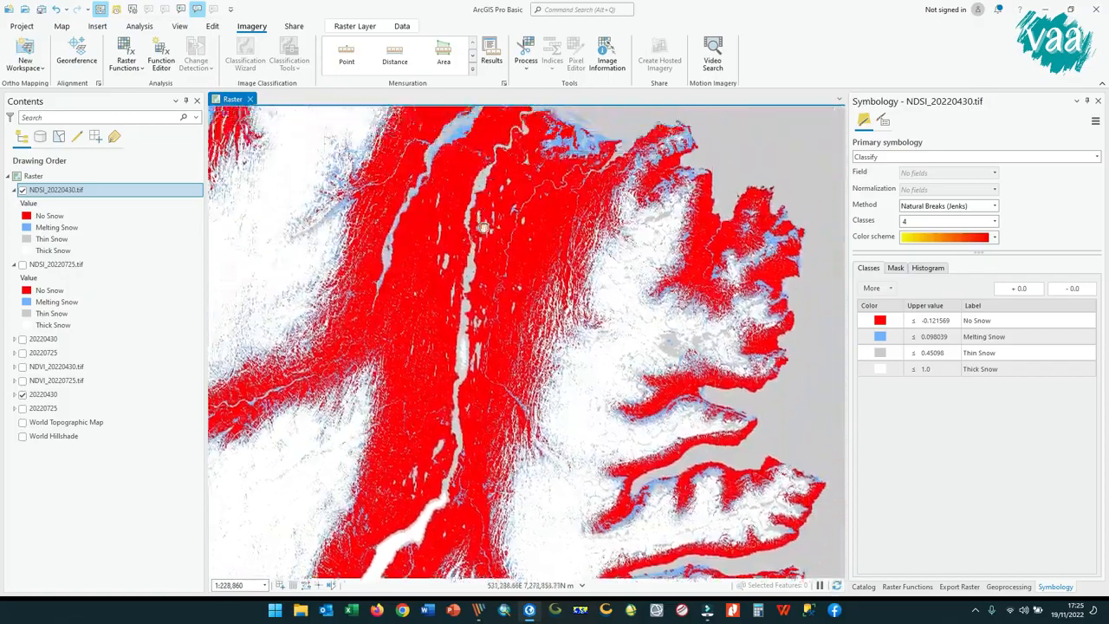
left_click_drag(484, 228, 473, 321)
scroll(499, 165, "up", 6)
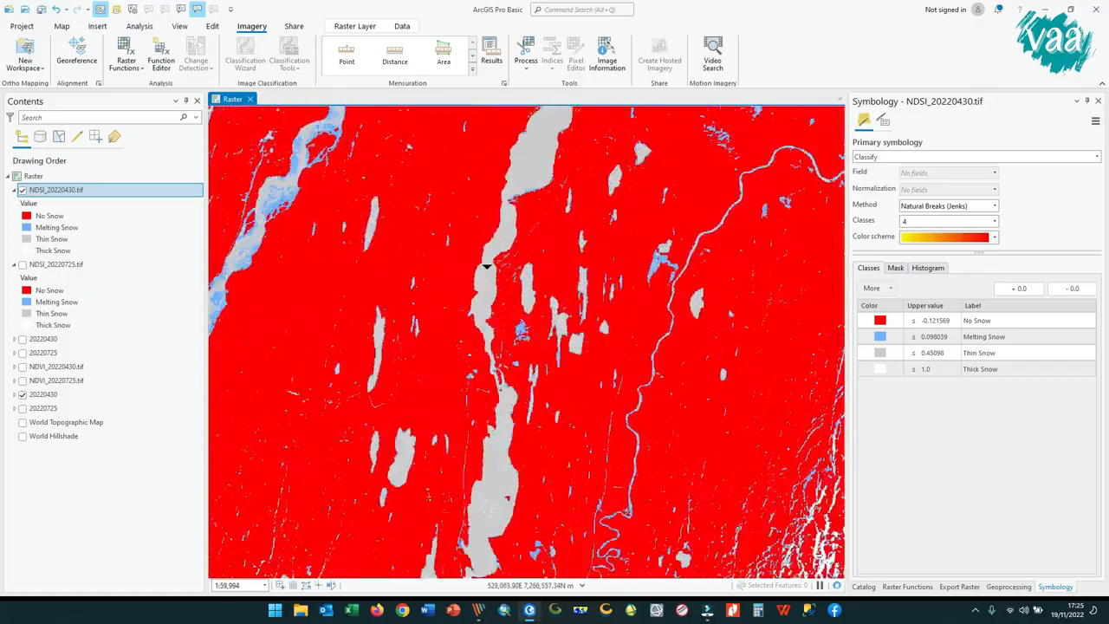
scroll(575, 190, "down", 2)
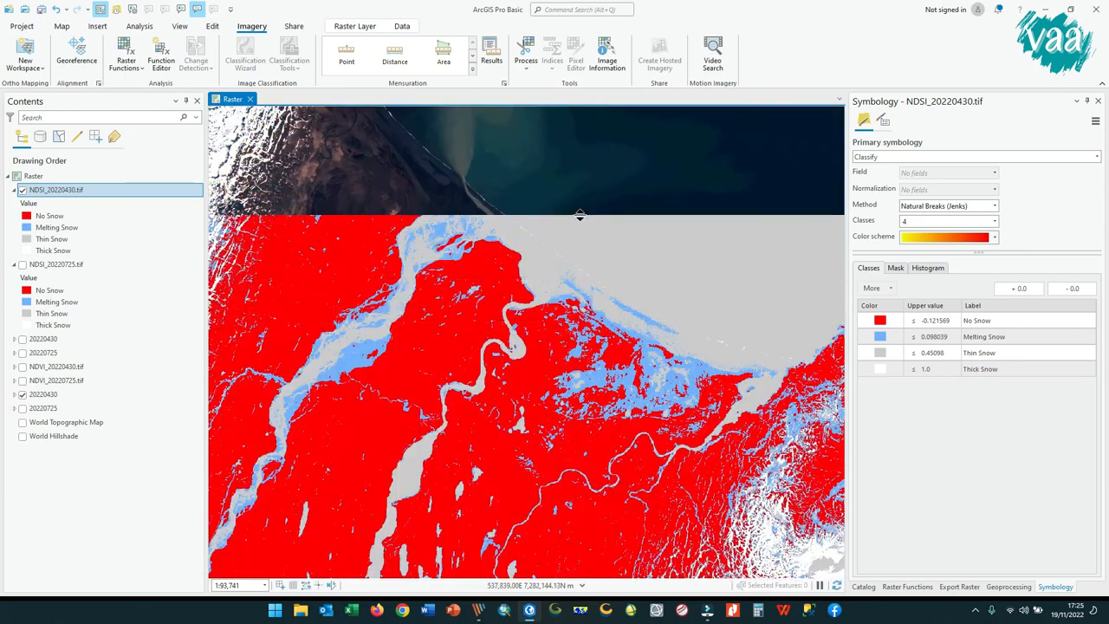
left_click_drag(485, 455, 583, 229)
left_click_drag(462, 419, 487, 305)
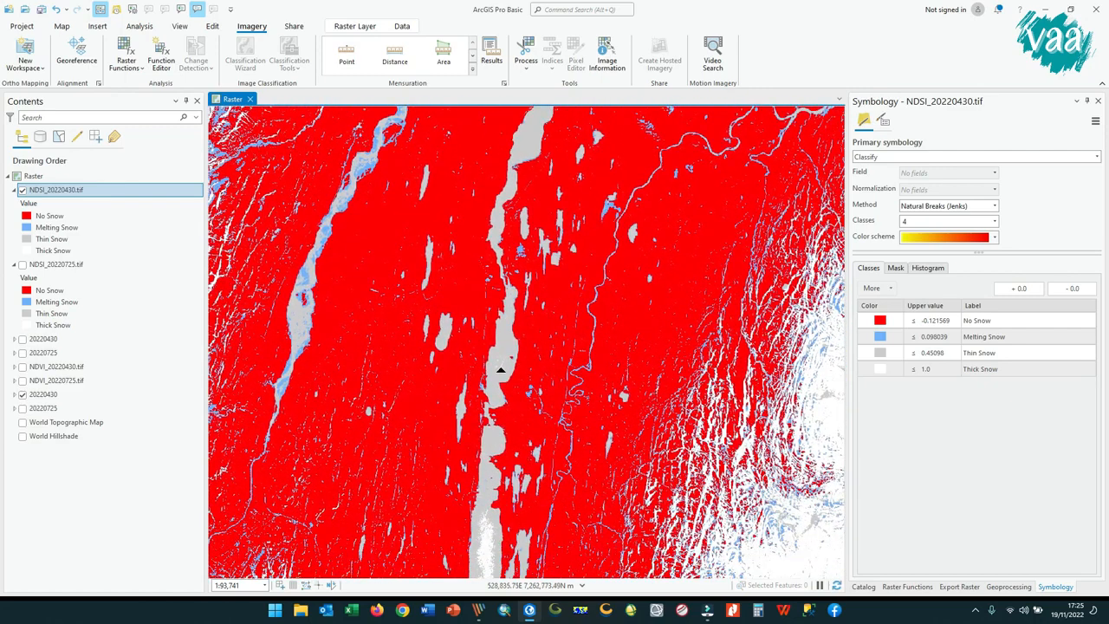
scroll(517, 423, "down", 2)
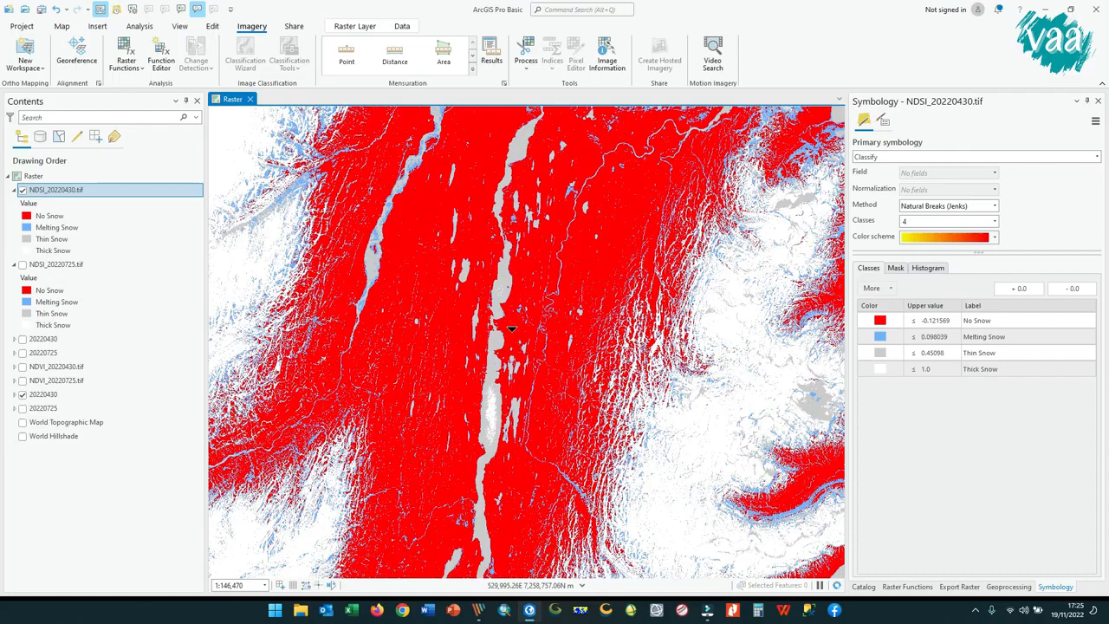
scroll(512, 329, "down", 1)
left_click_drag(514, 329, 501, 239)
left_click_drag(461, 335, 422, 251)
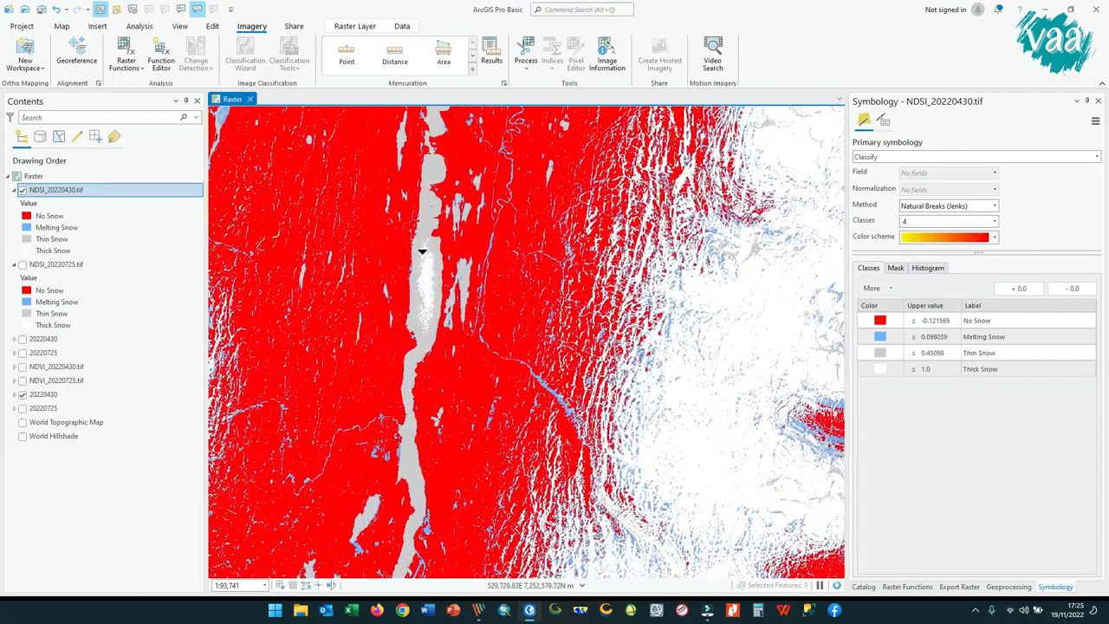
left_click_drag(472, 303, 417, 300)
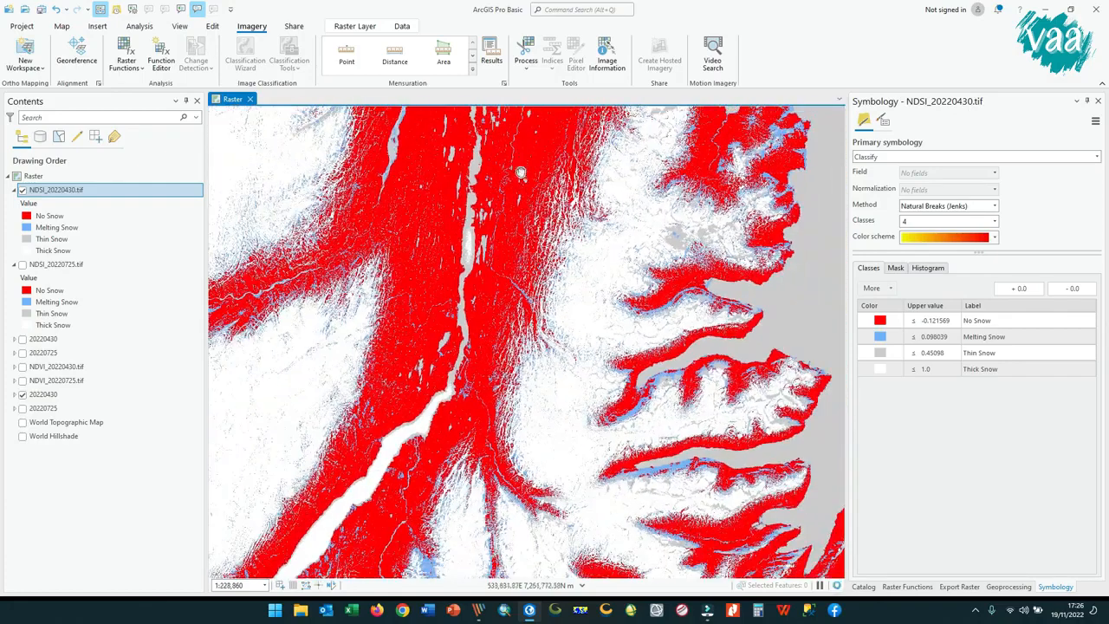
left_click_drag(521, 172, 523, 250)
left_click_drag(436, 343, 595, 175)
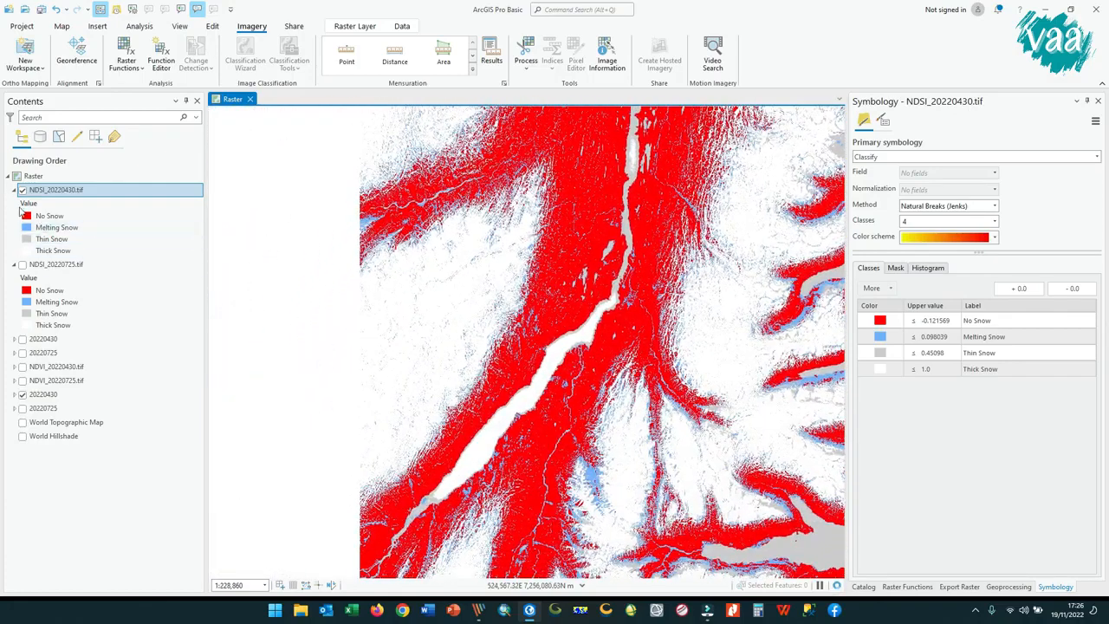
Step: Show NDSI_20220725.tif on the map instead of NDSI_20220430.tif to compare their snow classes
left_click(22, 264)
left_click(22, 189)
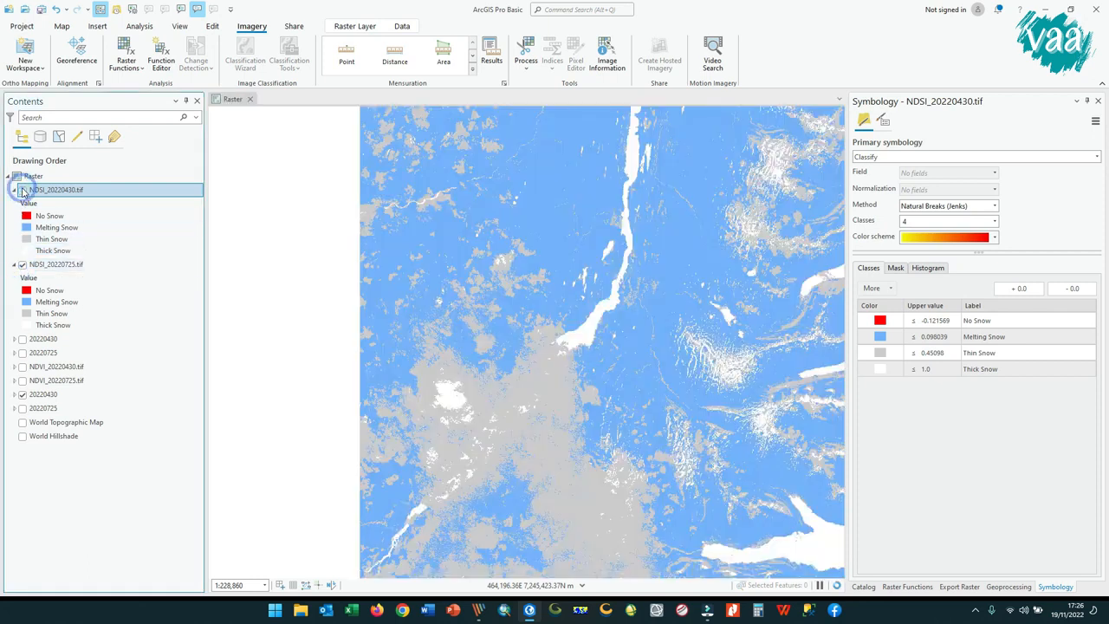
scroll(538, 255, "down", 3)
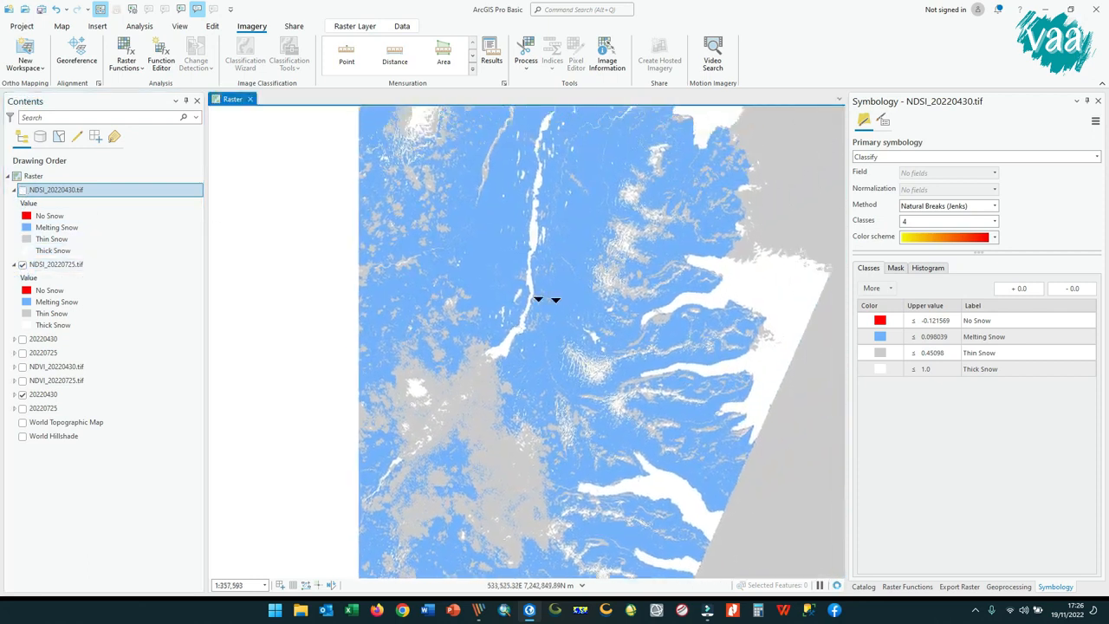
Step: Select the NDSI_20220725.tif layer and swipe it against the underlying 20220430 image around the main valley and its elongated lake
left_click(61, 267)
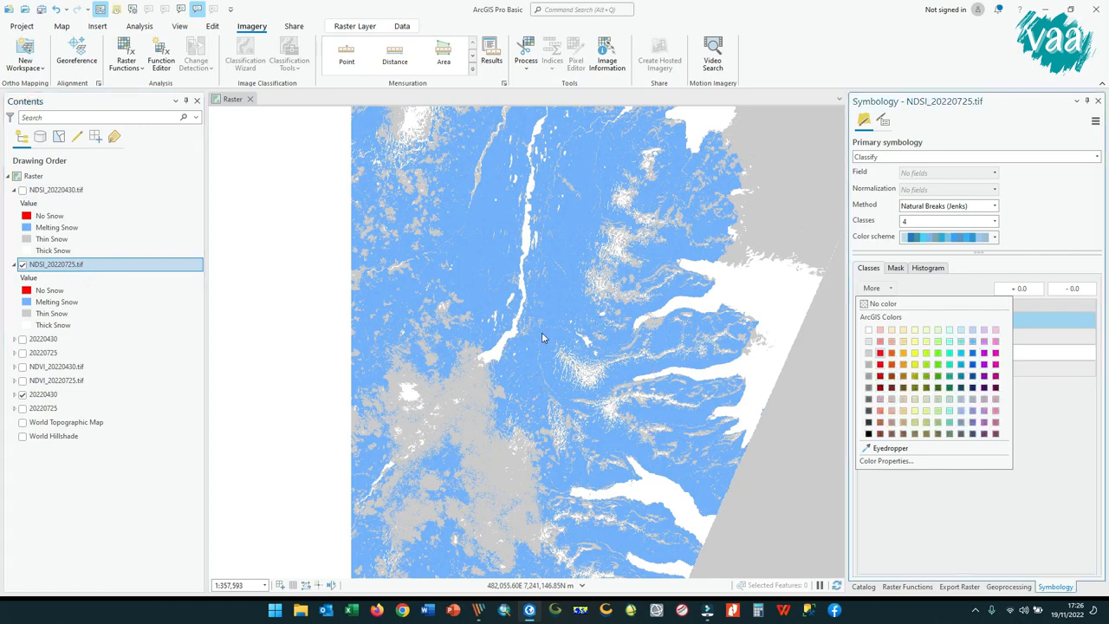
scroll(541, 332, "down", 3)
left_click(1042, 470)
left_click_drag(539, 323, 488, 361)
scroll(486, 341, "up", 3)
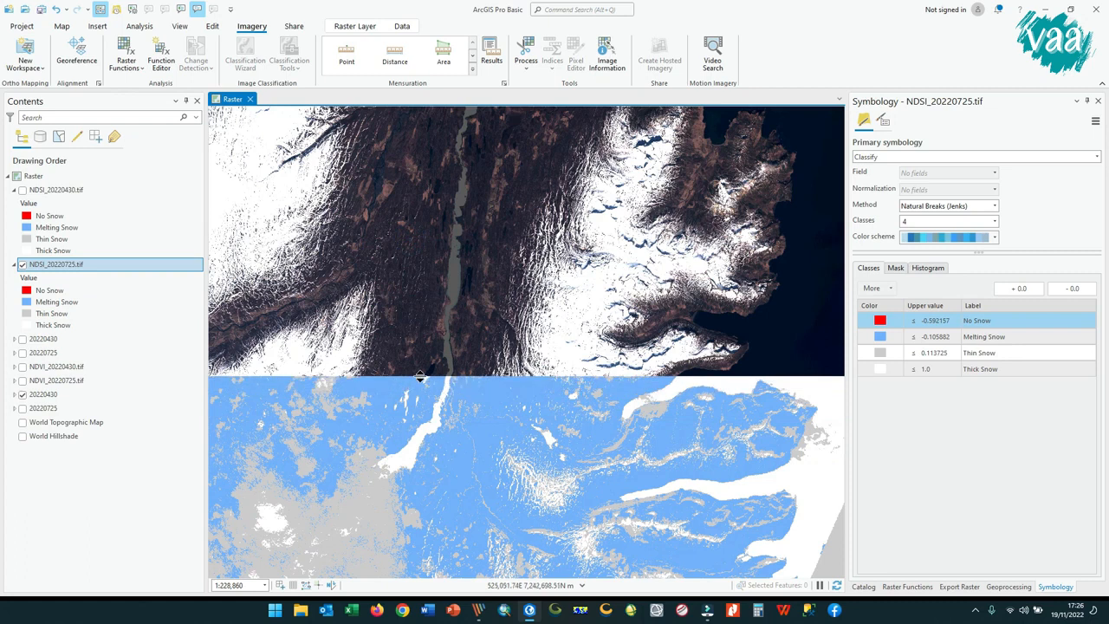
left_click_drag(746, 298, 451, 435)
left_click_drag(440, 230, 465, 301)
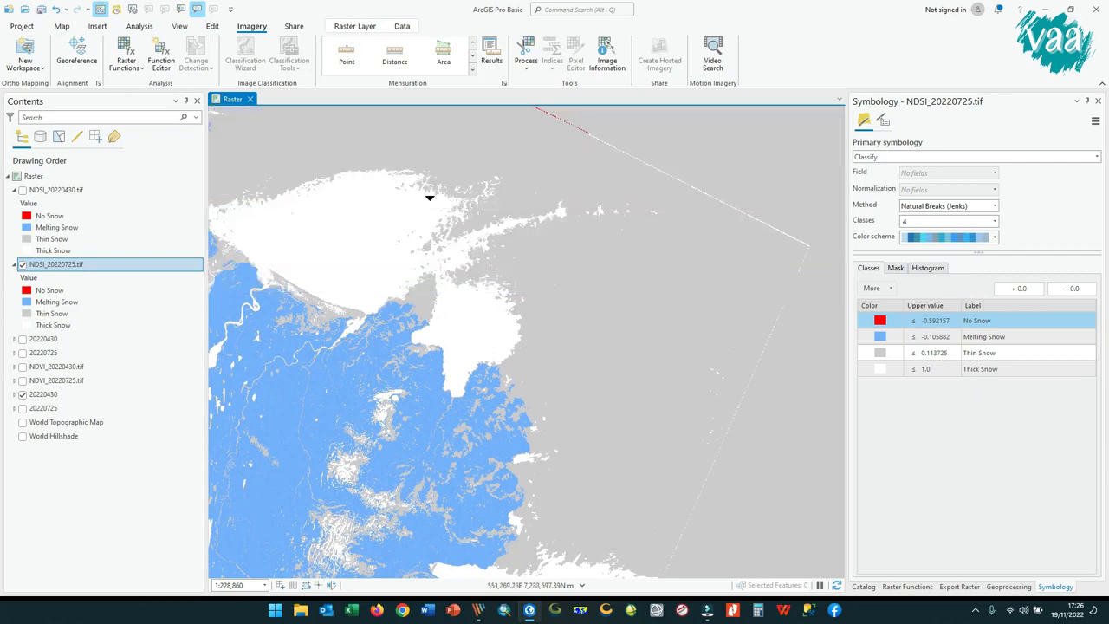
Step: Examine the NDSI_20220725.tif snow classes along the northern coast, the eastern fjords and the southwestern highlands
left_click_drag(373, 287, 525, 281)
left_click_drag(628, 428, 588, 263)
scroll(636, 409, "down", 2)
left_click_drag(636, 410, 650, 264)
scroll(663, 377, "up", 2)
left_click_drag(631, 468, 745, 334)
left_click_drag(398, 555, 535, 394)
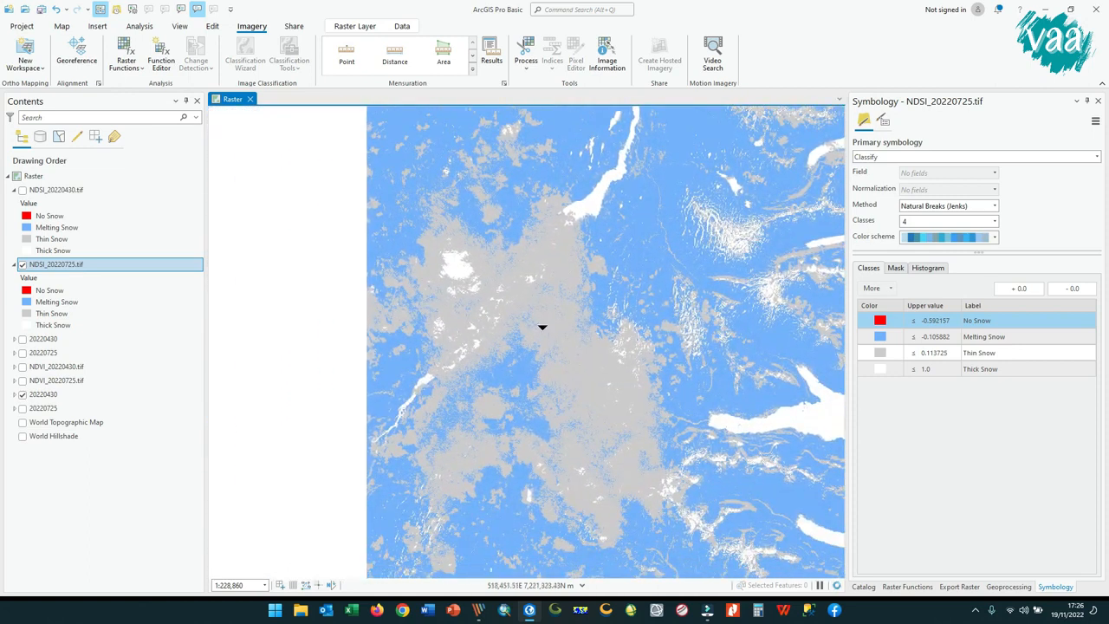
scroll(542, 326, "down", 2)
left_click_drag(540, 321, 537, 299)
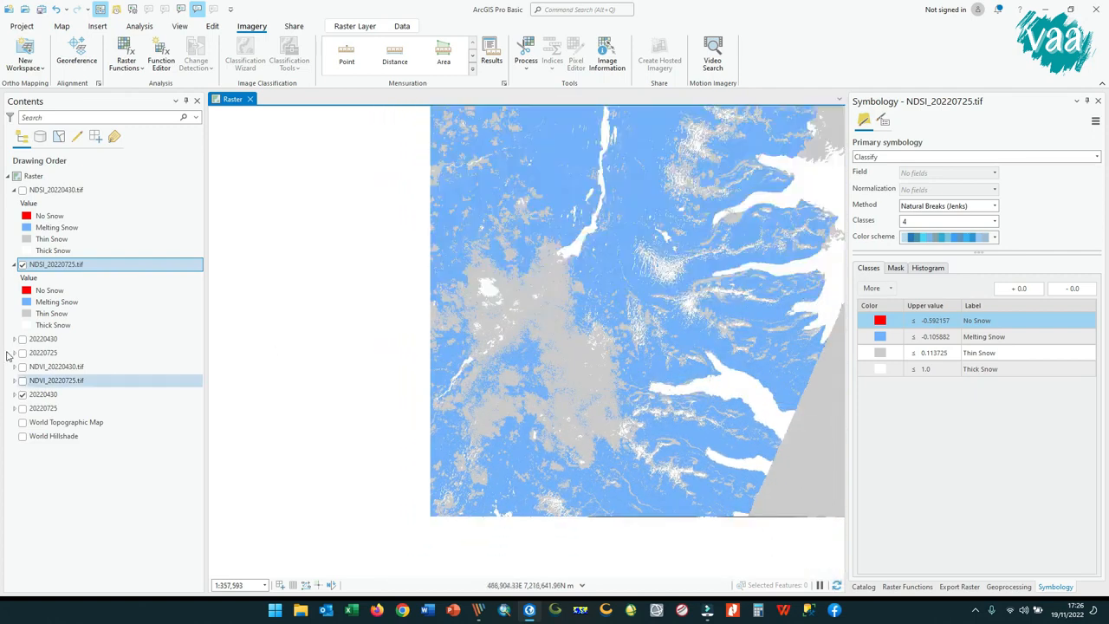
Step: Show the 20220725 image beneath NDSI_20220725.tif instead of 20220430, and swipe between the two across the lake, fjords and southwestern highlands
left_click(22, 408)
left_click(23, 394)
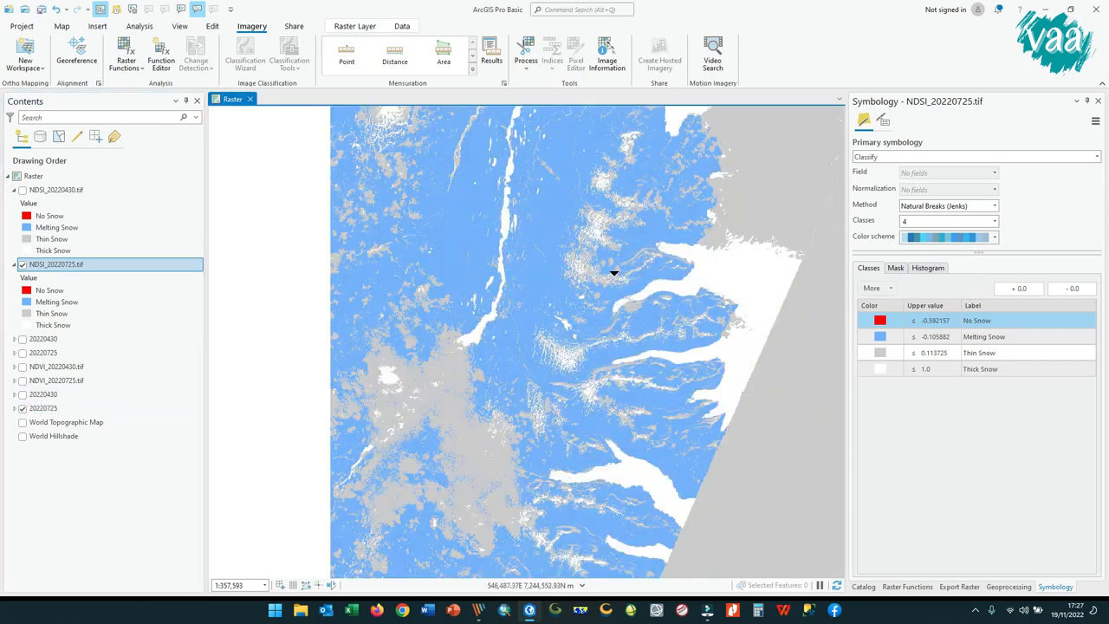
left_click_drag(611, 253, 617, 144)
scroll(445, 364, "up", 2)
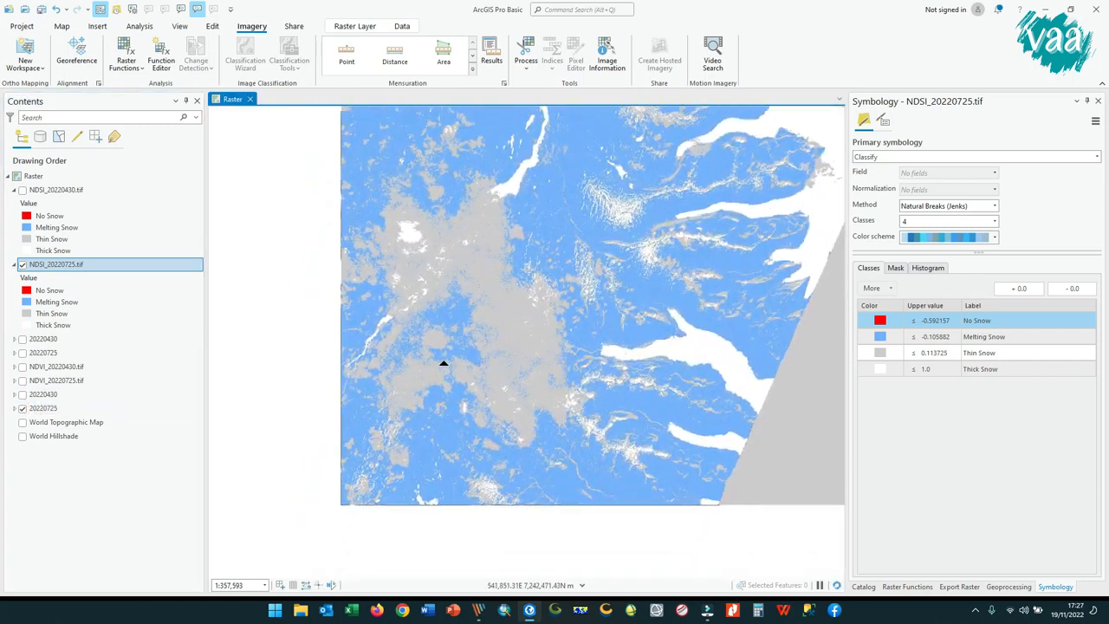
left_click_drag(541, 150, 435, 337)
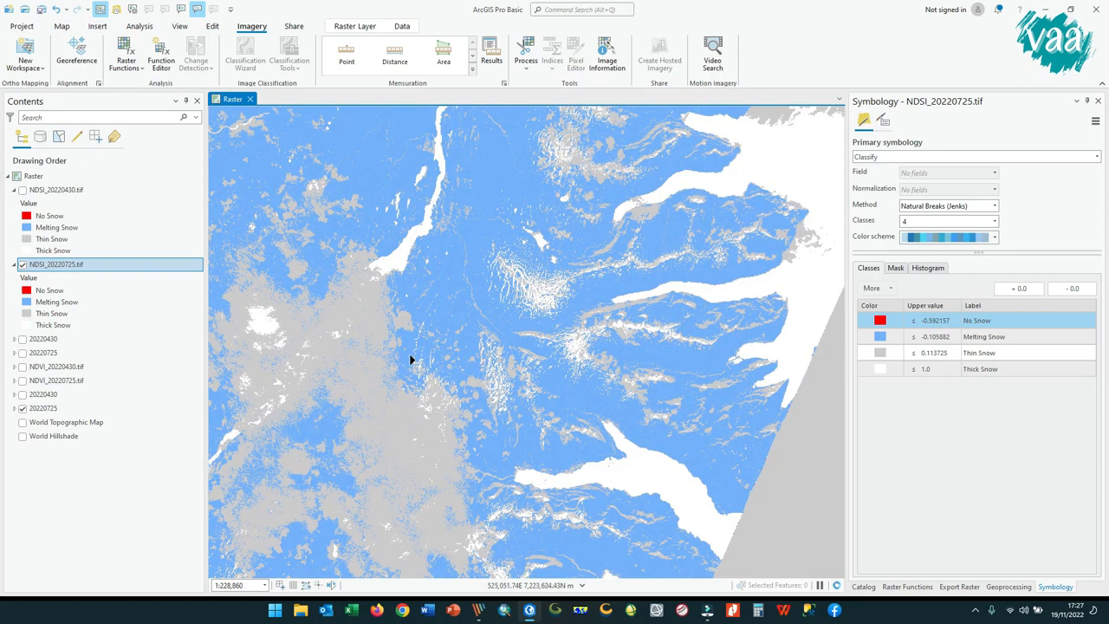
scroll(412, 360, "down", 2)
left_click_drag(424, 224, 428, 250)
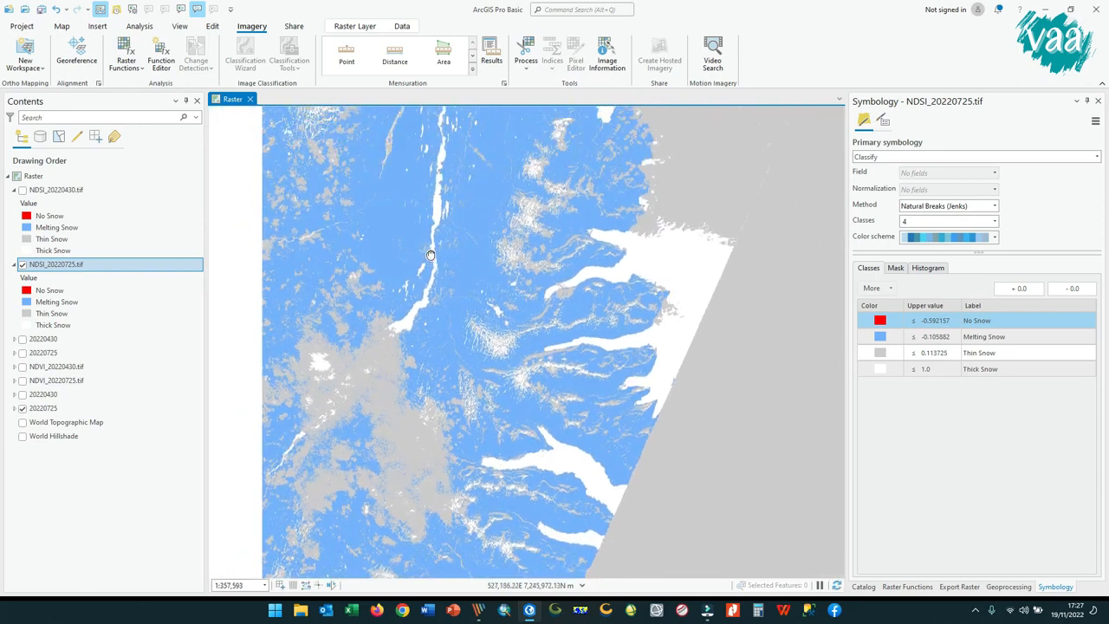
Step: Hide NDSI_20220725.tif to inspect the clouds and snow in the 20220725 image southwest of the lake
left_click(23, 408)
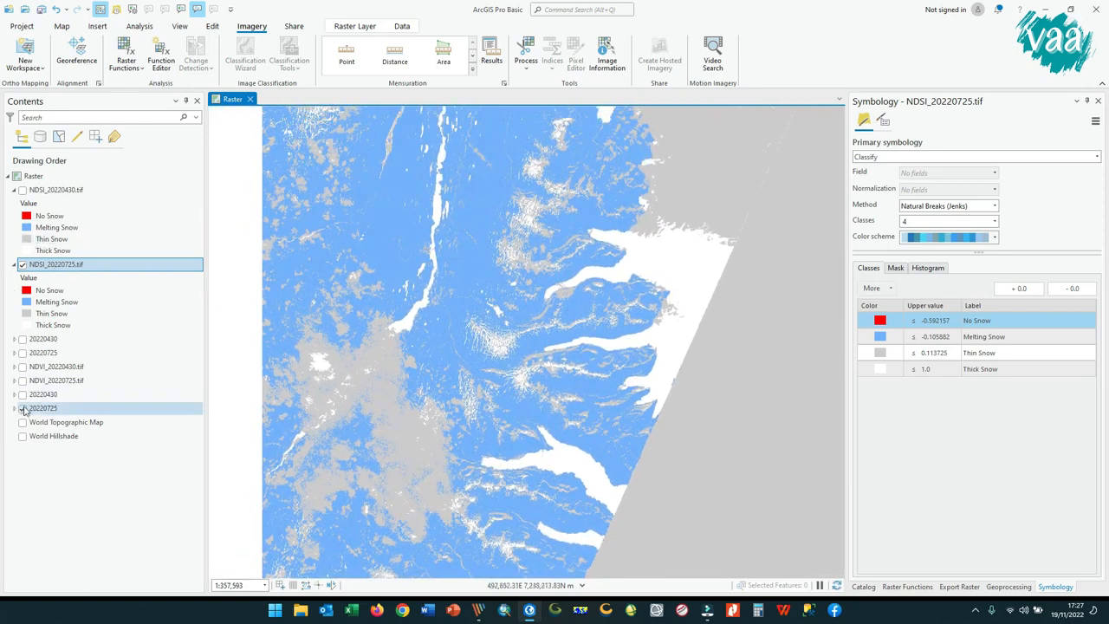
left_click(22, 264)
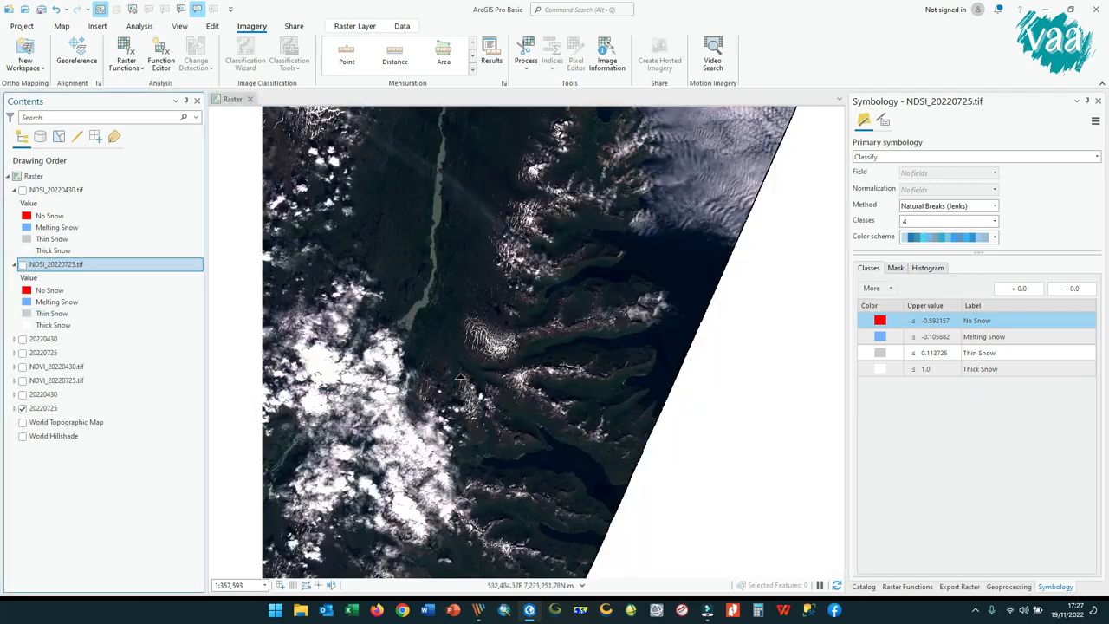
scroll(447, 447, "up", 3)
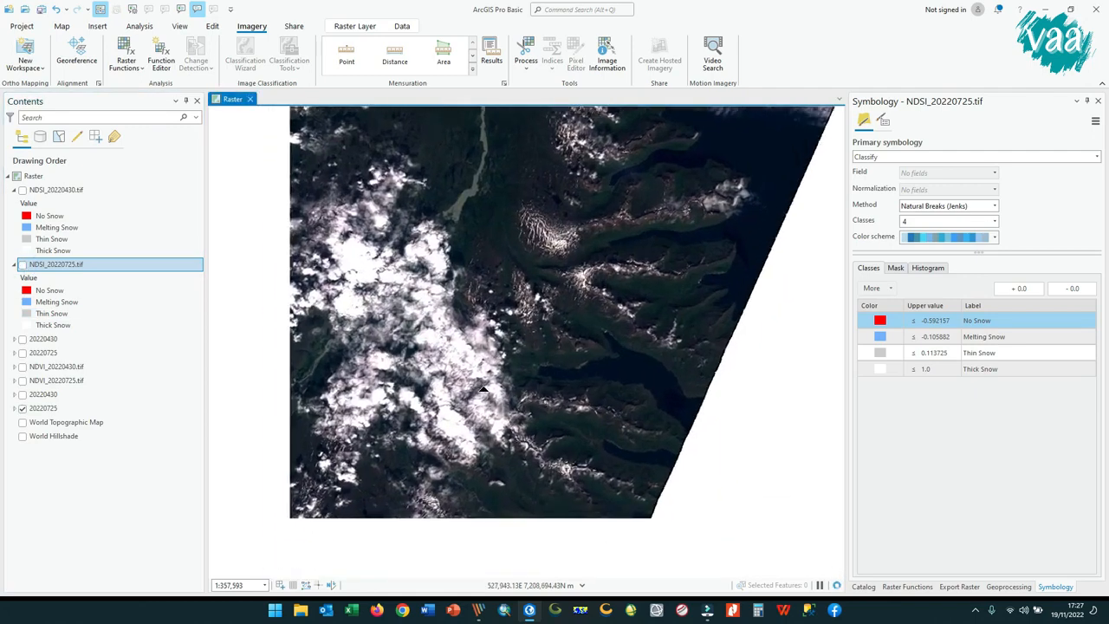
scroll(491, 350, "down", 3)
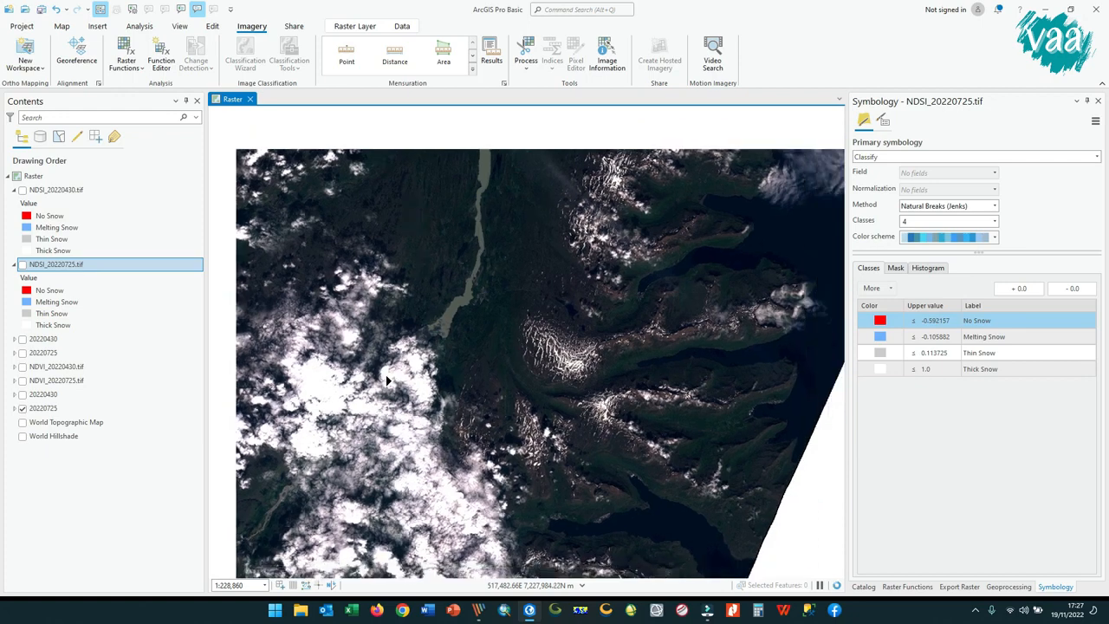